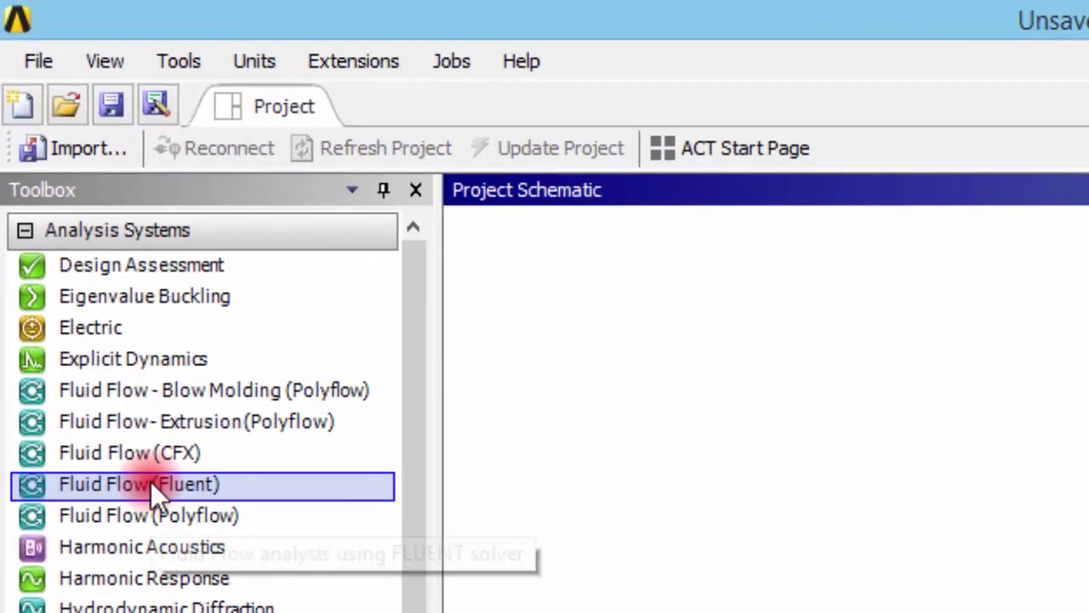
# Step: Add a Fluid Flow (Fluent) analysis system to the project schematic and start a new DesignModeler geometry for it
pyautogui.moveTo(158, 496); pyautogui.dragTo(700, 378)
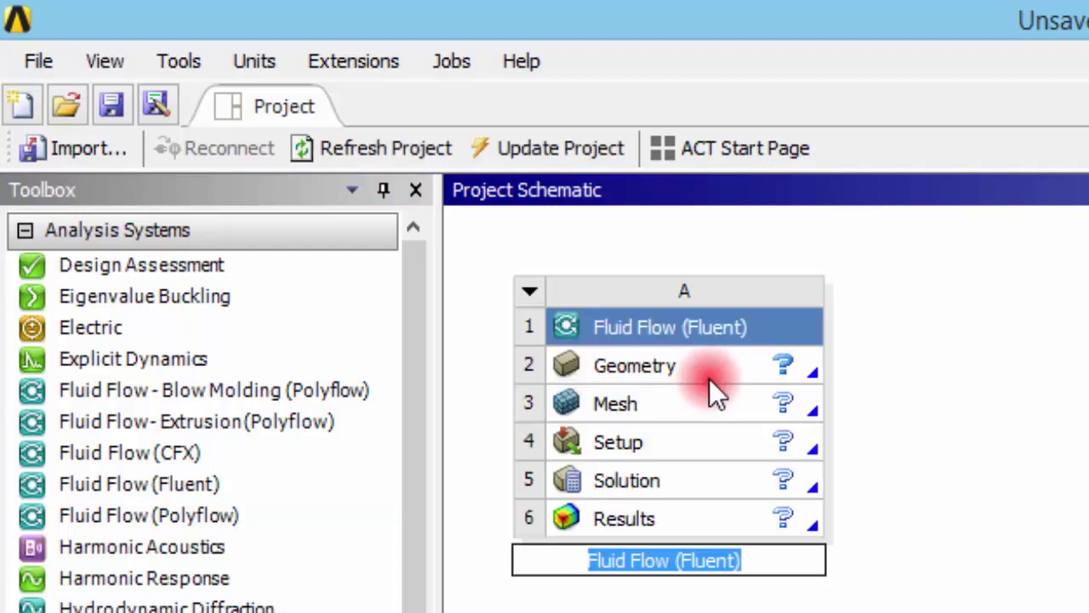
pyautogui.rightClick(724, 365)
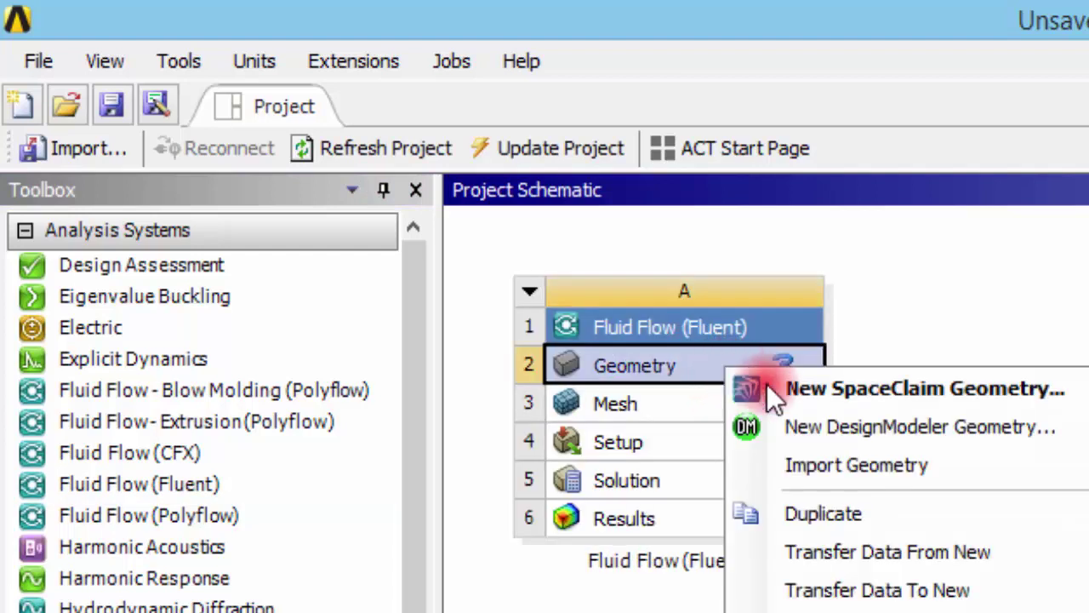
pyautogui.click(832, 426)
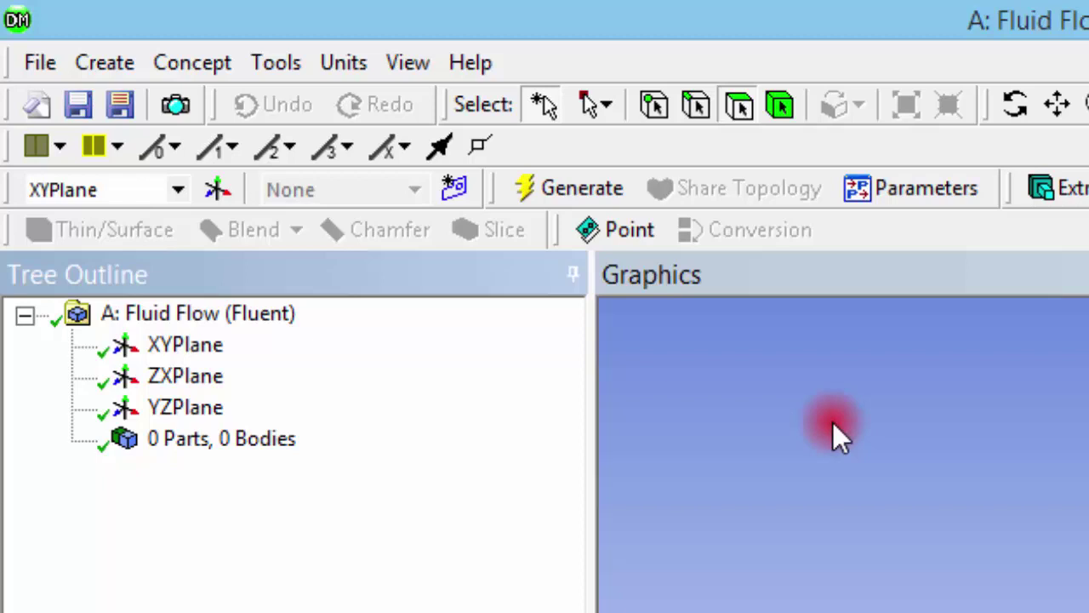
# Step: Sketch a rectangle on the XY plane starting at the origin, about 7.33 m wide and 1.14 m high, extending along positive X and Y
pyautogui.click(177, 347)
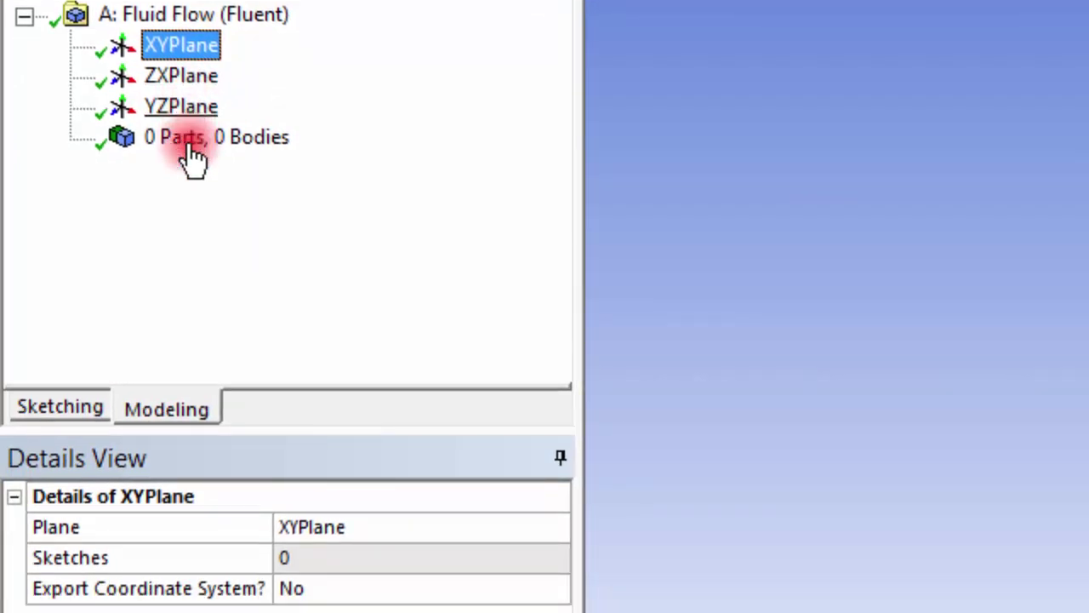
pyautogui.click(50, 409)
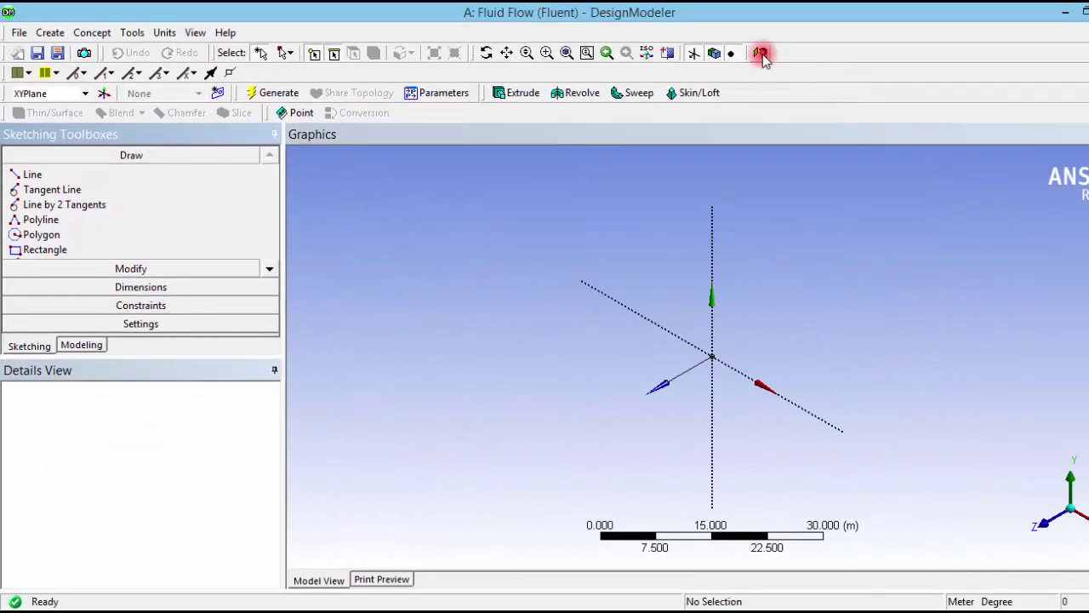
pyautogui.click(867, 21)
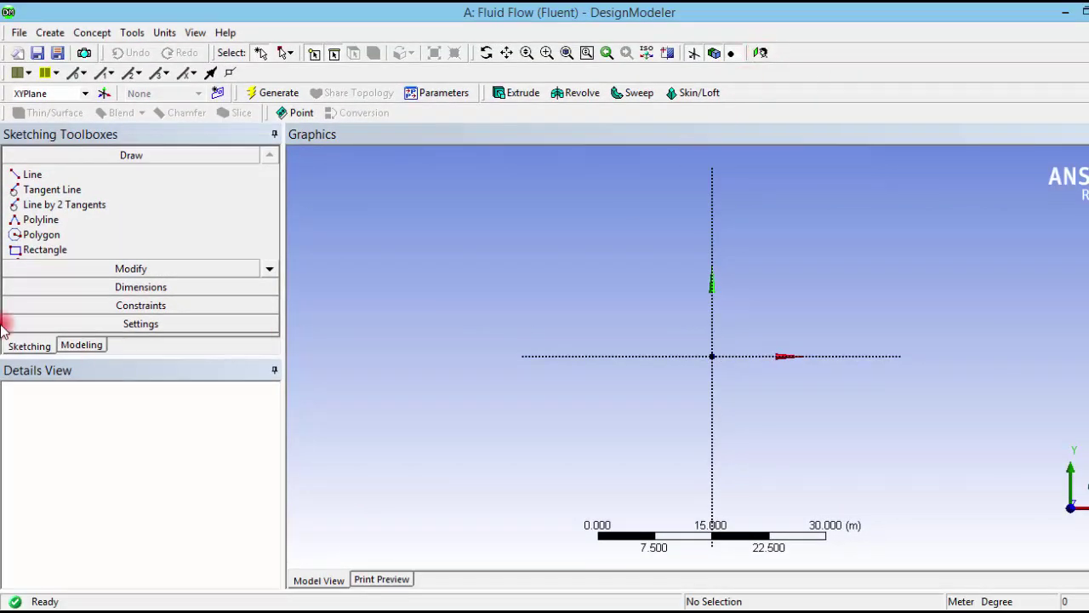
pyautogui.click(25, 249)
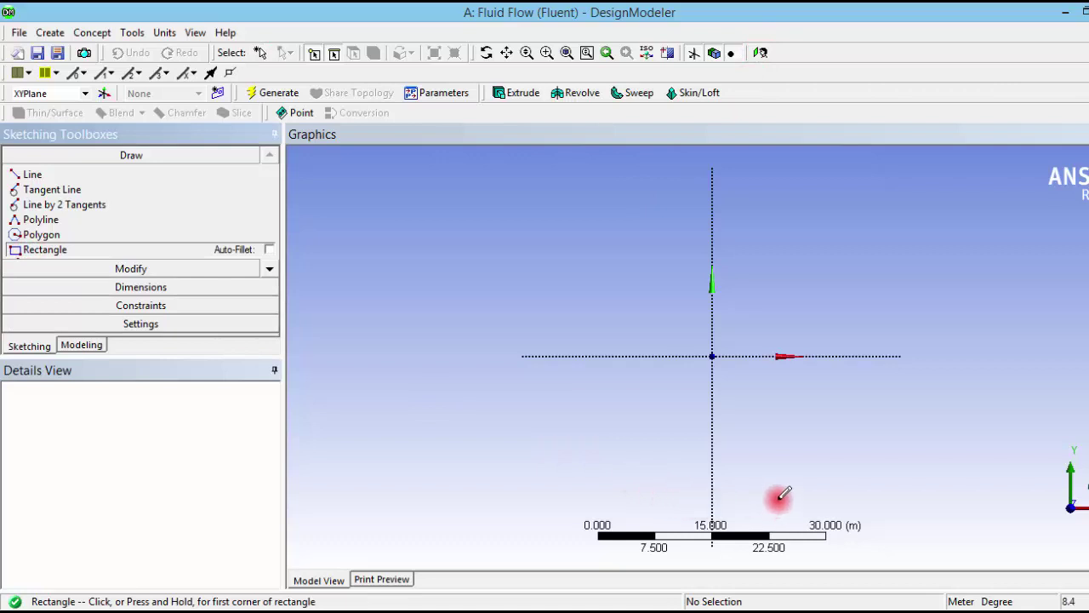
pyautogui.click(712, 356)
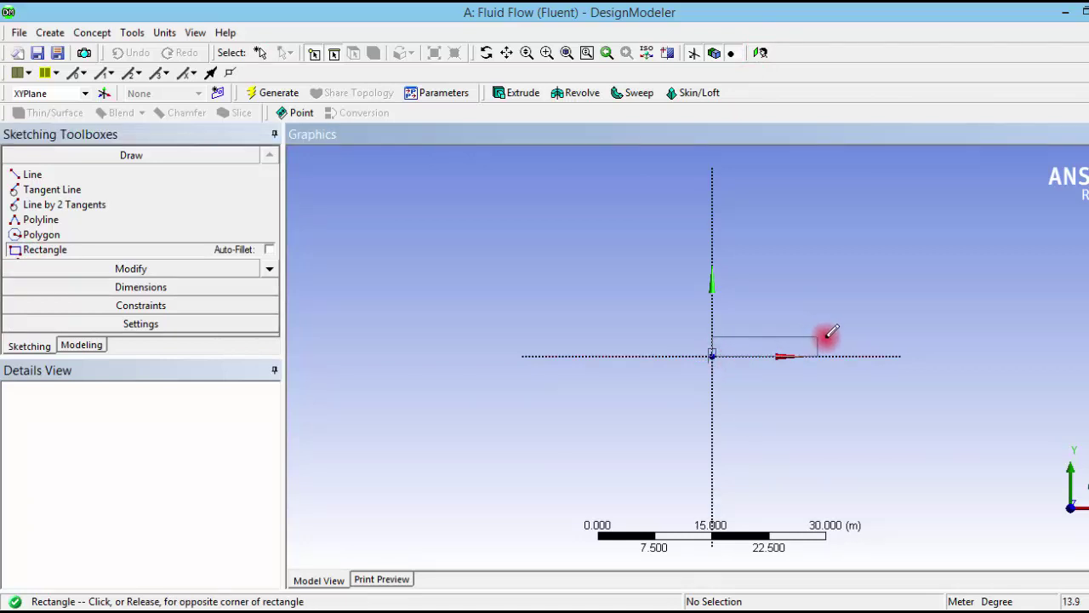
pyautogui.scroll(-2, 851, 343)
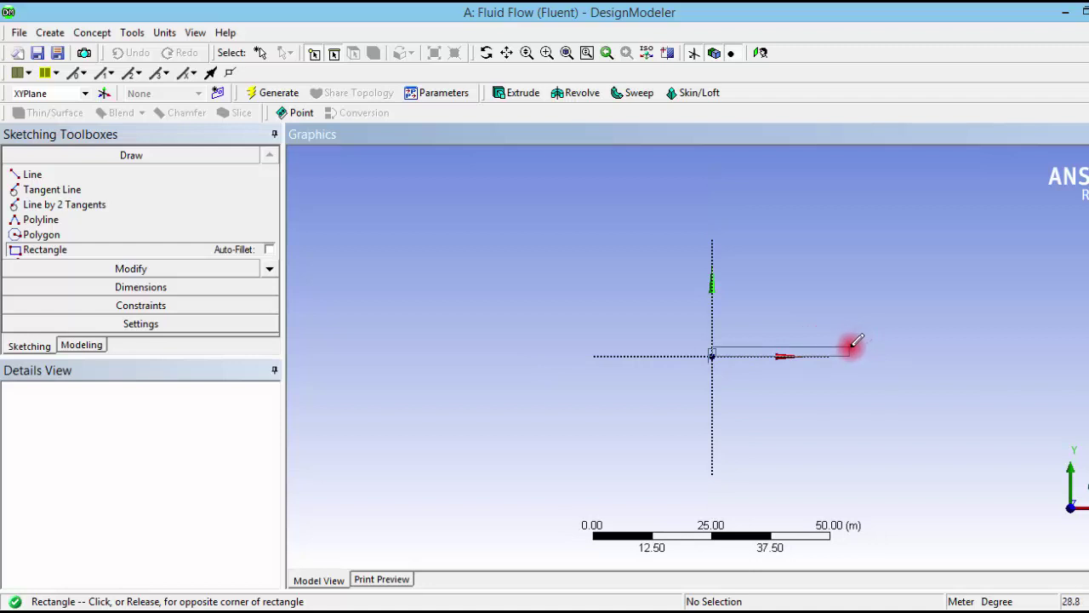
pyautogui.scroll(-3, 853, 344)
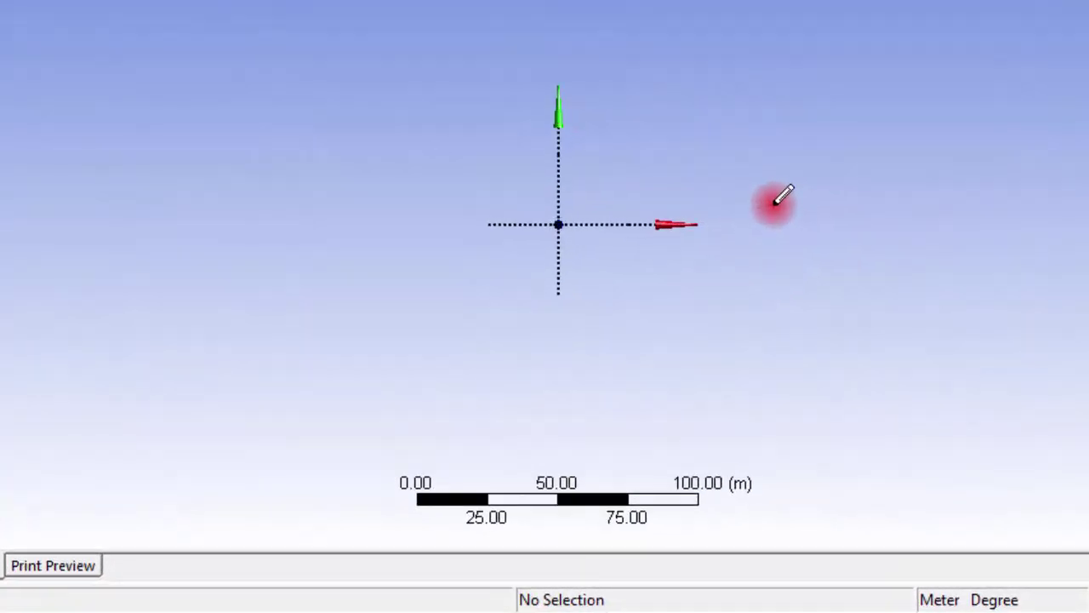
pyautogui.scroll(5, 757, 195)
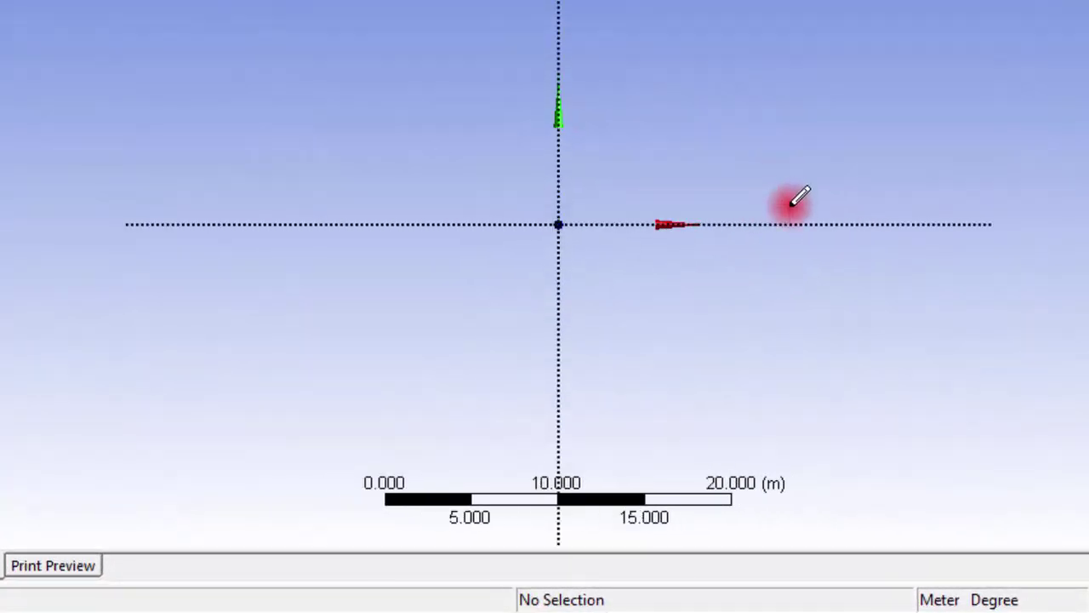
pyautogui.scroll(2, 773, 469)
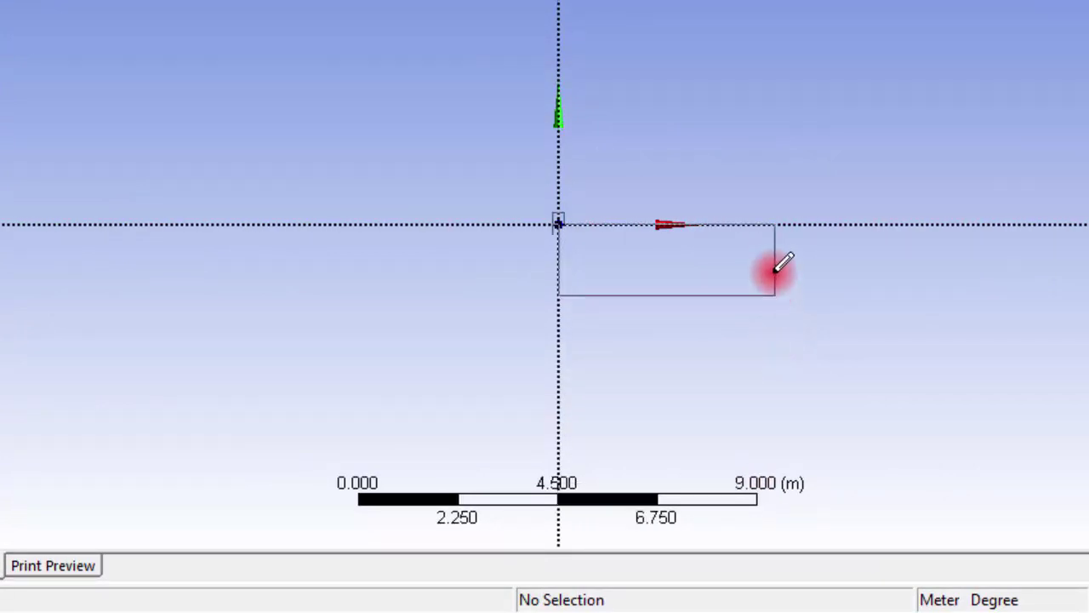
pyautogui.scroll(2, 778, 224)
pyautogui.scroll(-1, 863, 187)
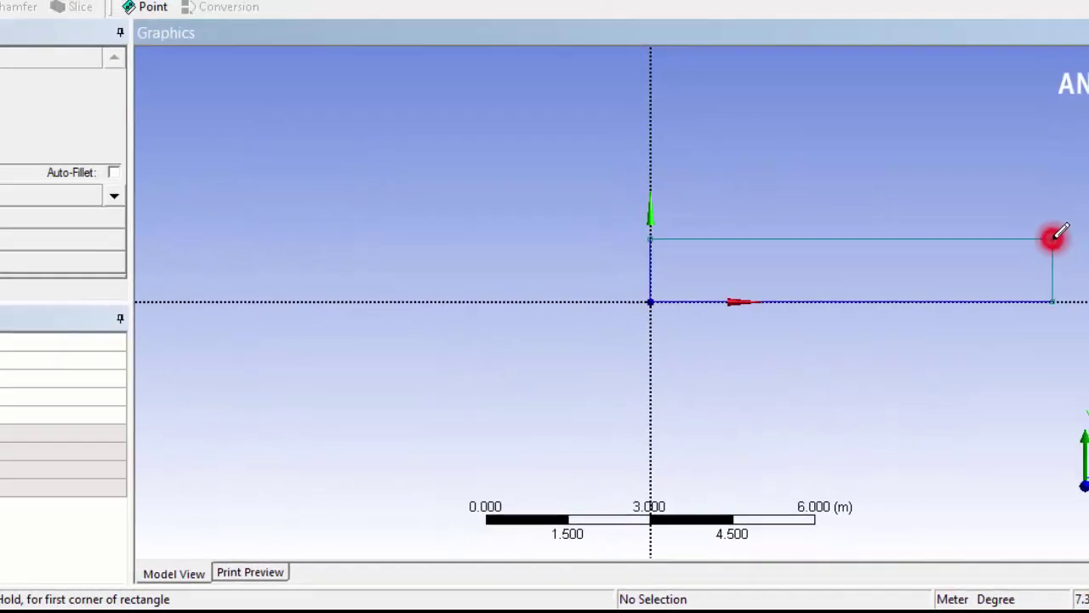
pyautogui.click(1036, 135)
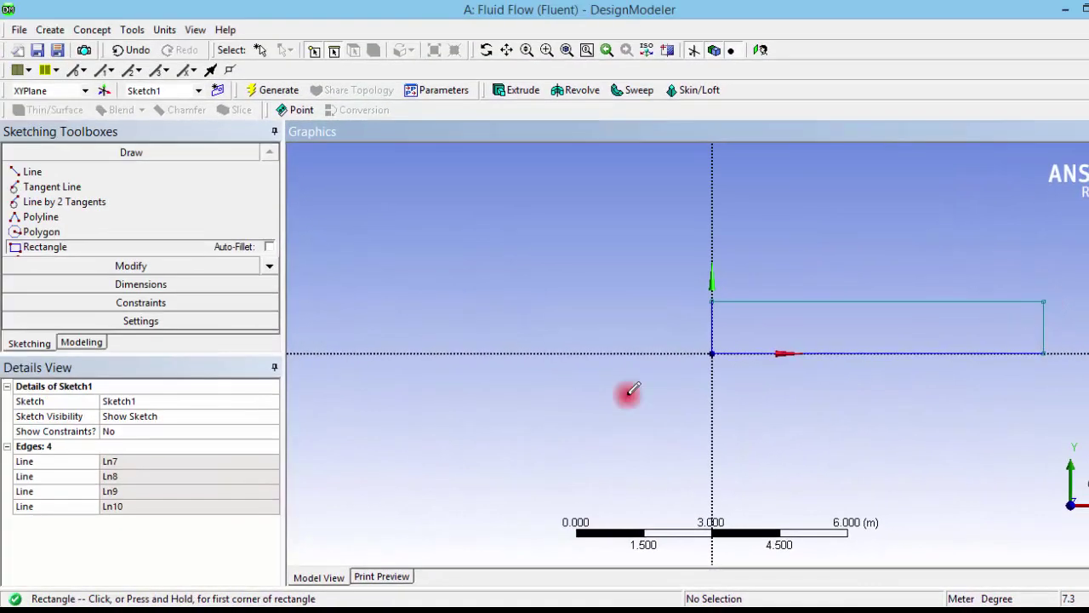
# Step: Dimension the rectangle's upper edge horizontally and its edge on the Y axis vertically
pyautogui.click(102, 285)
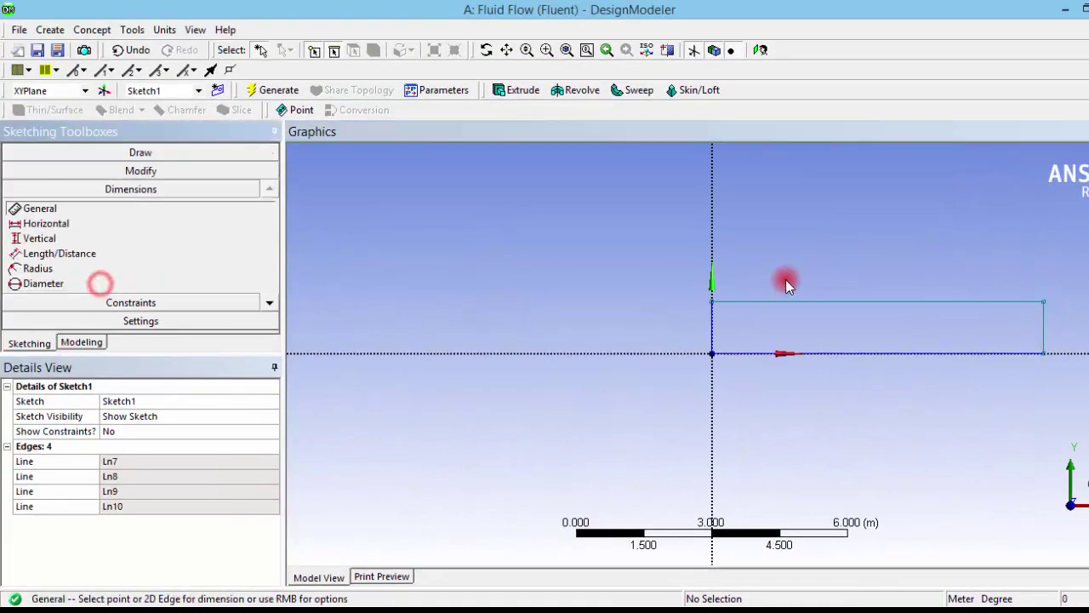
pyautogui.click(858, 300)
pyautogui.click(858, 277)
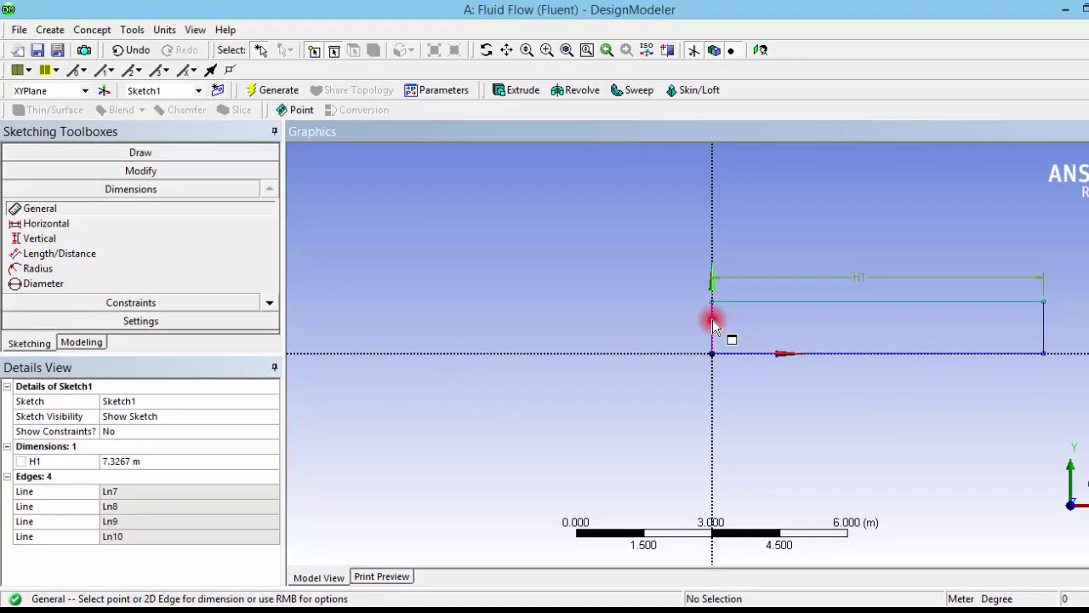
pyautogui.click(713, 325)
pyautogui.click(681, 321)
# Step: Set the rectangle's horizontal dimension H1 to 10 m and its vertical dimension V2 to 1 m
pyautogui.click(130, 460)
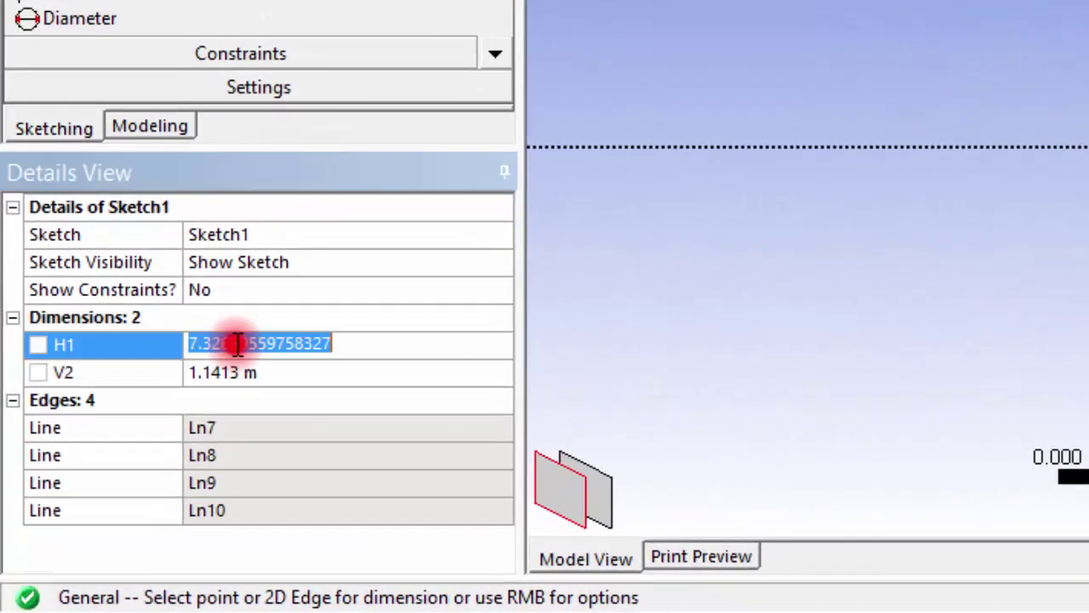
pyautogui.write('10')
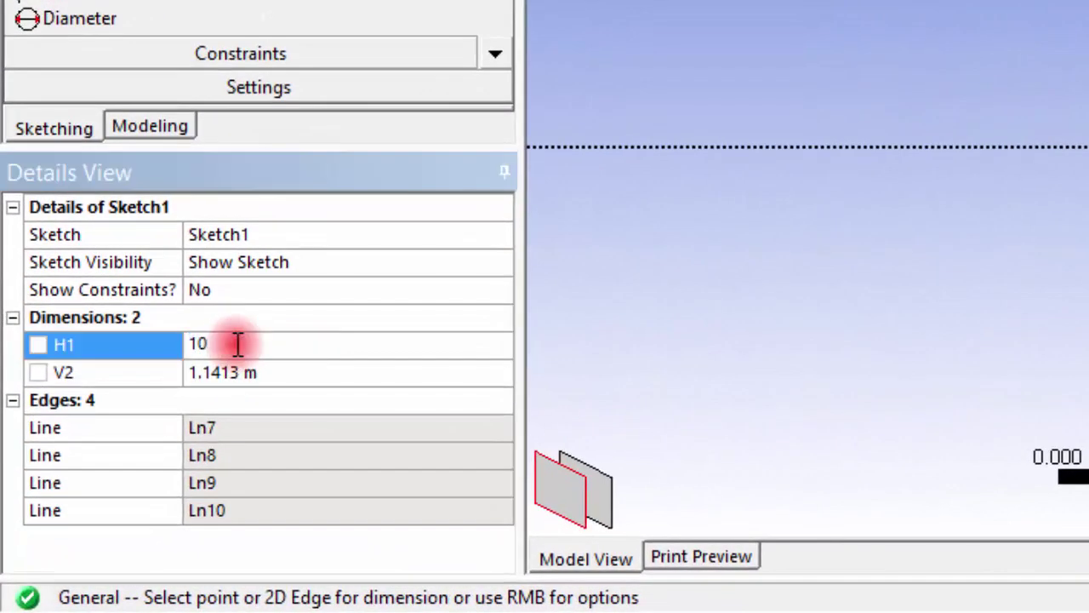
pyautogui.press('Return')
pyautogui.click(244, 372)
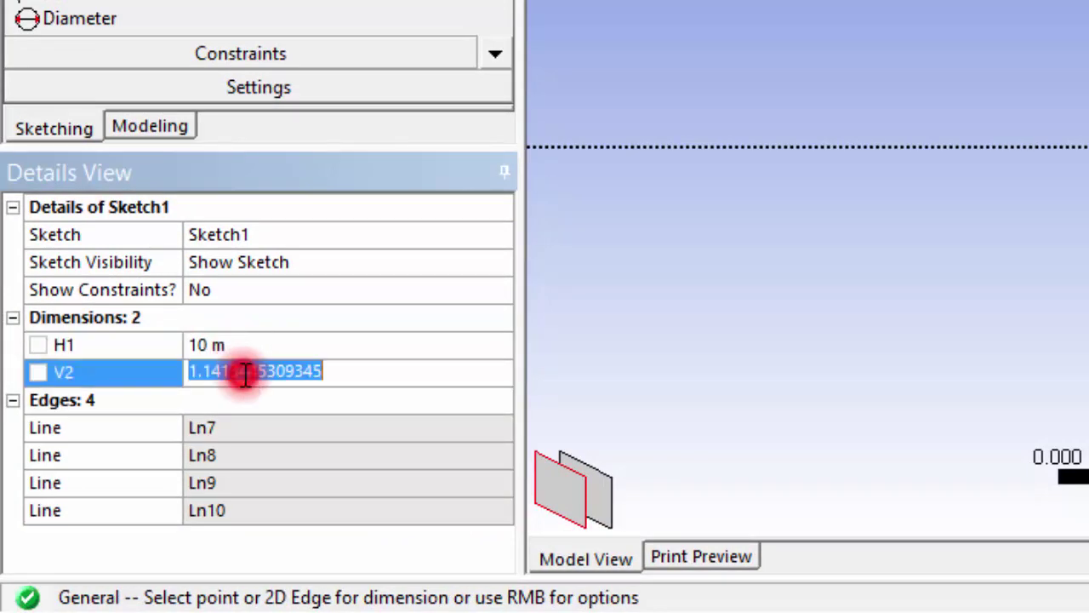
pyautogui.write('1')
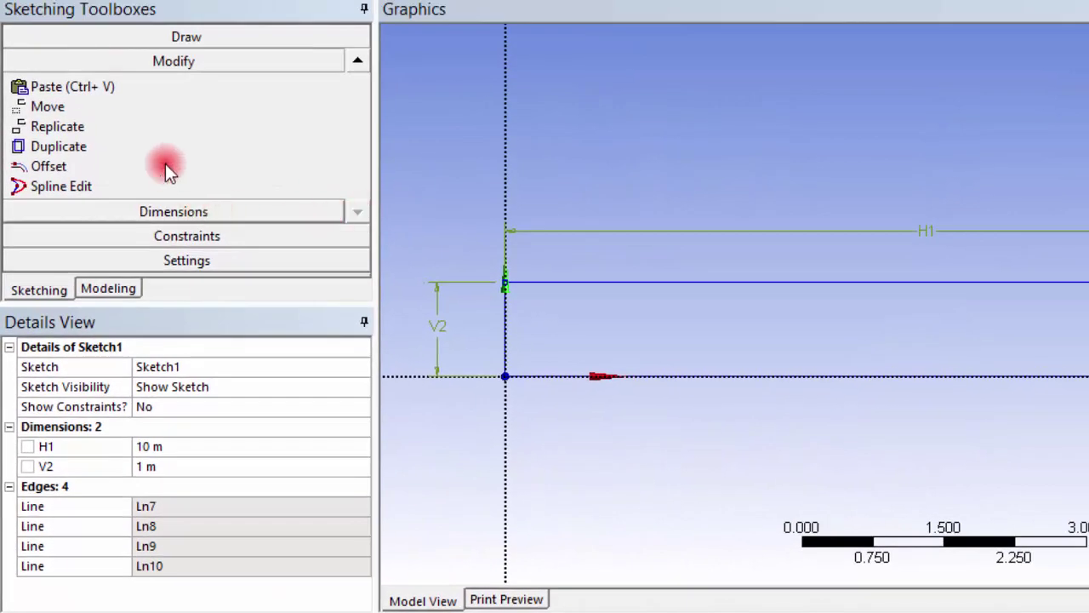
# Step: Draw a circle about 0.31 m in diameter inside the rectangle, near its upper edge and toward the Y-axis end
pyautogui.click(192, 37)
pyautogui.click(358, 187)
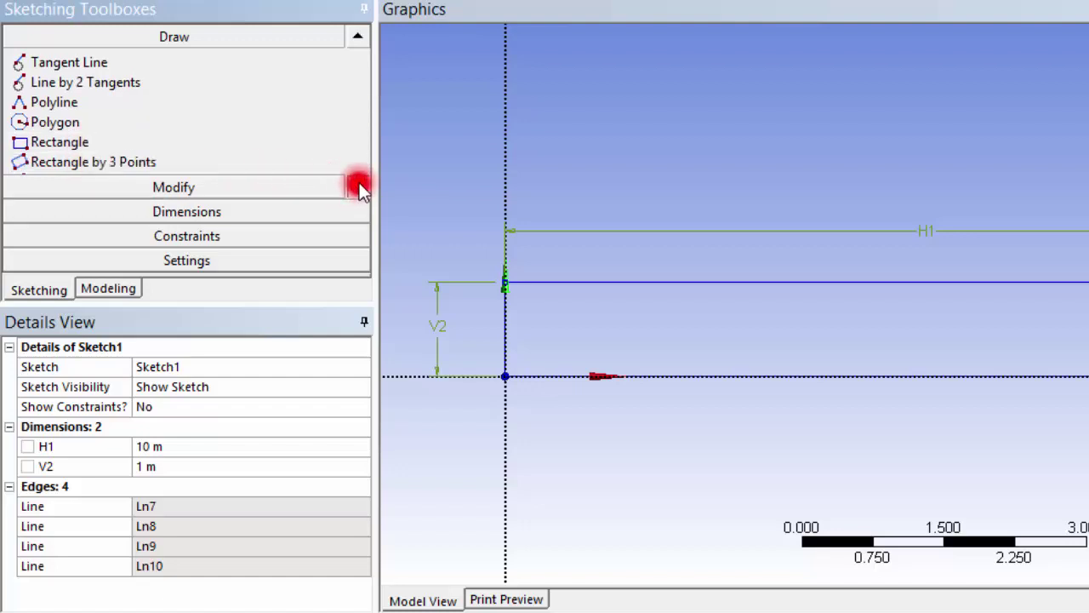
pyautogui.click(358, 186)
pyautogui.click(59, 142)
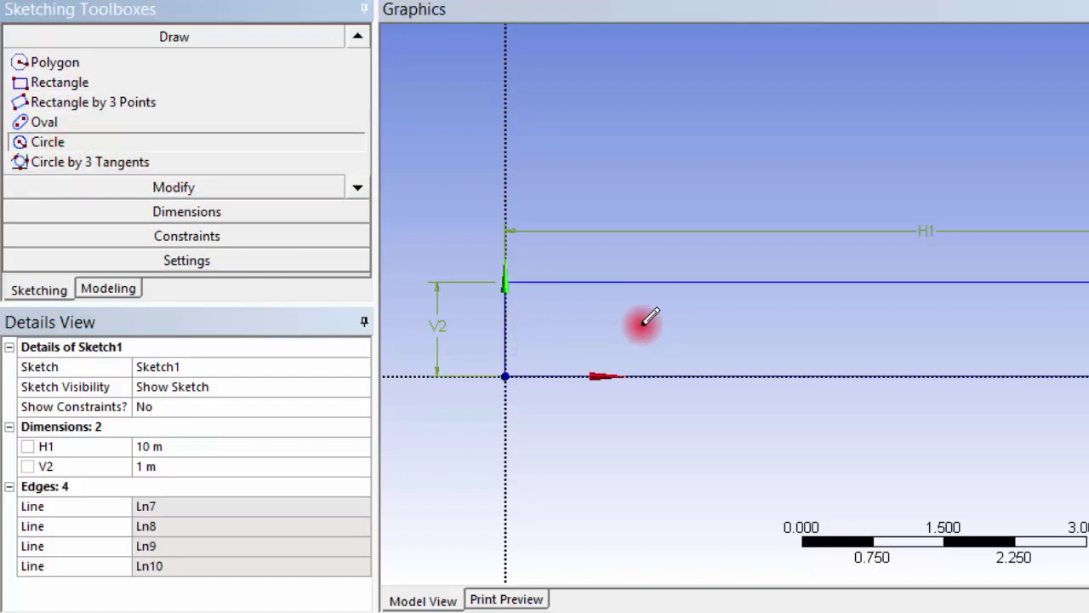
pyautogui.click(727, 303)
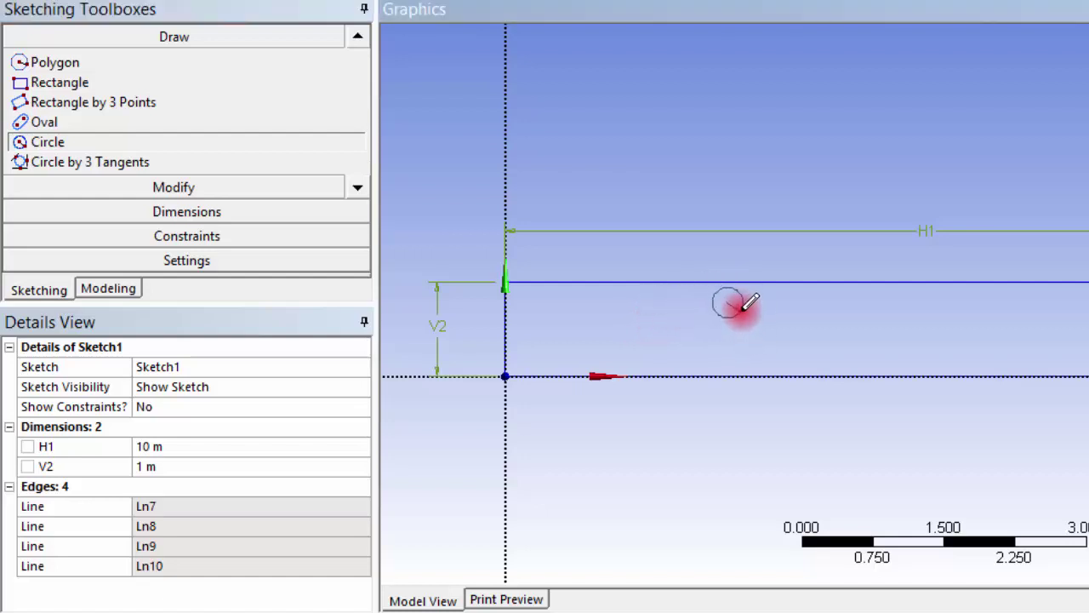
pyautogui.click(742, 308)
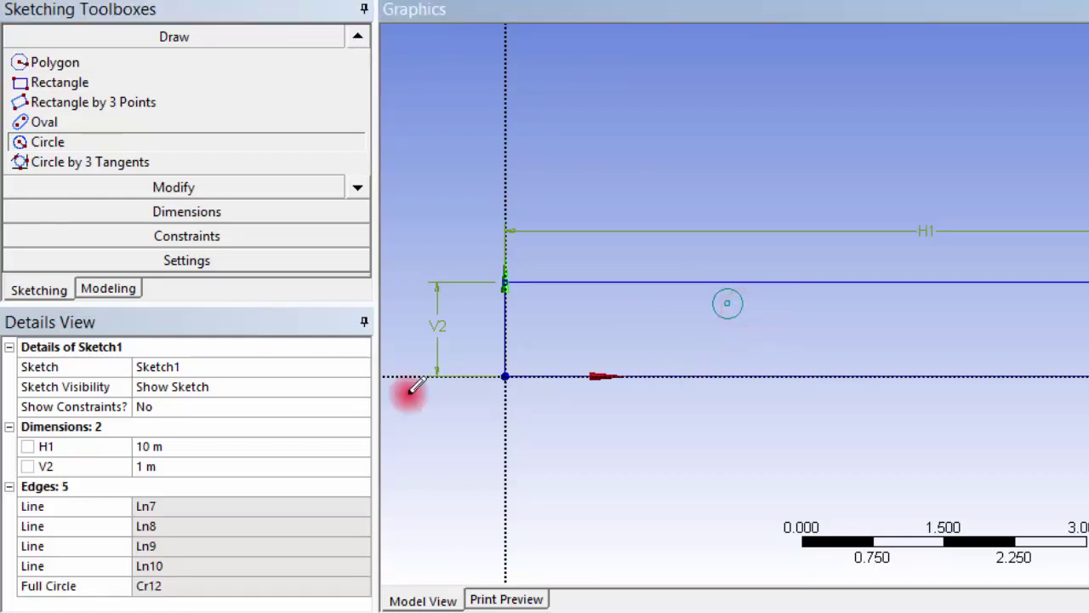
# Step: Dimension the circle's diameter and set it to 0.3 m
pyautogui.click(140, 211)
pyautogui.click(721, 310)
pyautogui.click(785, 295)
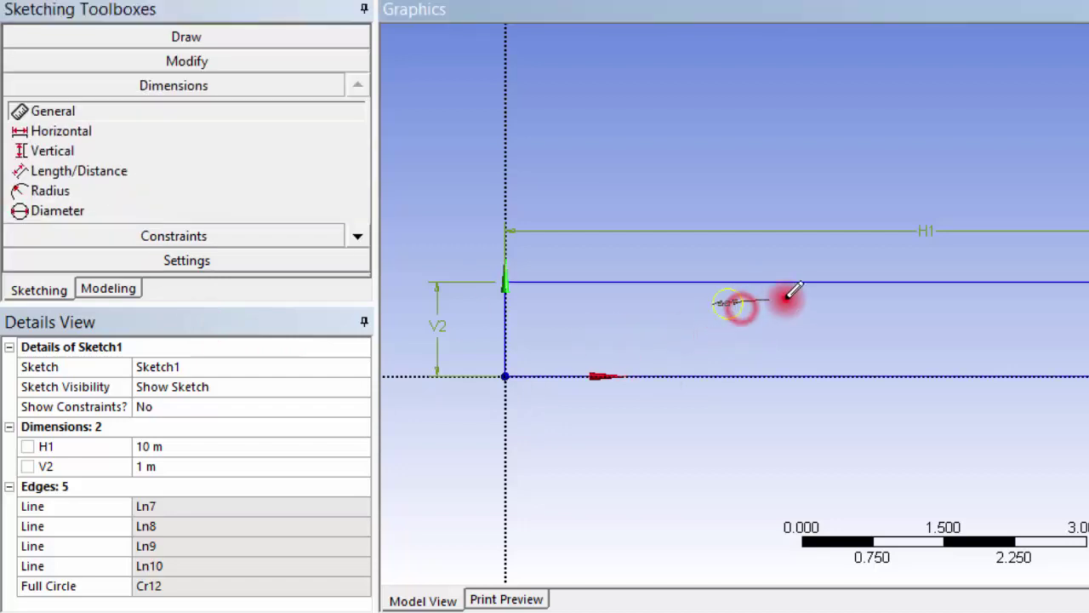
pyautogui.click(203, 451)
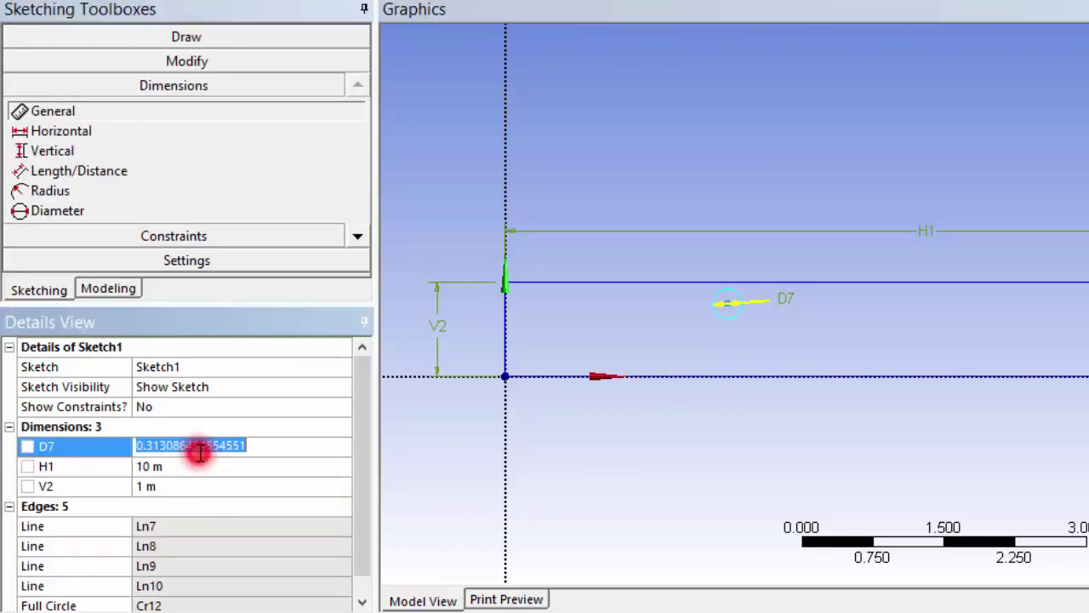
pyautogui.write('03')
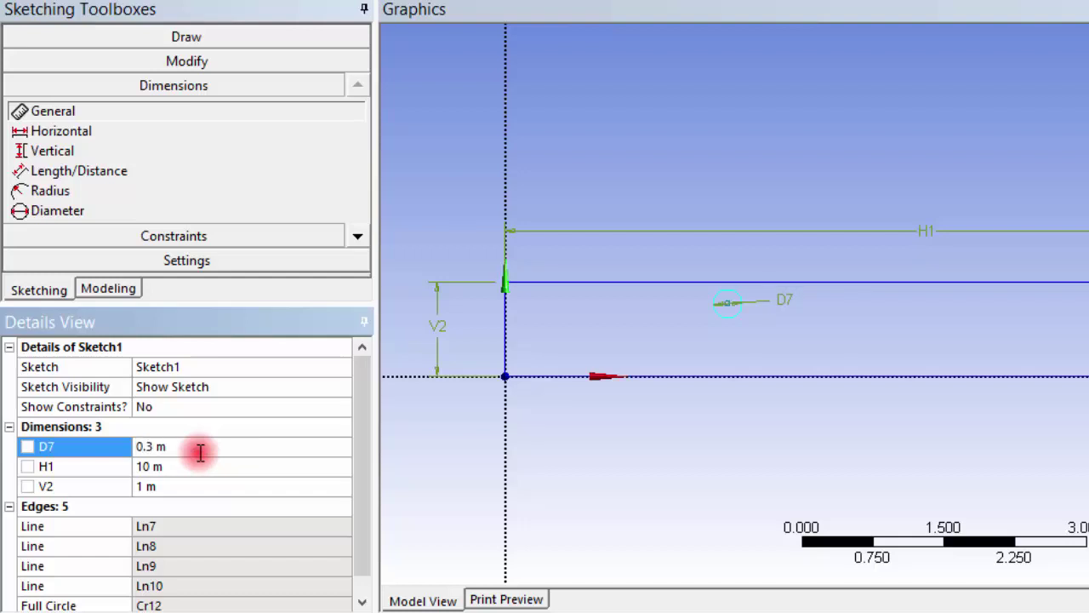
# Step: Draw a second, slightly smaller circle inside the rectangle near its lower edge, about 7 m from the Y axis
pyautogui.click(177, 37)
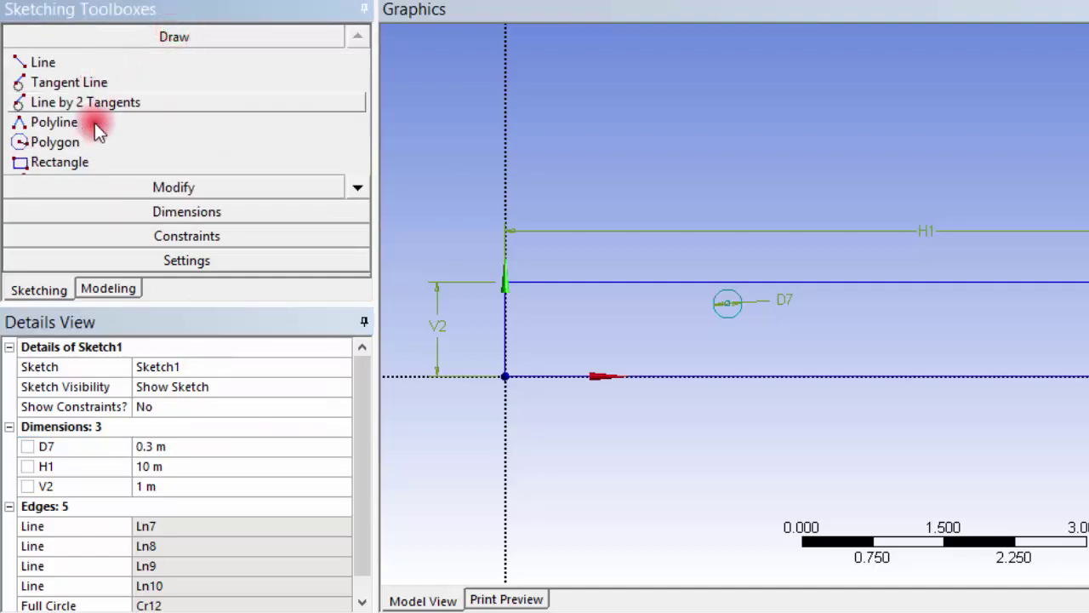
pyautogui.click(358, 186)
pyautogui.click(358, 187)
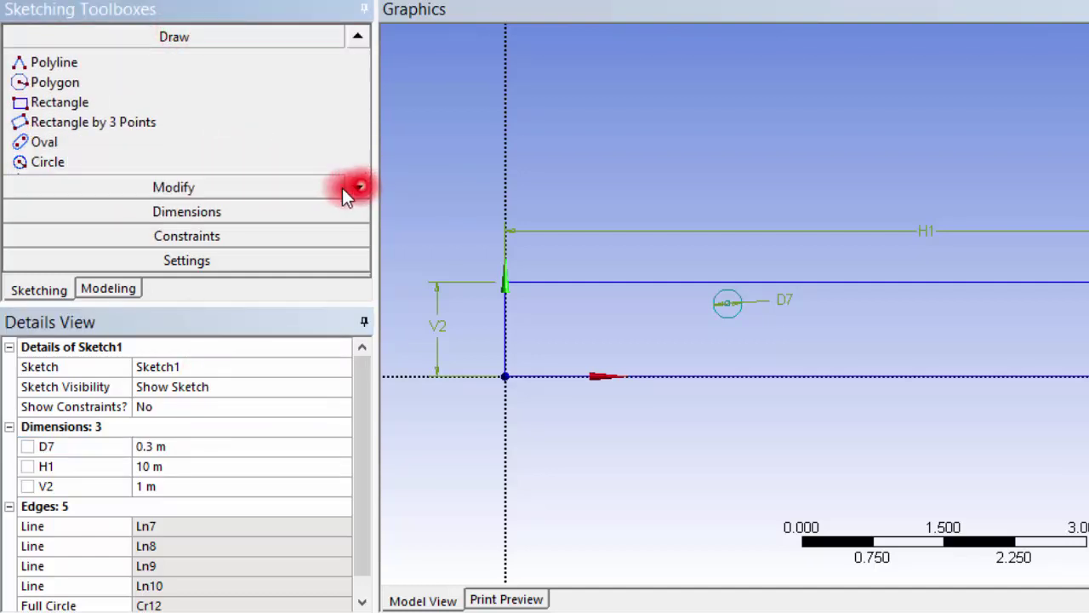
pyautogui.click(133, 162)
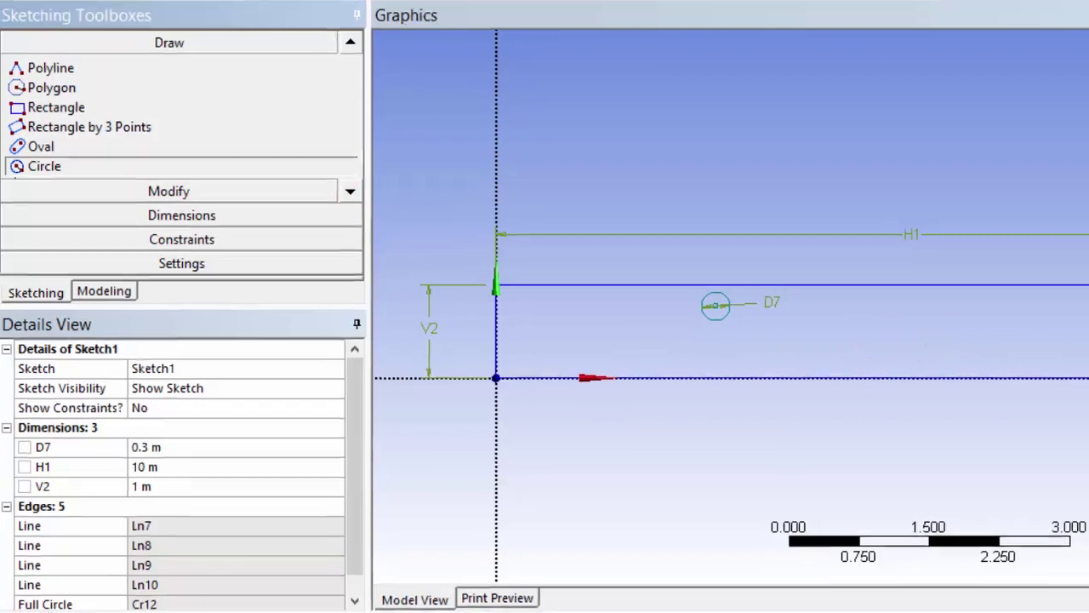
pyautogui.click(914, 377)
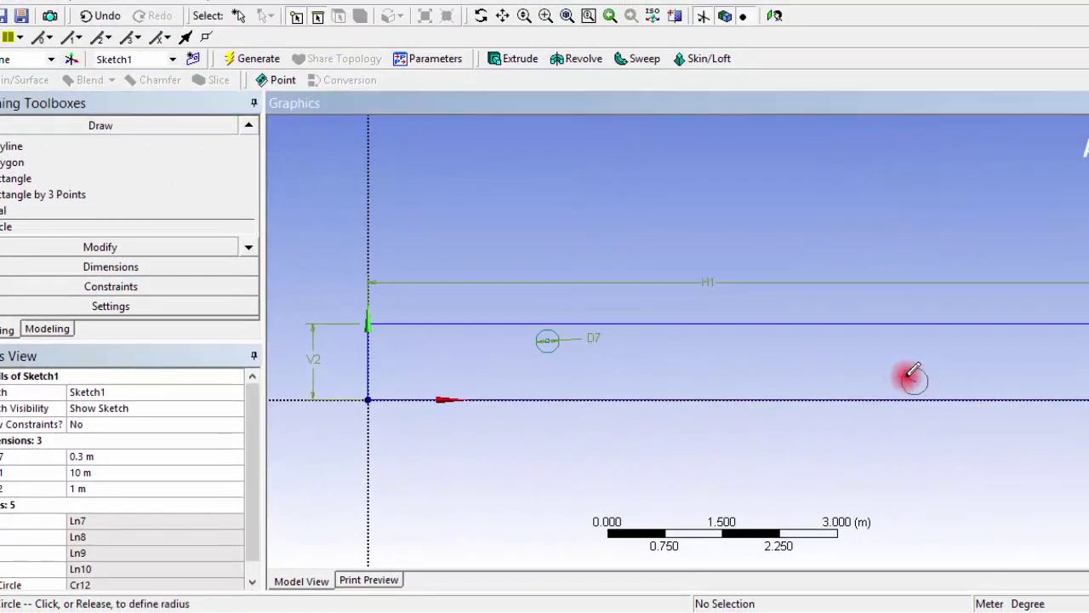
pyautogui.click(910, 375)
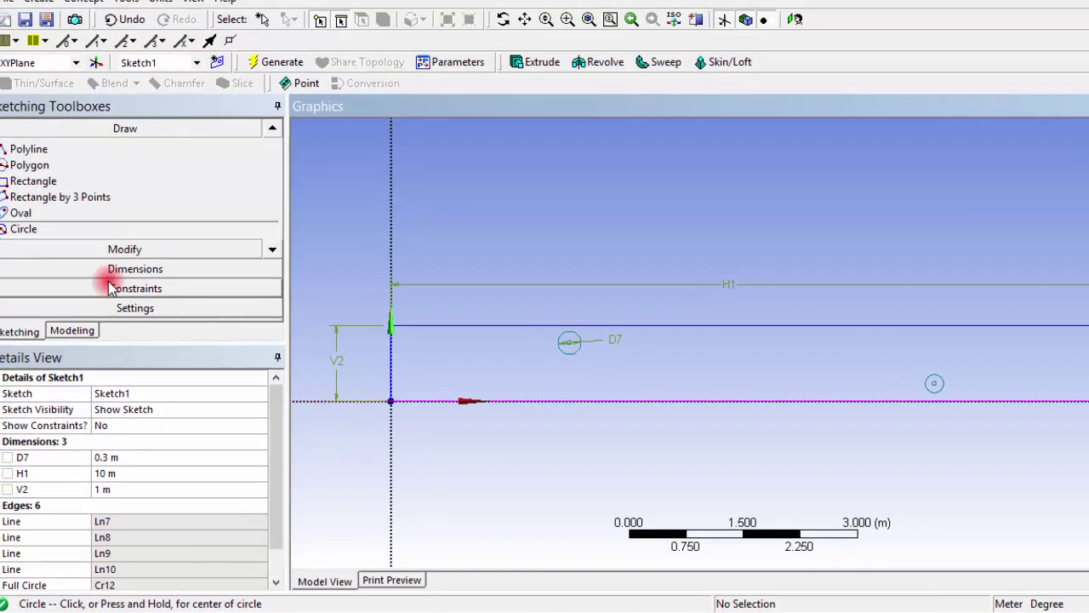
# Step: Dimension the second circle's diameter and set it to 0.3 m
pyautogui.click(94, 286)
pyautogui.click(109, 168)
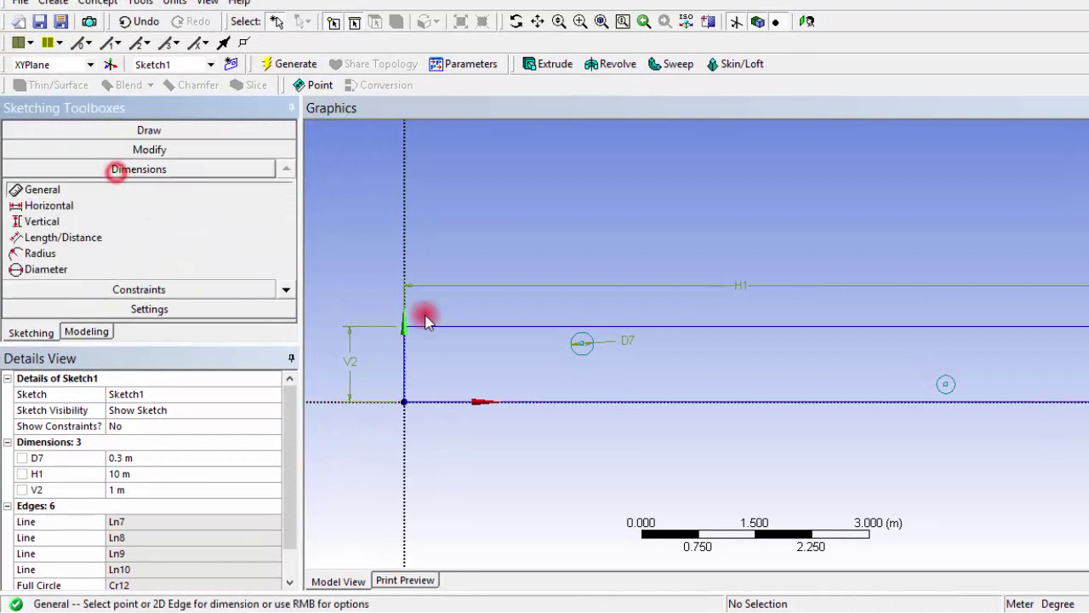
pyautogui.click(955, 382)
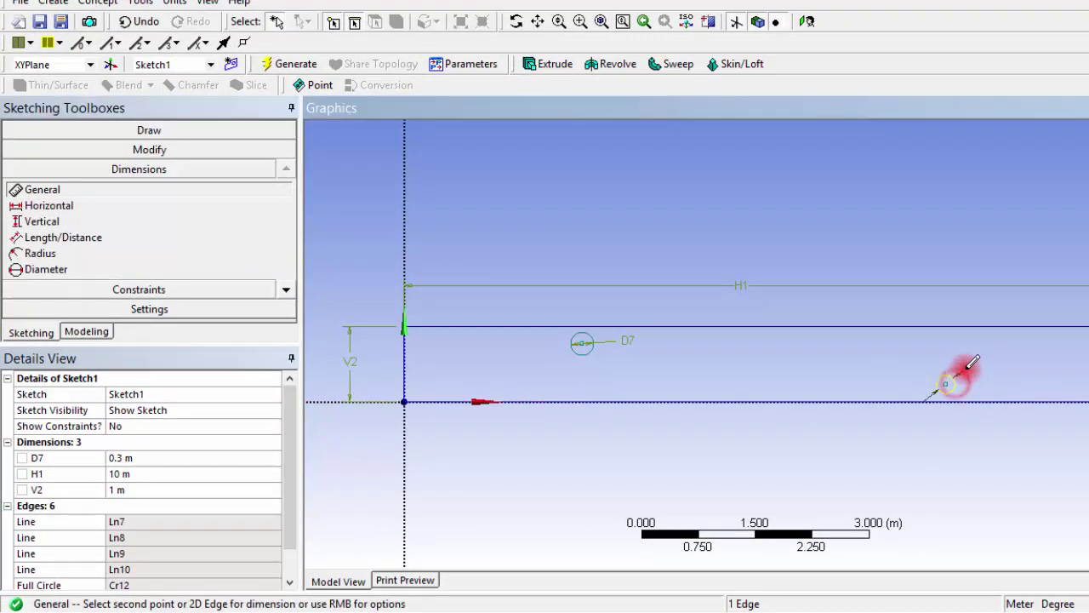
pyautogui.click(967, 364)
pyautogui.click(127, 474)
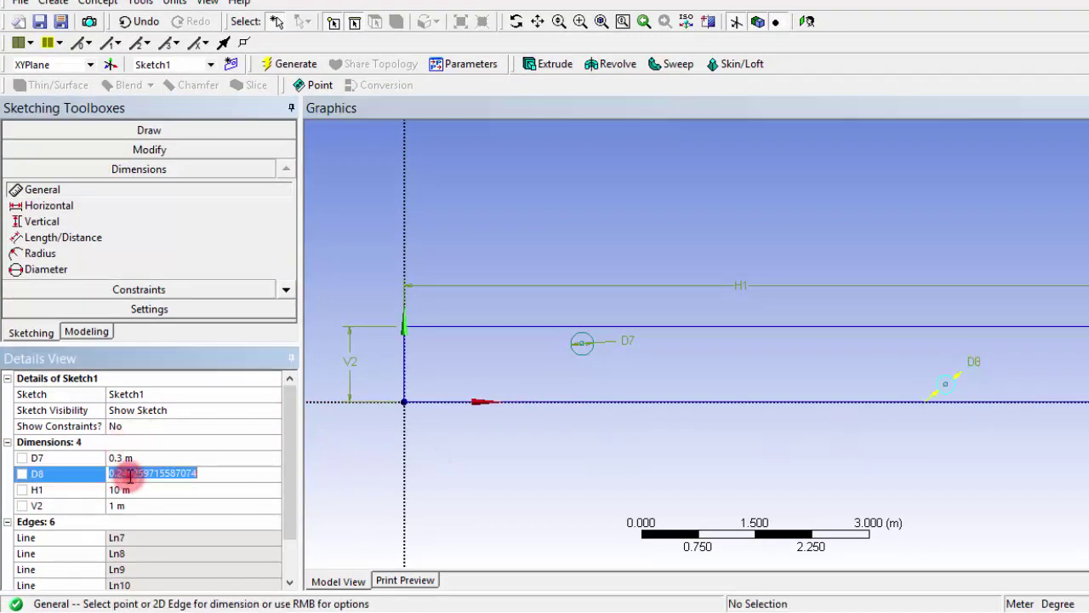
pyautogui.write('0.3')
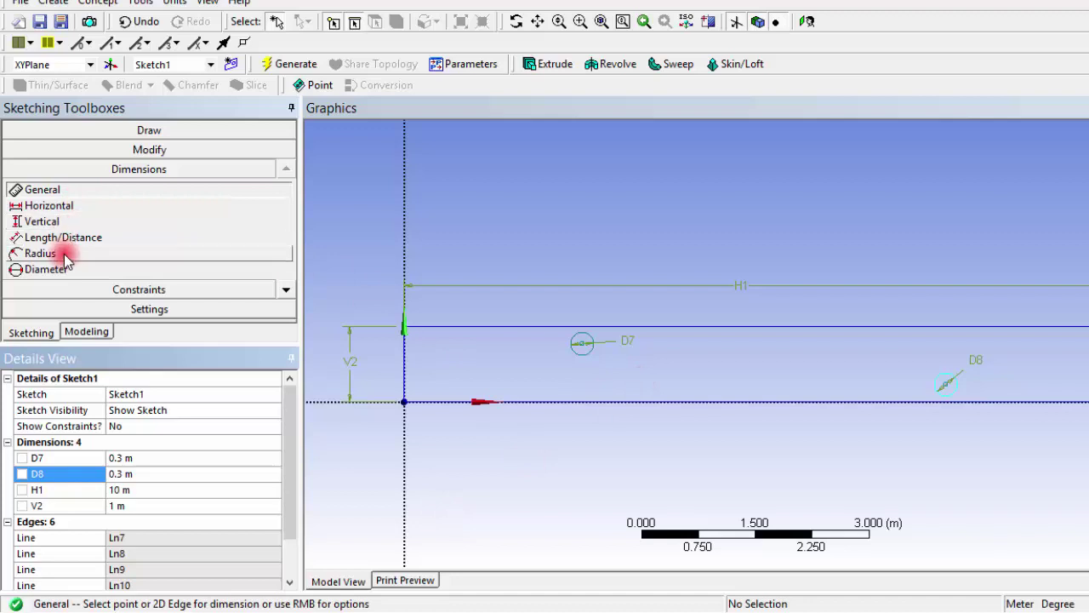
# Step: Add a vertical dimension between the first circle's center and the rectangle's upper edge, and set it to 0.3 m
pyautogui.click(62, 221)
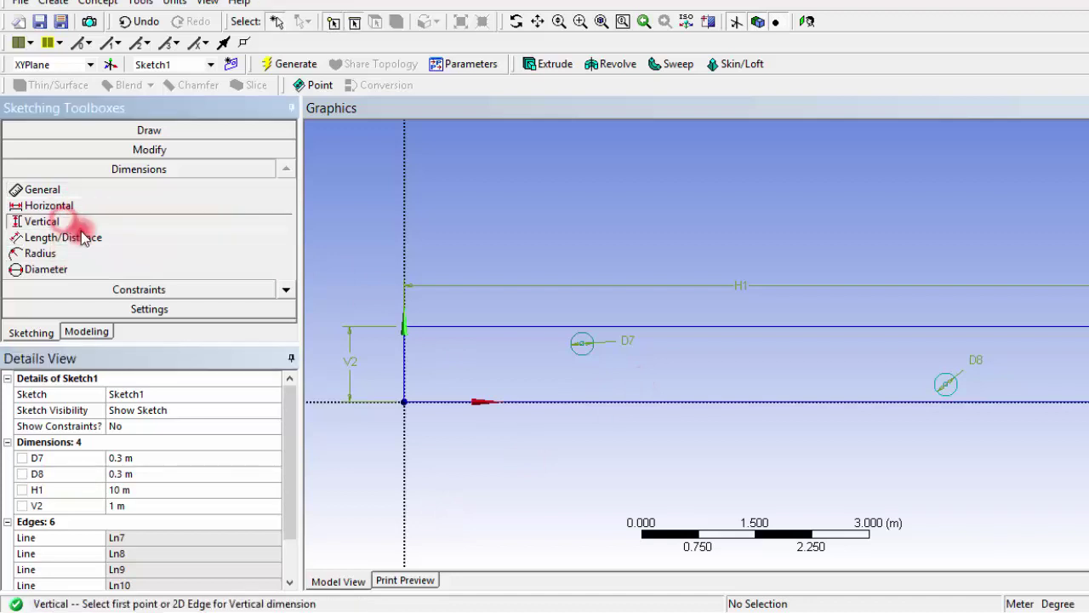
pyautogui.click(584, 341)
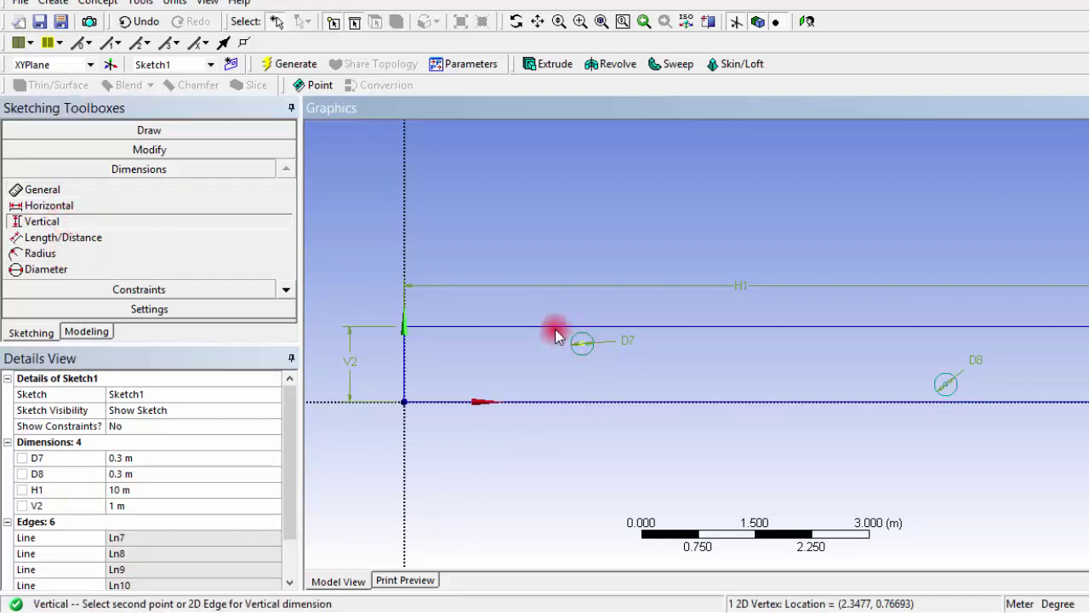
pyautogui.click(554, 326)
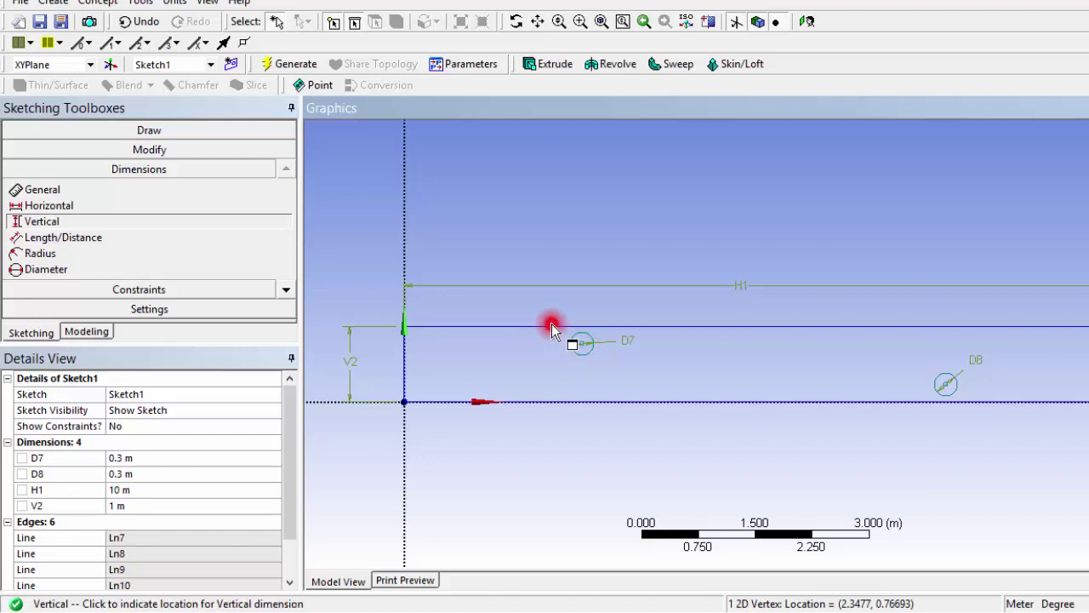
pyautogui.click(521, 356)
pyautogui.click(119, 521)
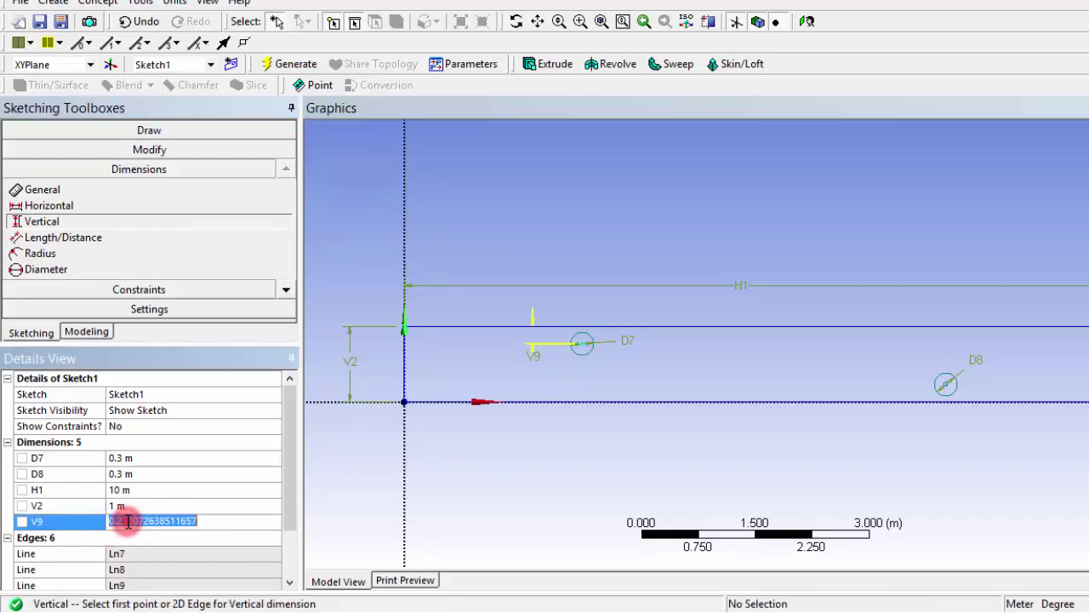
pyautogui.write('0.3')
pyautogui.press('Return')
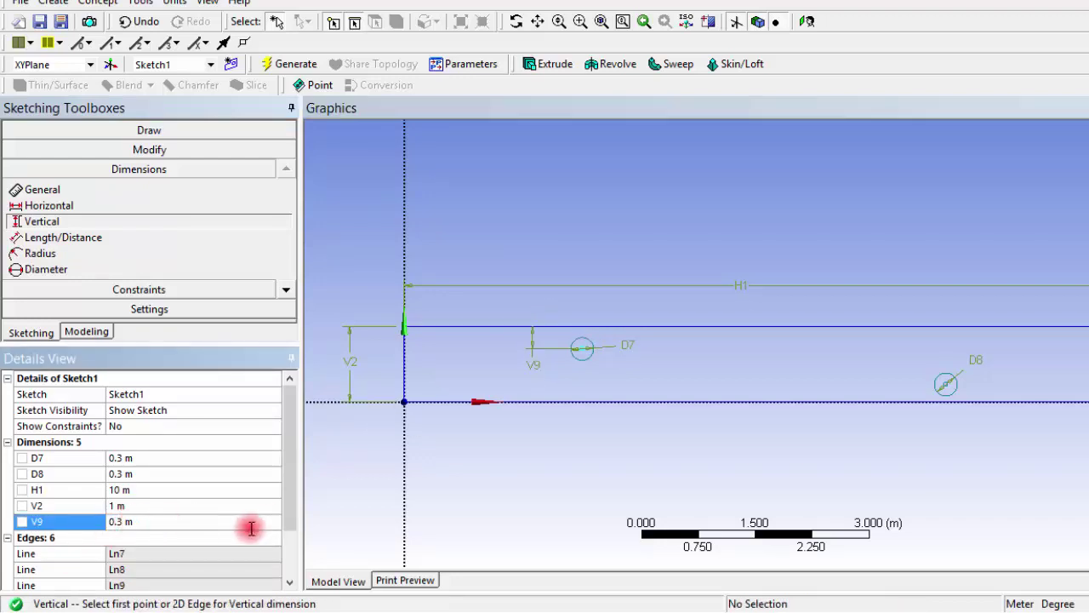
# Step: Add a vertical dimension between the rectangle's lower edge and the second circle's center, and set it to 0.3 m
pyautogui.click(993, 402)
pyautogui.click(947, 384)
pyautogui.click(984, 388)
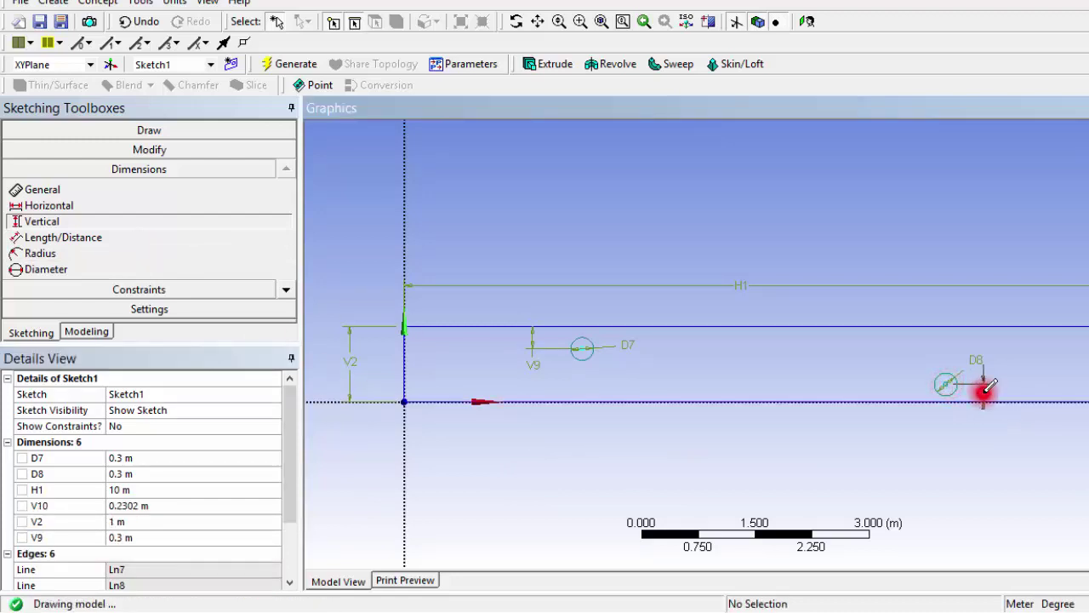
pyautogui.click(151, 506)
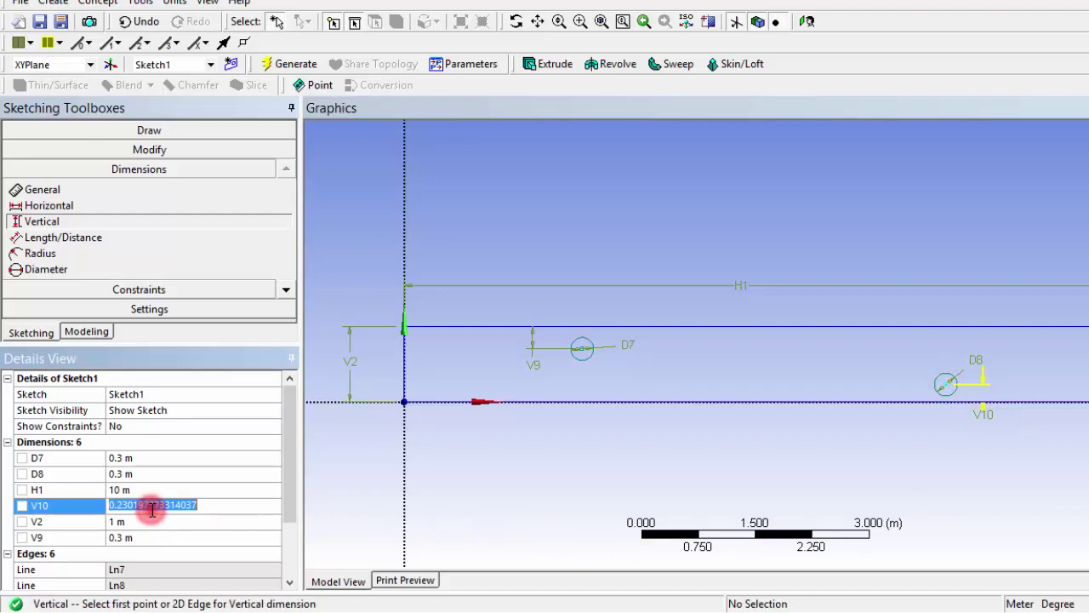
pyautogui.write('0.3')
pyautogui.press('Return')
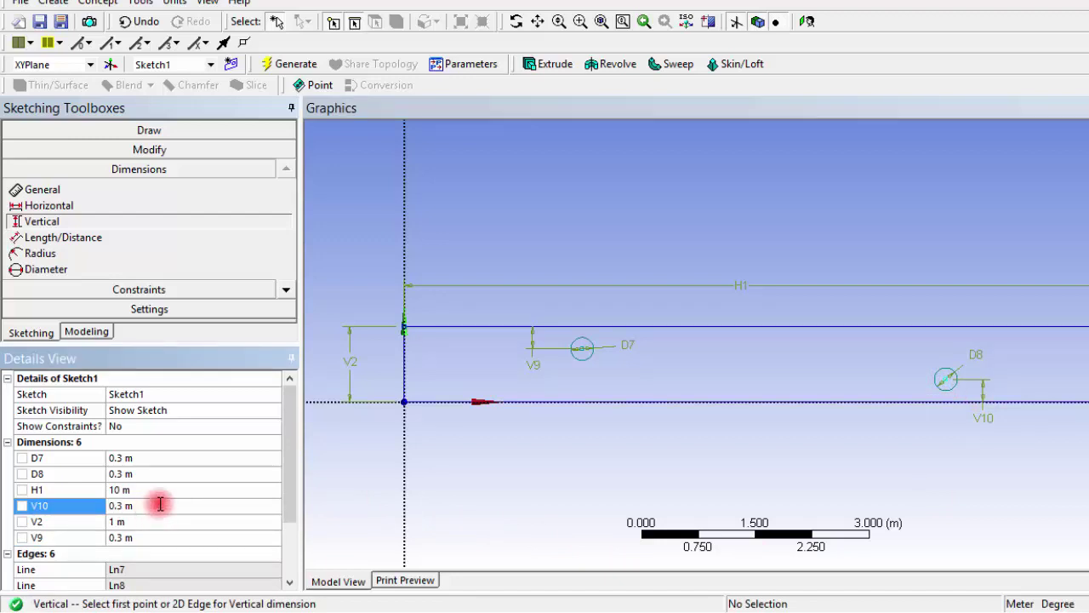
# Step: Add a horizontal dimension from the rectangle's edge on the Y axis to the first circle's center, and set it to 2 m
pyautogui.click(68, 204)
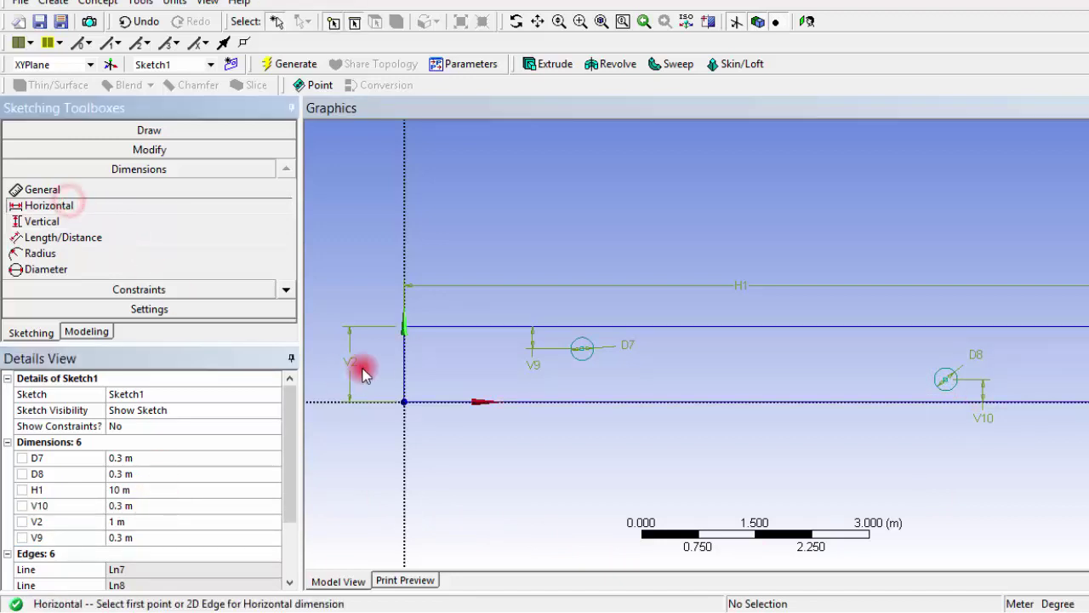
pyautogui.click(406, 363)
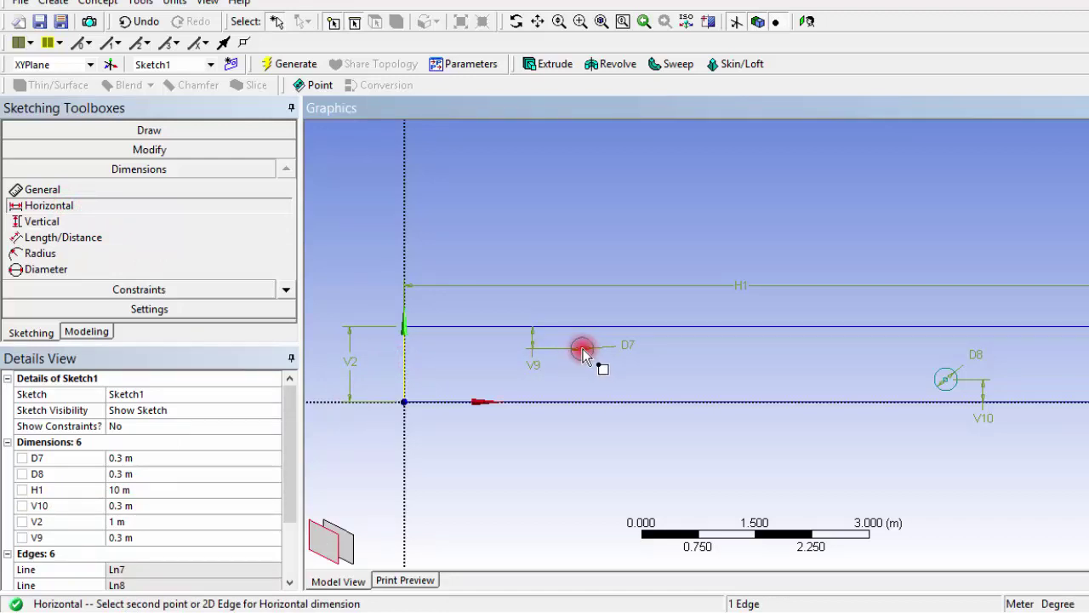
pyautogui.click(582, 349)
pyautogui.click(492, 371)
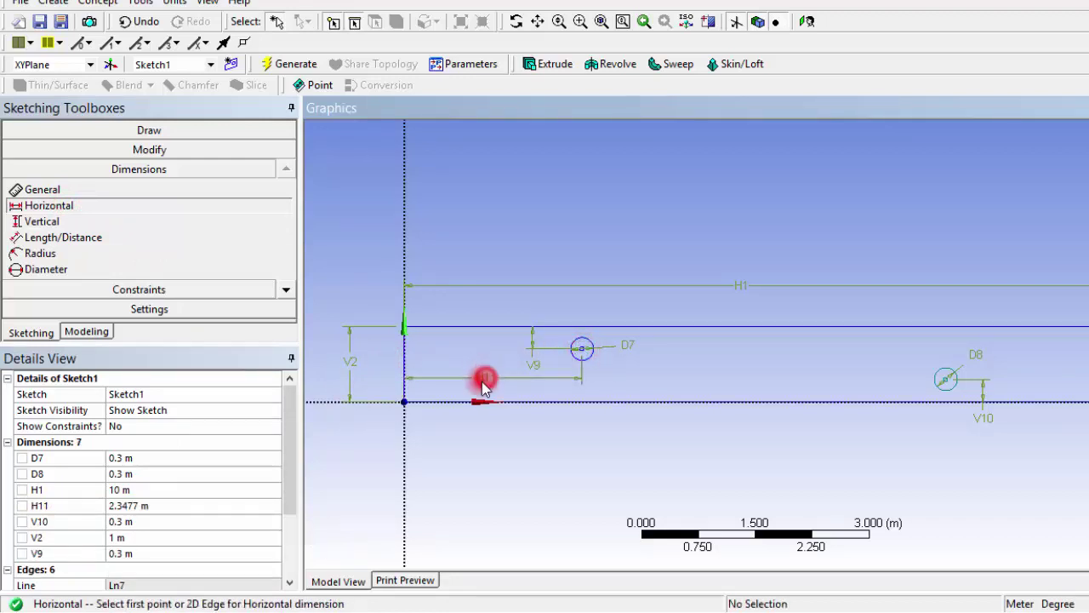
pyautogui.click(136, 505)
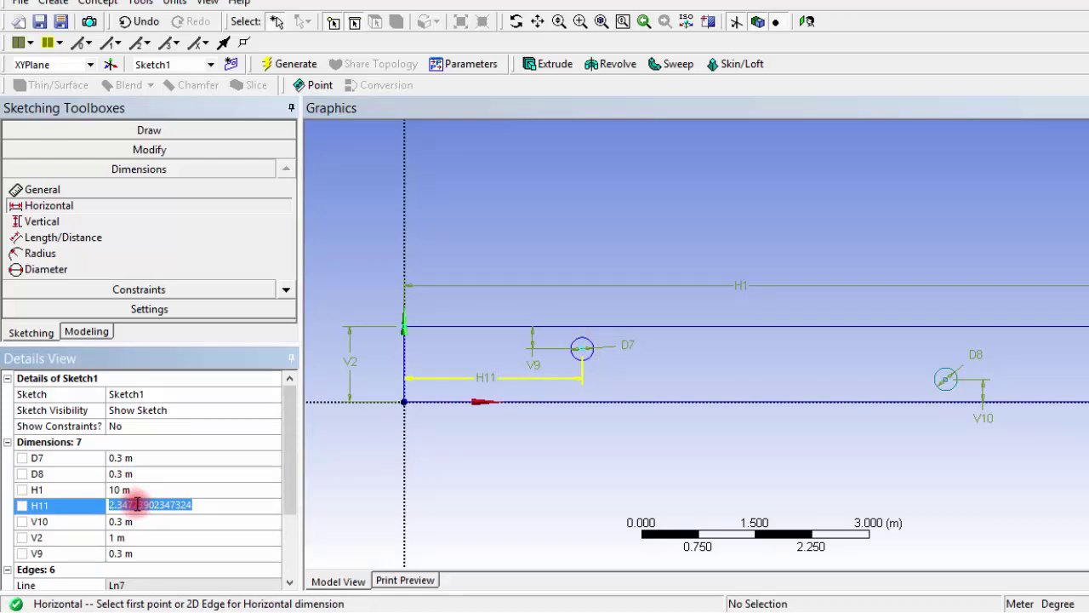
pyautogui.write('2')
pyautogui.press('Return')
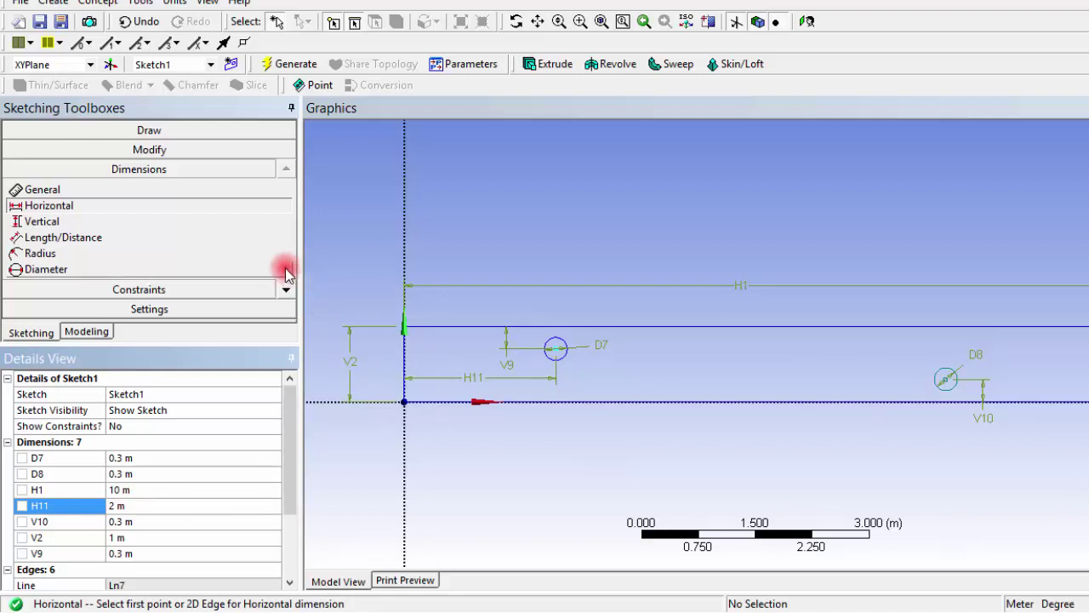
# Step: Add a horizontal dimension from the second circle's center to the rectangle's far vertical edge, and set it to 3 m
pyautogui.click(946, 379)
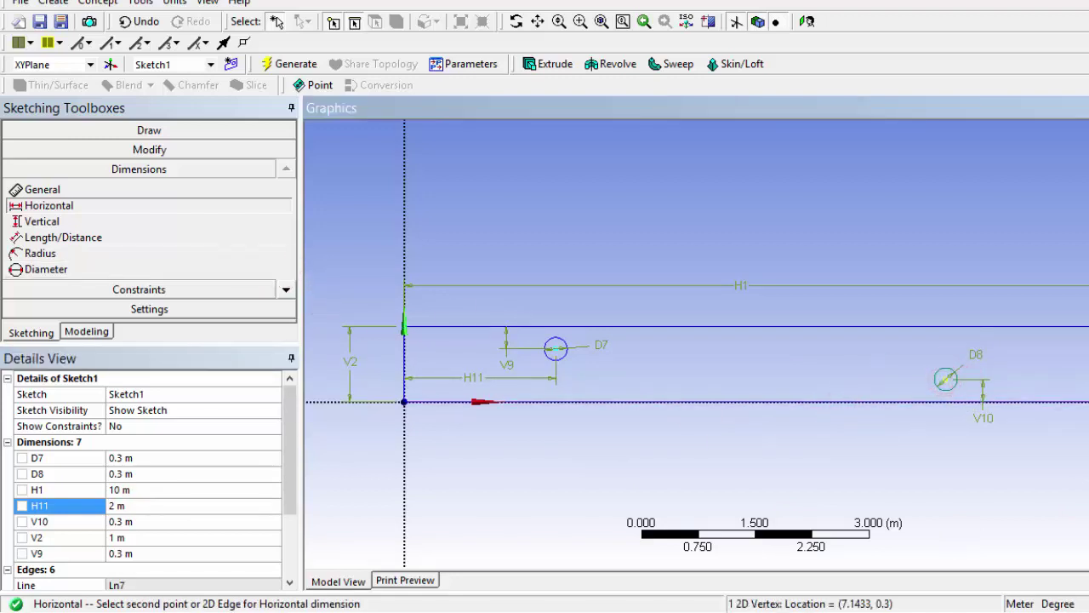
pyautogui.click(945, 379)
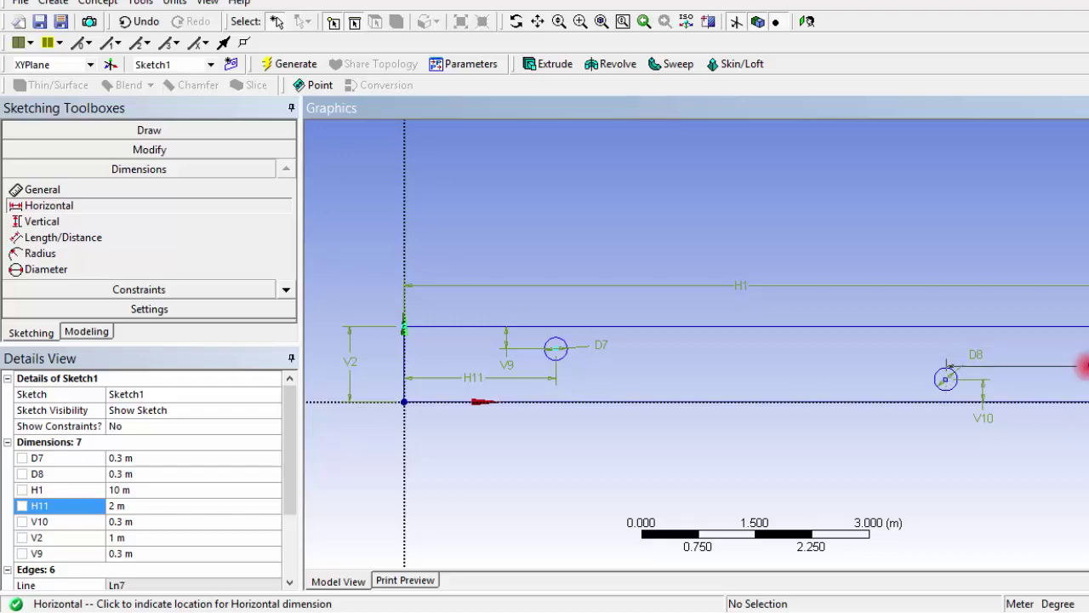
pyautogui.click(1077, 379)
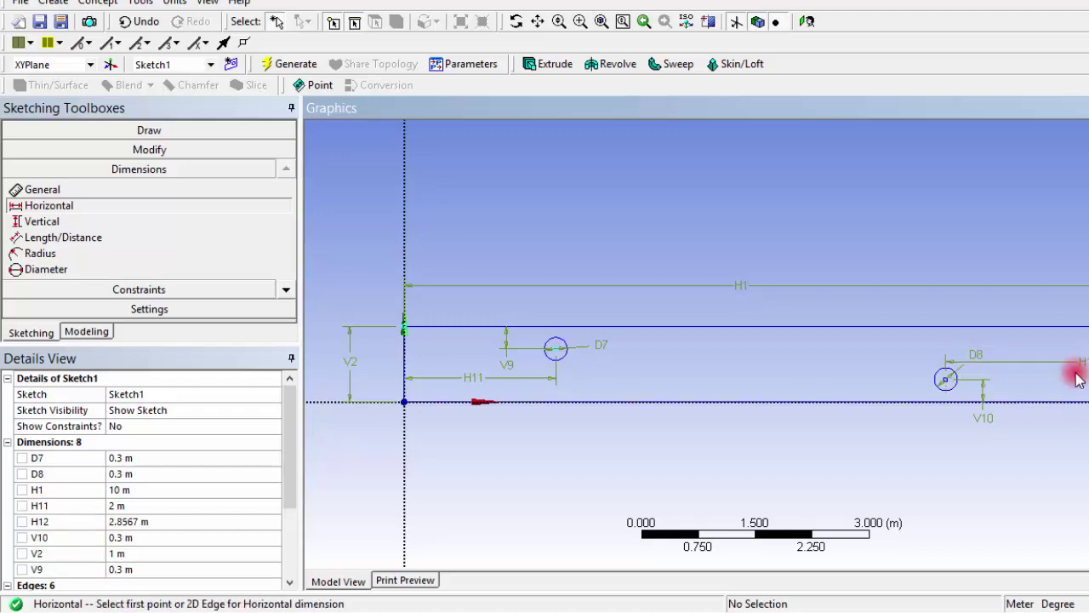
pyautogui.click(147, 522)
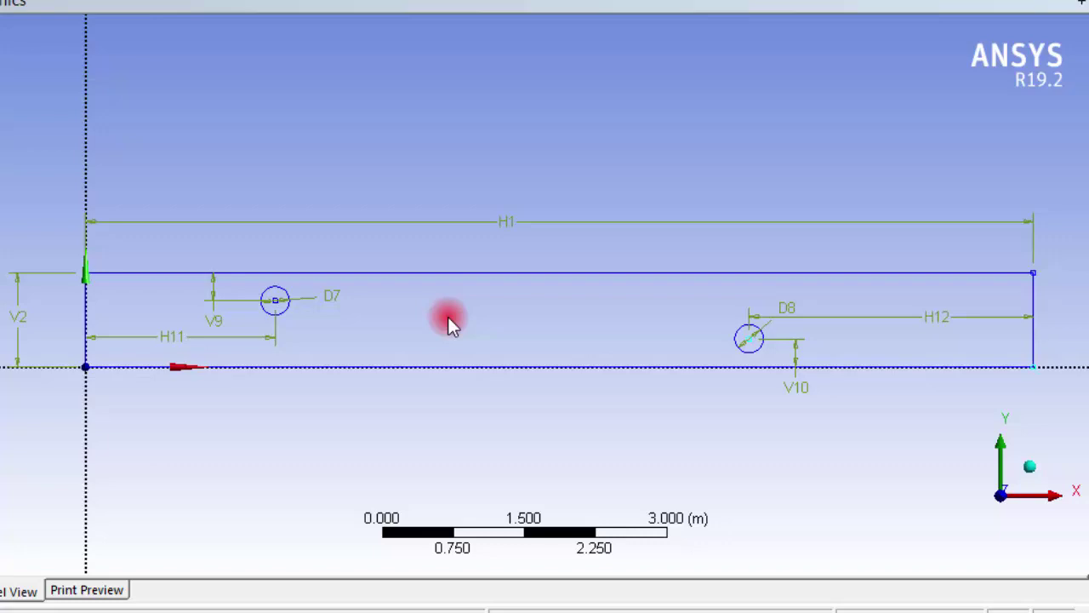
pyautogui.click(1033, 468)
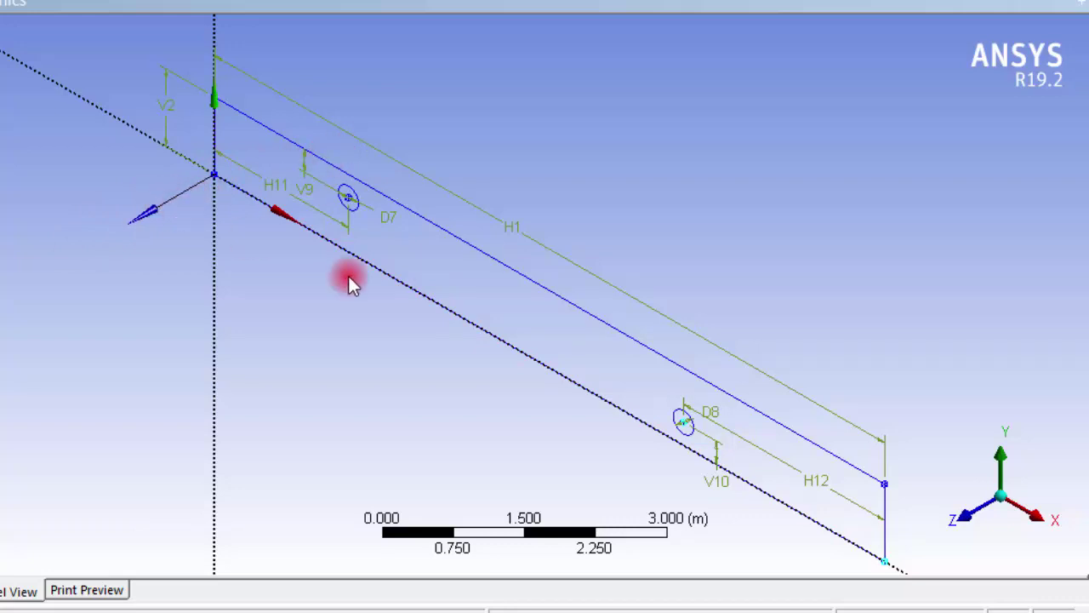
pyautogui.click(965, 517)
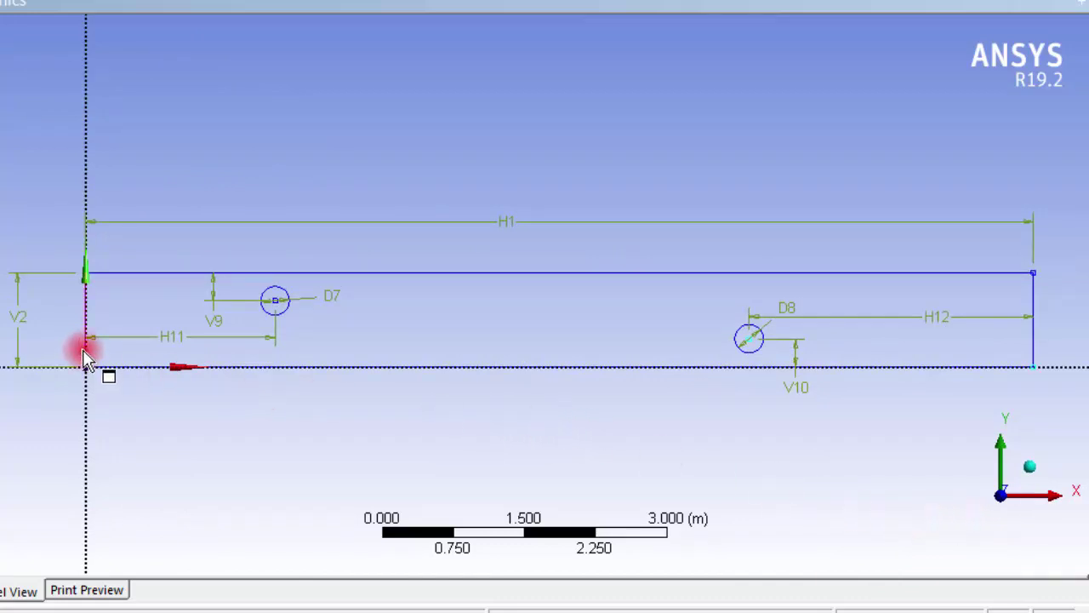
pyautogui.press('F7')
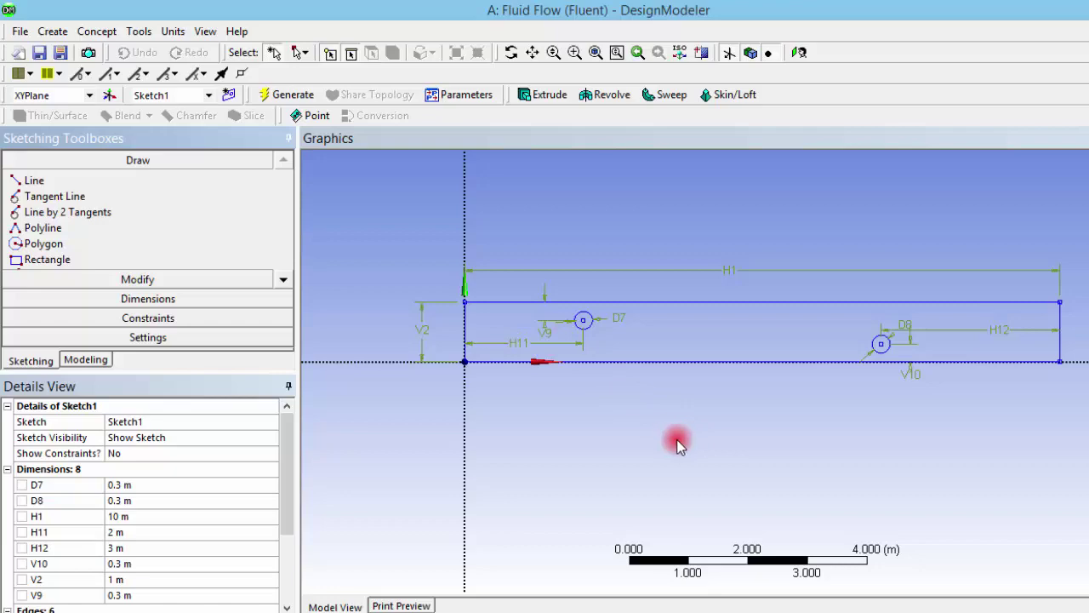
# Step: Create a surface from Sketch1 with the Add Material operation and generate it
pyautogui.click(94, 36)
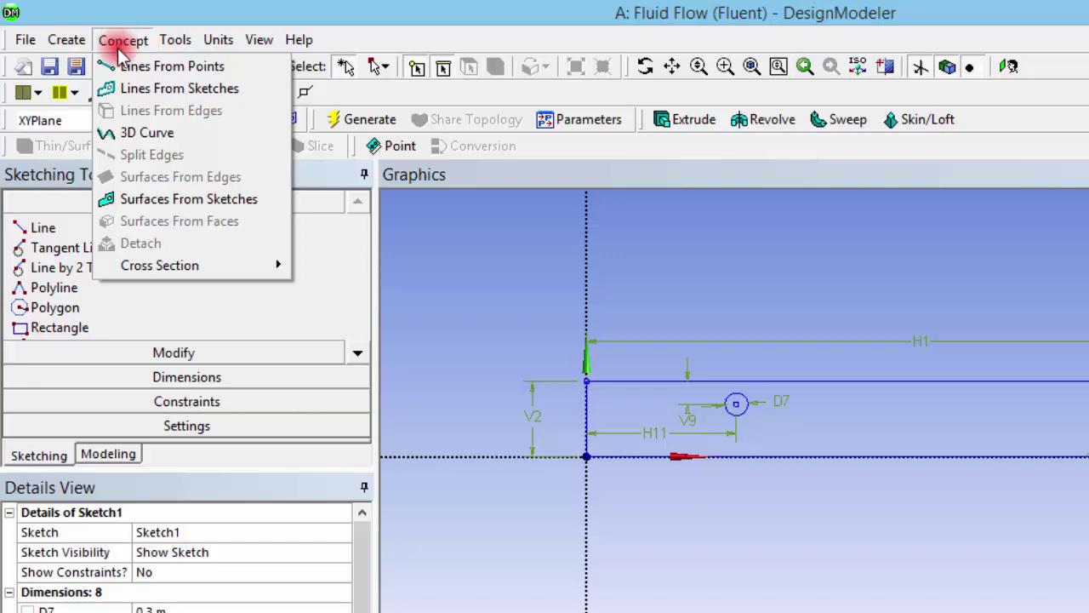
pyautogui.click(137, 201)
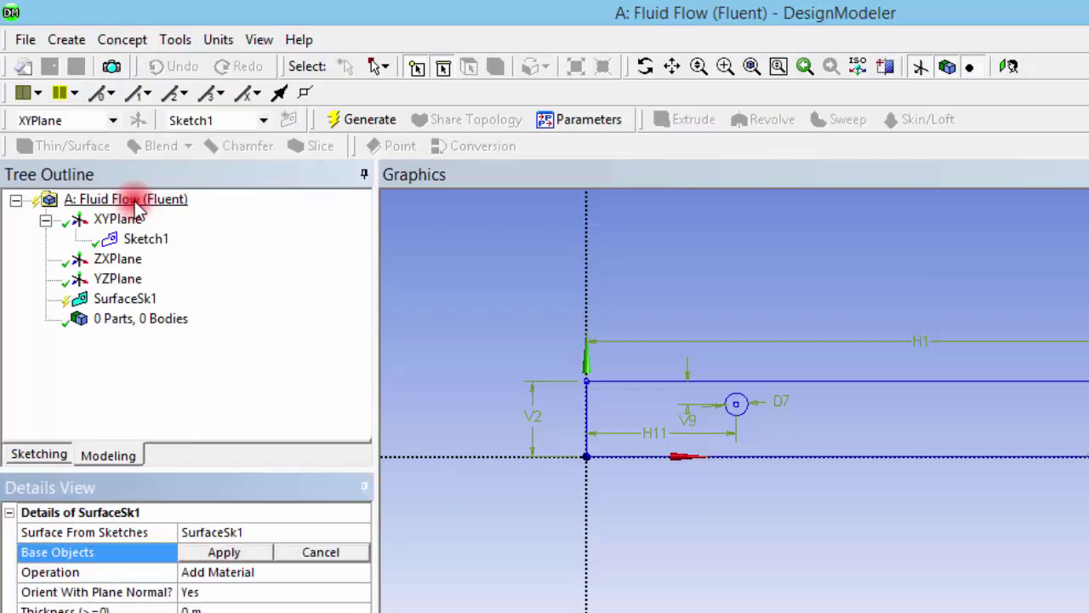
pyautogui.click(739, 453)
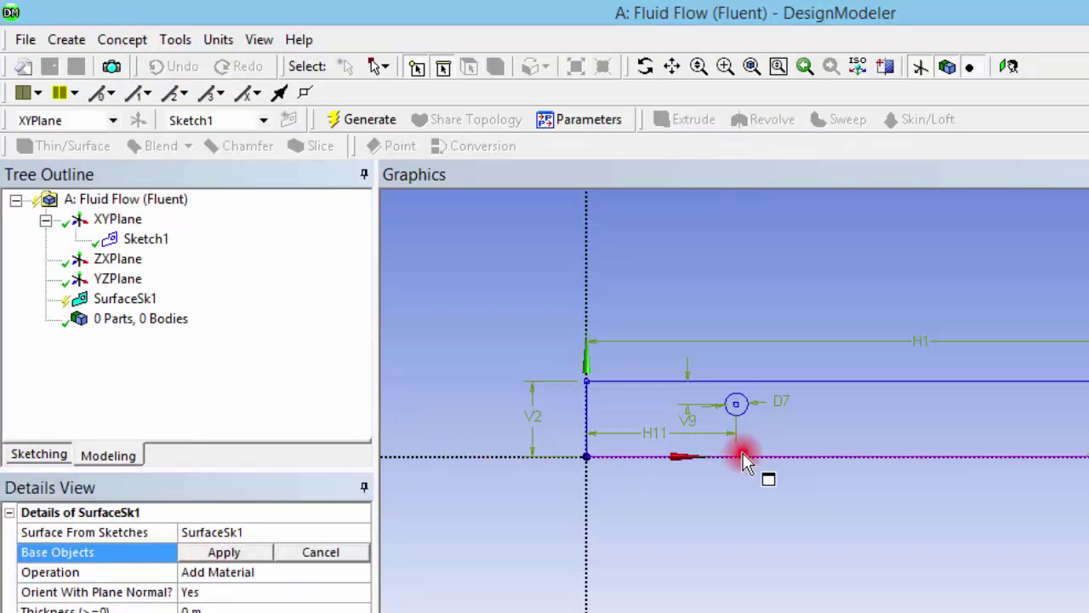
pyautogui.click(218, 555)
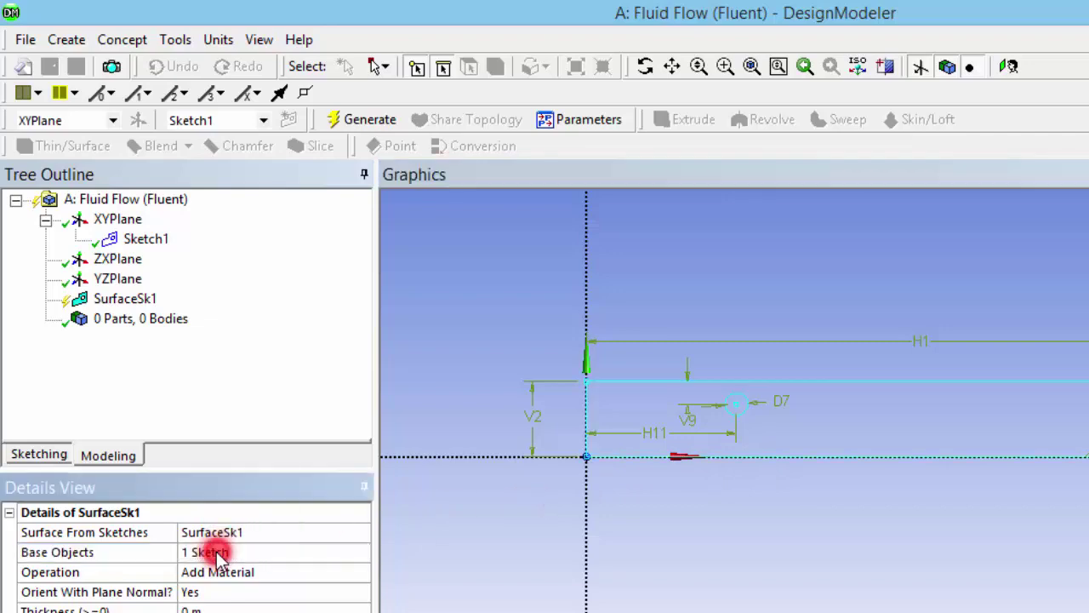
pyautogui.click(362, 119)
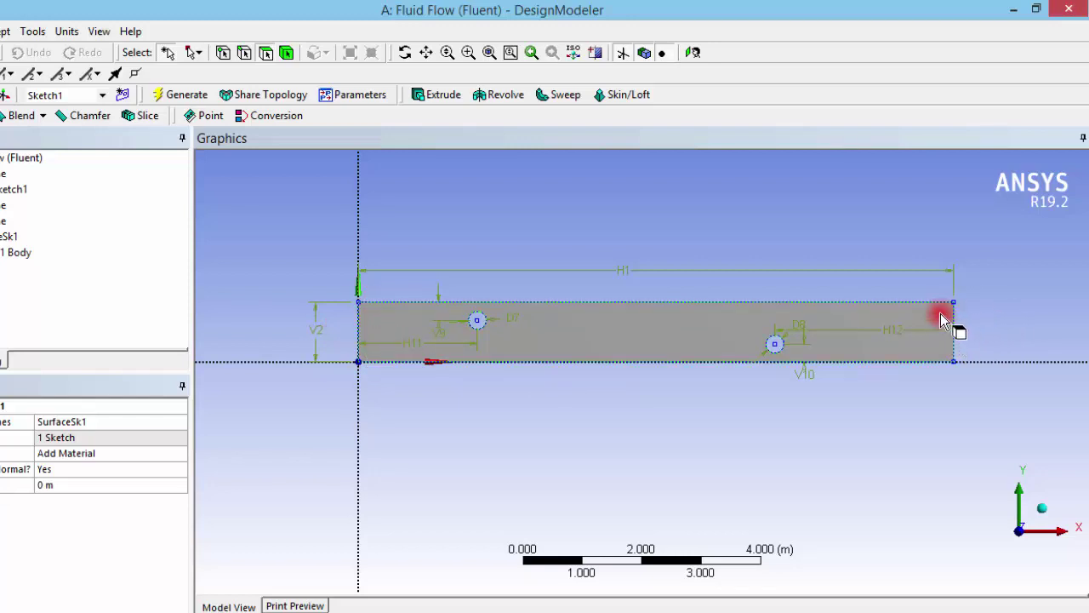
# Step: Close DesignModeler and open the Mesh component of the Fluid Flow (Fluent) system for editing in Meshing
pyautogui.click(1071, 9)
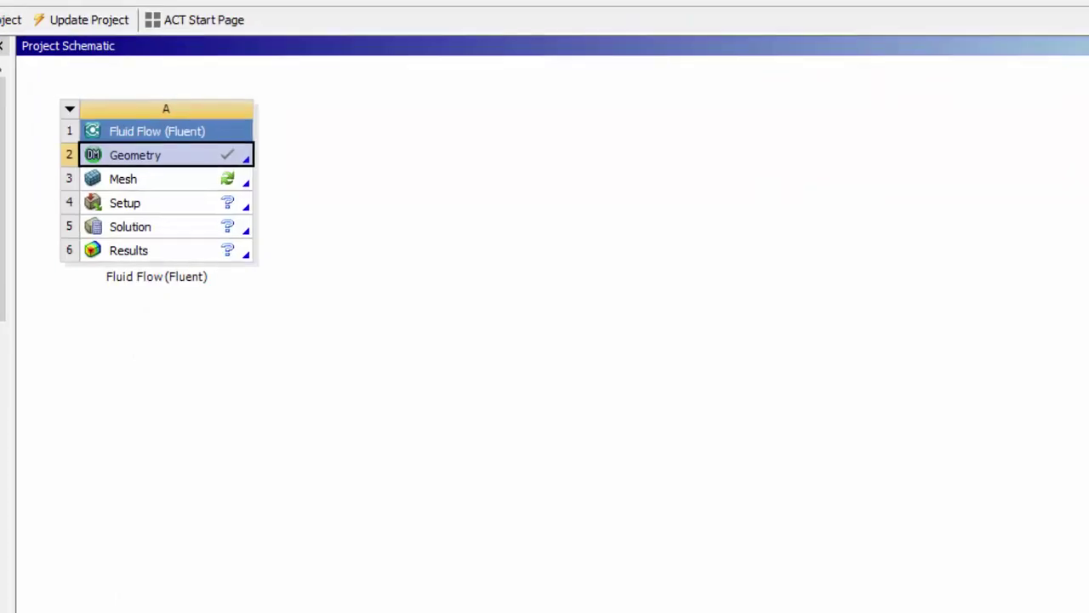
pyautogui.rightClick(140, 177)
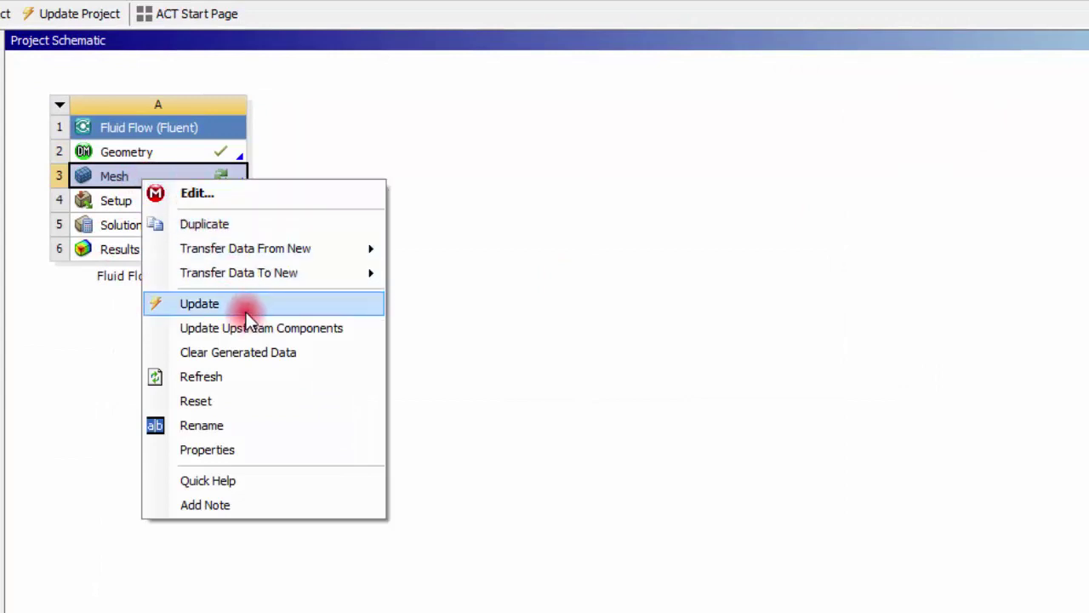
pyautogui.click(215, 193)
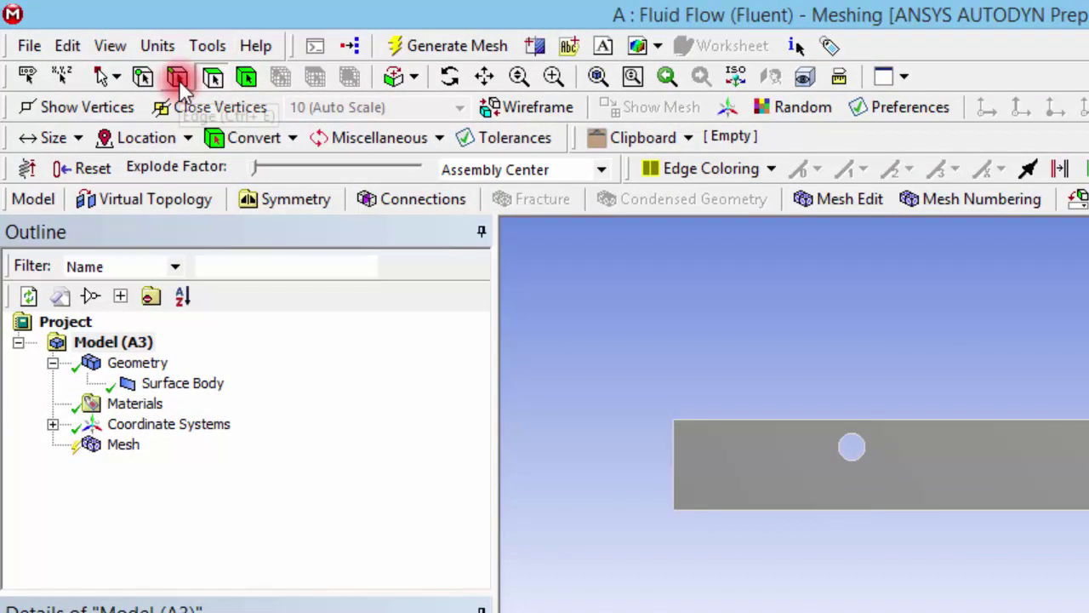
# Step: Create a named selection called massflow-inlet from the channel's left vertical edge
pyautogui.click(181, 80)
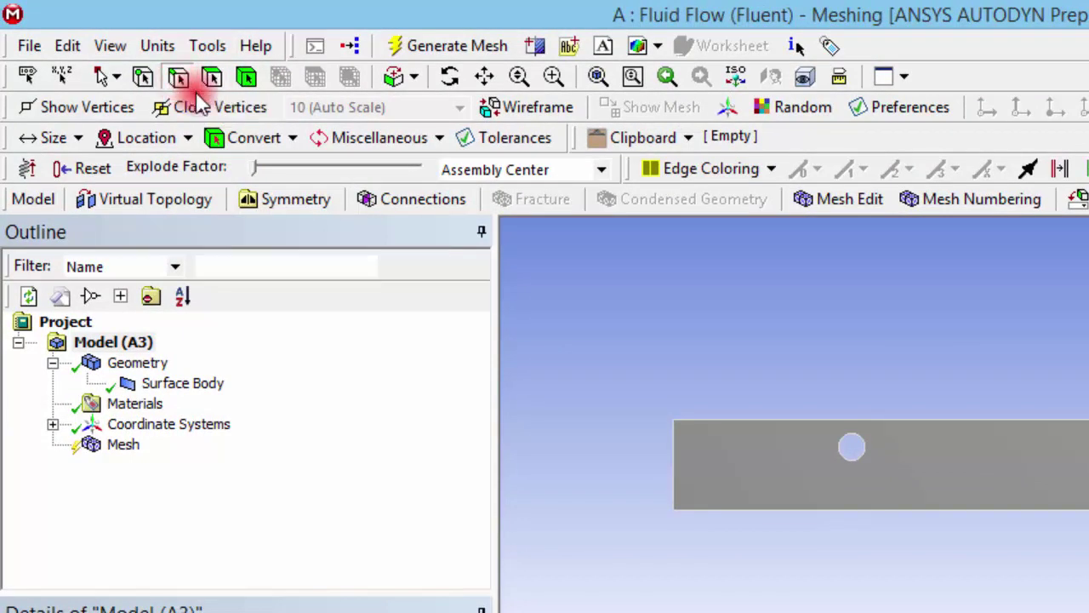
pyautogui.click(673, 468)
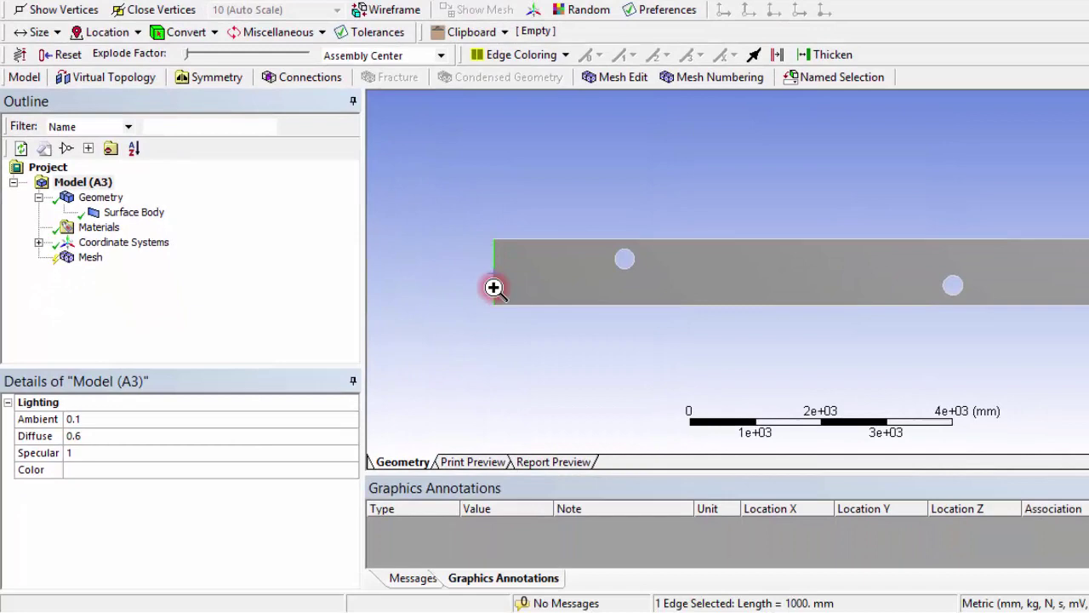
pyautogui.rightClick(493, 288)
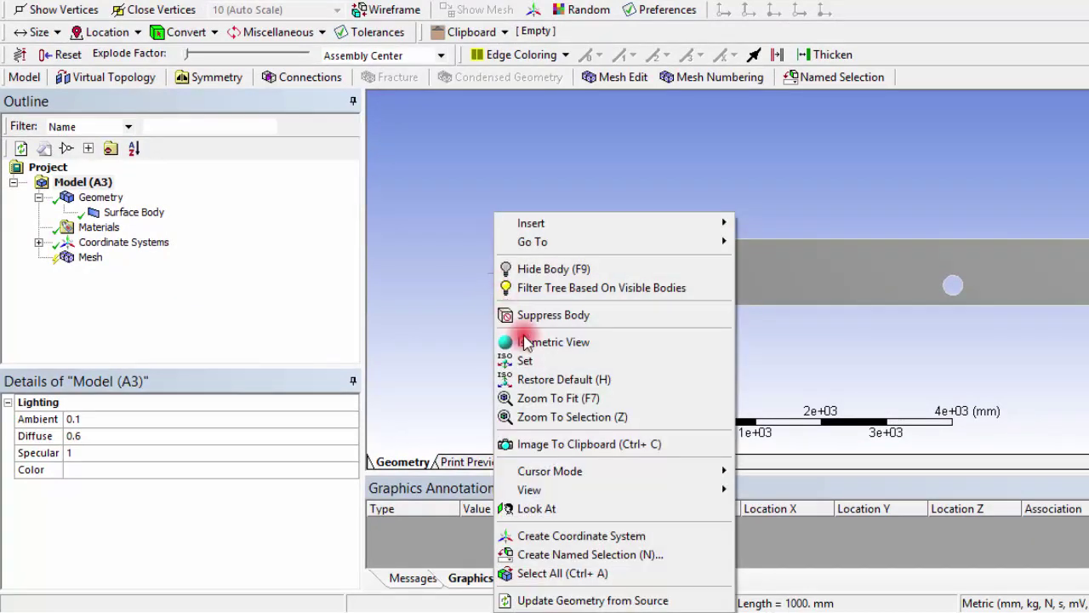
pyautogui.click(583, 555)
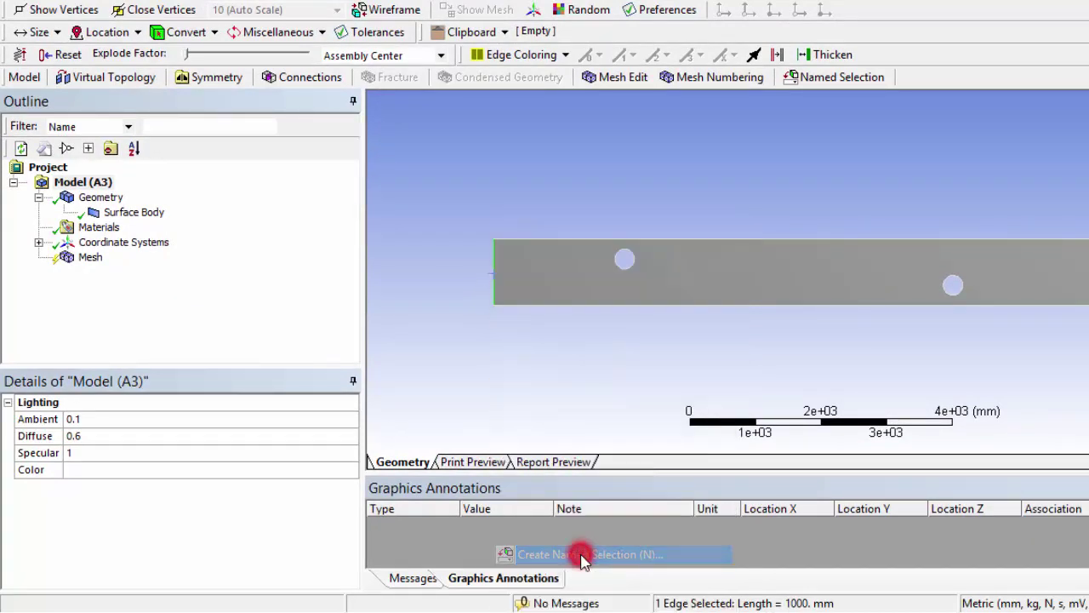
pyautogui.write('inlet')
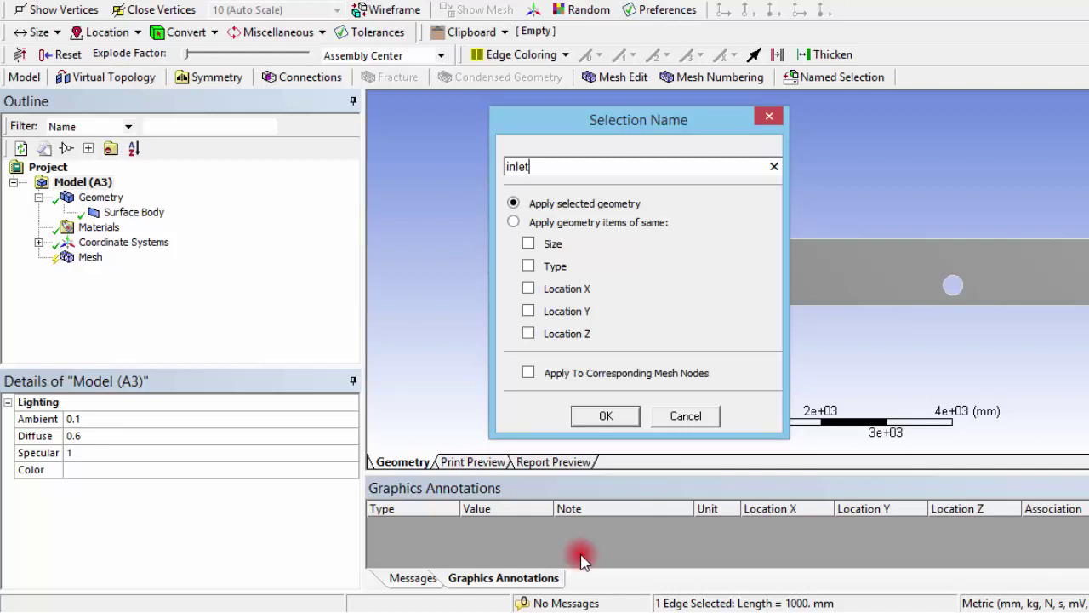
pyautogui.press('Home')
pyautogui.write('massflow')
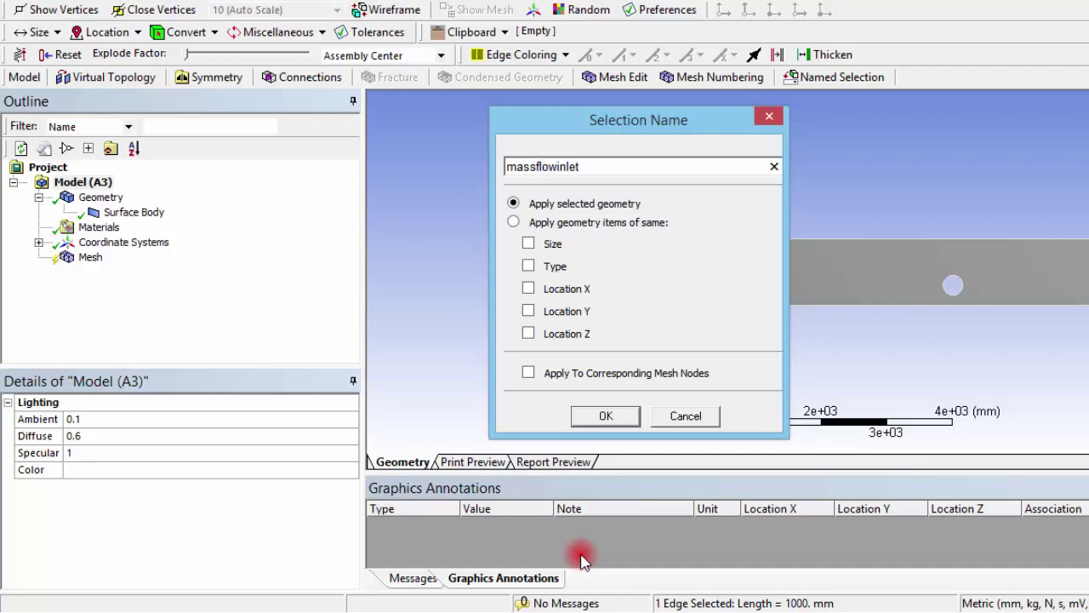
pyautogui.write('-')
pyautogui.press('Return')
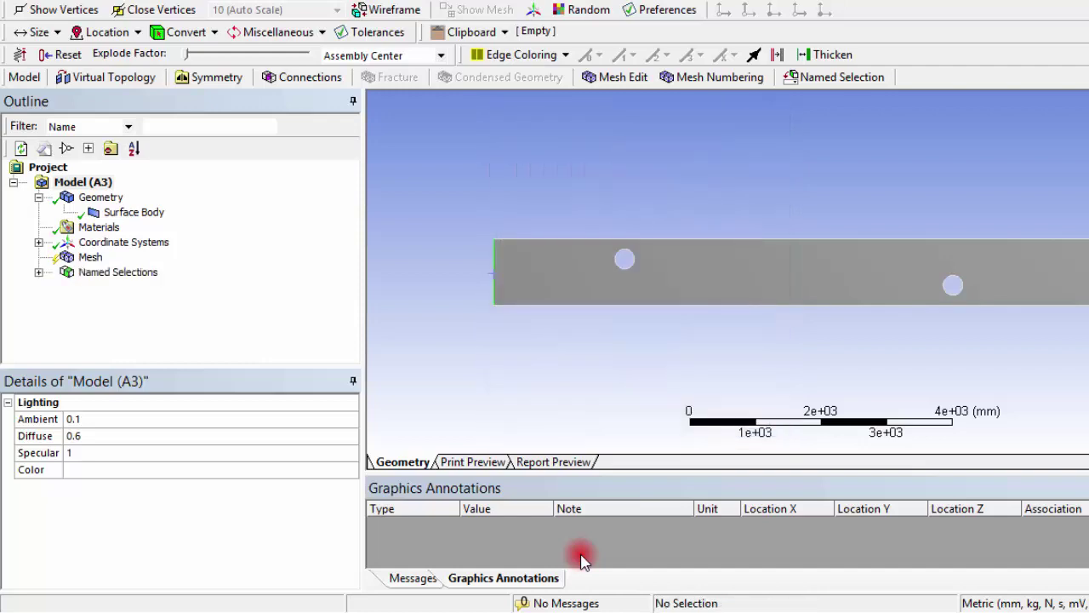
# Step: Create a named selection called outlet from the channel's right vertical edge
pyautogui.click(961, 283)
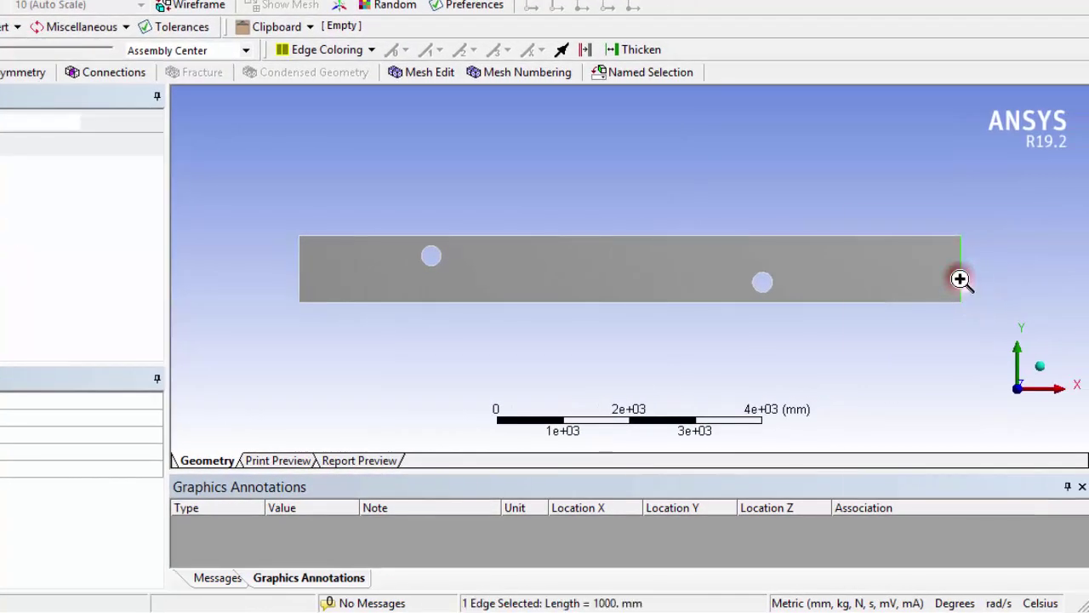
pyautogui.rightClick(960, 283)
pyautogui.click(932, 558)
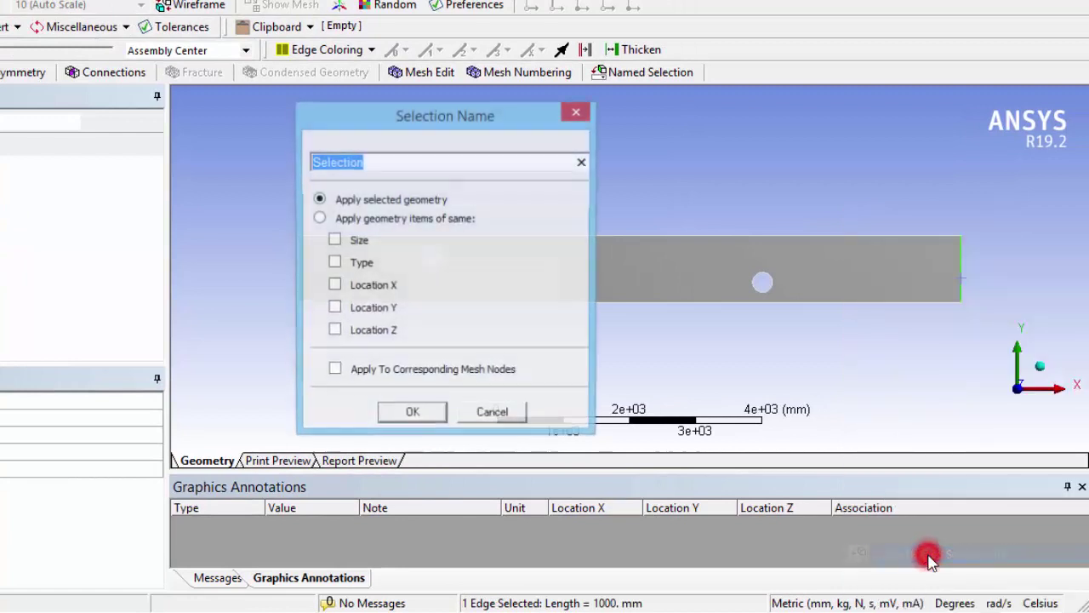
pyautogui.write('outlet')
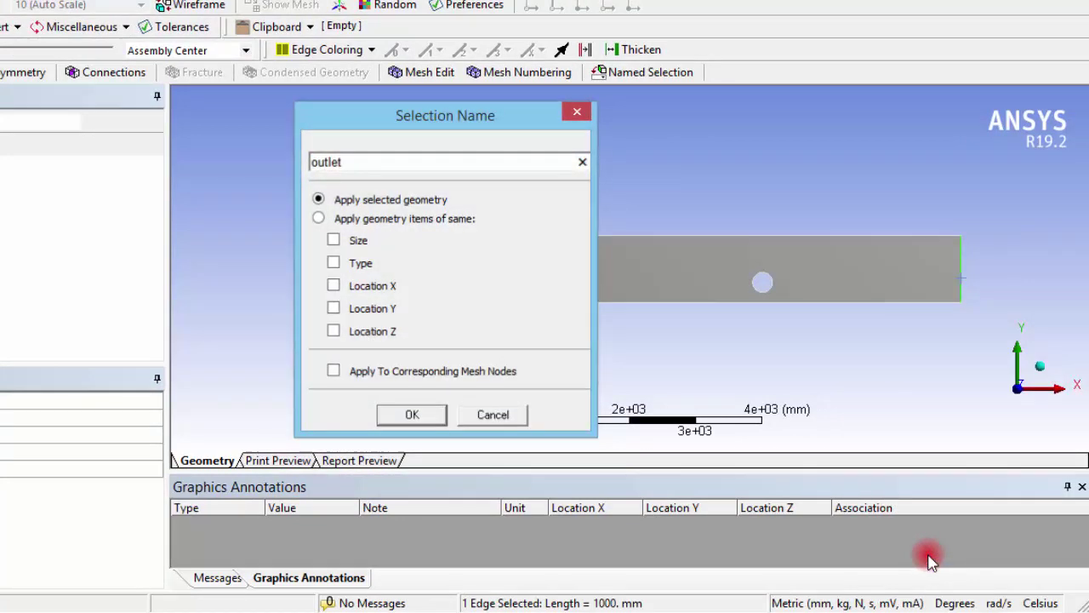
pyautogui.press('Return')
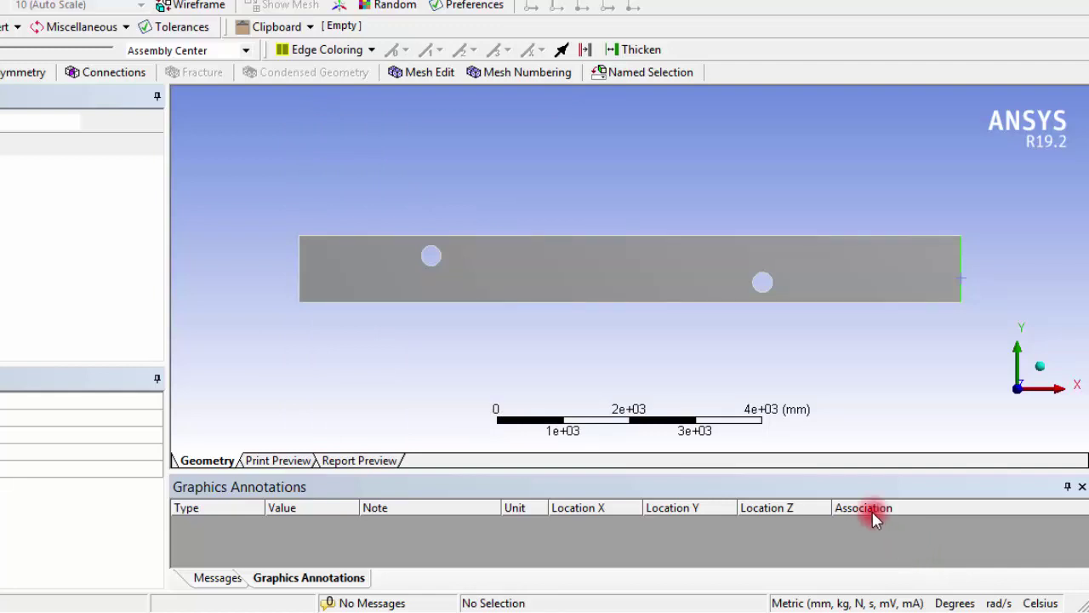
# Step: Create a named selection called walls from the channel's two long horizontal edges
pyautogui.click(564, 237)
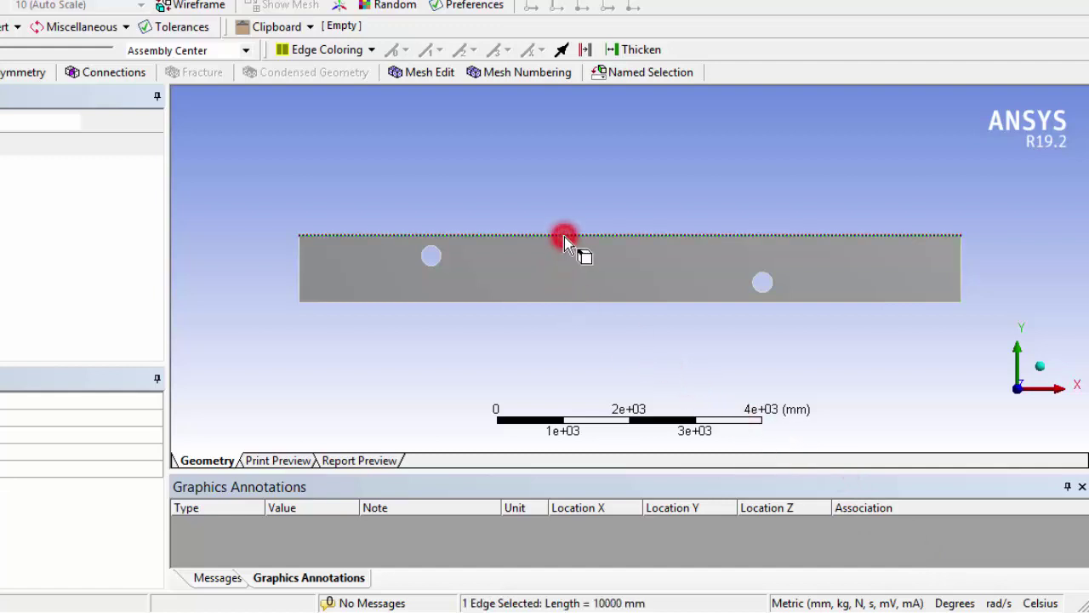
pyautogui.keyDown('ctrl'); pyautogui.click(565, 303); pyautogui.keyUp('ctrl')
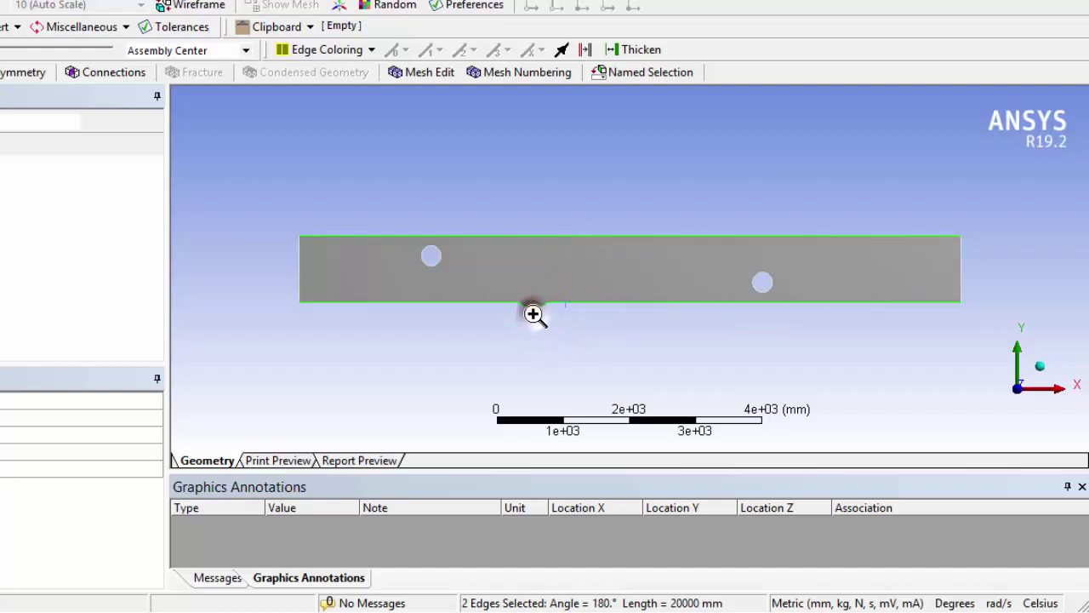
pyautogui.rightClick(535, 314)
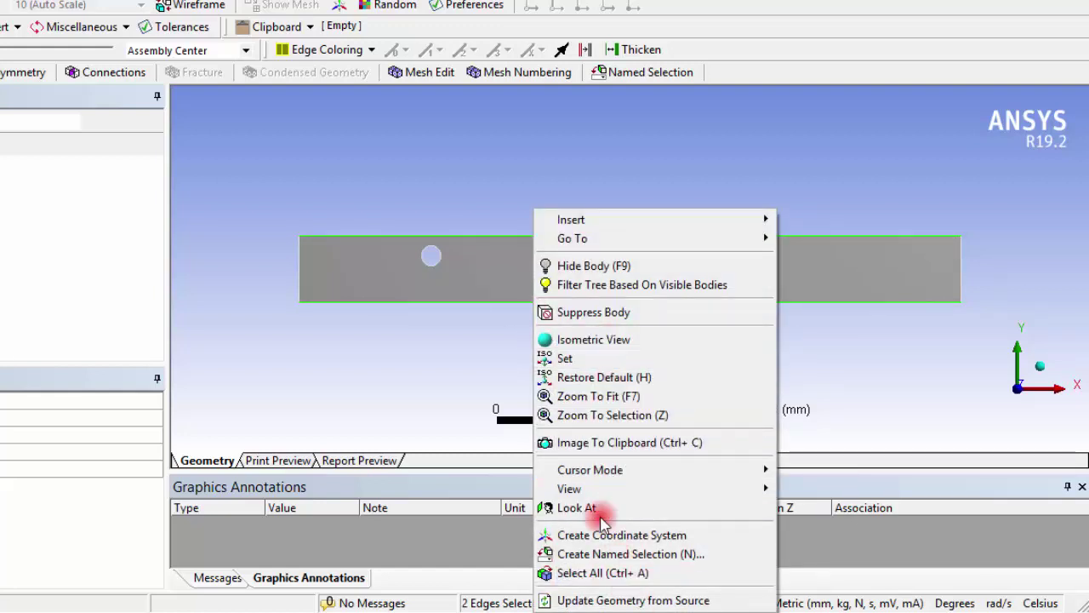
pyautogui.click(609, 564)
pyautogui.click(608, 554)
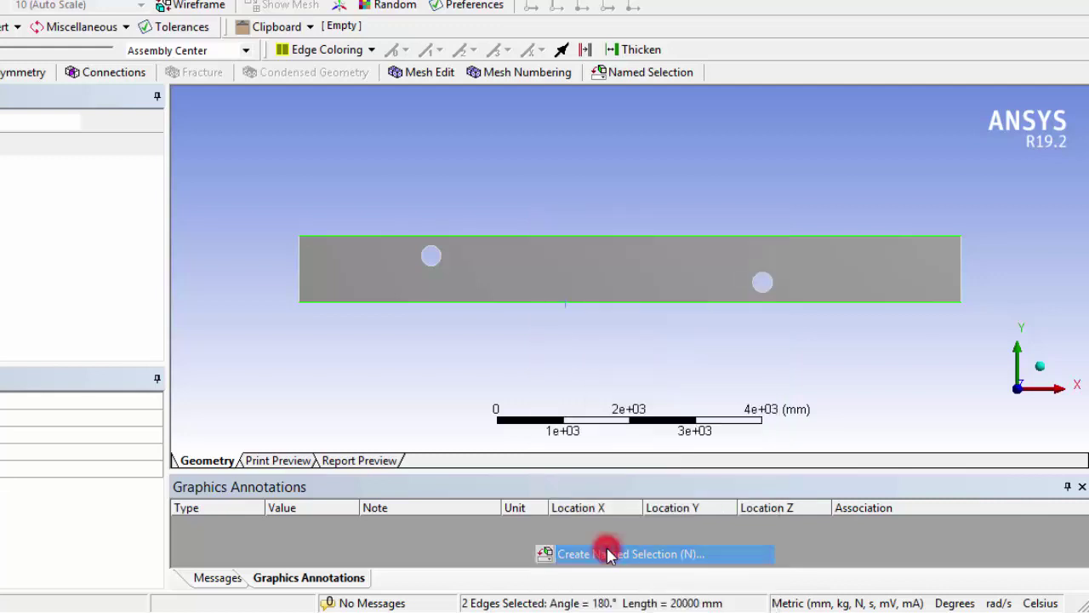
pyautogui.write('walls')
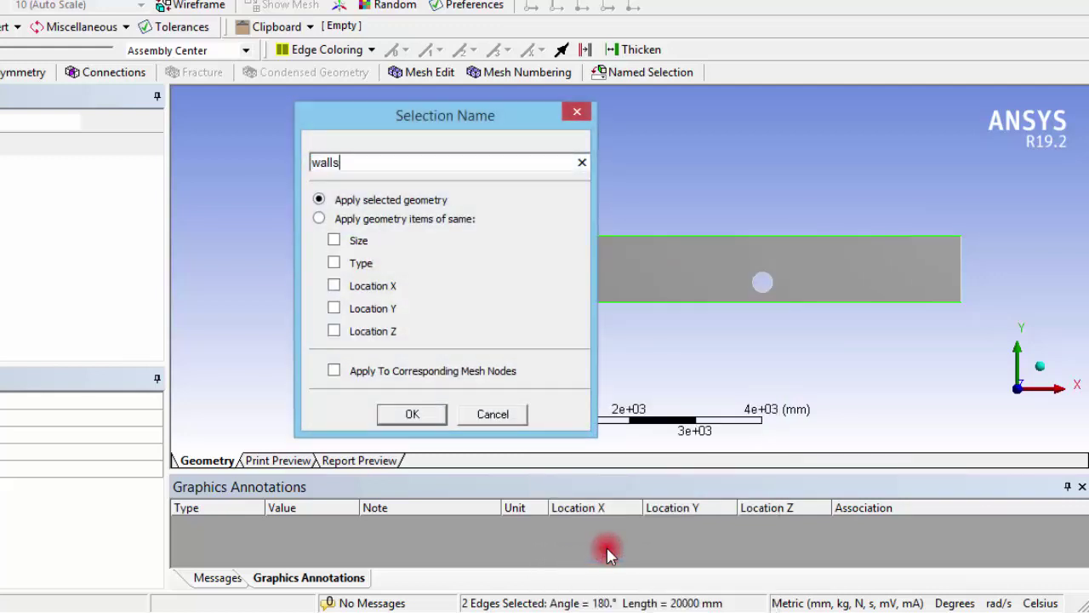
pyautogui.press('Return')
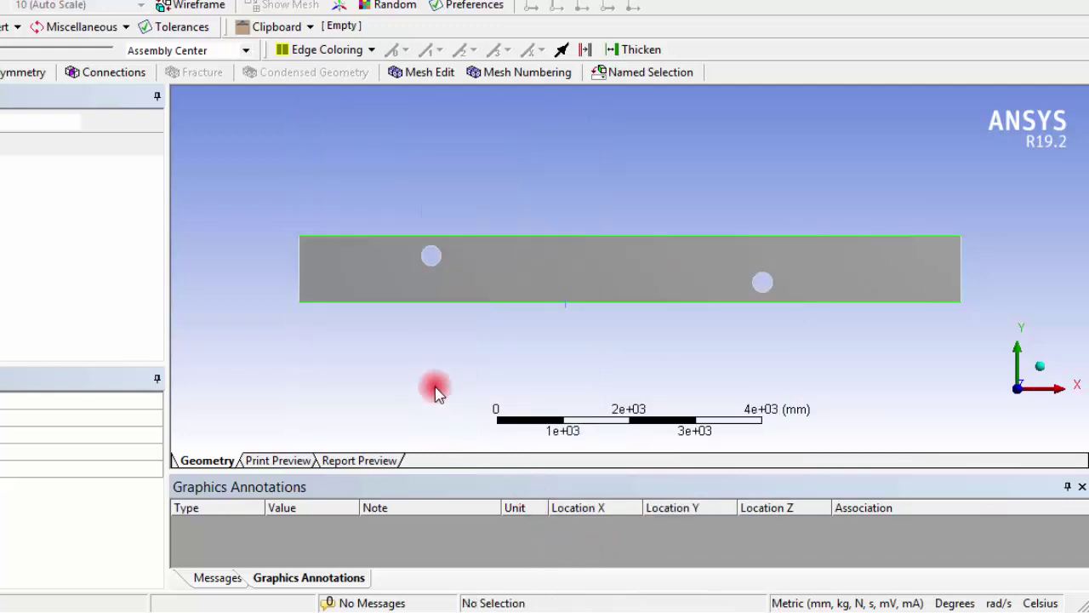
# Step: Create a named selection called heatsource from the edges of both circular obstacles
pyautogui.click(434, 267)
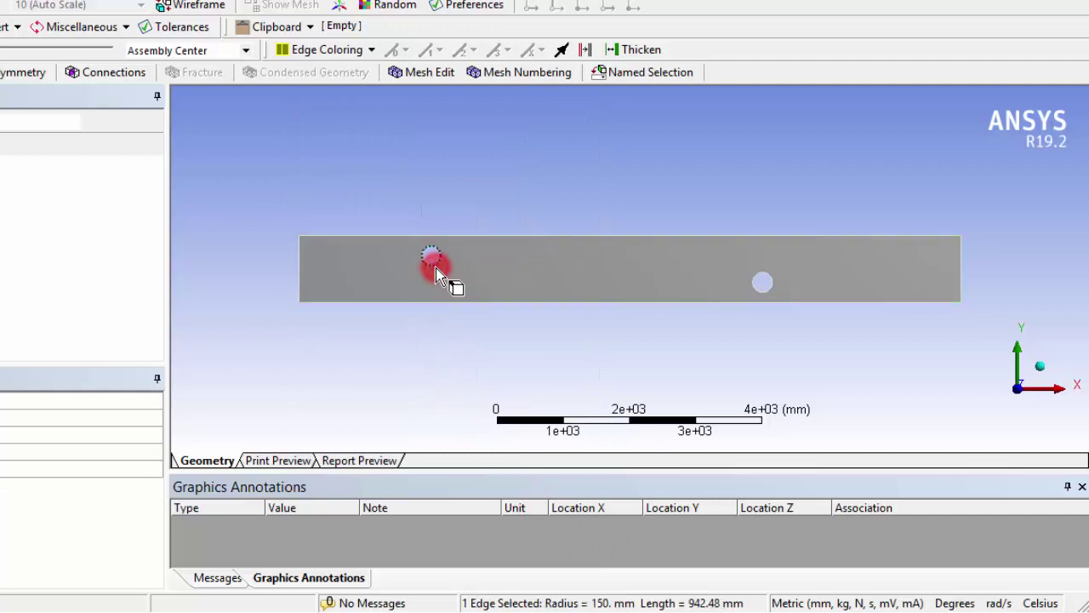
pyautogui.keyDown('ctrl'); pyautogui.click(764, 285); pyautogui.keyUp('ctrl')
pyautogui.rightClick(765, 291)
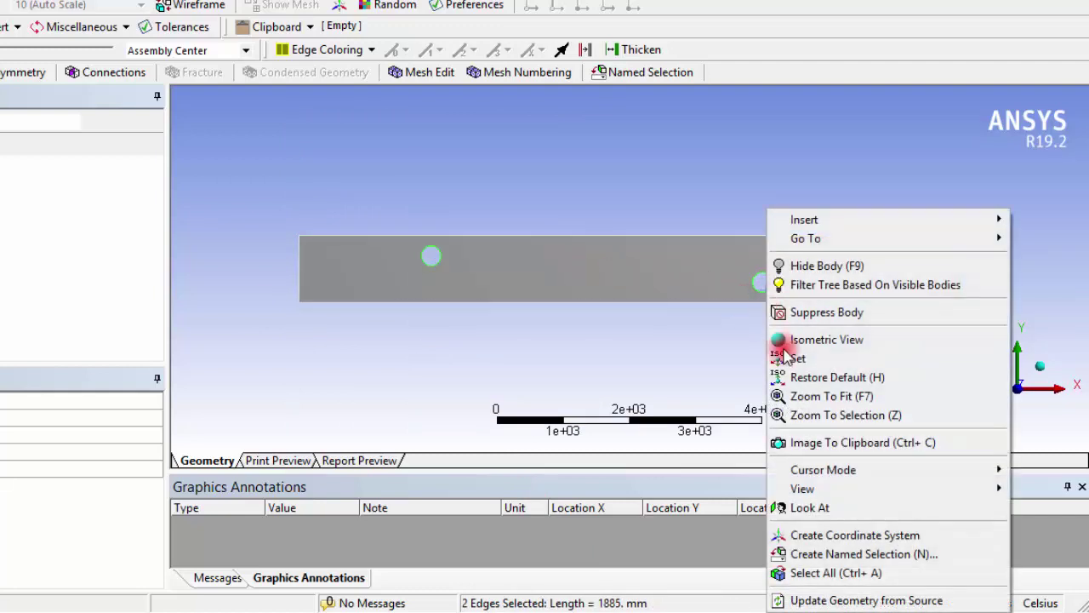
pyautogui.click(839, 554)
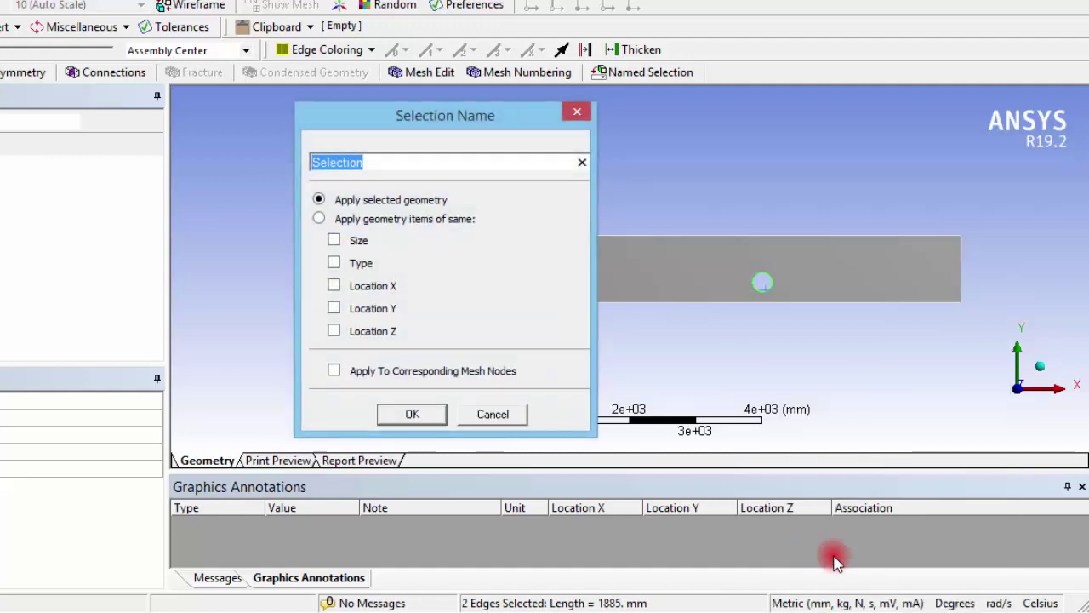
pyautogui.write('heatsou')
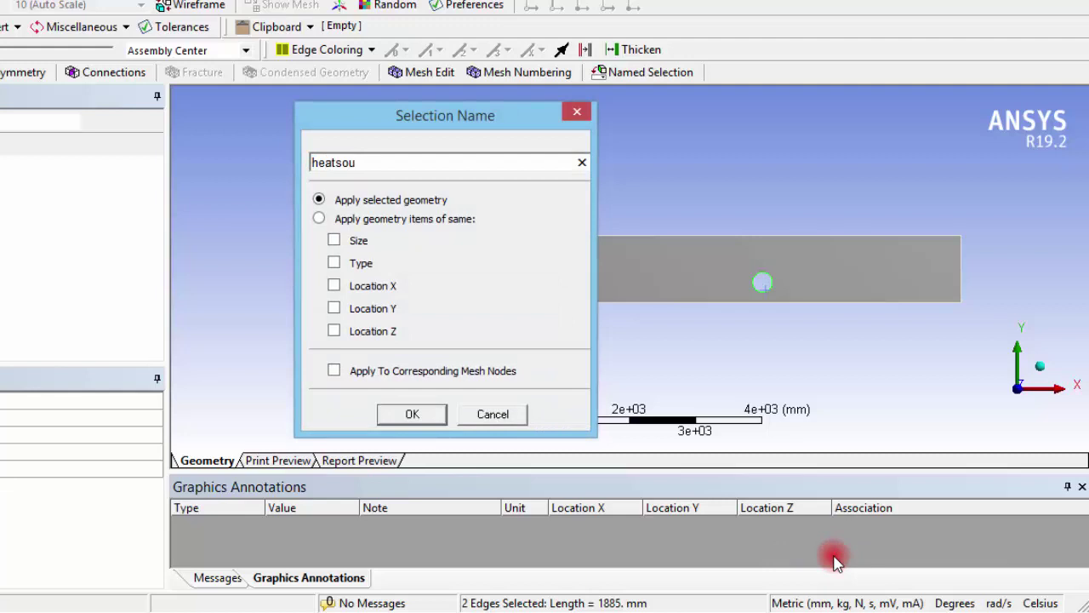
pyautogui.write('rce')
pyautogui.press('Return')
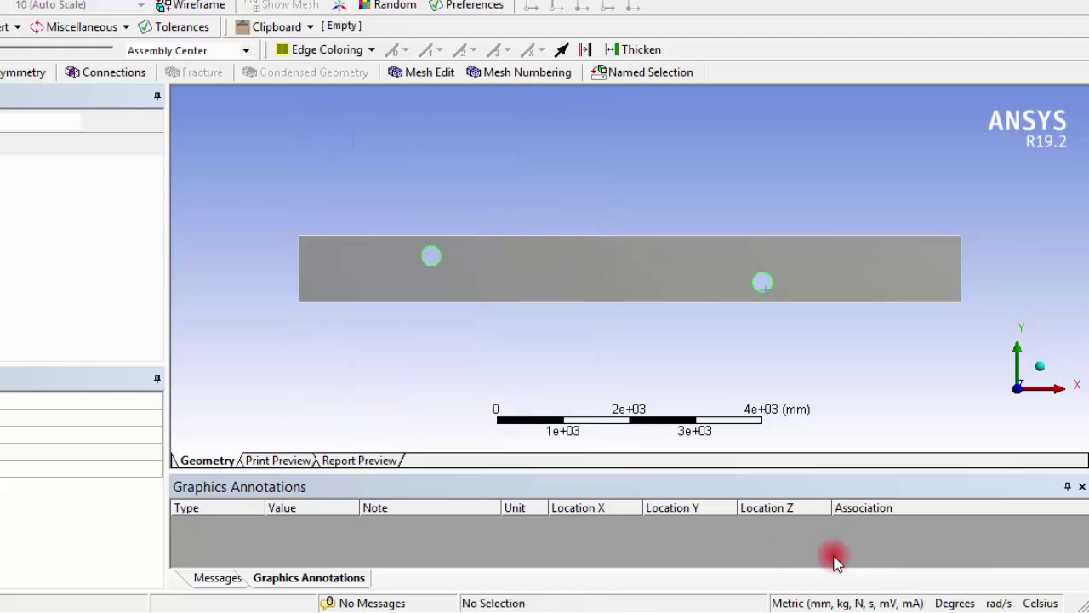
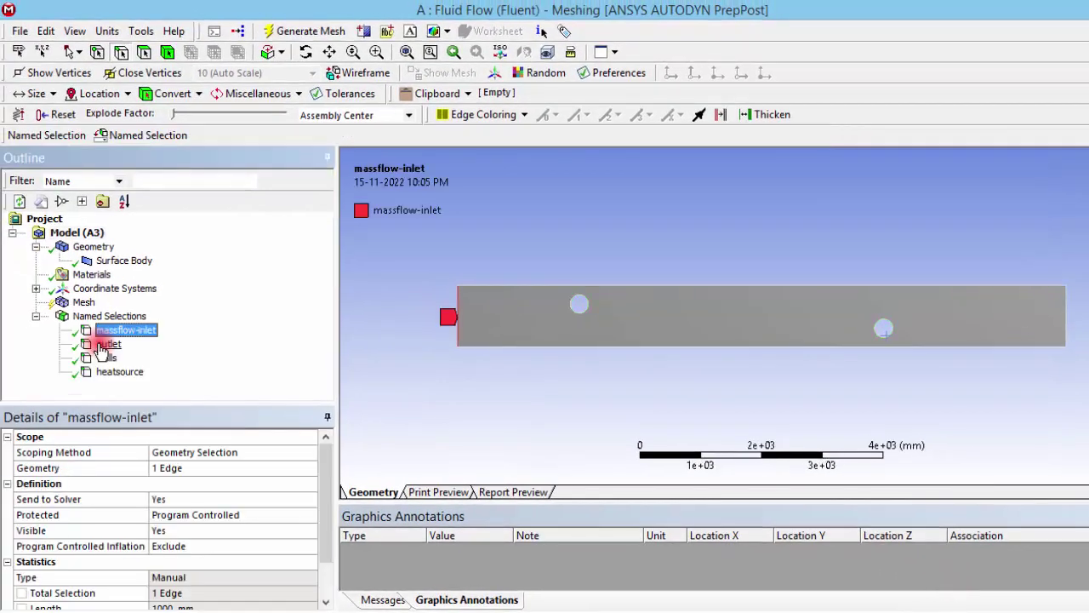
# Step: Check which edges the outlet, walls and heatsource named selections are assigned to
pyautogui.click(106, 358)
pyautogui.click(107, 344)
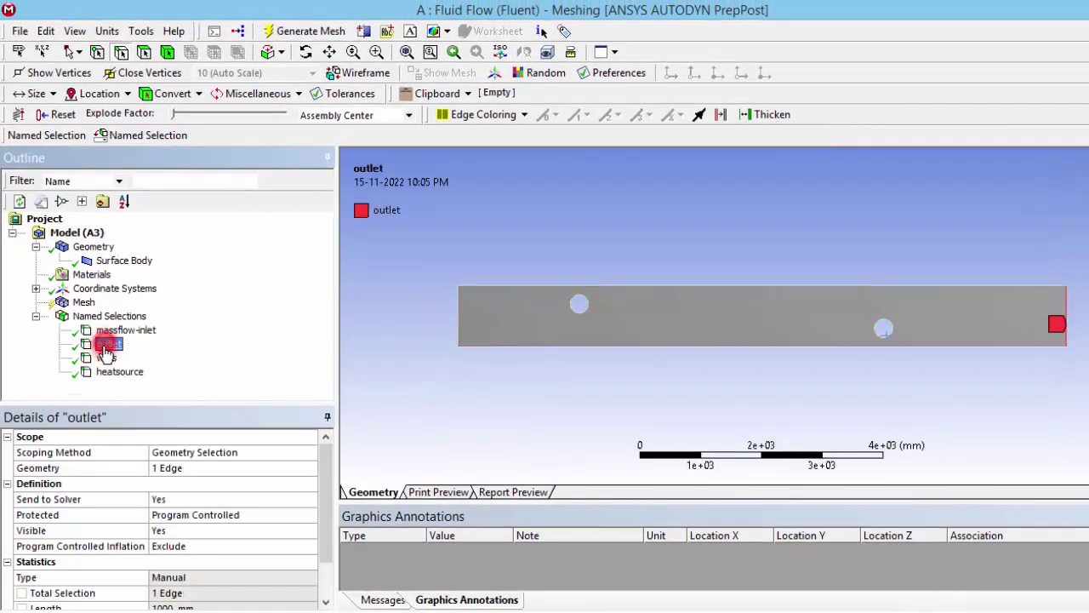
pyautogui.click(106, 358)
pyautogui.click(108, 371)
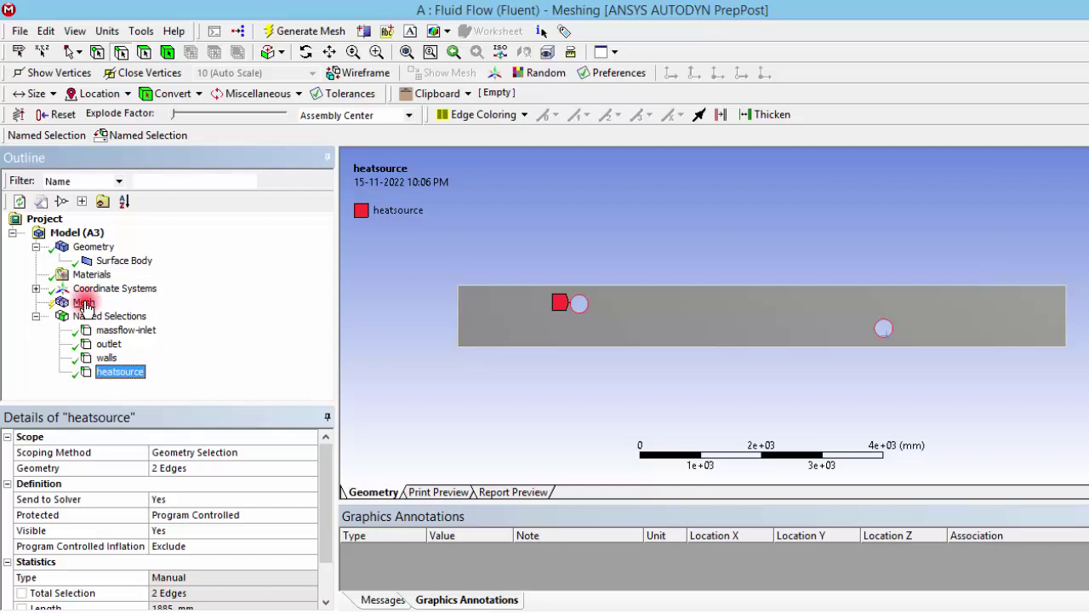
# Step: Update the mesh of the channel surface with the default settings and inspect it around the first circular obstacle
pyautogui.click(85, 303)
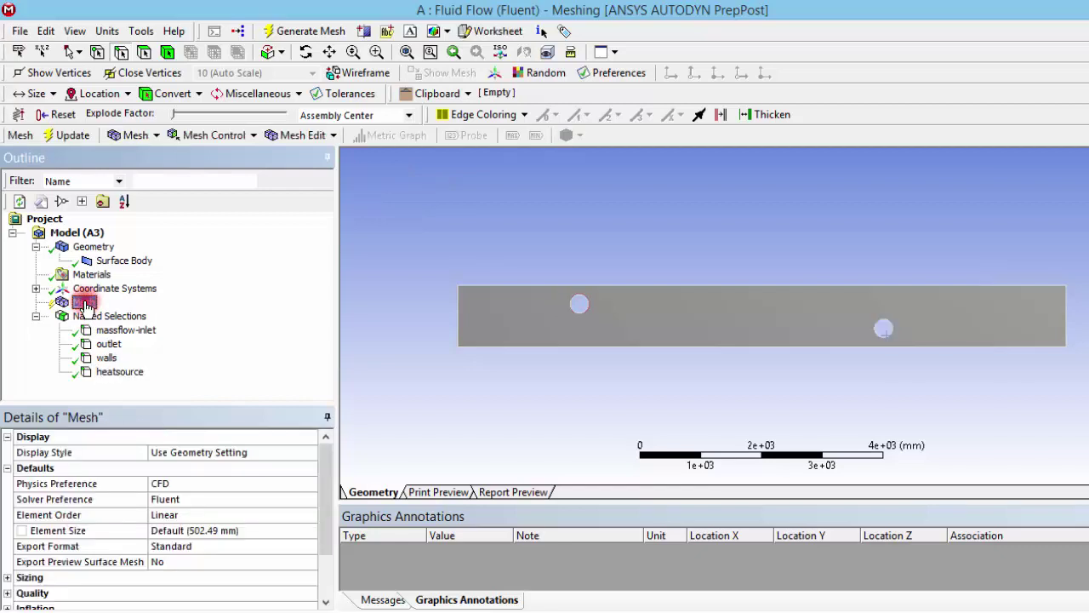
pyautogui.click(85, 303)
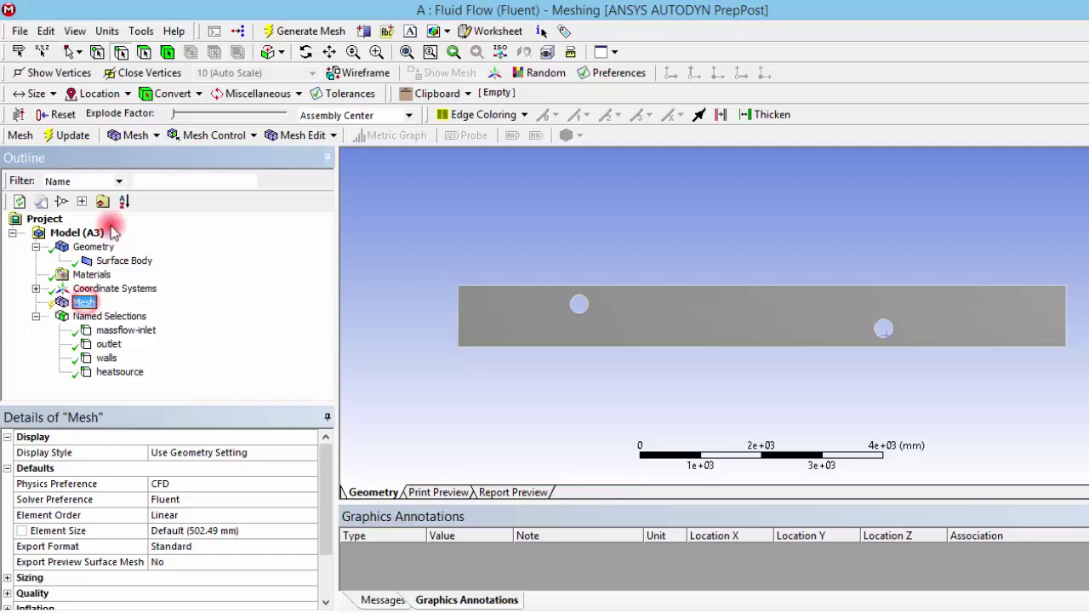
pyautogui.click(73, 135)
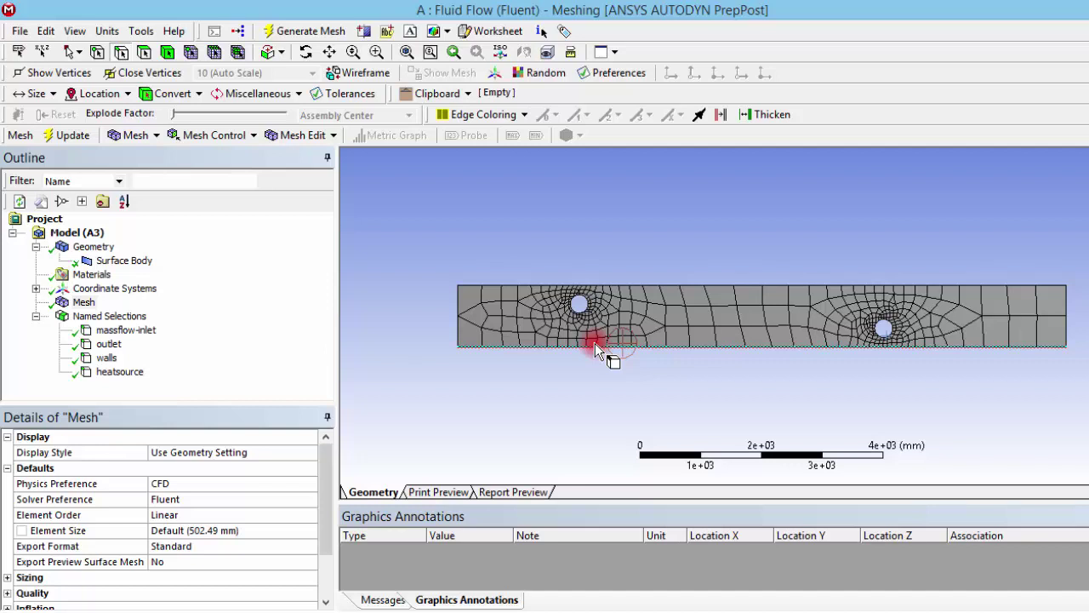
pyautogui.moveTo(506, 256); pyautogui.dragTo(627, 346)
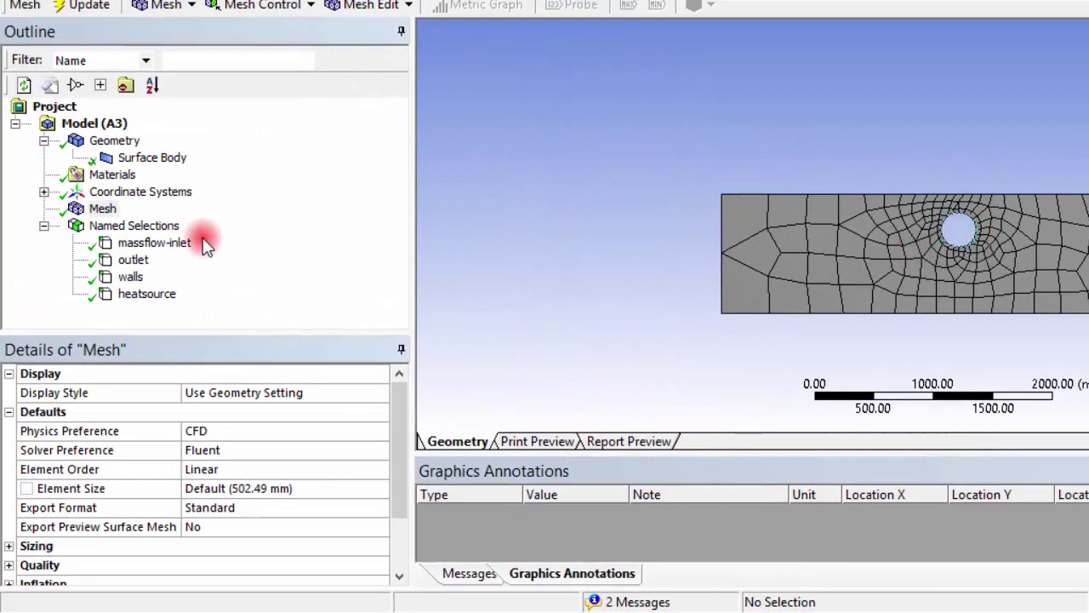
# Step: Insert an Inflation control under the mesh
pyautogui.rightClick(93, 226)
pyautogui.moveTo(156, 237)
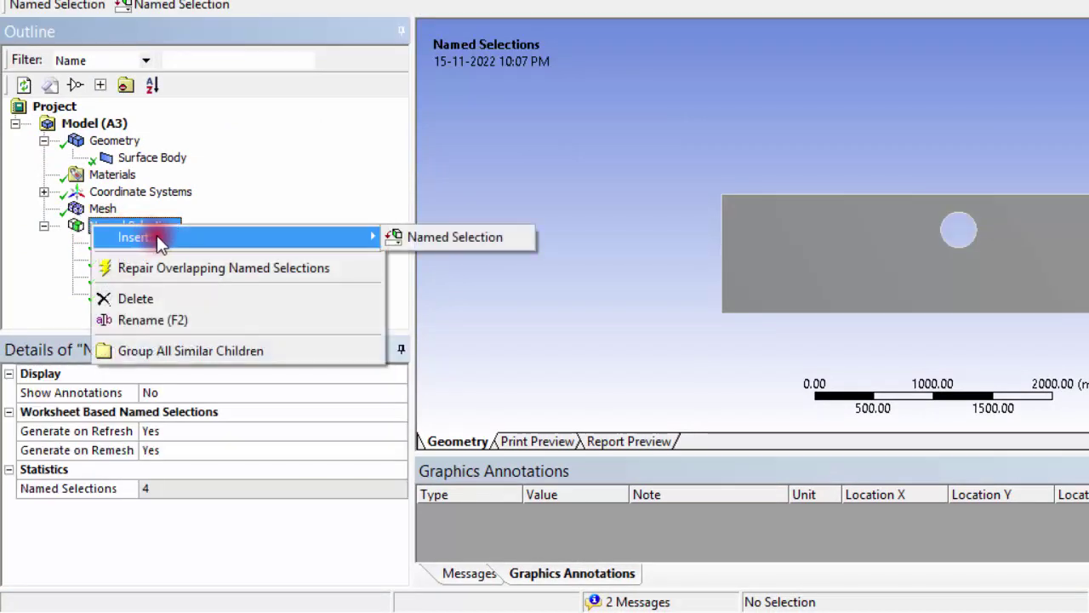
pyautogui.click(91, 211)
pyautogui.rightClick(91, 212)
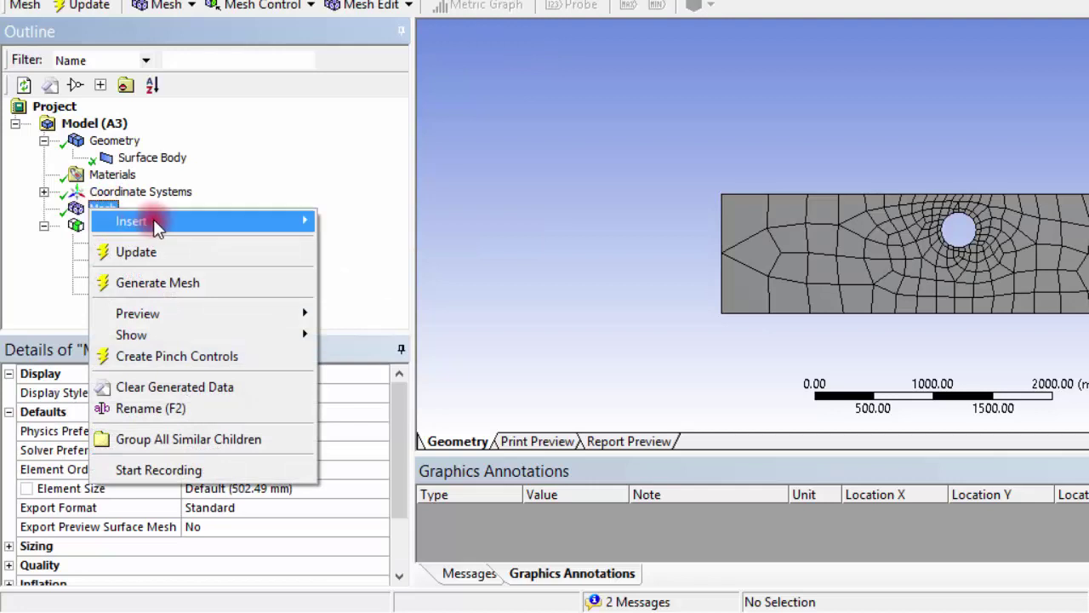
pyautogui.moveTo(154, 220)
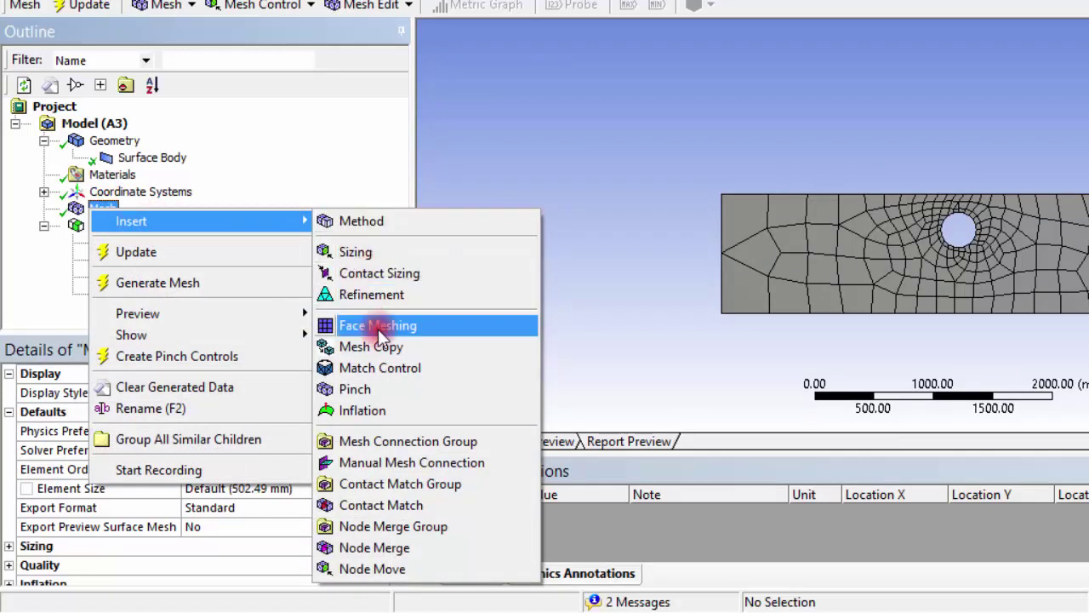
pyautogui.click(375, 410)
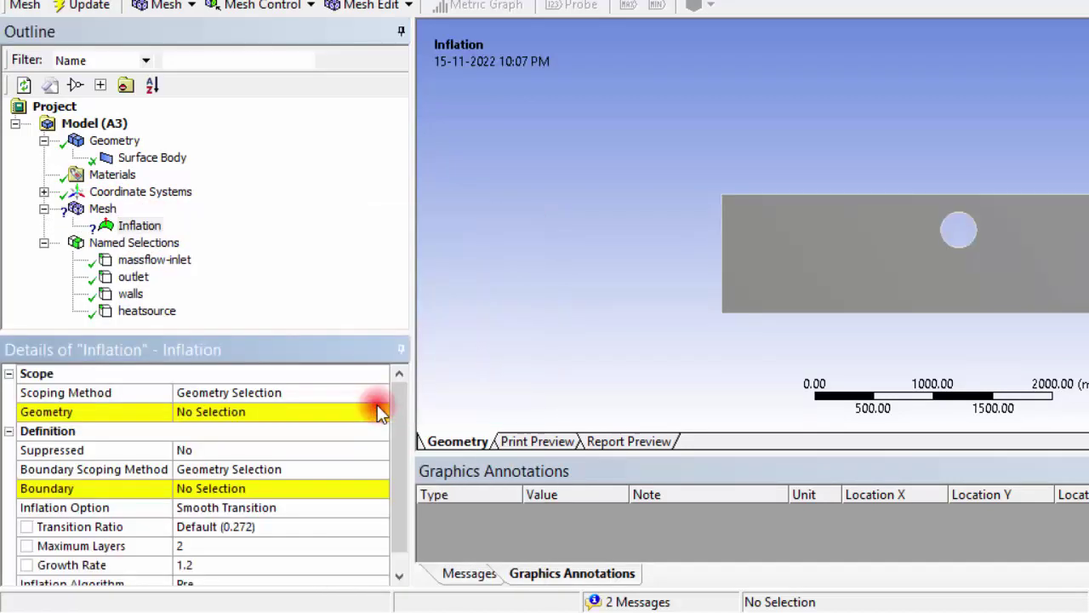
# Step: Scope the Inflation to the channel face and use the walls and heatsource named selections as its boundary
pyautogui.click(241, 412)
pyautogui.click(241, 416)
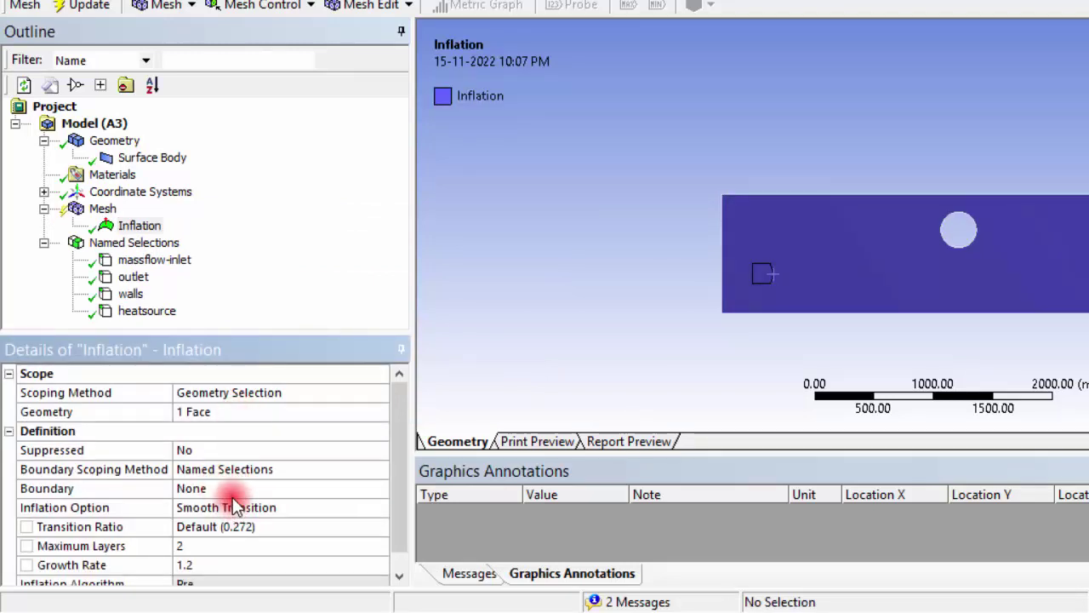
pyautogui.click(213, 485)
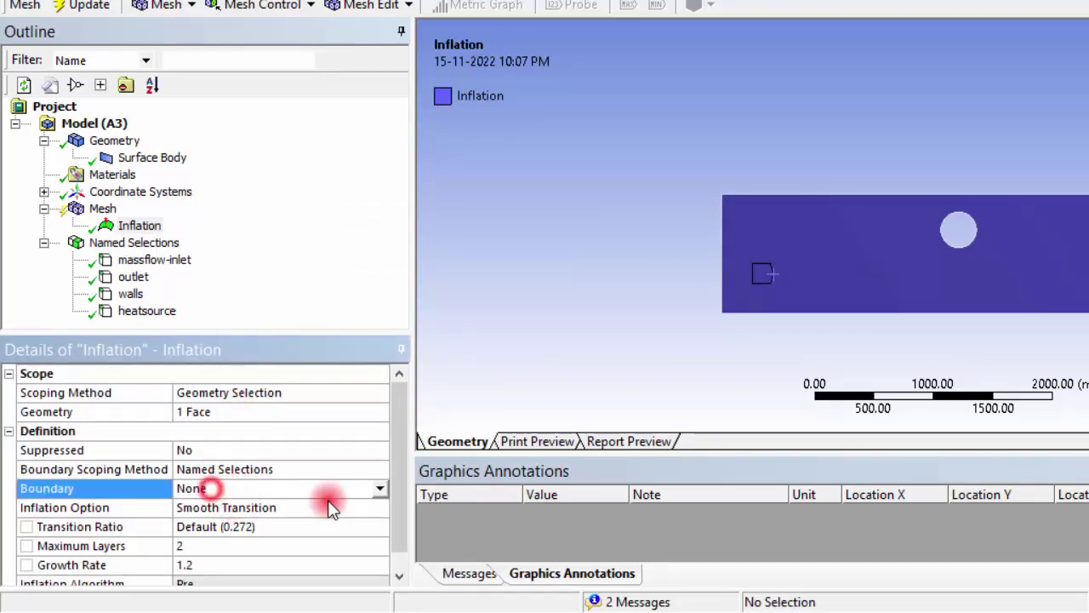
pyautogui.click(380, 489)
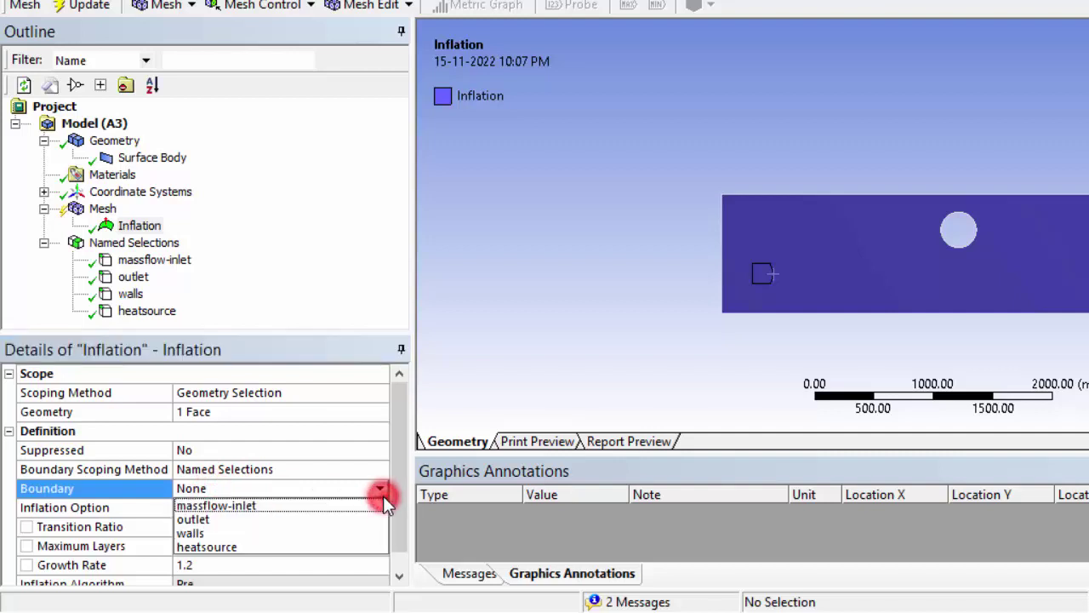
pyautogui.keyDown('ctrl'); pyautogui.click(224, 549); pyautogui.keyUp('ctrl')
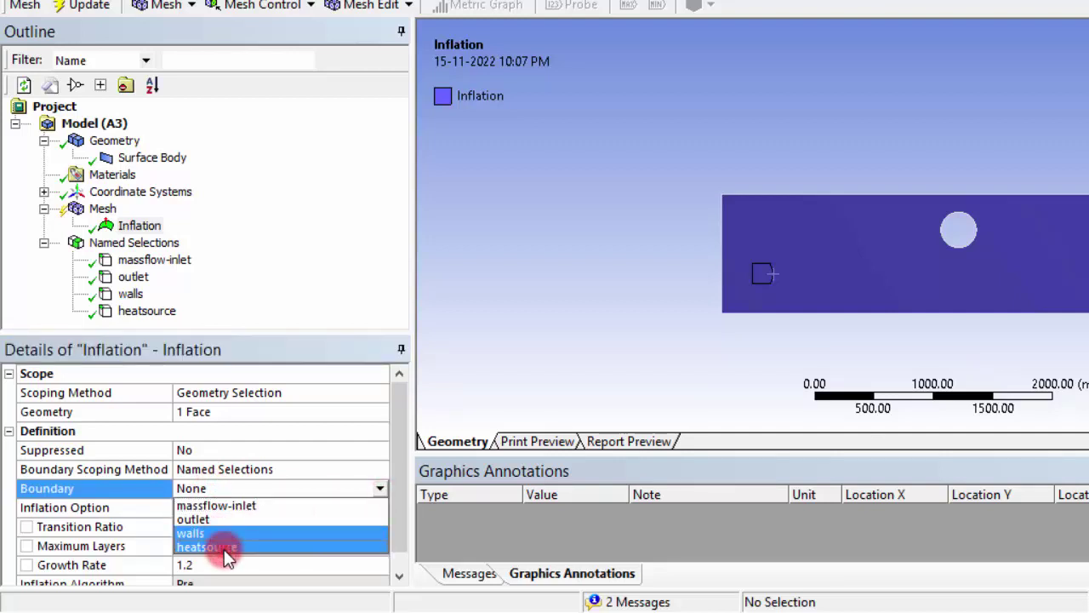
pyautogui.click(139, 490)
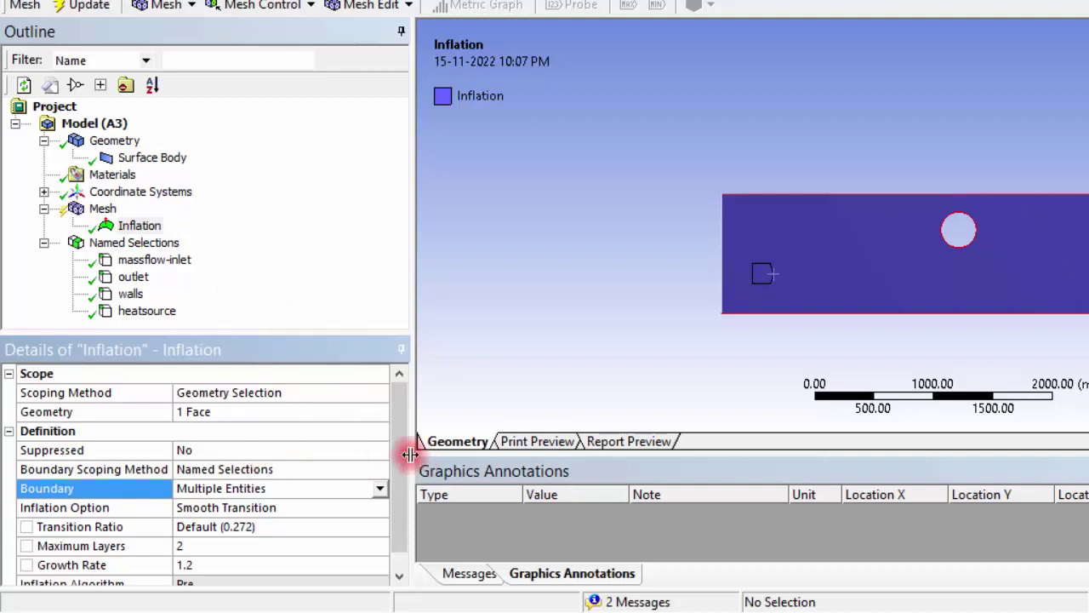
# Step: Set the inflation's maximum layers to 4, update the mesh and display it
pyautogui.click(201, 549)
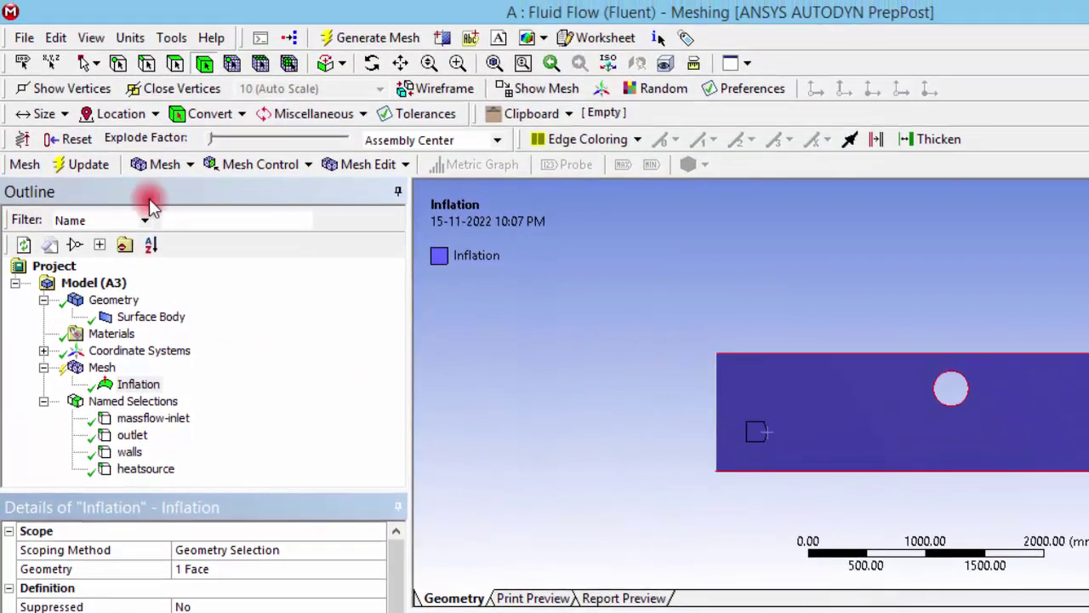
pyautogui.click(103, 167)
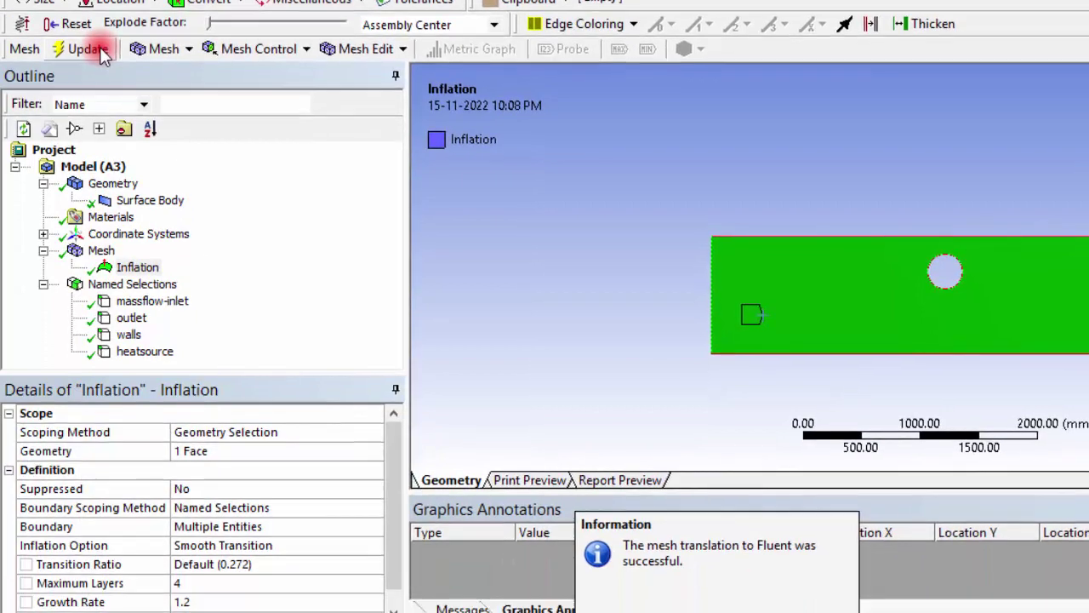
pyautogui.click(89, 251)
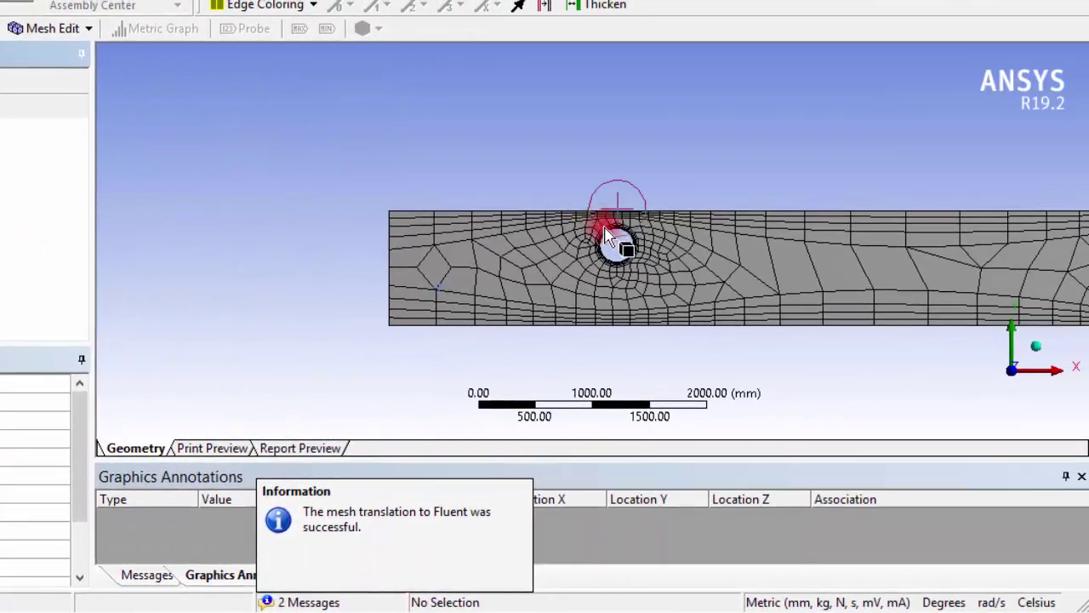
# Step: Examine the inflation layers around the first circular obstacle and along the channel walls
pyautogui.moveTo(563, 213); pyautogui.dragTo(656, 280)
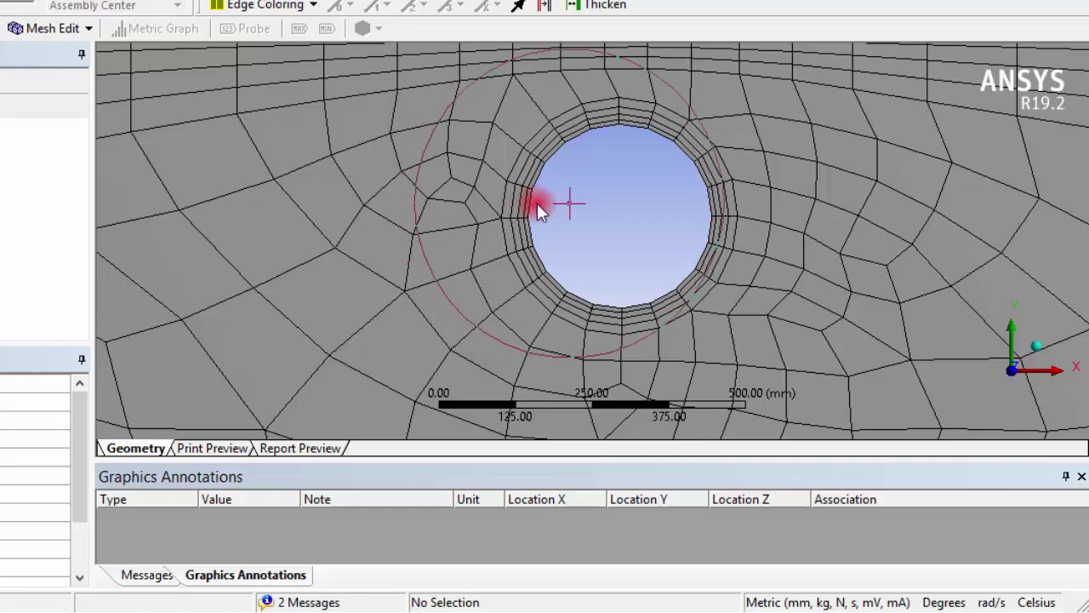
pyautogui.scroll(5, 547, 207)
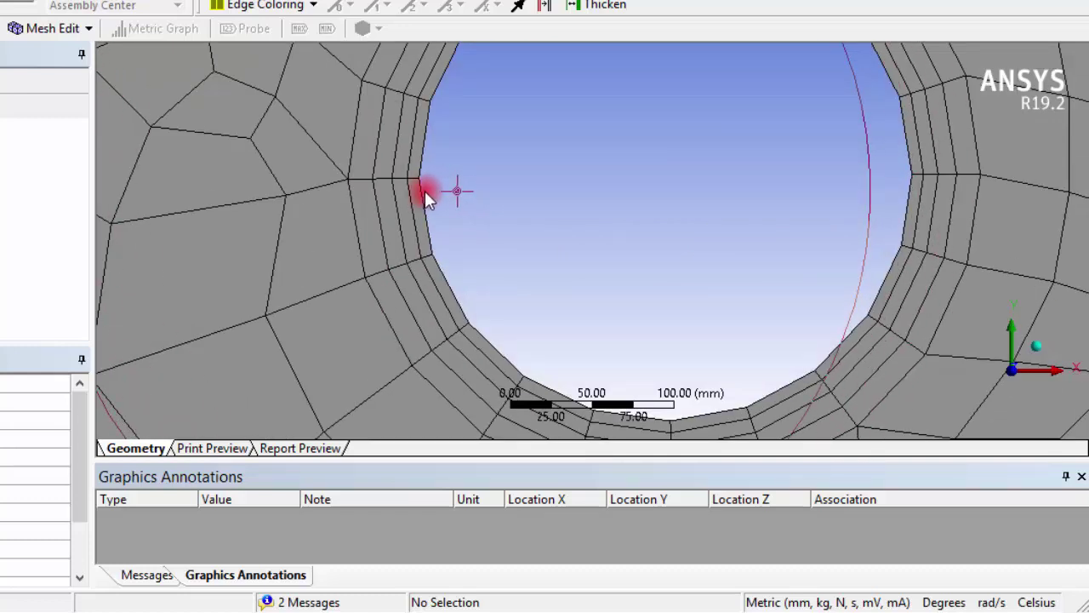
pyautogui.scroll(-10, 424, 193)
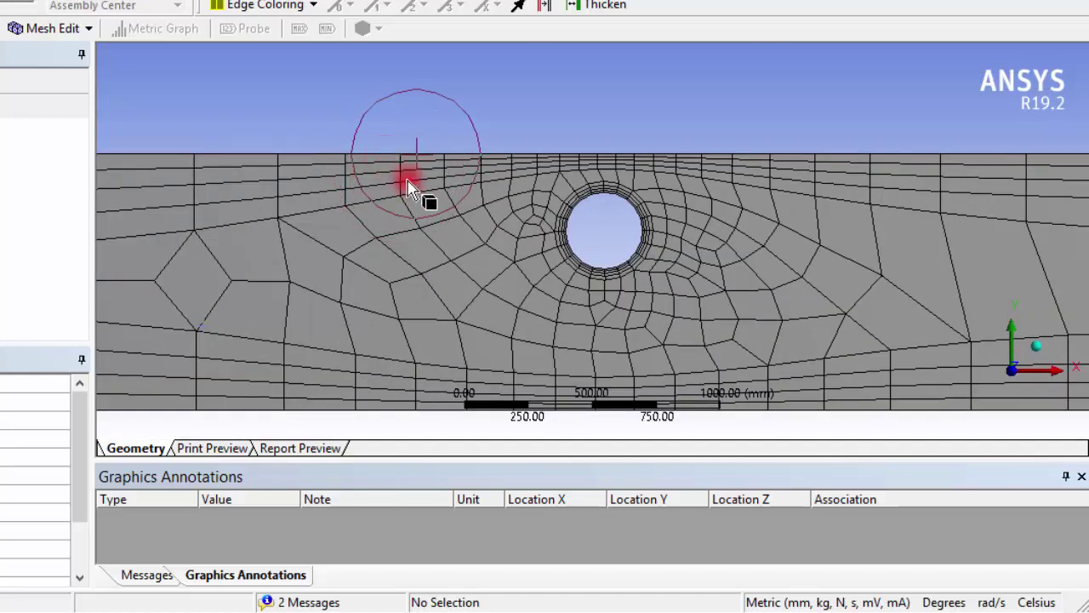
pyautogui.scroll(-2, 511, 238)
pyautogui.scroll(2, 860, 270)
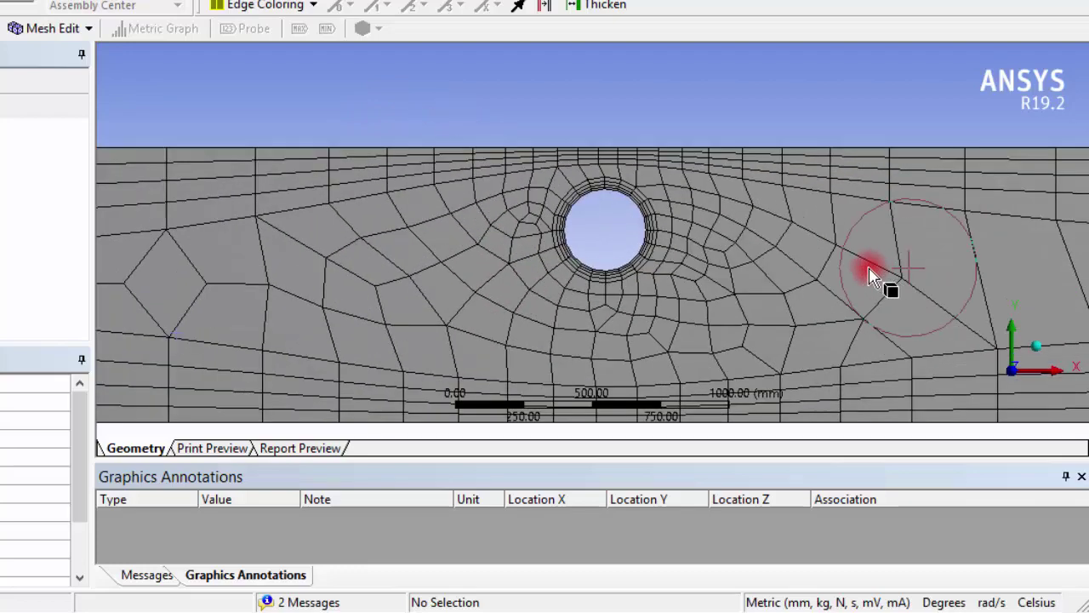
pyautogui.scroll(-3, 902, 270)
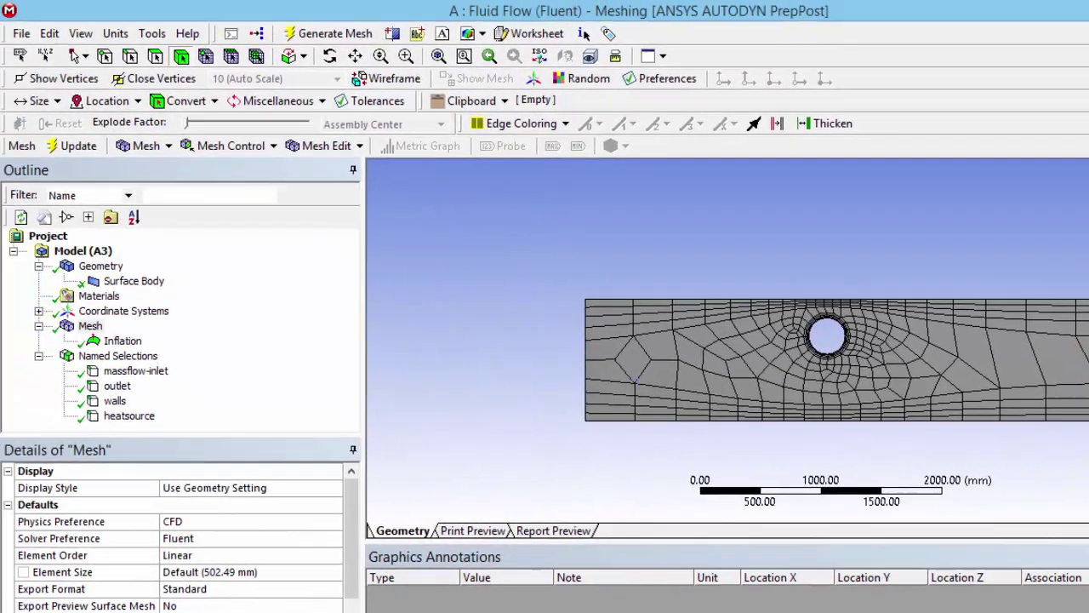
# Step: Set the global mesh element size to 200 mm and update the mesh
pyautogui.click(92, 326)
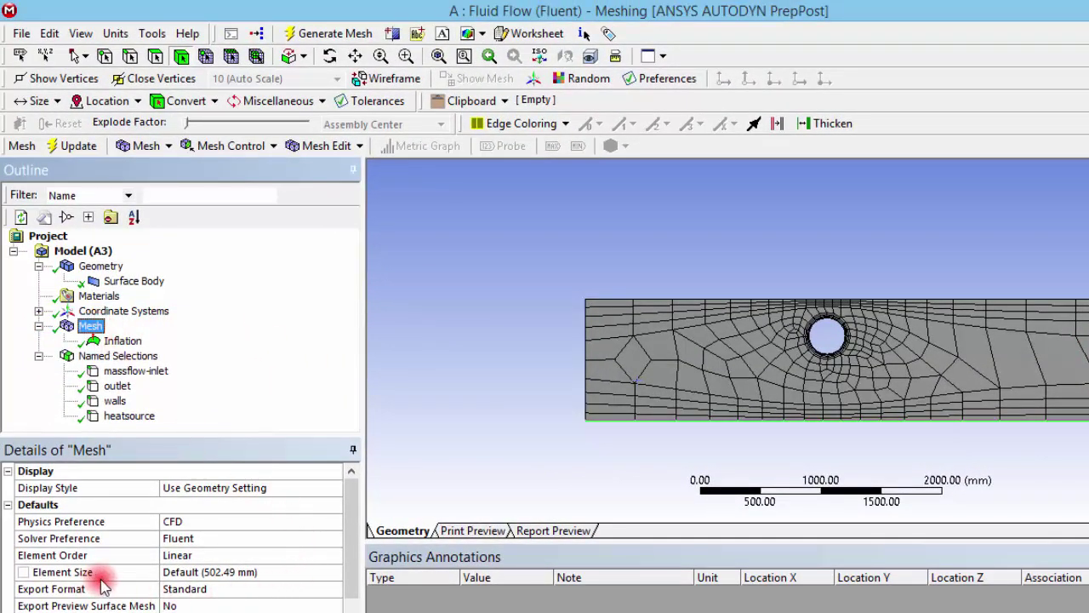
pyautogui.click(235, 573)
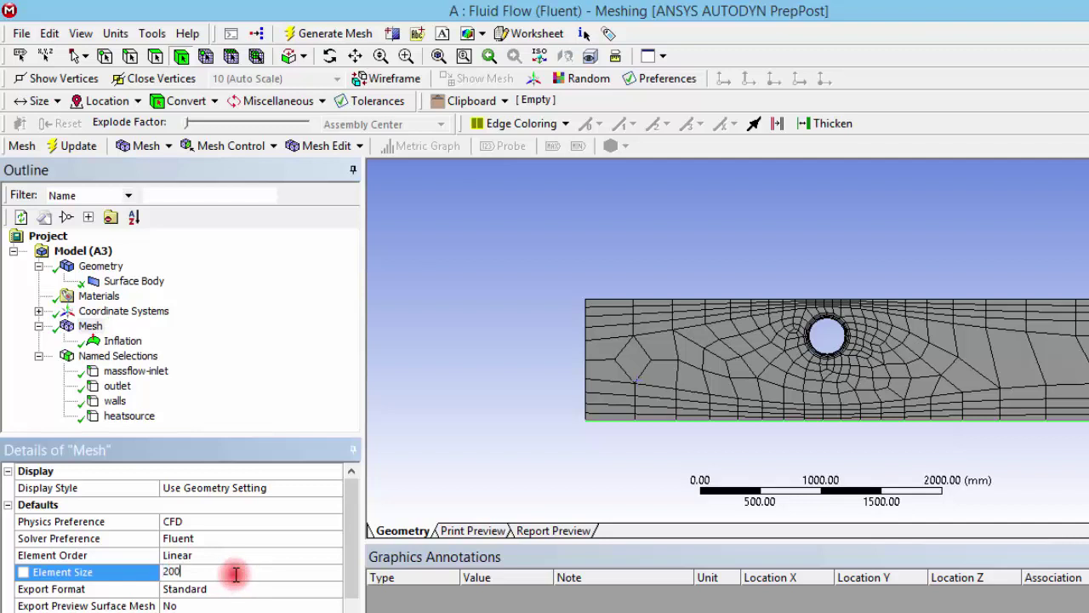
pyautogui.press('Return')
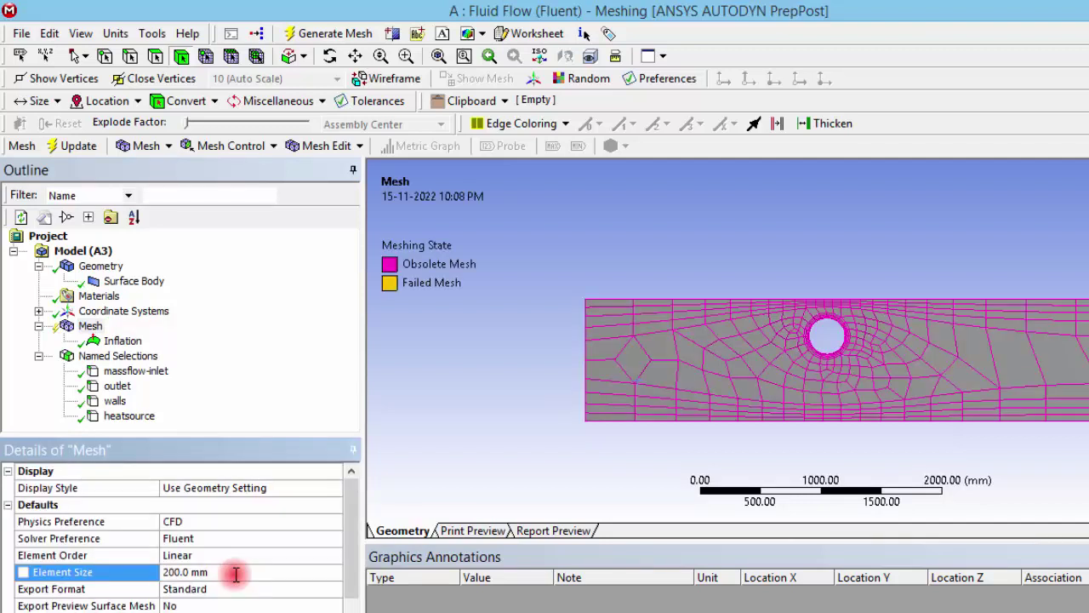
pyautogui.click(80, 145)
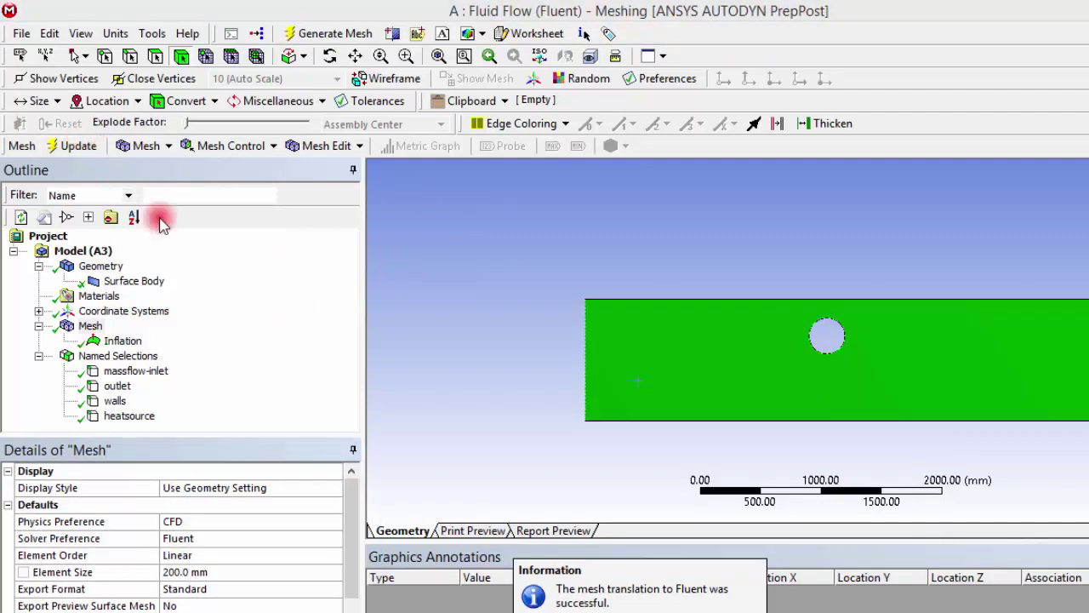
pyautogui.click(89, 326)
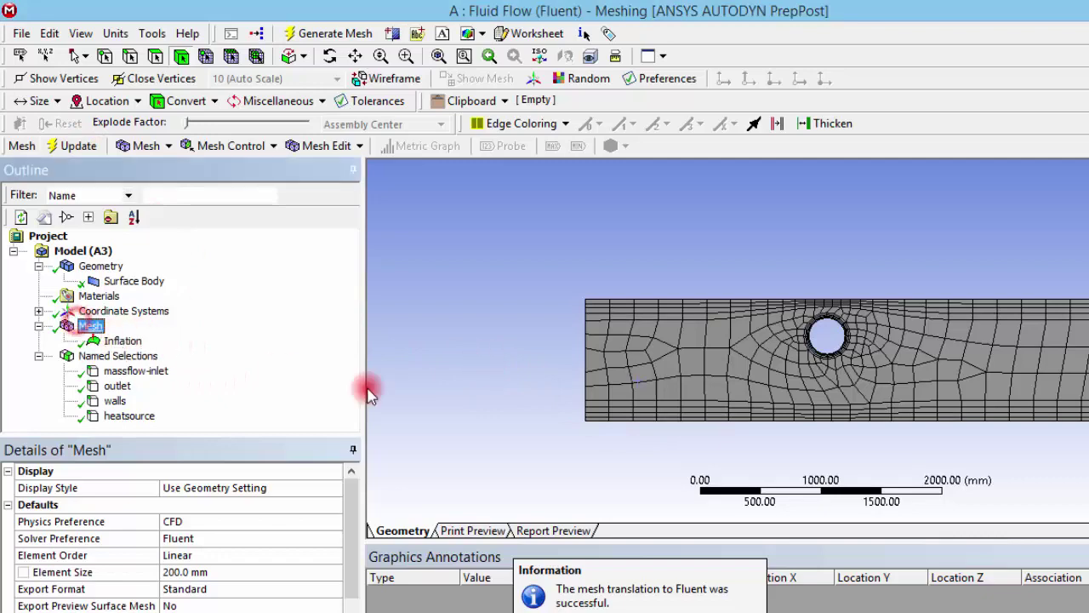
pyautogui.scroll(-3, 1013, 440)
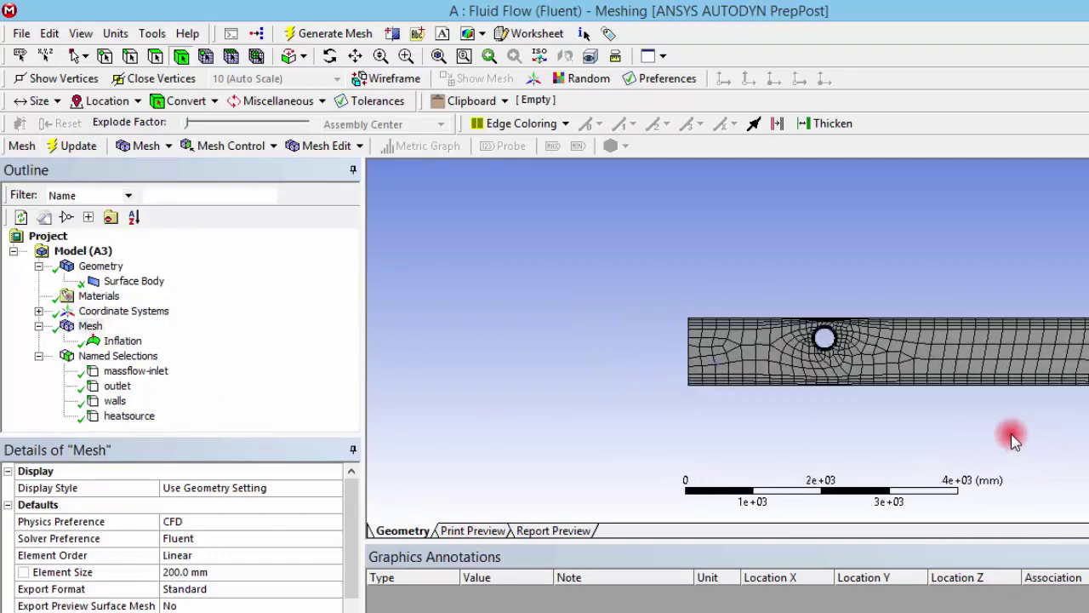
pyautogui.scroll(-1, 1013, 440)
pyautogui.scroll(4, 1013, 440)
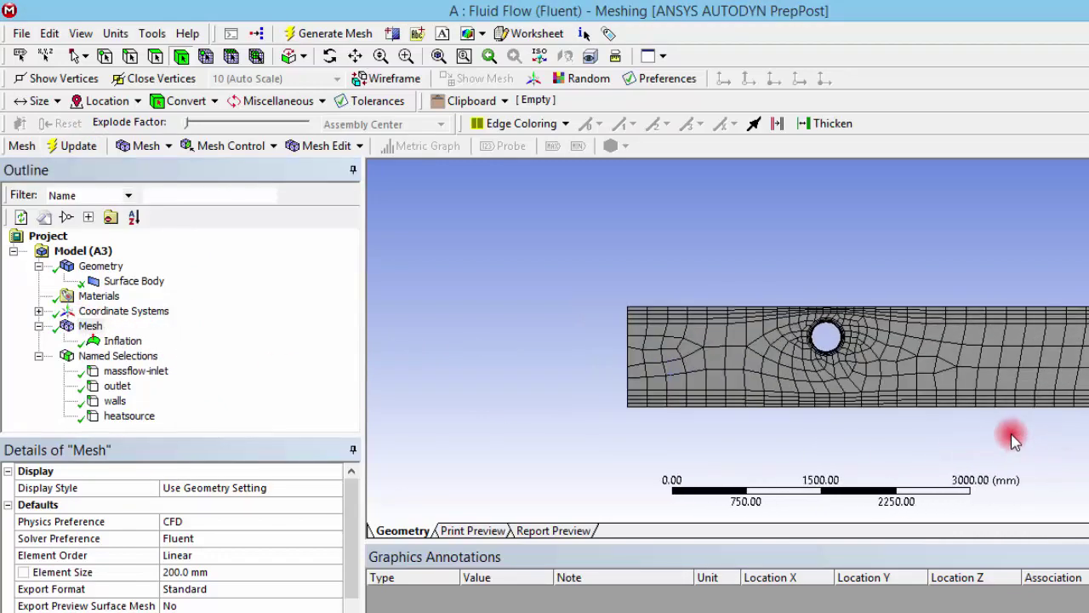
# Step: Set the global mesh element size to 50 mm and update the mesh
pyautogui.click(184, 574)
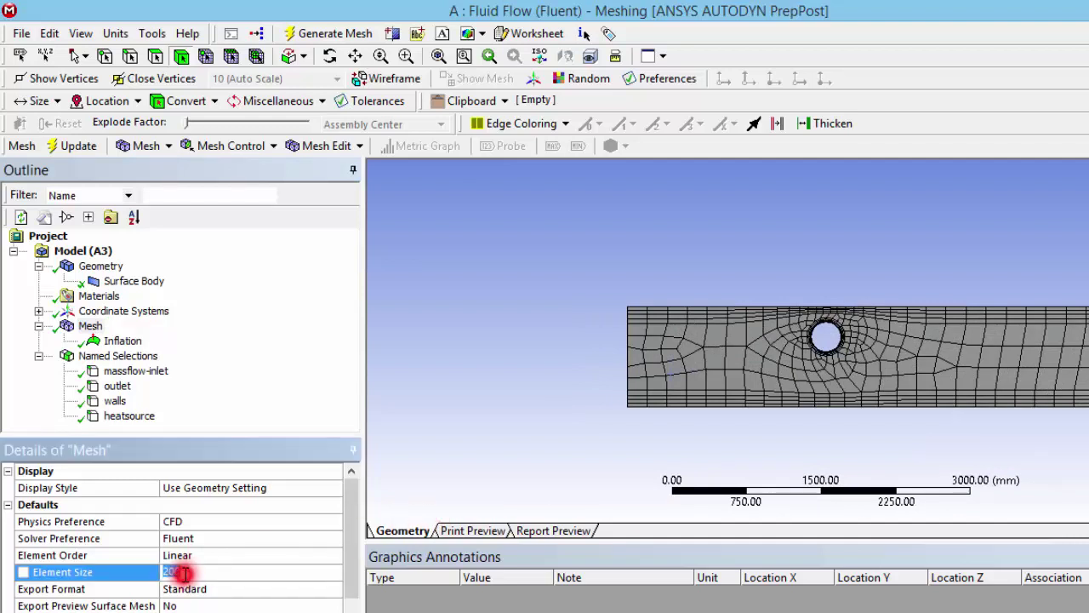
pyautogui.write('50')
pyautogui.press('Return')
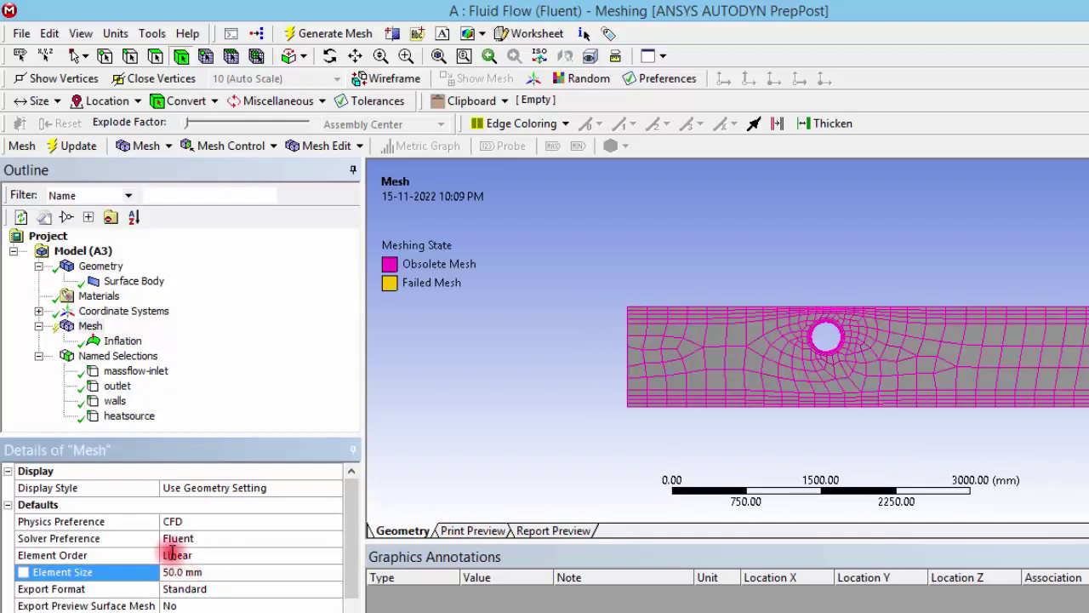
pyautogui.click(76, 148)
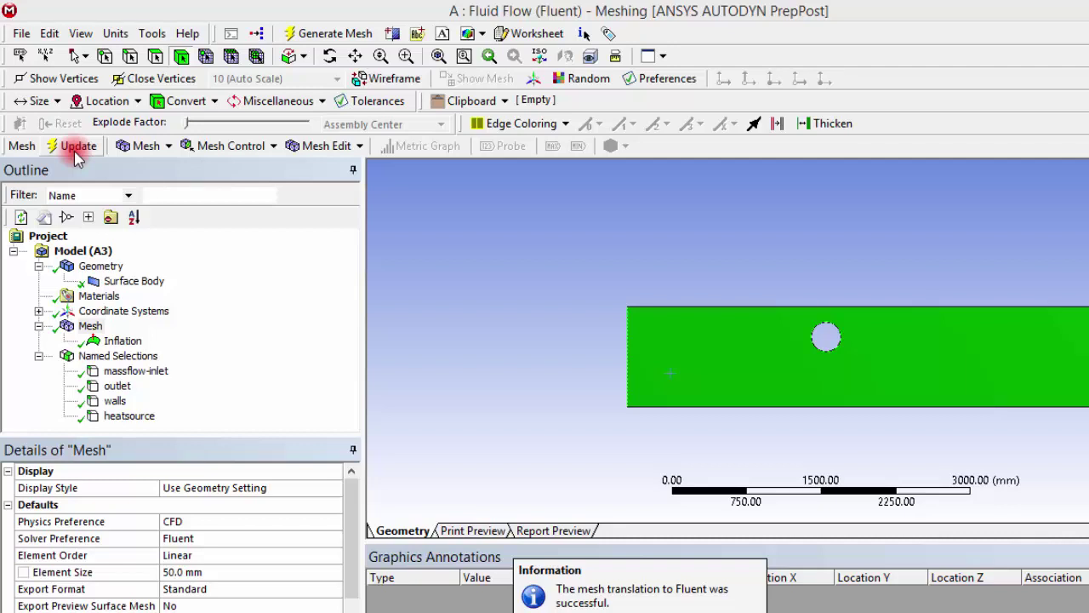
pyautogui.click(406, 356)
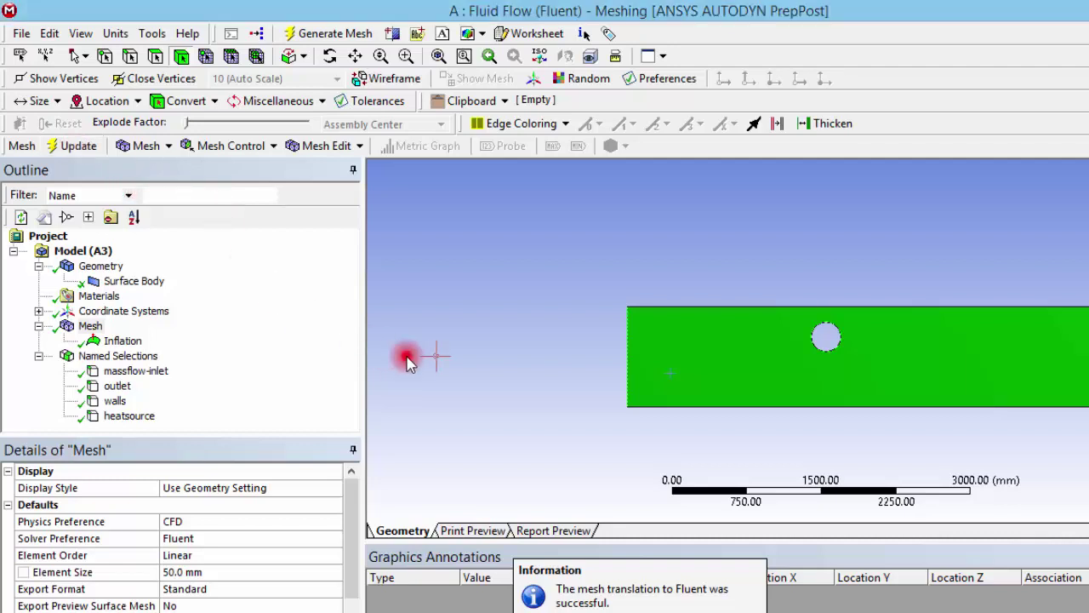
pyautogui.click(748, 383)
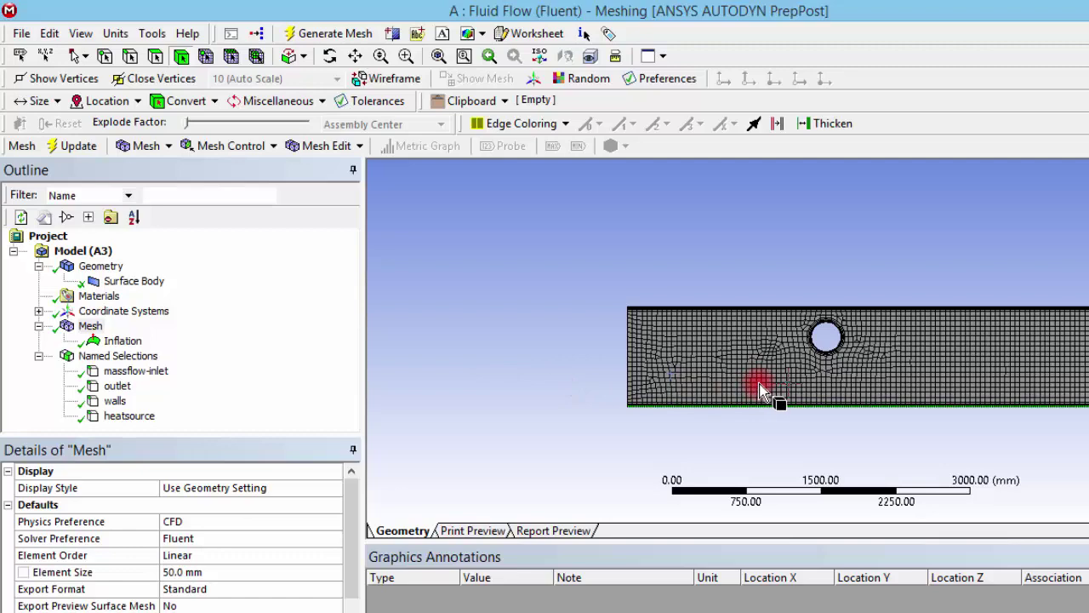
# Step: Inspect the refined mesh around the first circular obstacle, along the upper wall and over the channel
pyautogui.click(1038, 455)
pyautogui.keyDown('shift'); pyautogui.moveTo(1038, 455); pyautogui.dragTo(768, 328, button='middle'); pyautogui.keyUp('shift')
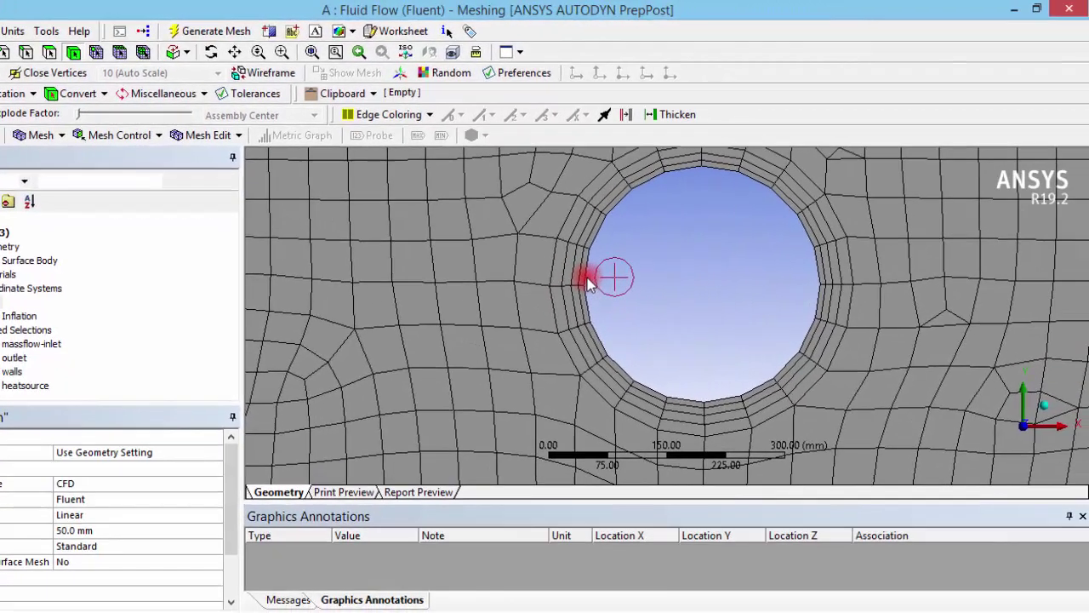
pyautogui.keyDown('shift'); pyautogui.moveTo(731, 297); pyautogui.dragTo(735, 311, button='middle'); pyautogui.keyUp('shift')
pyautogui.keyDown('shift'); pyautogui.moveTo(584, 292); pyautogui.dragTo(567, 292, button='middle'); pyautogui.keyUp('shift')
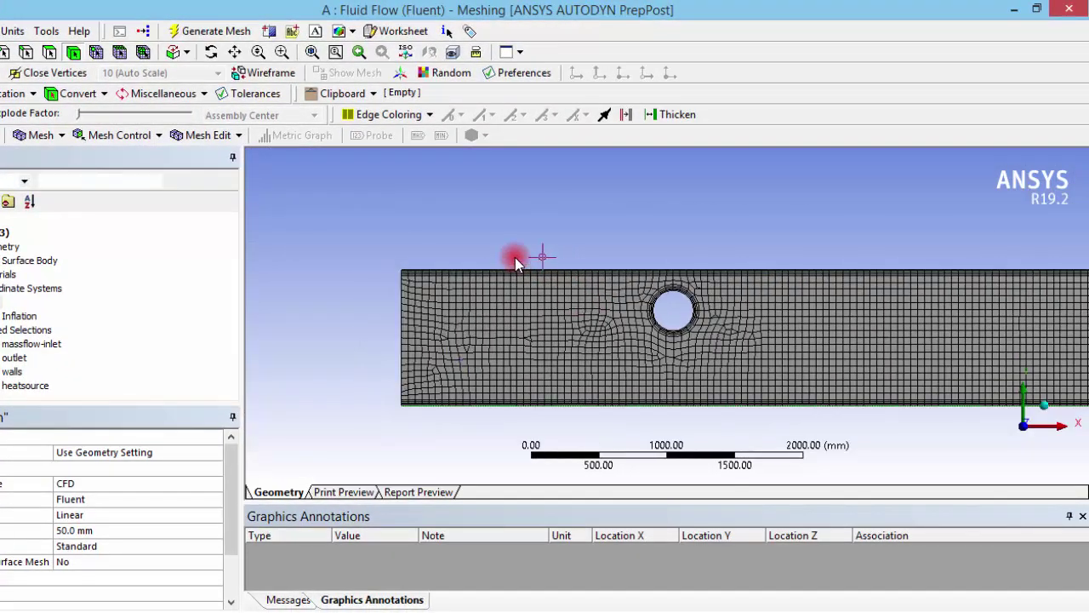
pyautogui.keyDown('shift'); pyautogui.moveTo(519, 260); pyautogui.dragTo(544, 294, button='middle'); pyautogui.keyUp('shift')
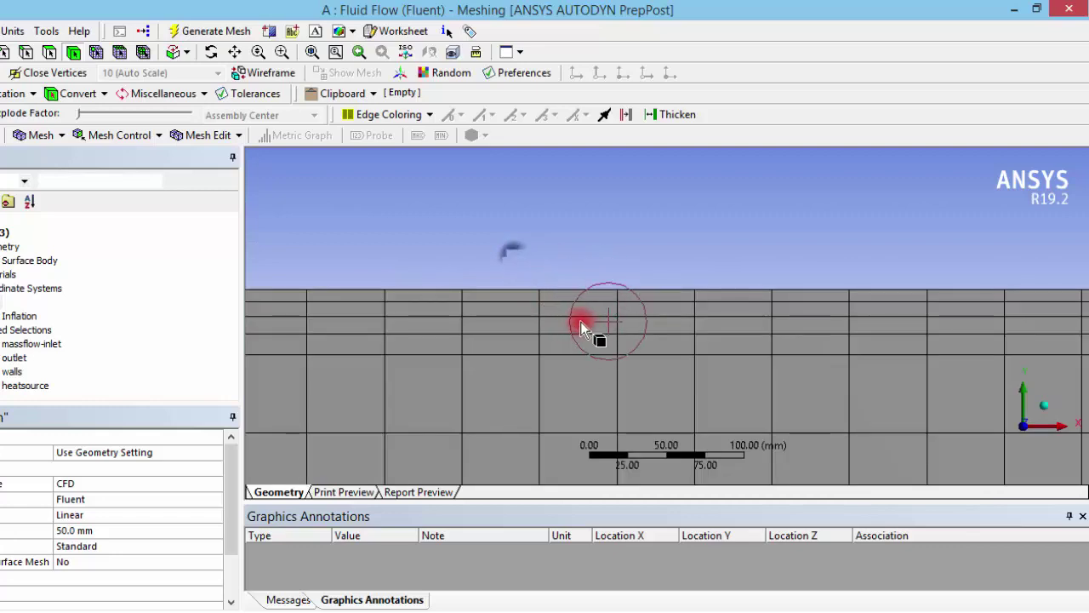
pyautogui.keyDown('shift'); pyautogui.moveTo(593, 347); pyautogui.dragTo(604, 357, button='middle'); pyautogui.keyUp('shift')
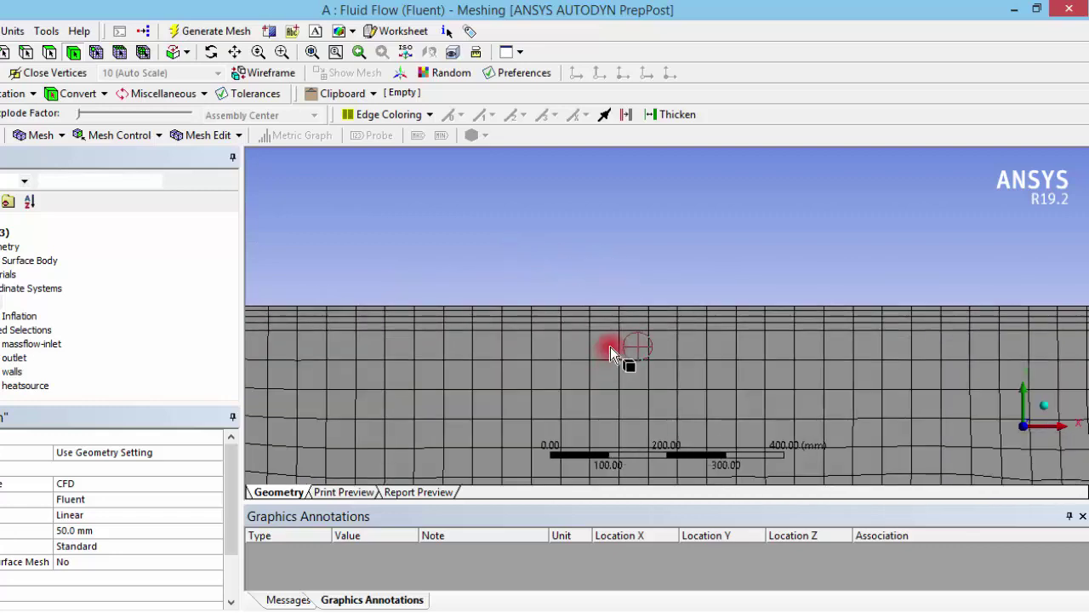
pyautogui.scroll(-5, 610, 349)
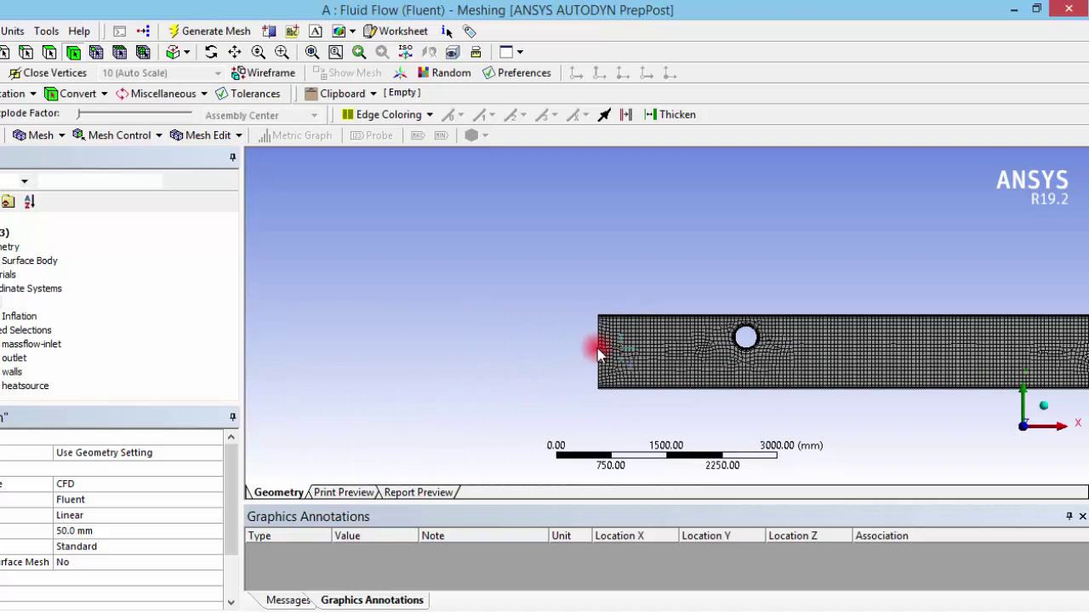
pyautogui.scroll(-4, 953, 366)
pyautogui.scroll(3, 887, 325)
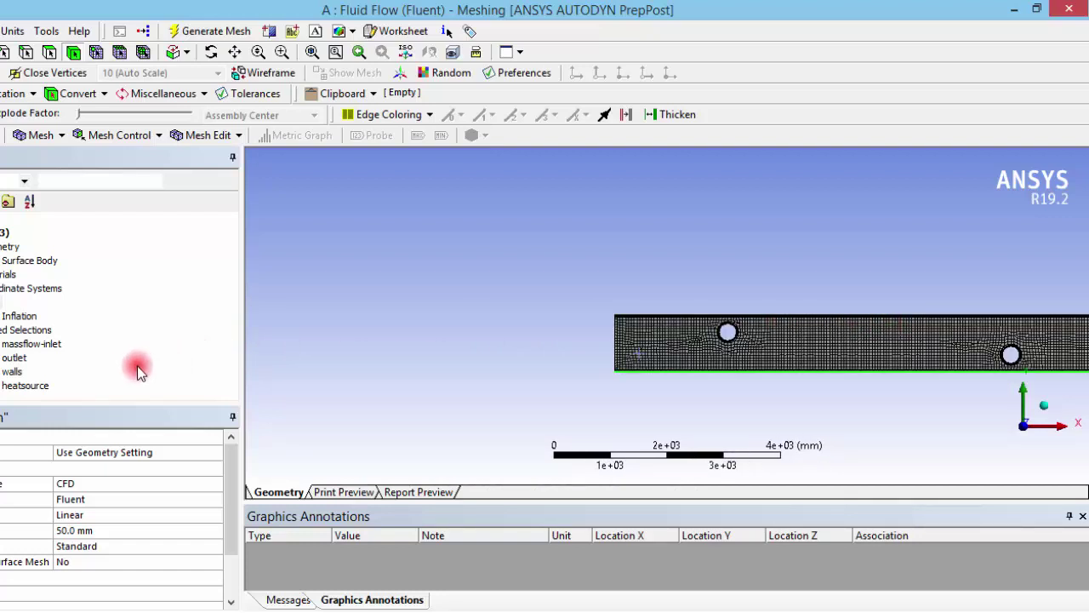
# Step: Close the mesh editor and launch the Fluent setup in parallel on the local machine with 4 solver processes
pyautogui.click(1069, 12)
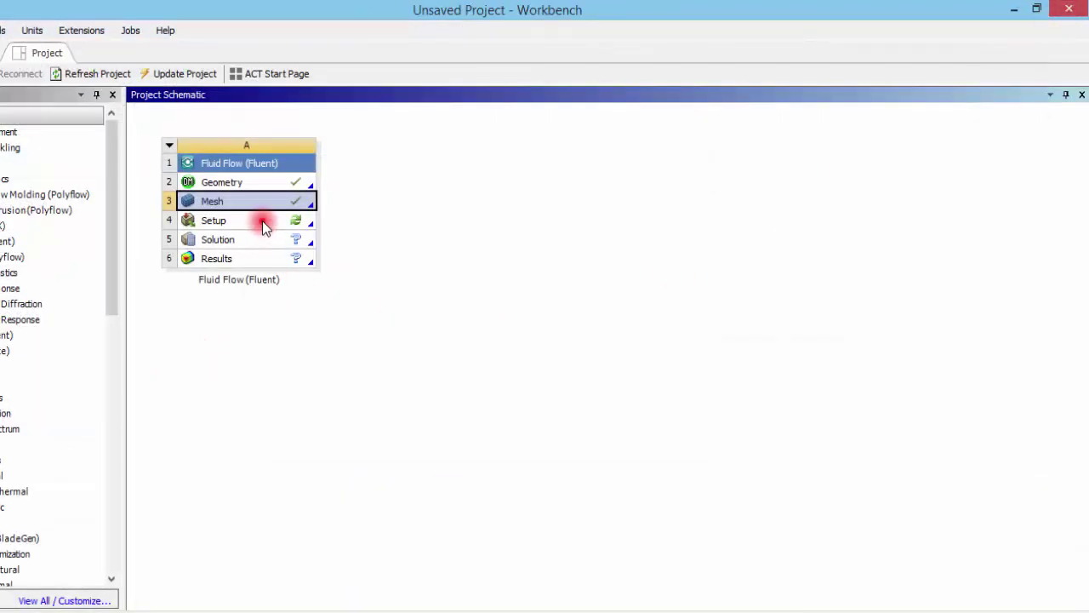
pyautogui.doubleClick(262, 220)
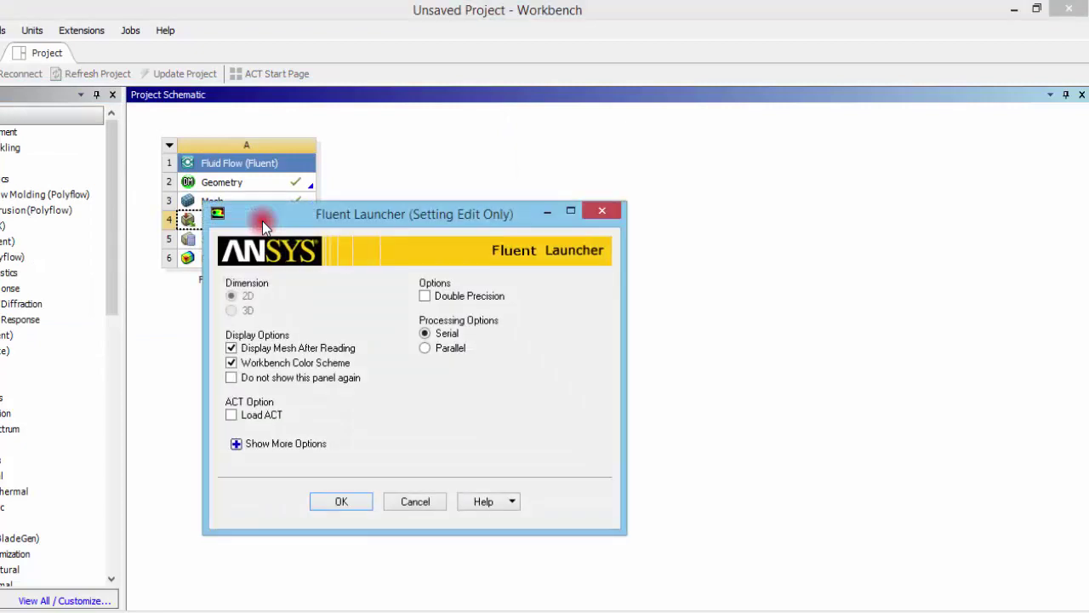
pyautogui.click(425, 348)
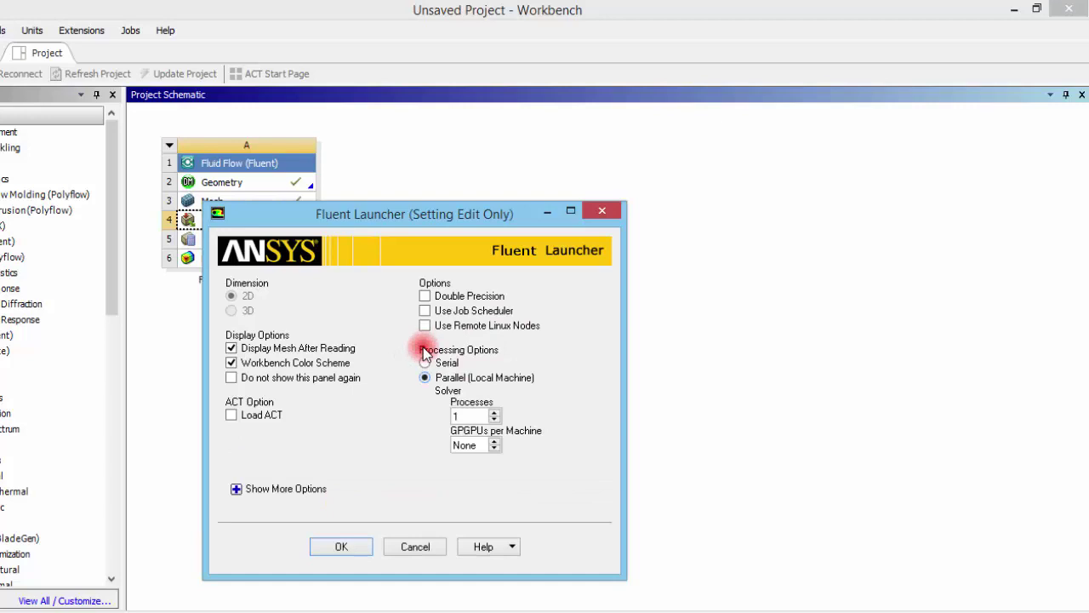
pyautogui.click(495, 417)
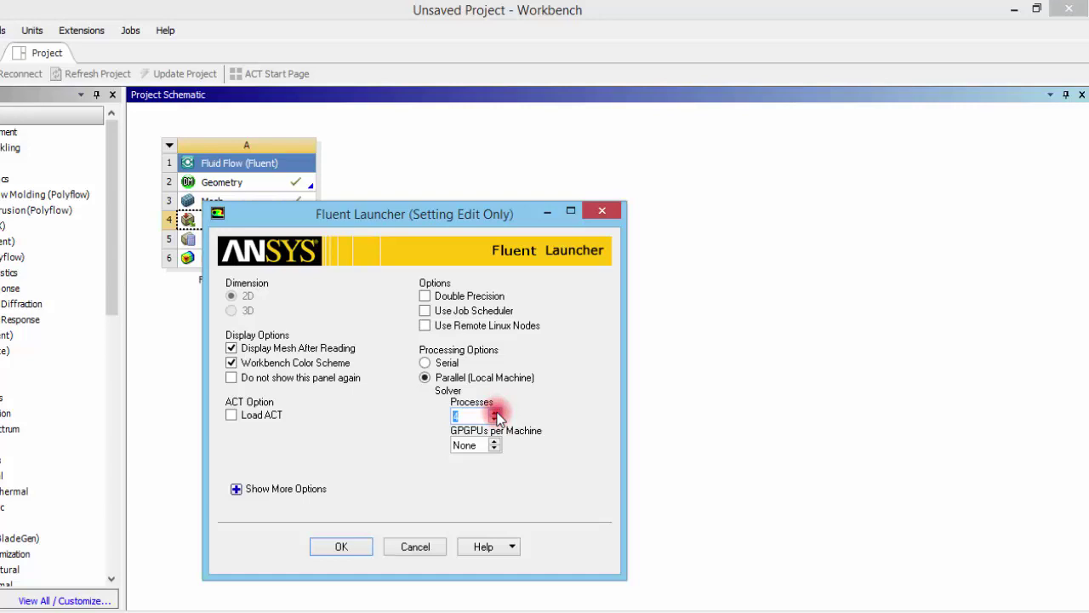
pyautogui.click(365, 532)
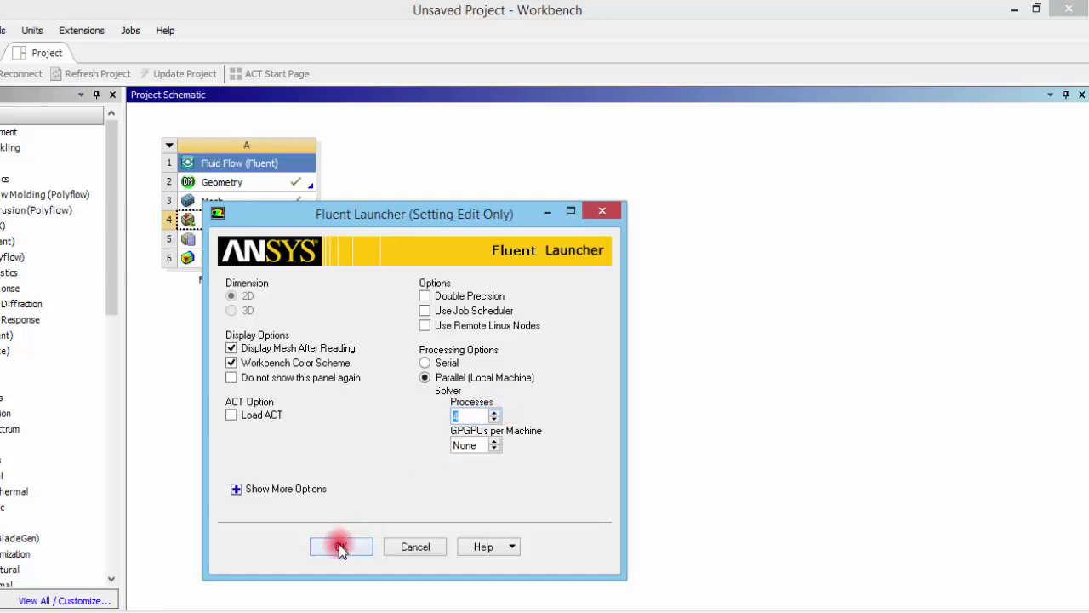
pyautogui.click(345, 546)
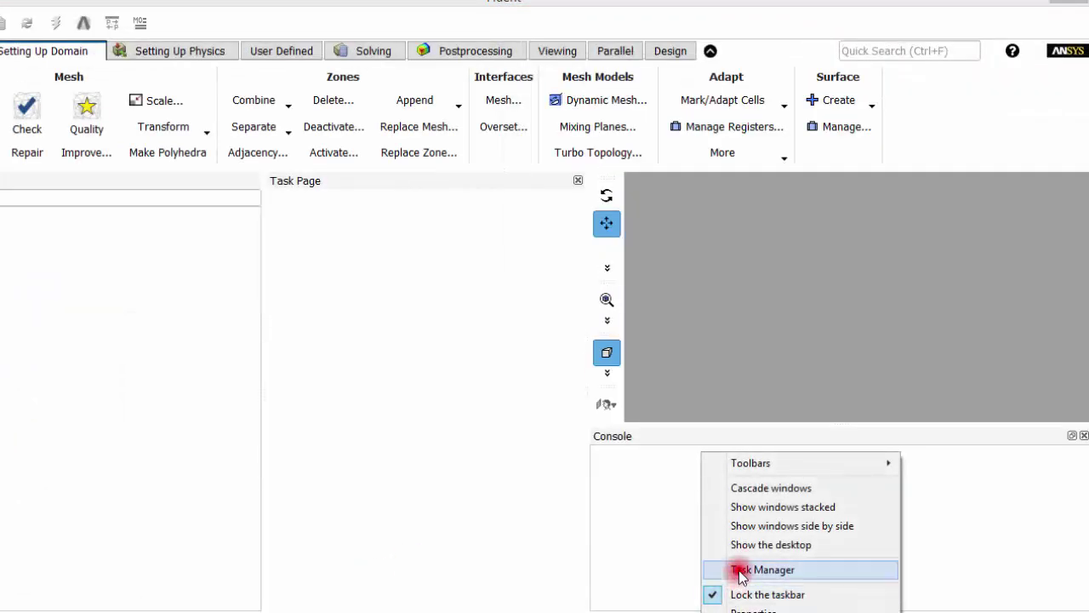
# Step: Check the running processes' system load in Task Manager, sorted by CPU usage, and return to Fluent
pyautogui.click(739, 571)
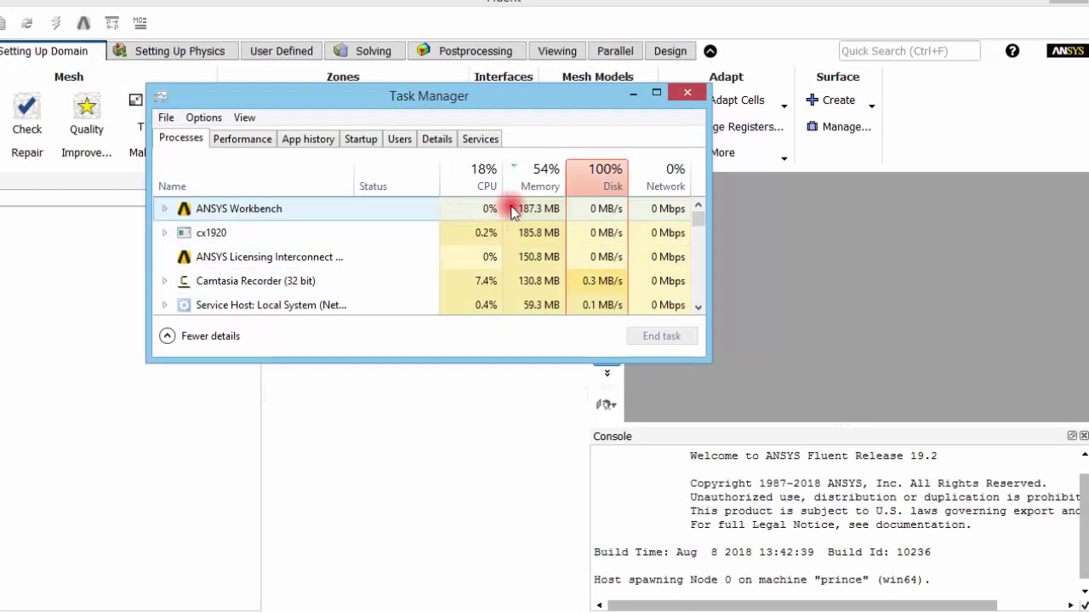
pyautogui.click(634, 93)
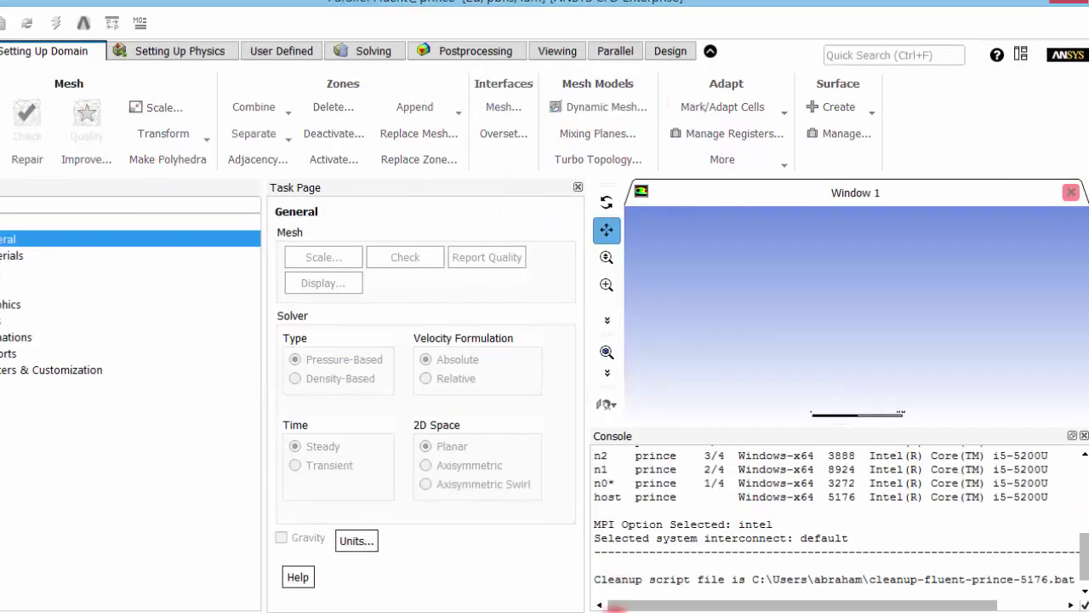
pyautogui.click(612, 610)
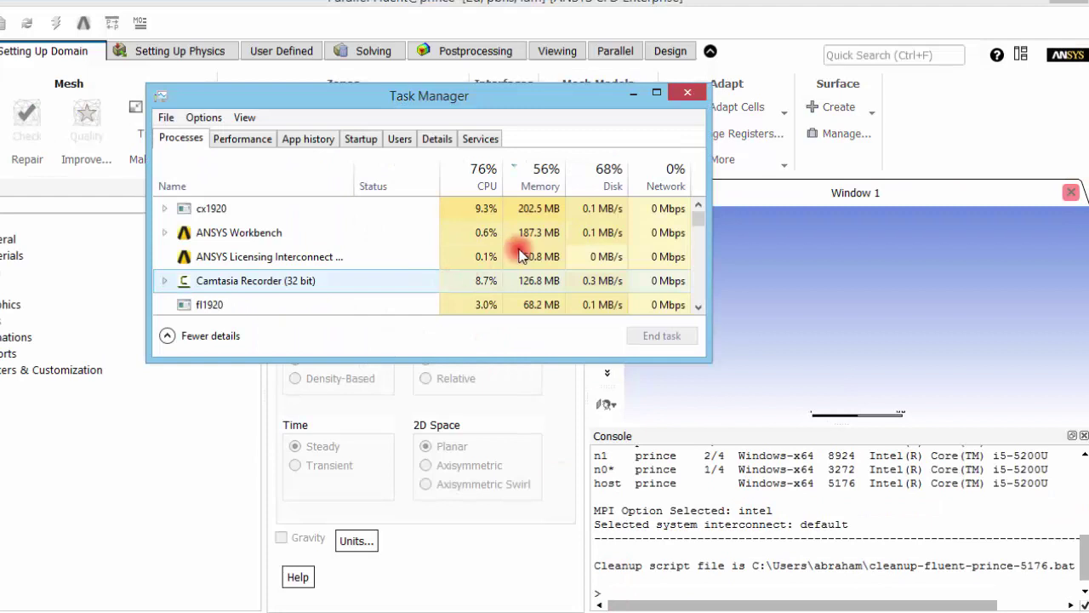
pyautogui.click(466, 176)
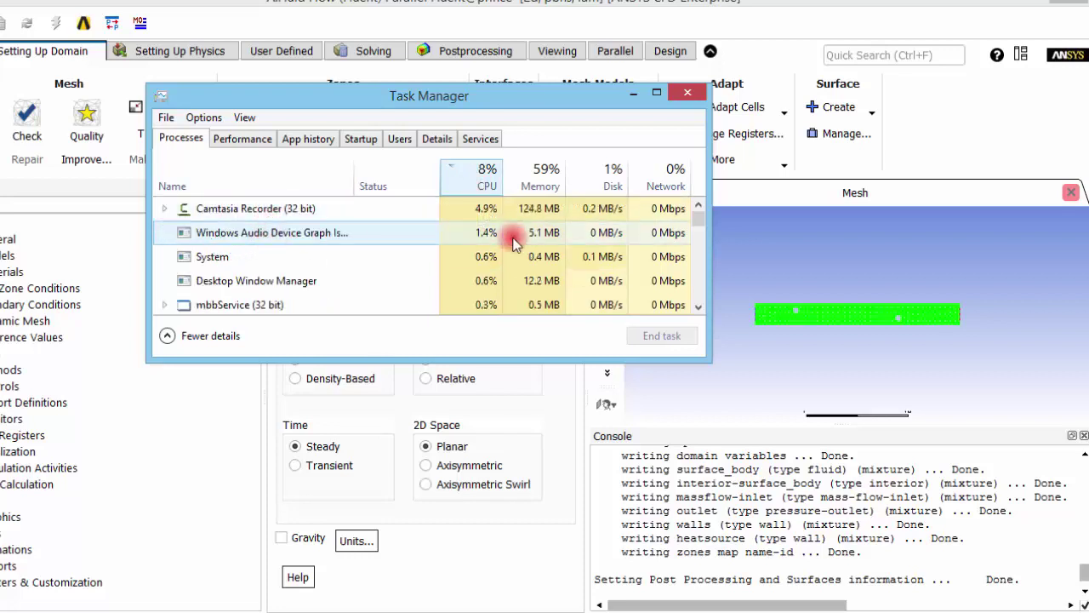
pyautogui.click(632, 96)
pyautogui.moveTo(647, 609)
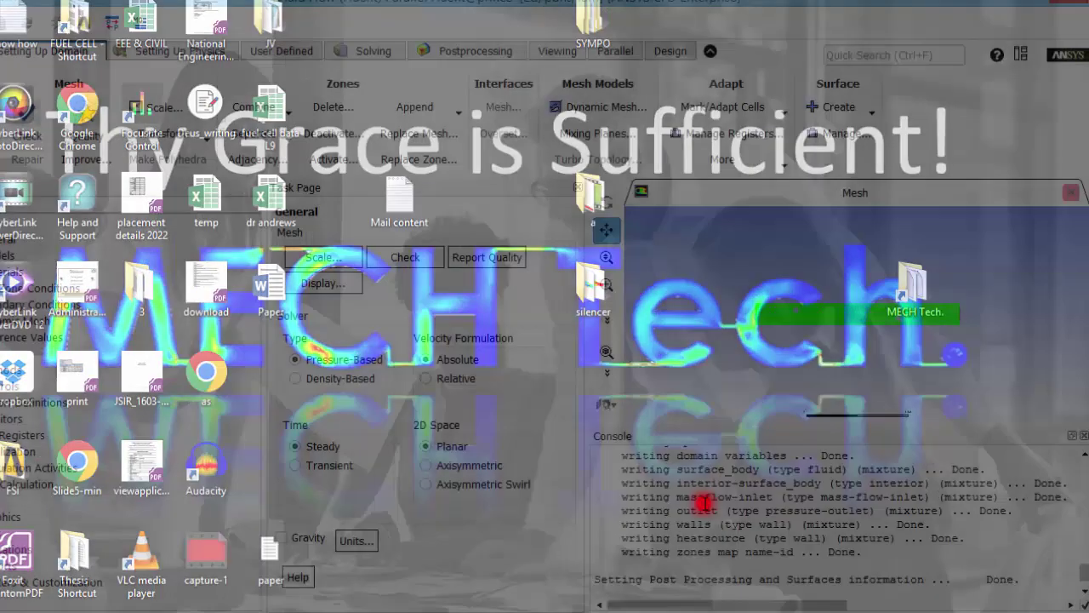
pyautogui.click(705, 501)
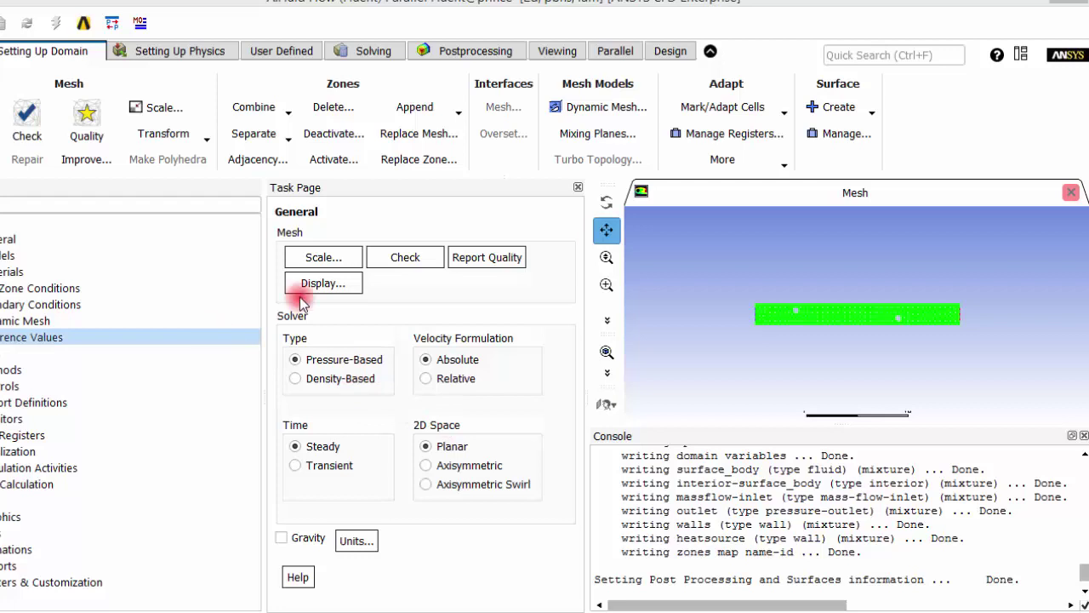
# Step: Run a mesh check and review the domain extents reported in the console
pyautogui.moveTo(585, 308); pyautogui.dragTo(105, 287)
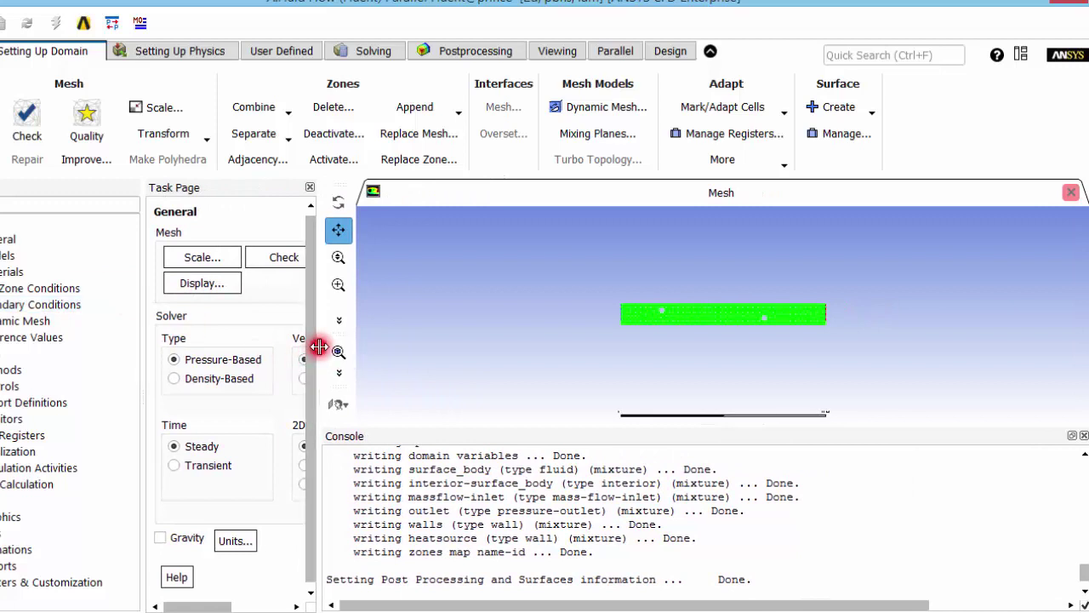
pyautogui.moveTo(318, 347); pyautogui.dragTo(454, 362)
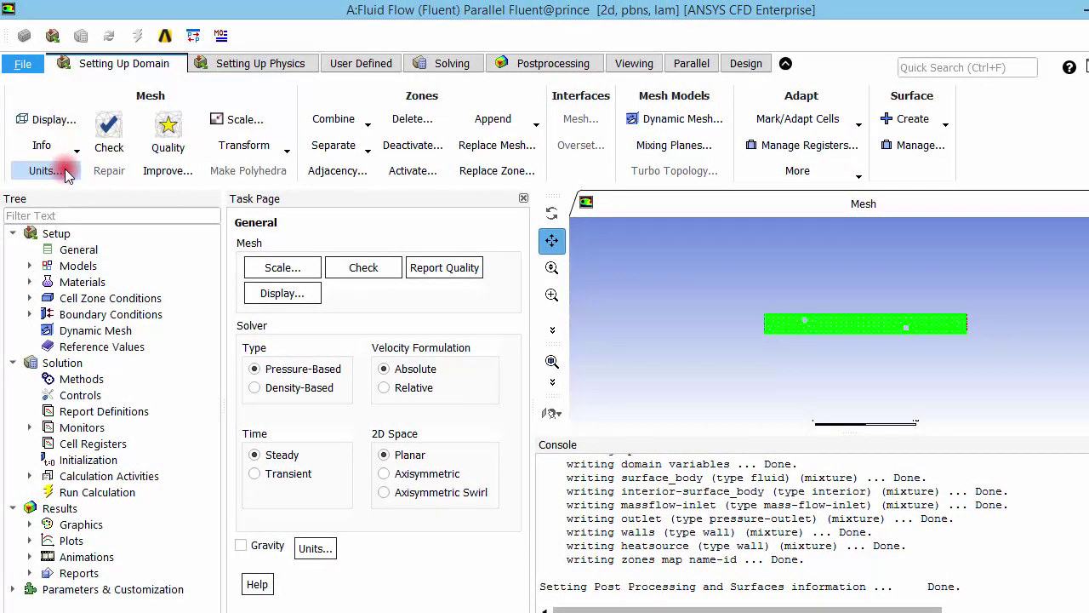
pyautogui.click(111, 145)
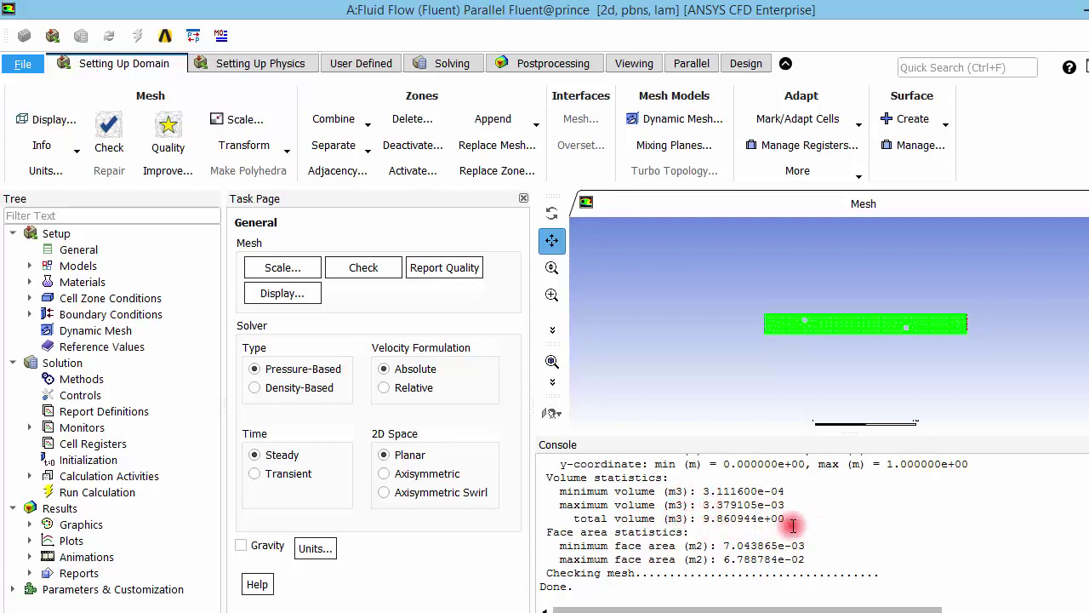
pyautogui.scroll(3, 717, 532)
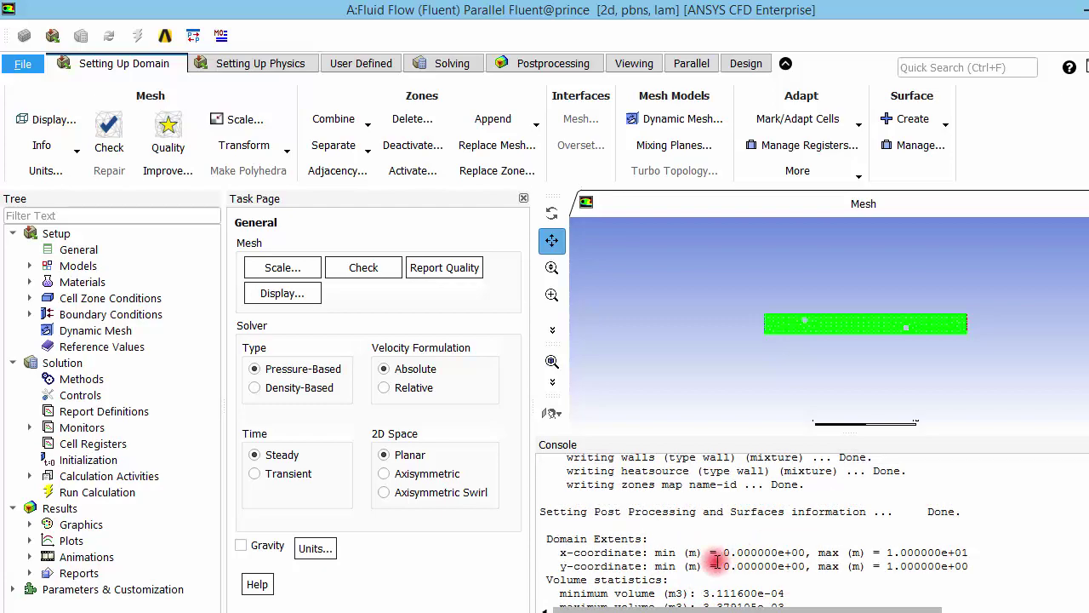
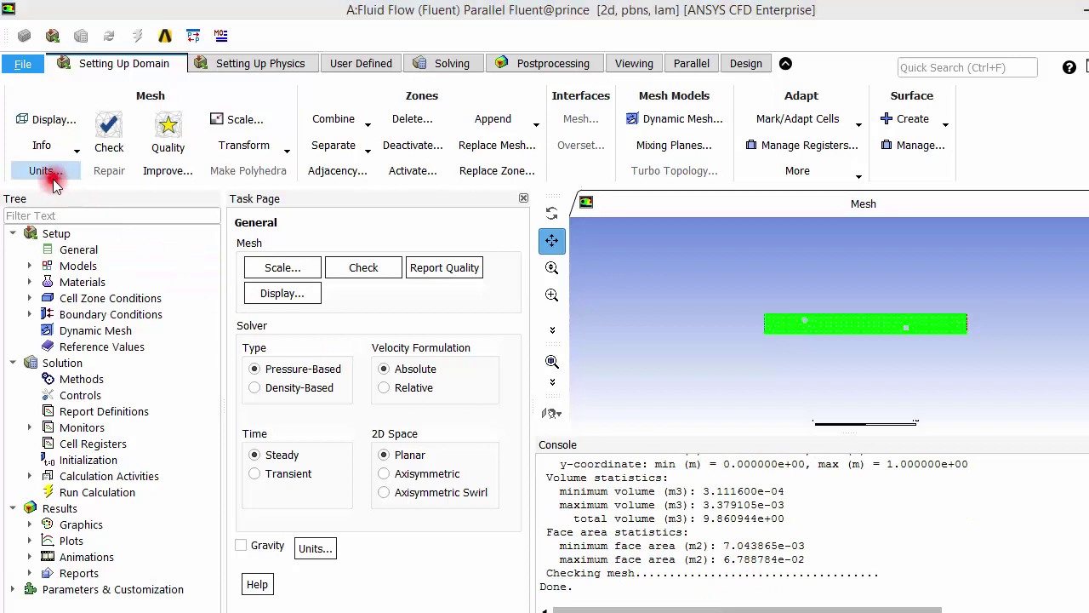
# Step: Set the temperature unit to c (Celsius)
pyautogui.moveTo(746, 343); pyautogui.dragTo(739, 443)
pyautogui.click(606, 419)
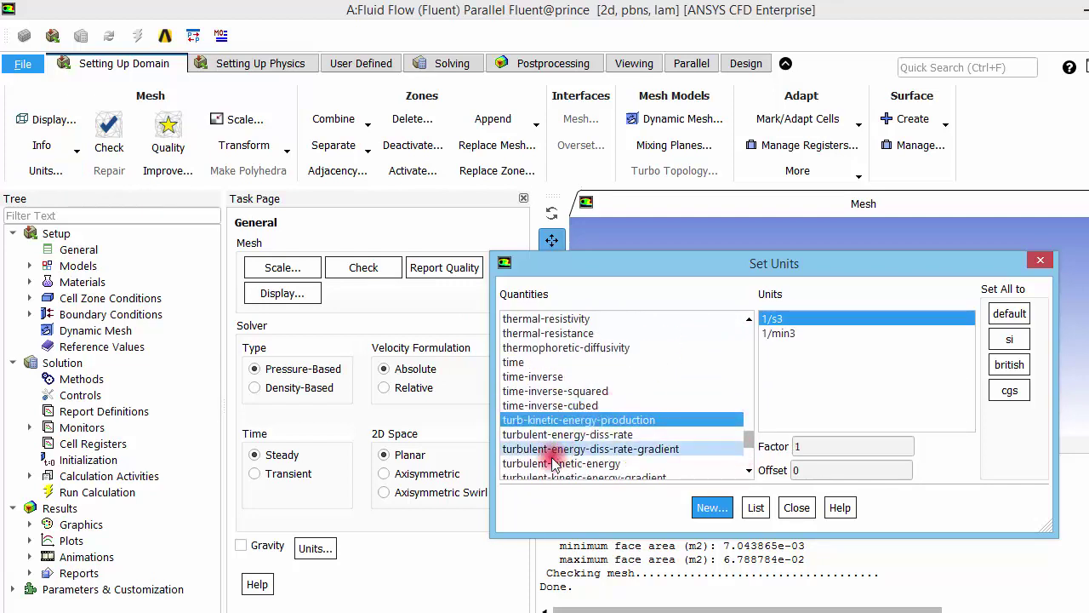
pyautogui.scroll(2, 541, 334)
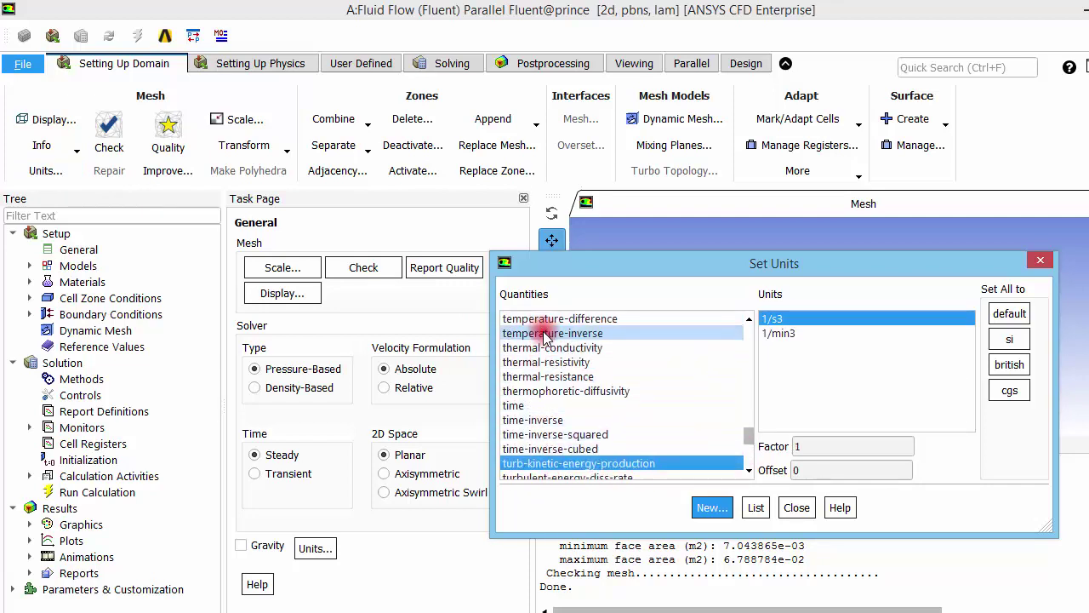
pyautogui.click(546, 347)
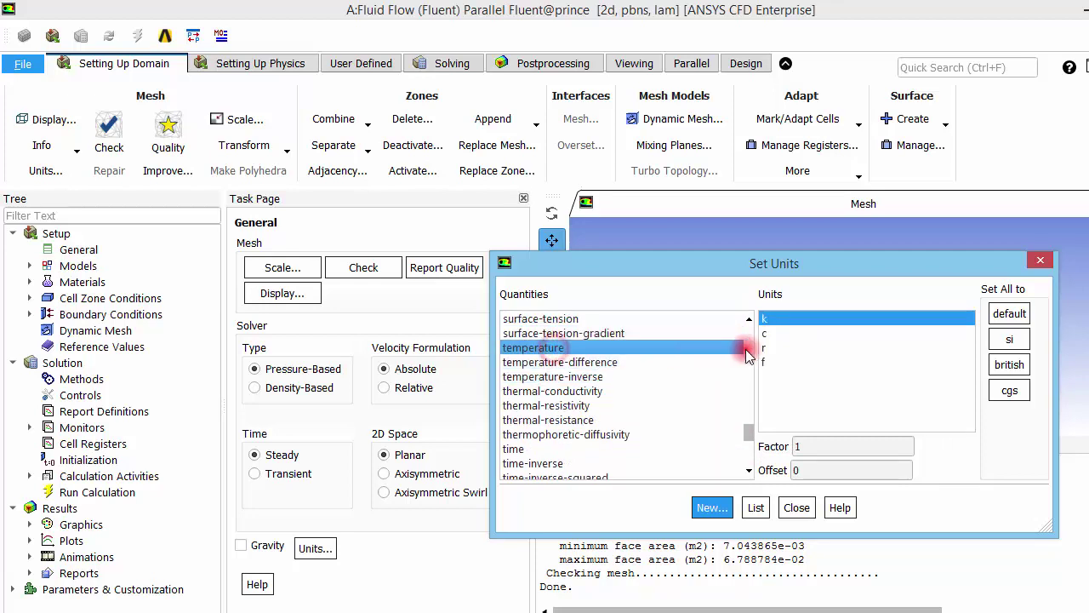
pyautogui.click(779, 332)
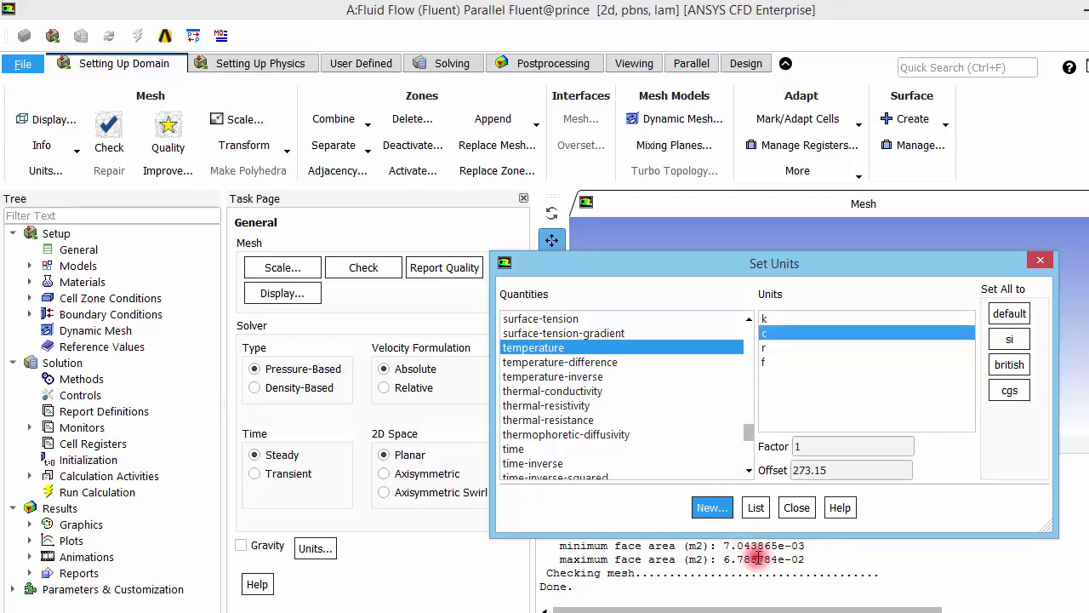
pyautogui.click(797, 508)
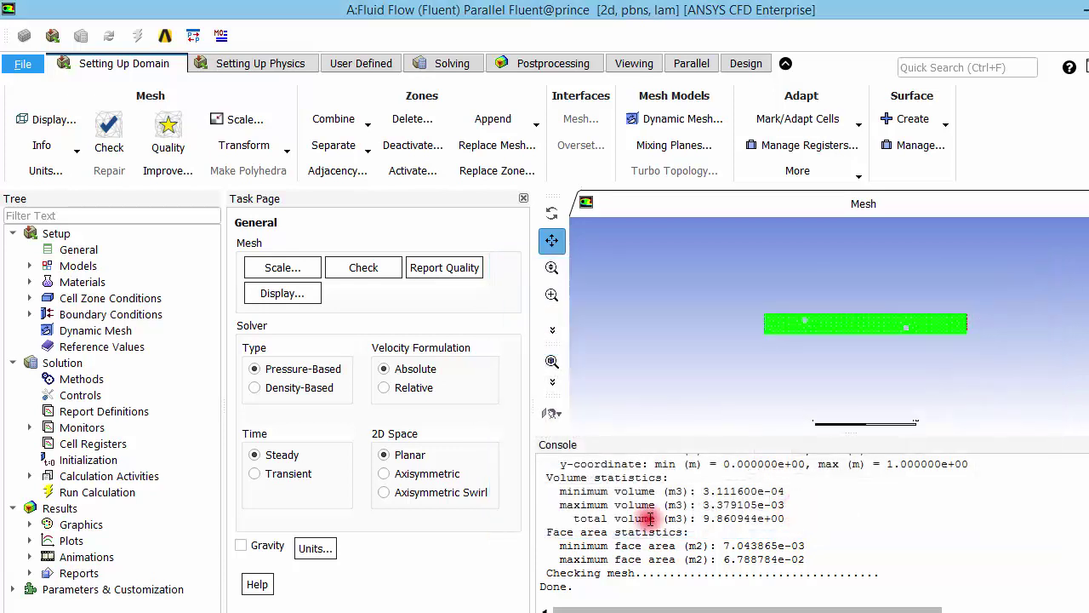
# Step: Review the pressure-based and density-based solver types in the general setup settings
pyautogui.click(73, 249)
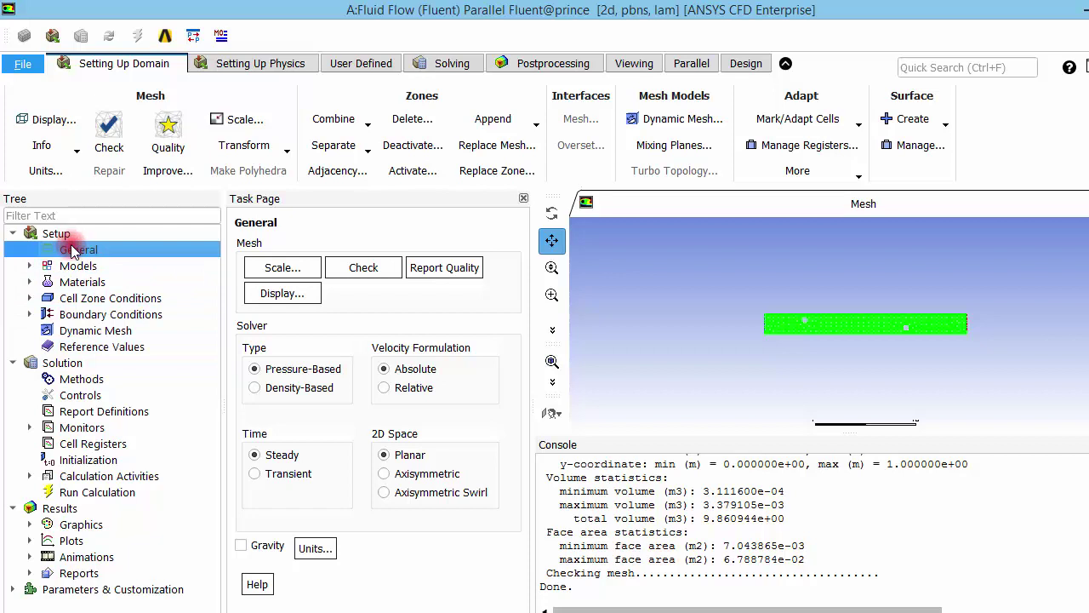
pyautogui.click(300, 372)
pyautogui.click(314, 389)
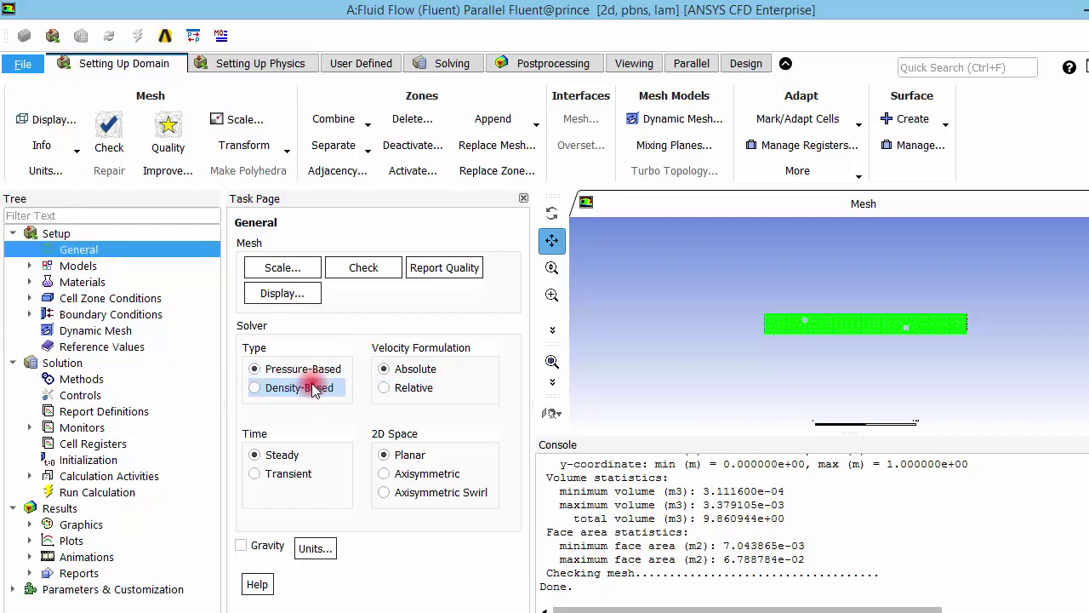
pyautogui.click(305, 377)
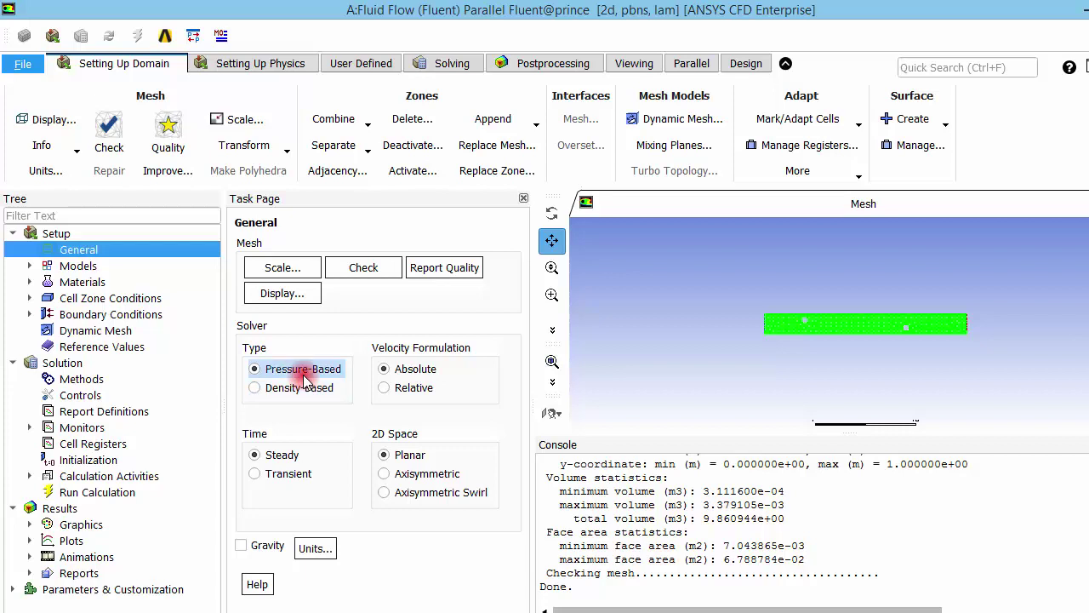
pyautogui.click(312, 388)
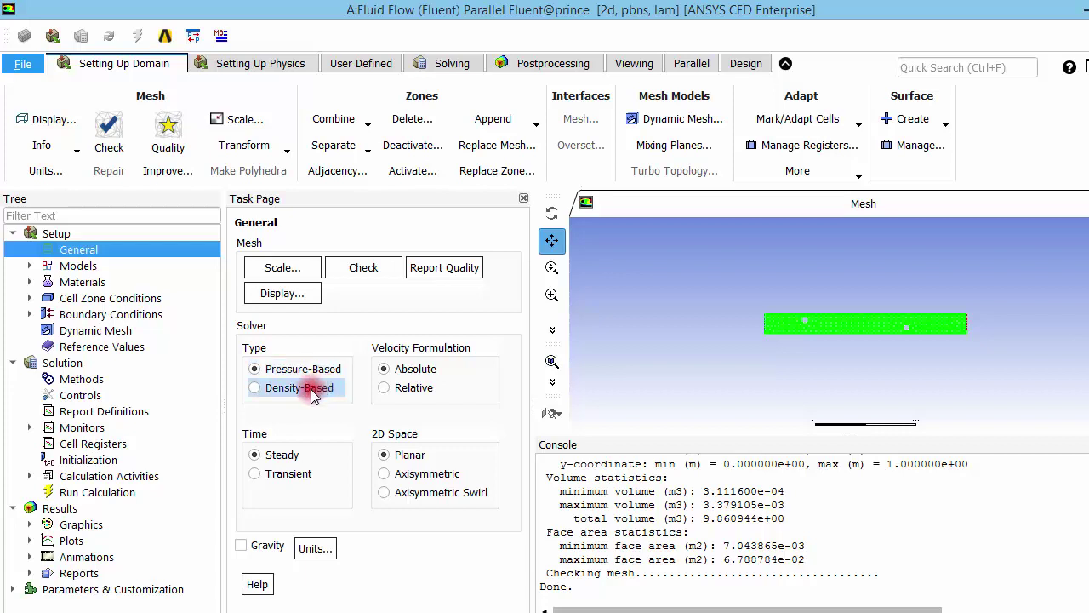
pyautogui.click(313, 372)
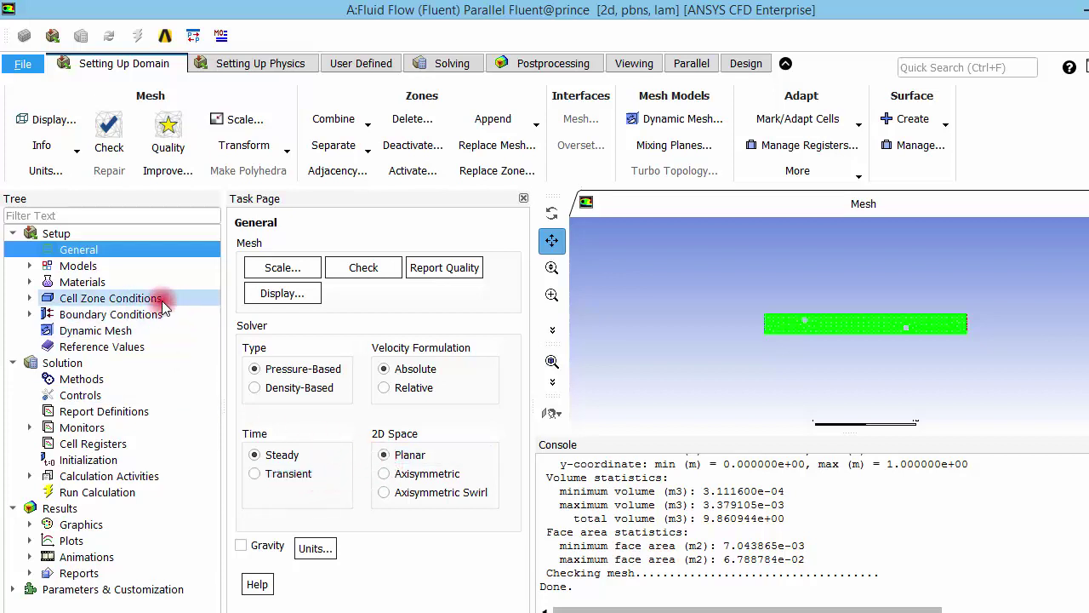
# Step: Enable the energy equation in the physics models
pyautogui.click(77, 266)
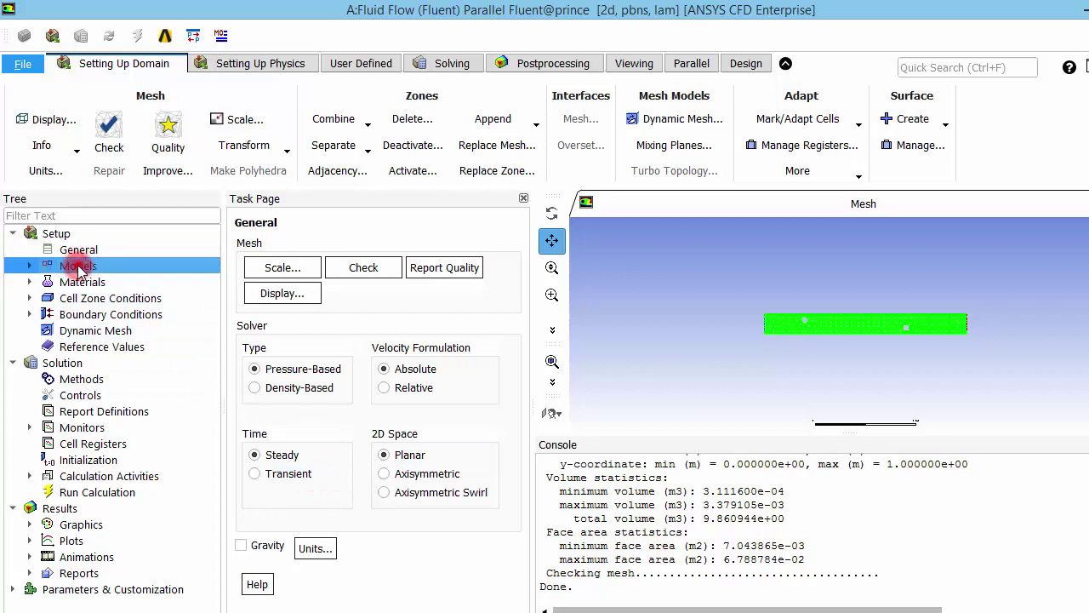
pyautogui.doubleClick(77, 266)
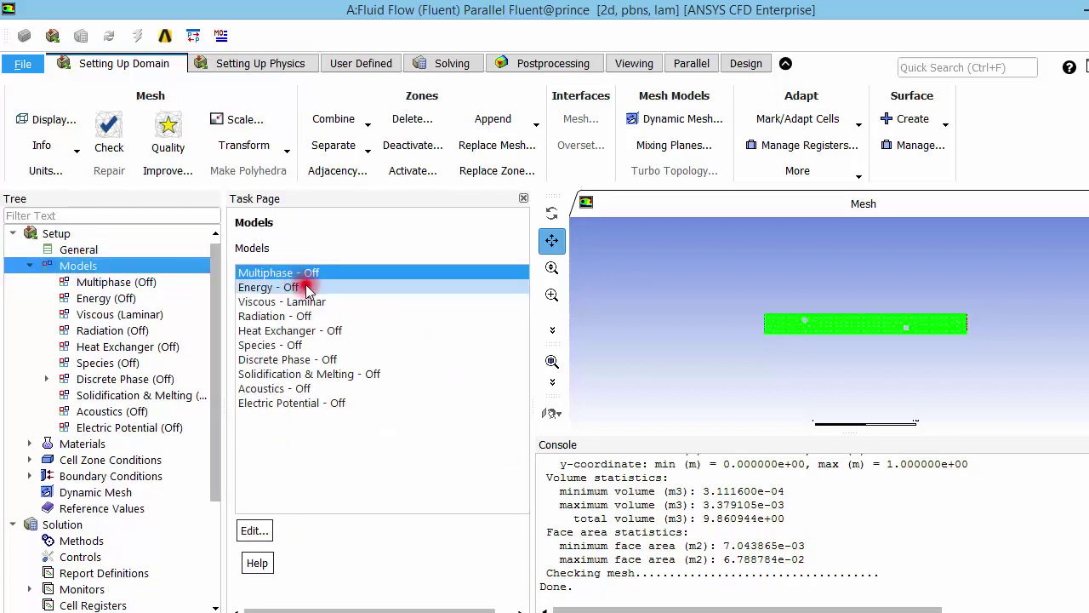
pyautogui.doubleClick(306, 288)
pyautogui.click(575, 317)
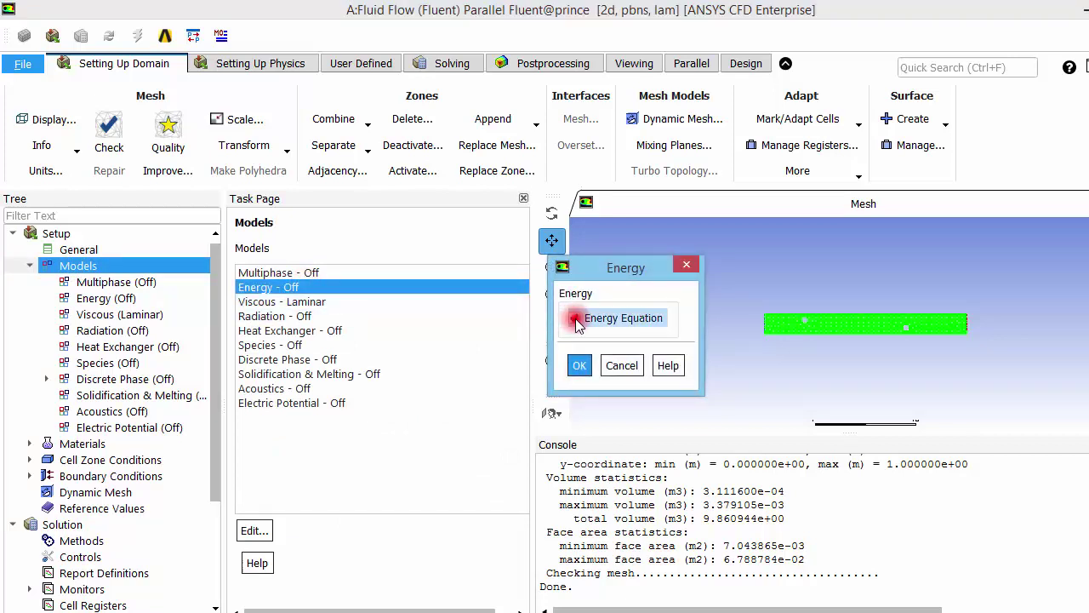
pyautogui.click(580, 366)
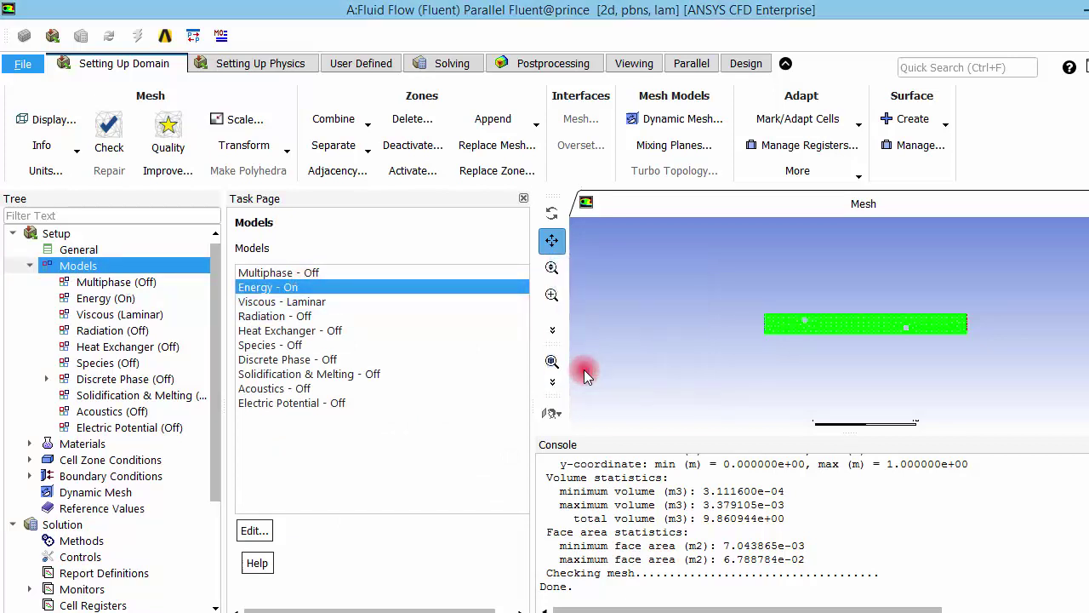
# Step: Open the viscous model settings and confirm Laminar as the flow model
pyautogui.click(298, 303)
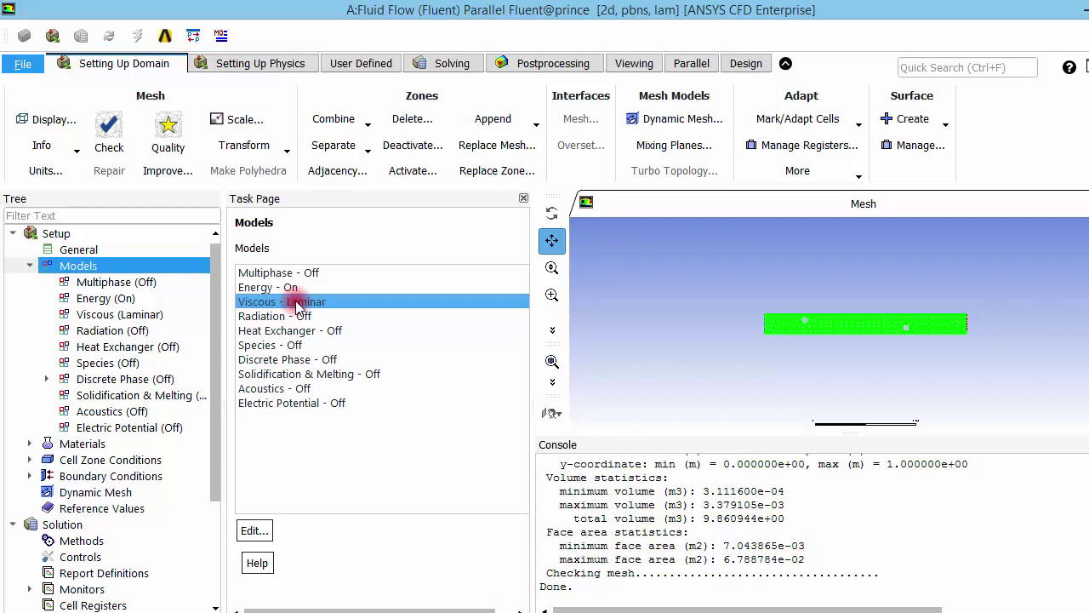
pyautogui.doubleClick(298, 304)
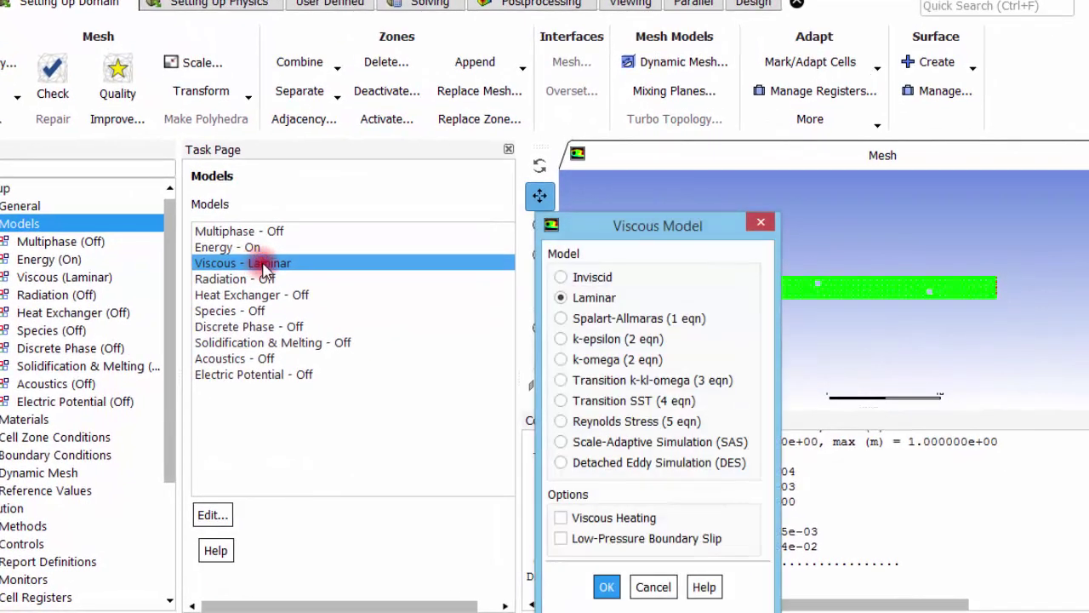
pyautogui.moveTo(627, 224); pyautogui.dragTo(624, 42)
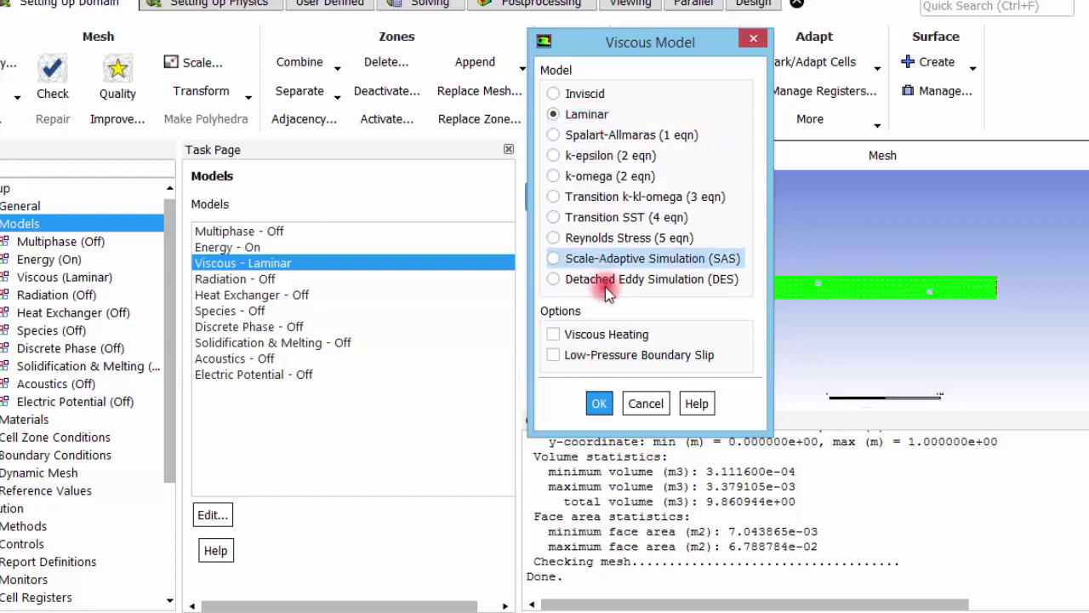
pyautogui.click(599, 403)
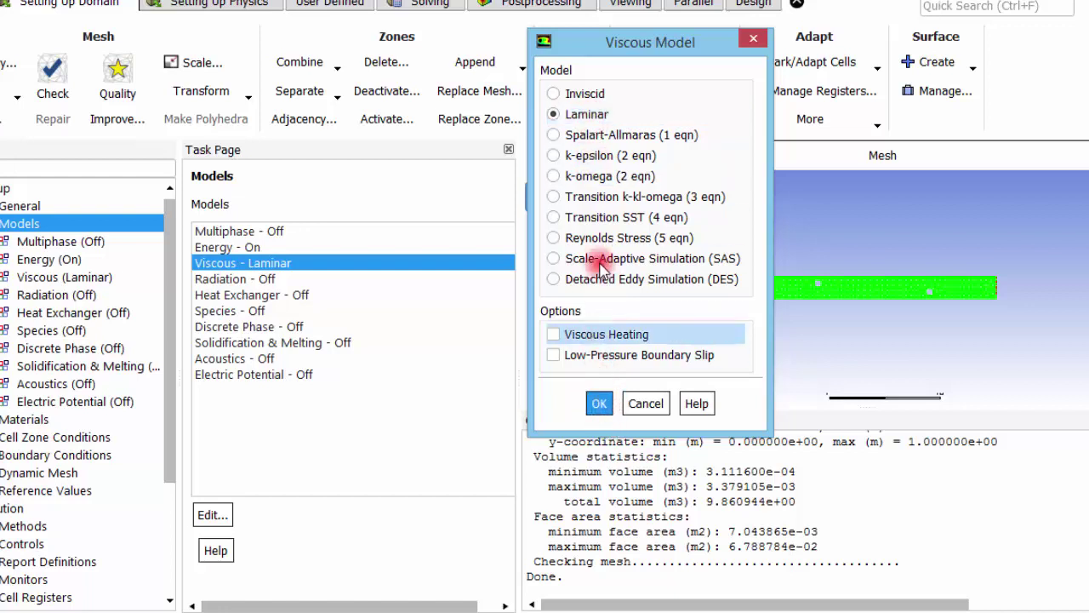
pyautogui.click(590, 123)
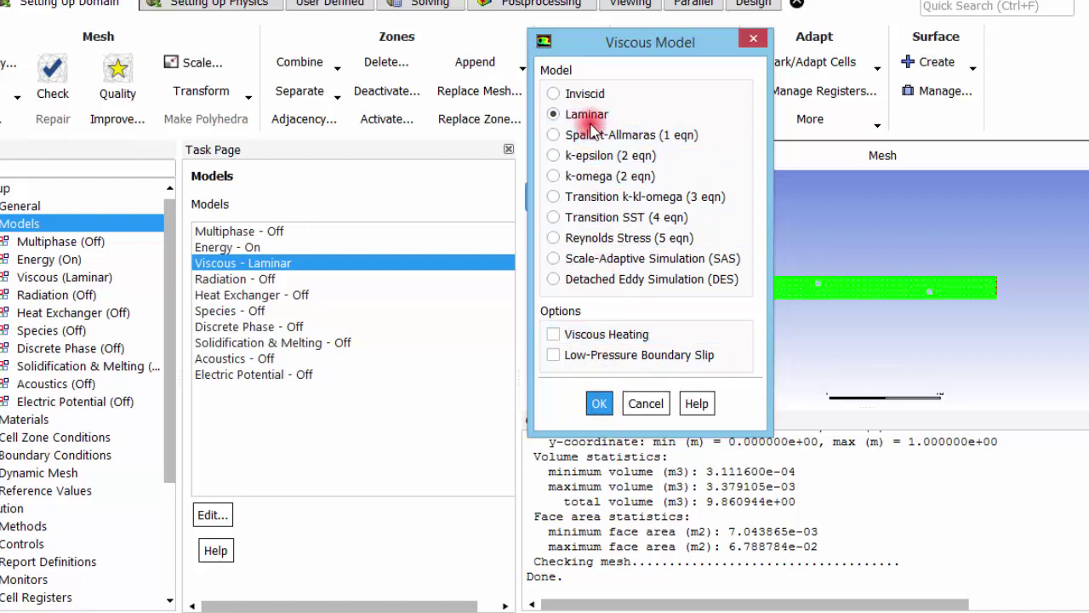
pyautogui.click(599, 405)
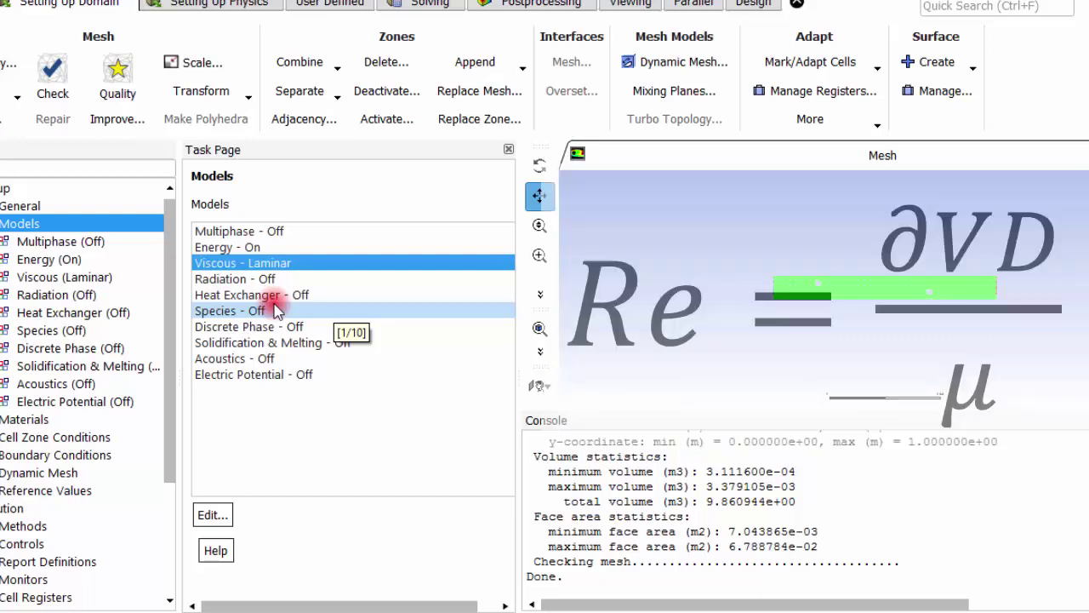
pyautogui.click(274, 295)
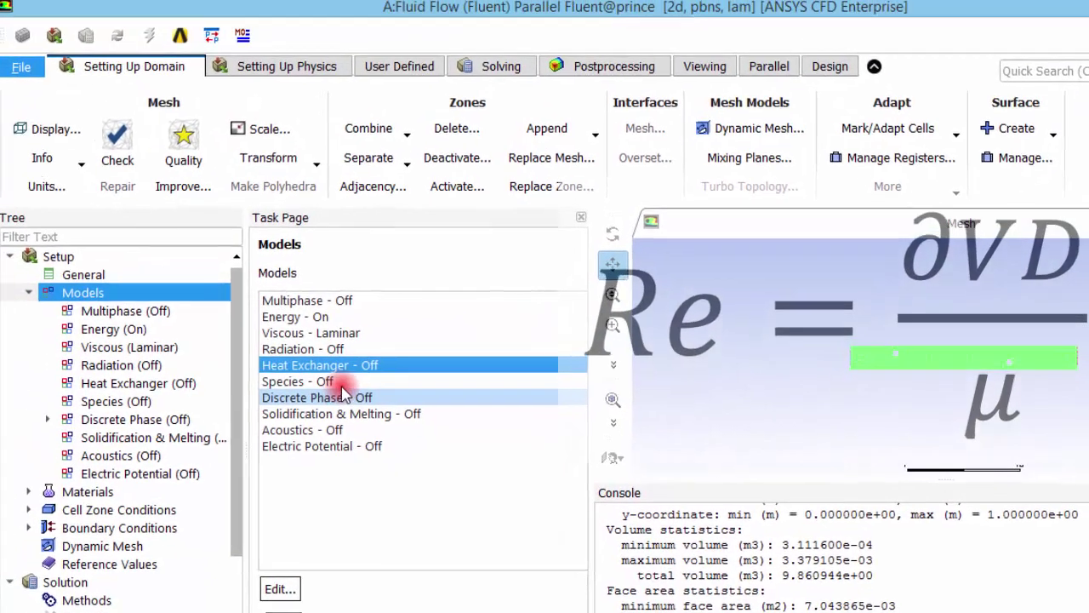
pyautogui.click(304, 357)
pyautogui.click(303, 375)
pyautogui.click(296, 407)
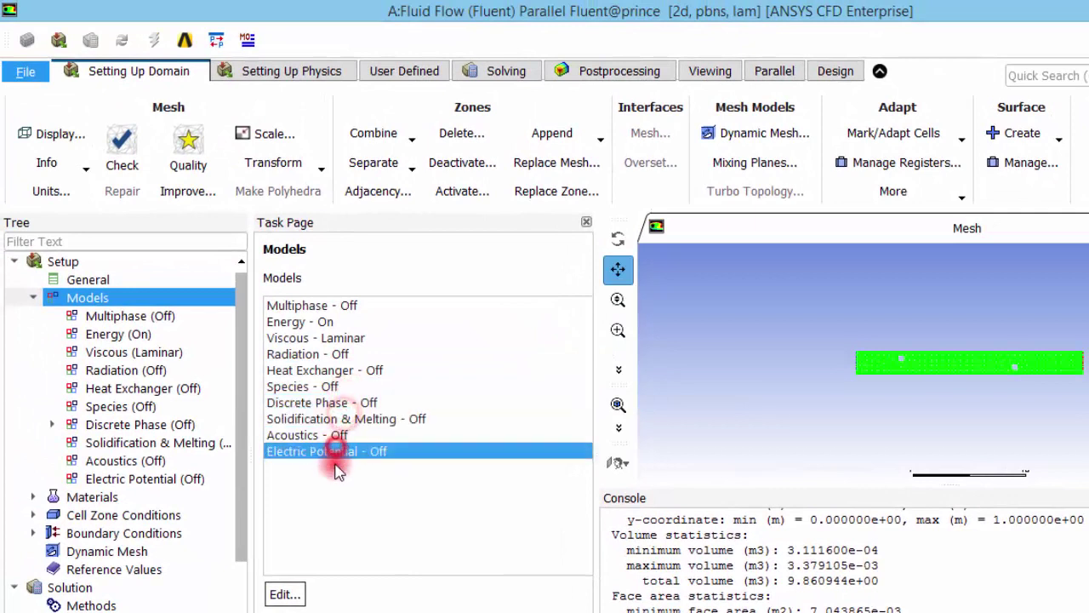
pyautogui.click(119, 334)
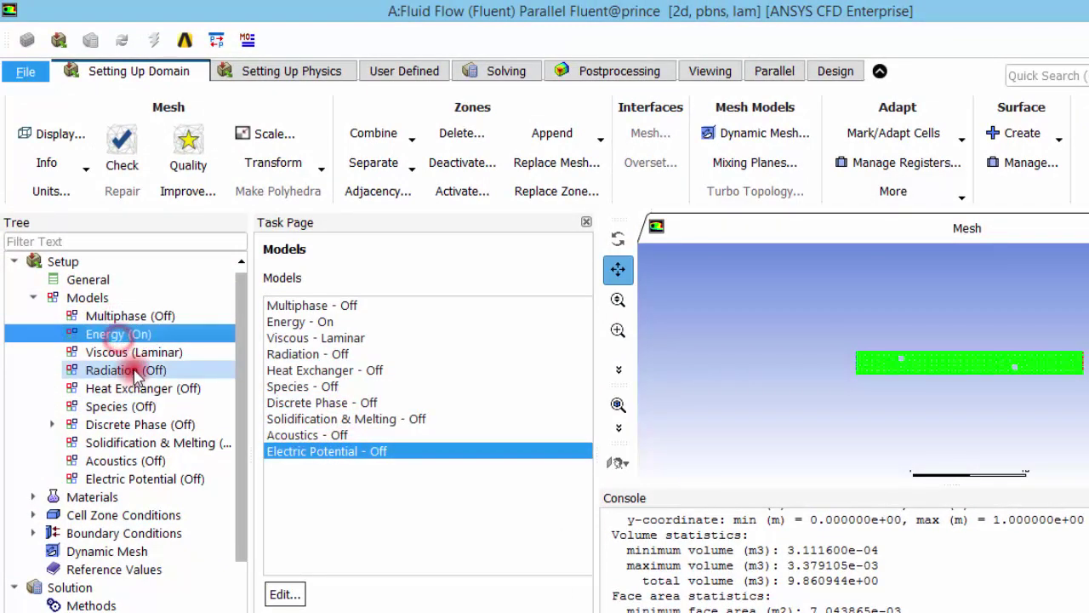
pyautogui.click(134, 371)
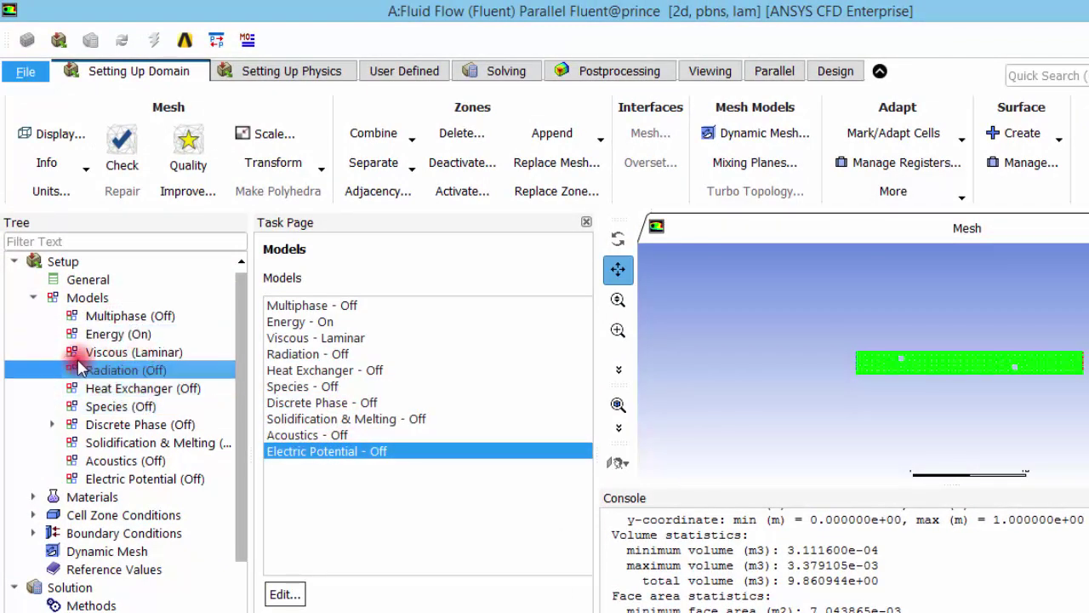
# Step: Open the air material under the fluid materials for editing
pyautogui.click(31, 300)
pyautogui.click(30, 316)
pyautogui.click(76, 334)
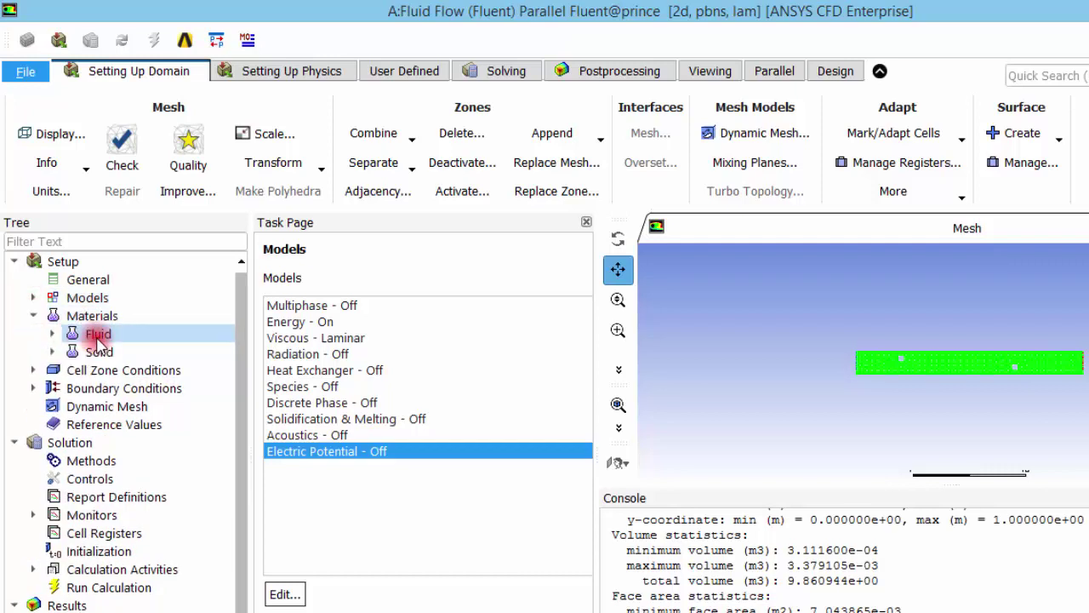
pyautogui.click(53, 334)
pyautogui.doubleClick(116, 353)
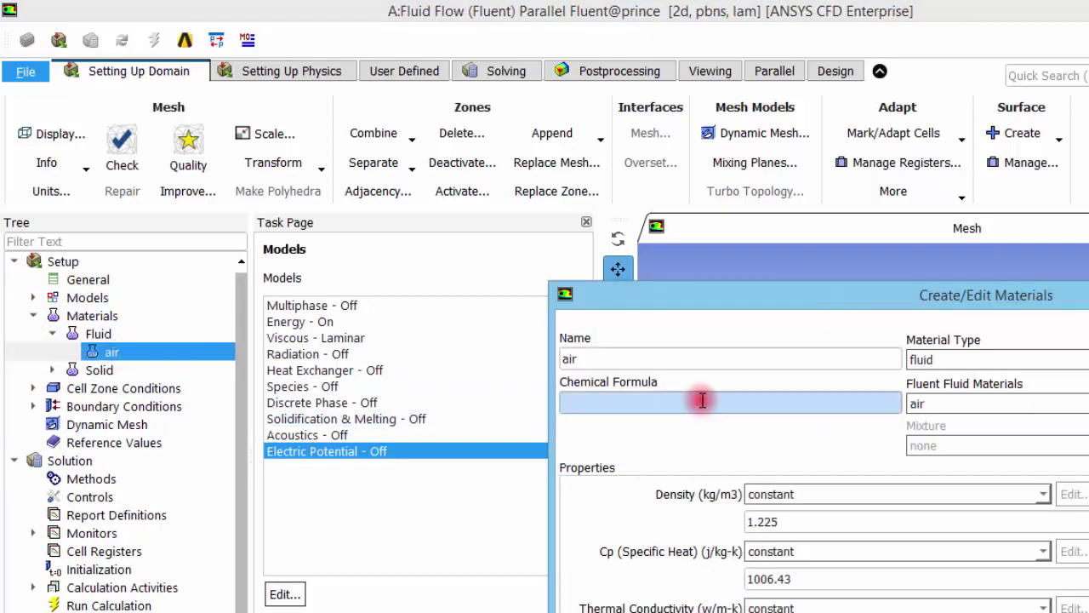
pyautogui.moveTo(827, 300); pyautogui.dragTo(492, 80)
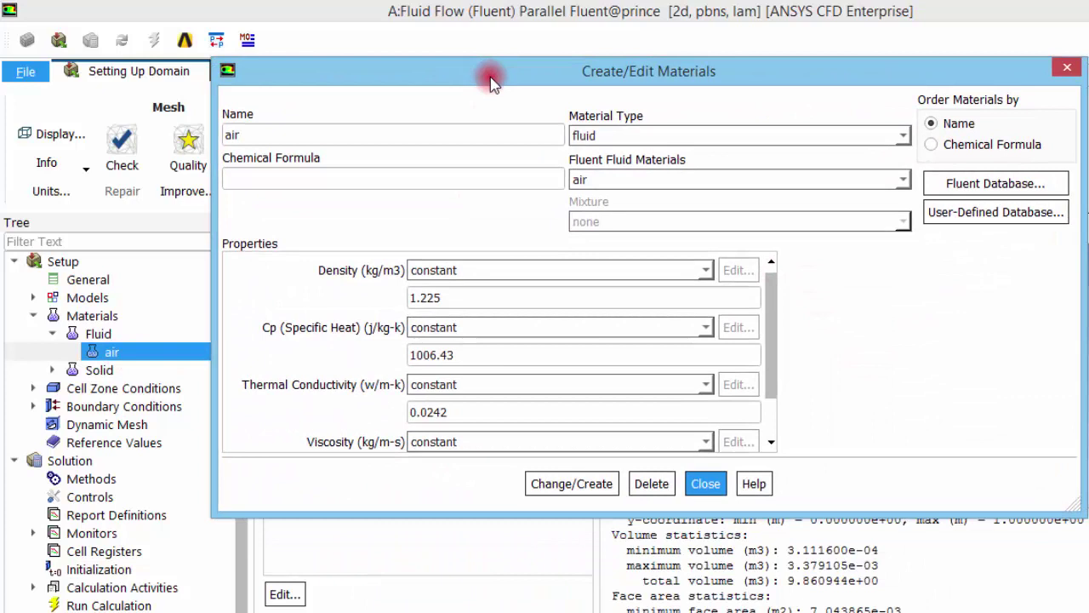
# Step: Copy water-liquid (h2o<l>) from the Fluent material database into the case's fluid materials and close the material dialogs
pyautogui.click(959, 183)
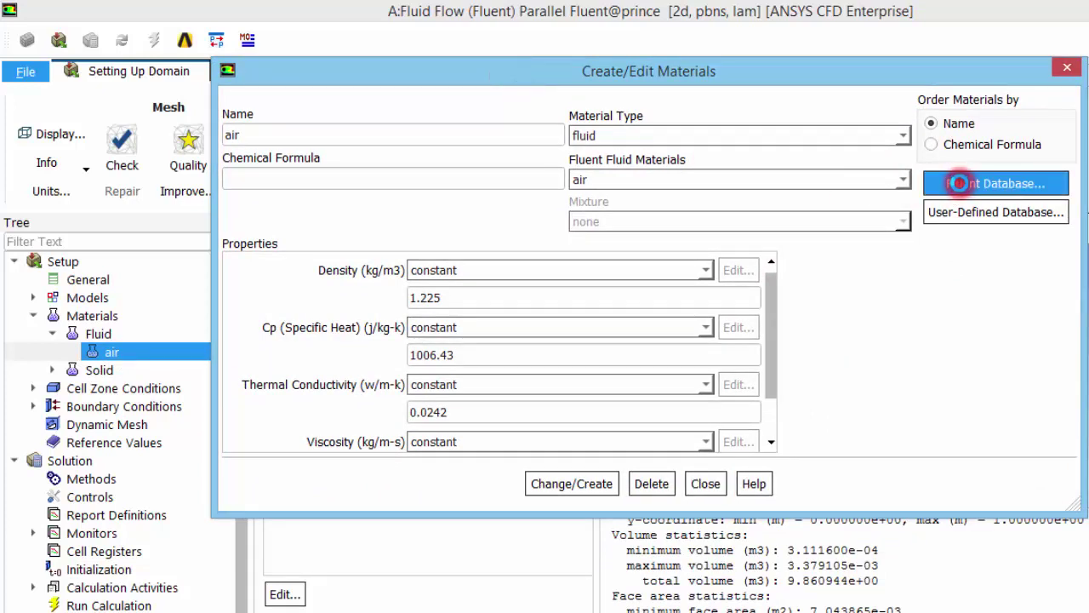
pyautogui.click(894, 377)
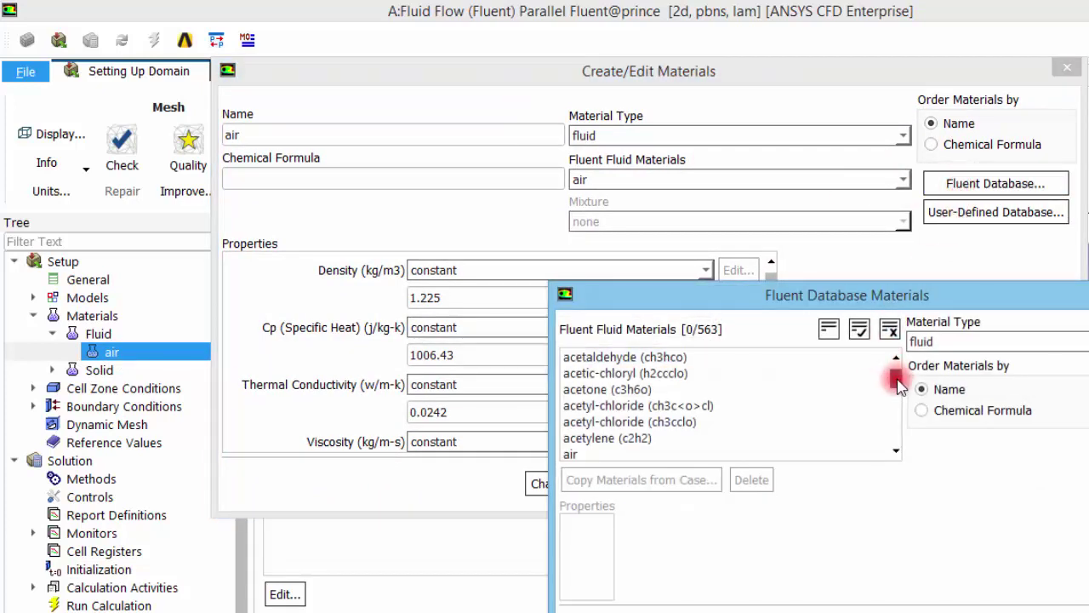
pyautogui.click(891, 442)
pyautogui.click(651, 406)
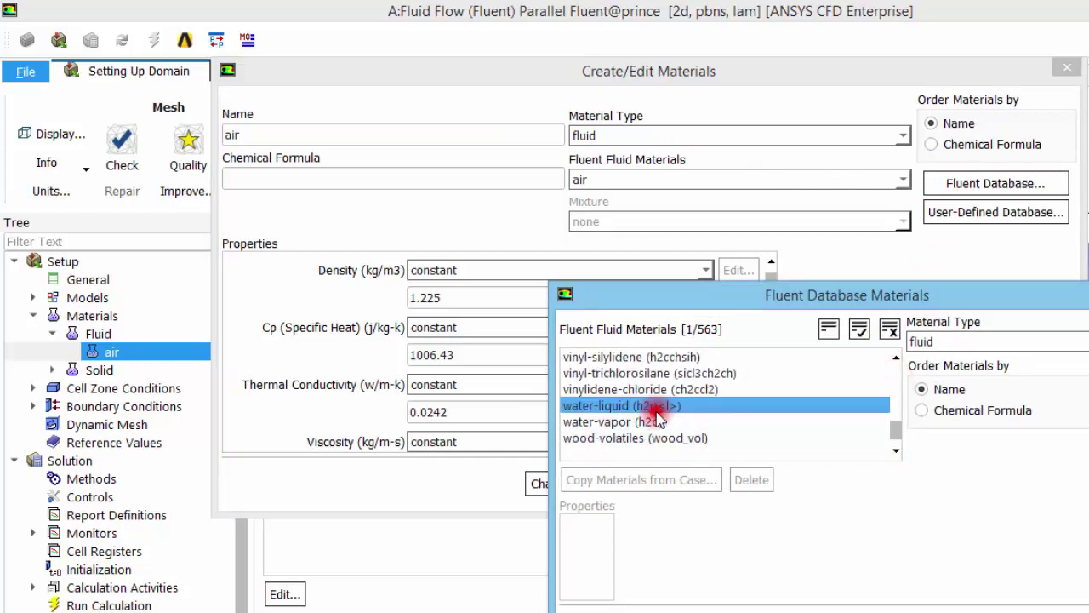
pyautogui.moveTo(909, 298); pyautogui.dragTo(816, 71)
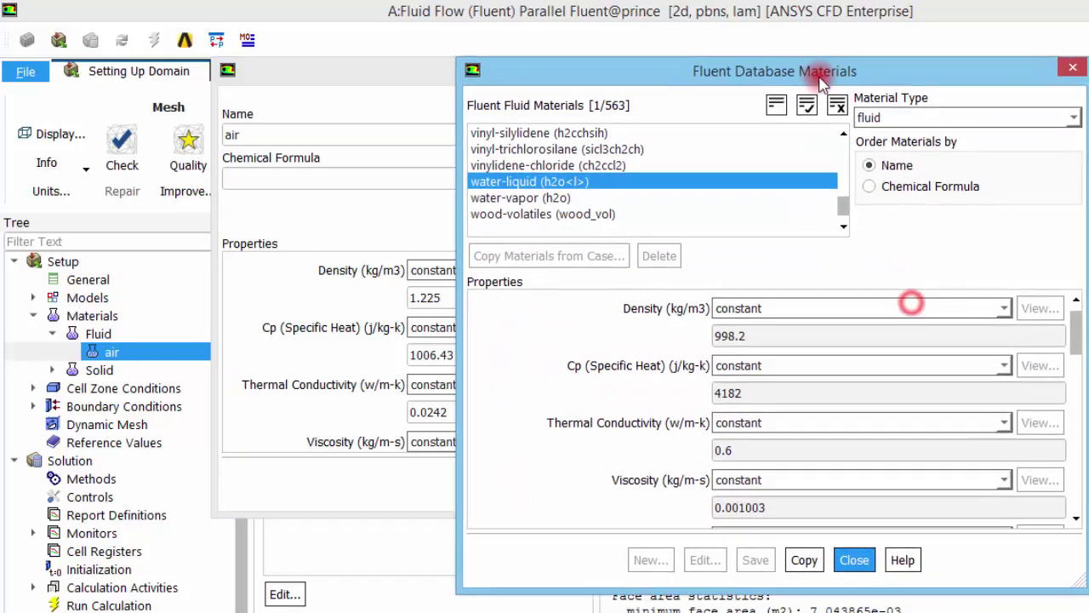
pyautogui.click(804, 558)
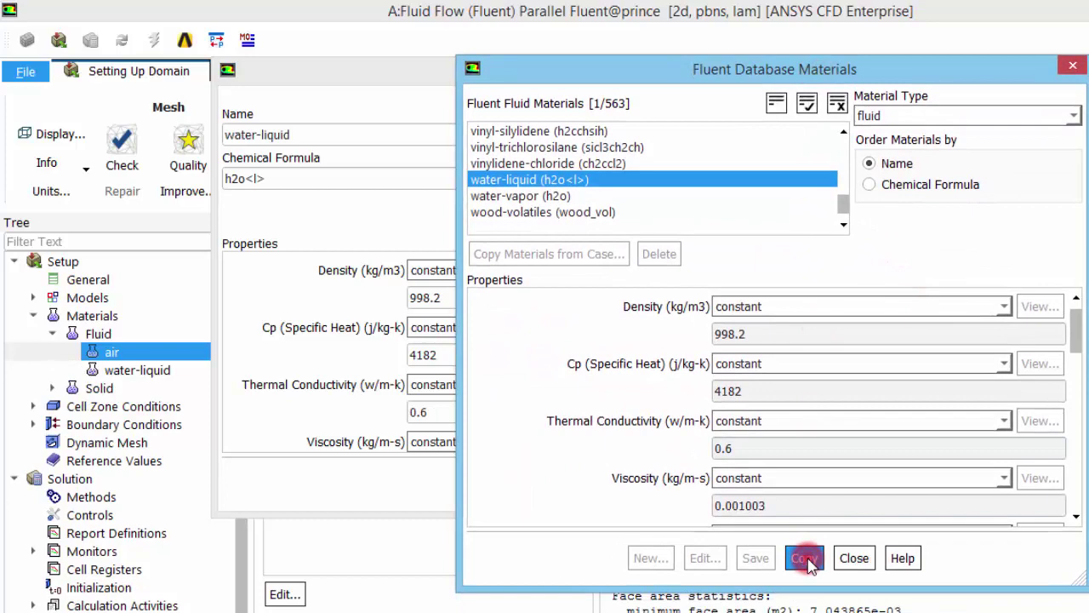
pyautogui.click(854, 558)
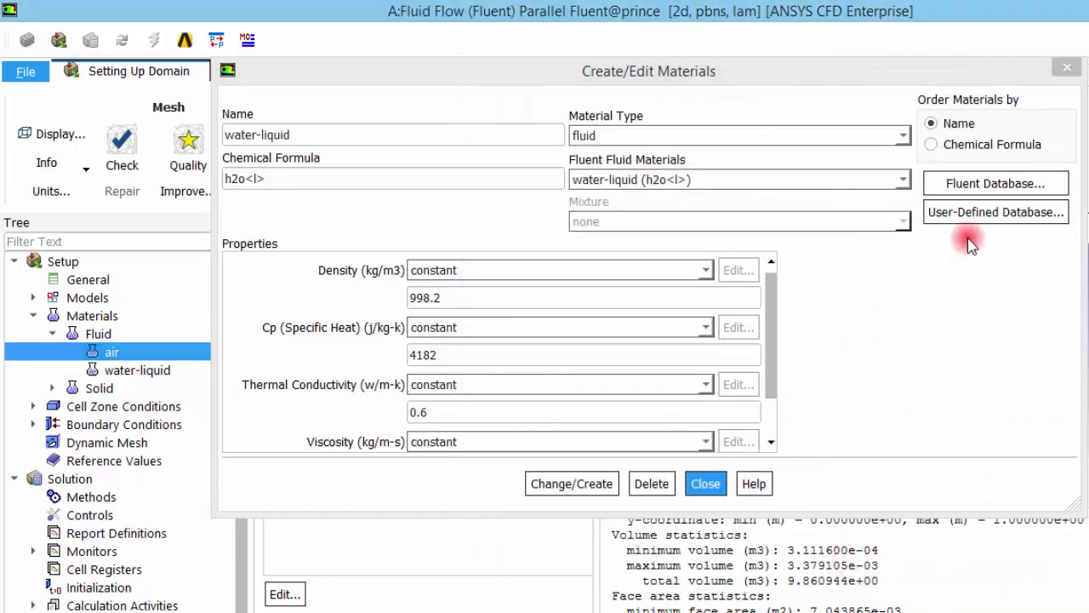
pyautogui.click(703, 483)
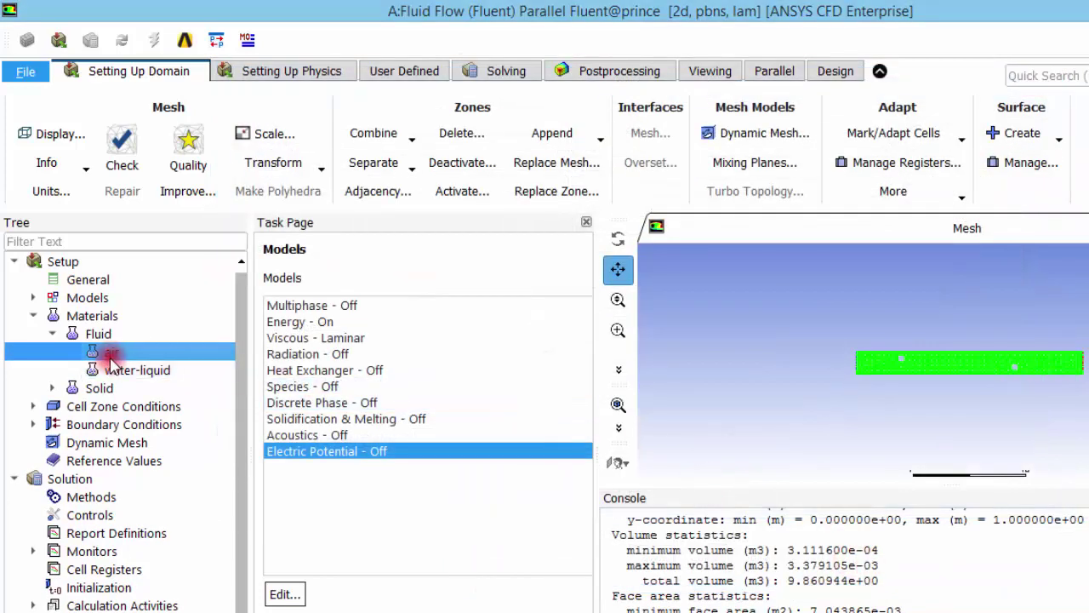
pyautogui.click(52, 334)
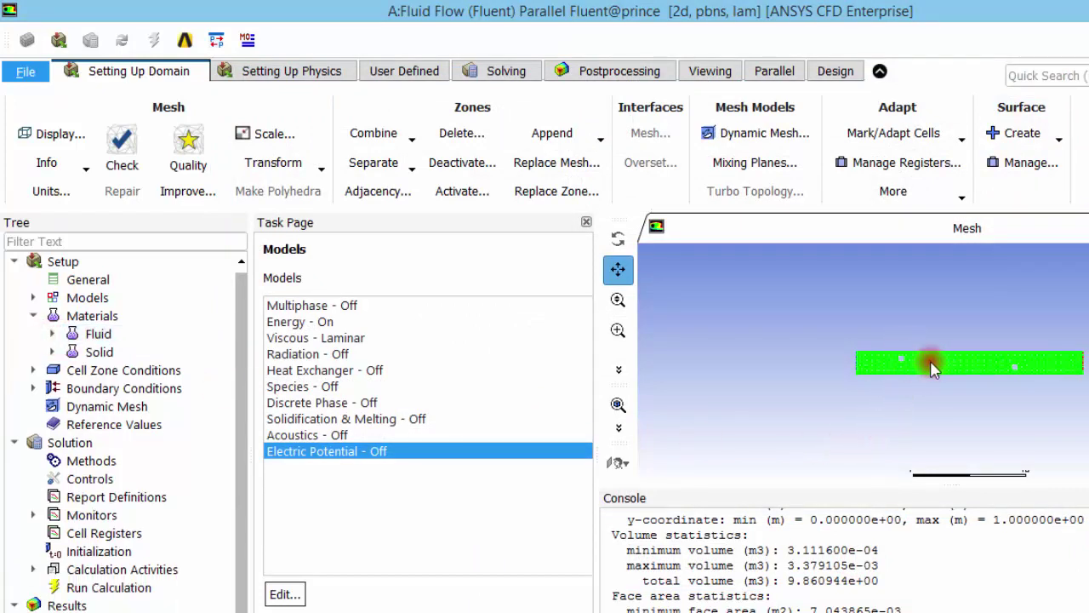
# Step: Assign water-liquid as the material of the surface_body cell zone
pyautogui.scroll(3, 936, 357)
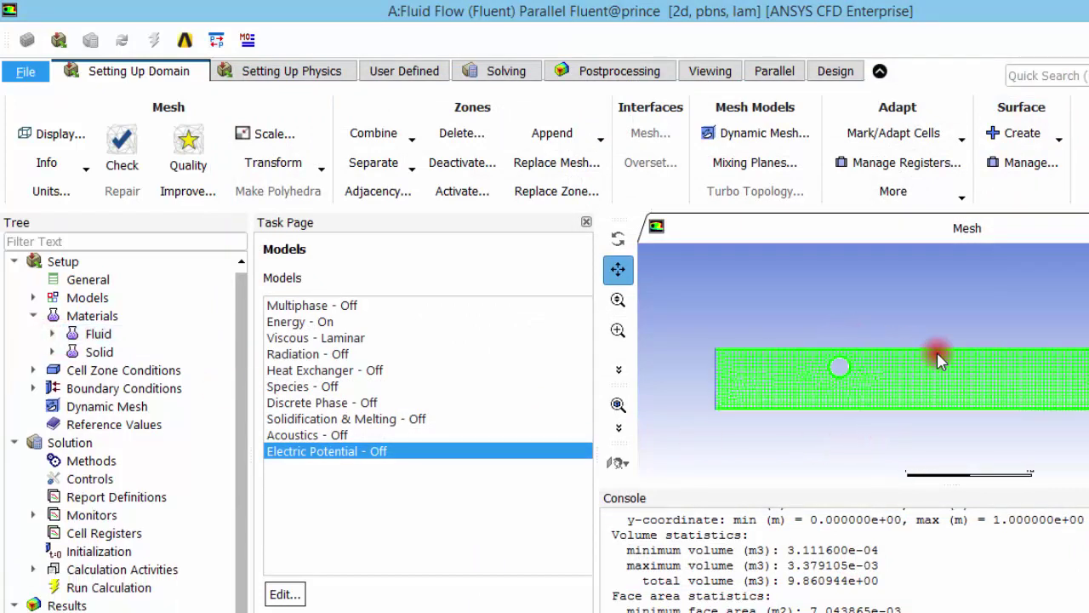
pyautogui.click(32, 370)
pyautogui.click(93, 388)
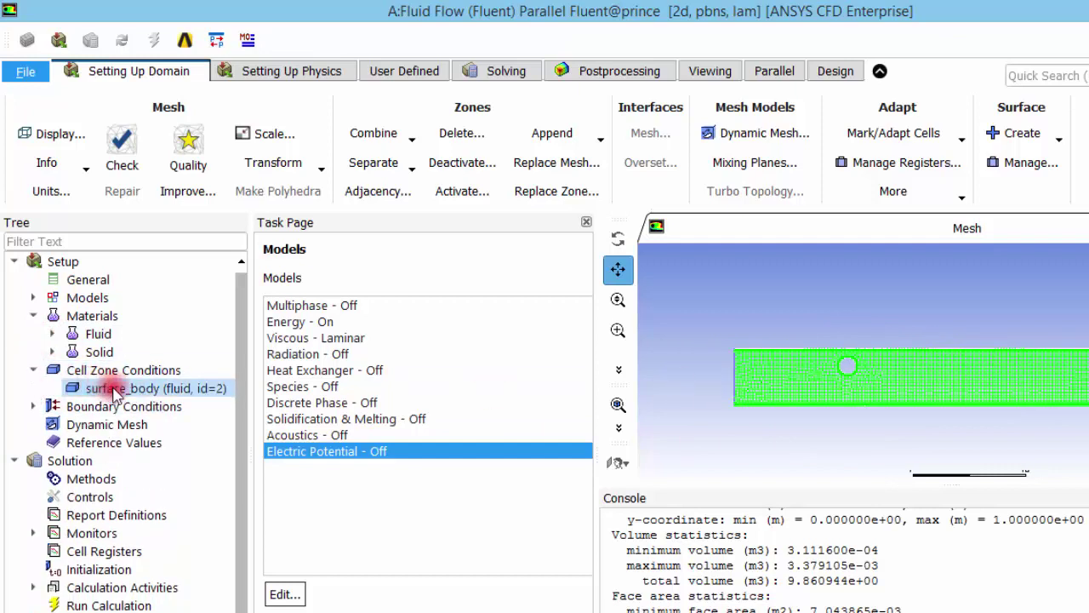
pyautogui.click(114, 388)
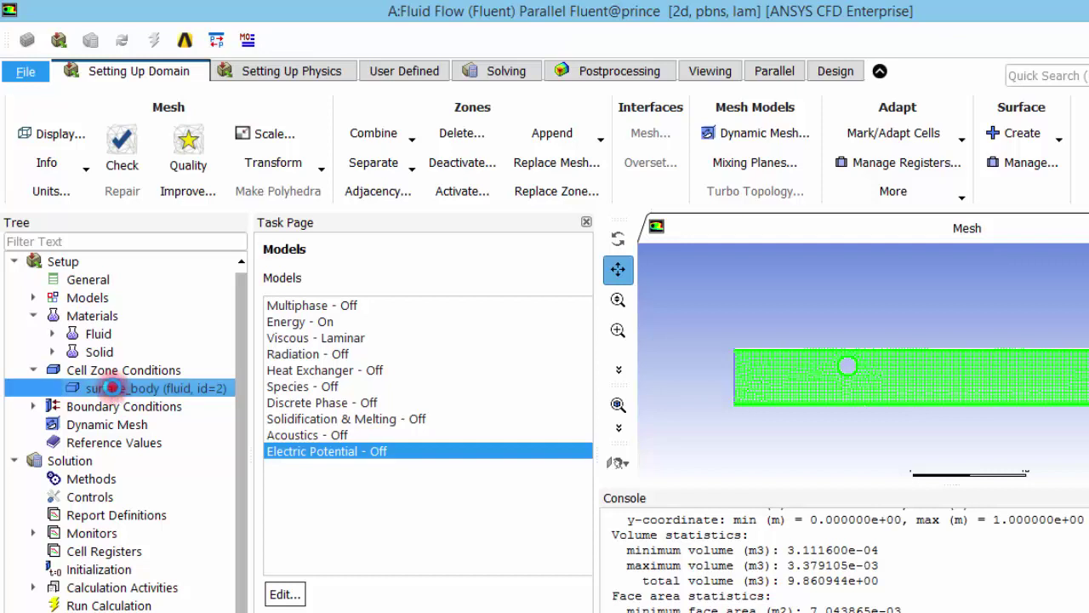
pyautogui.doubleClick(113, 388)
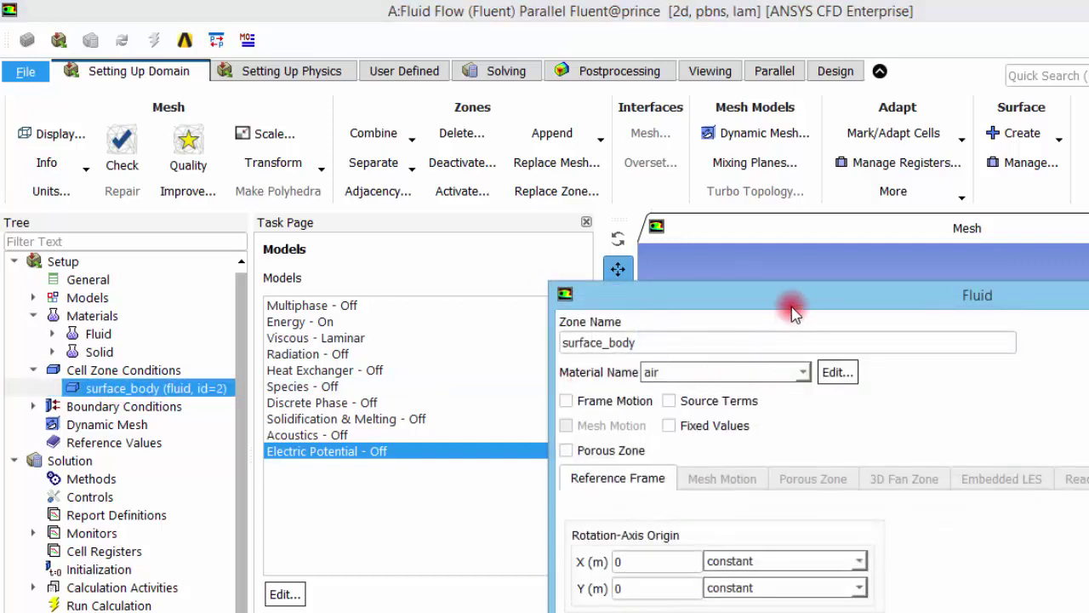
pyautogui.moveTo(792, 313); pyautogui.dragTo(632, 184)
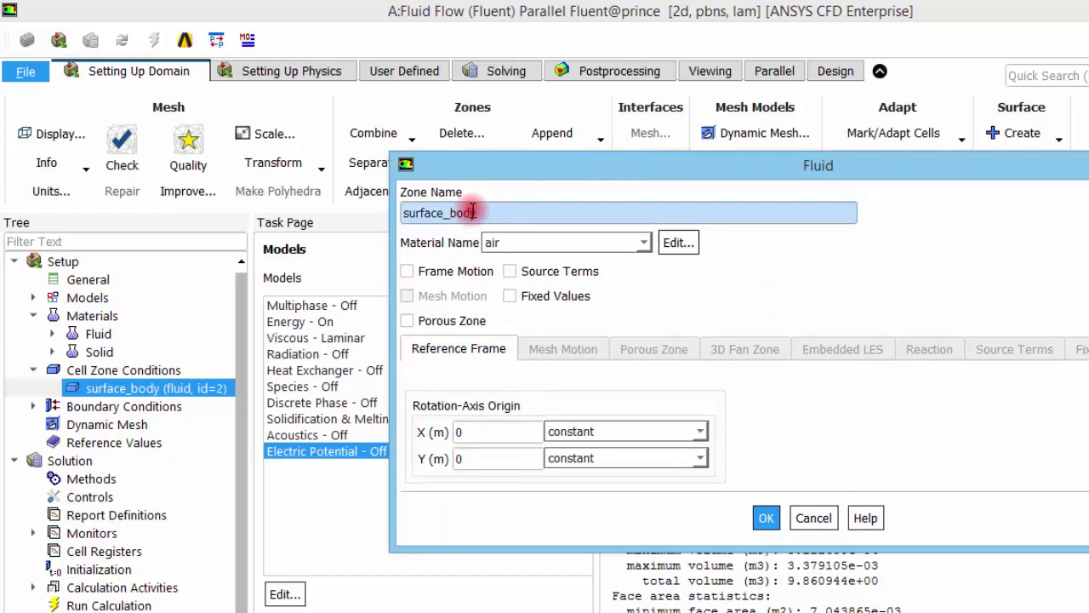
pyautogui.click(644, 243)
pyautogui.click(587, 259)
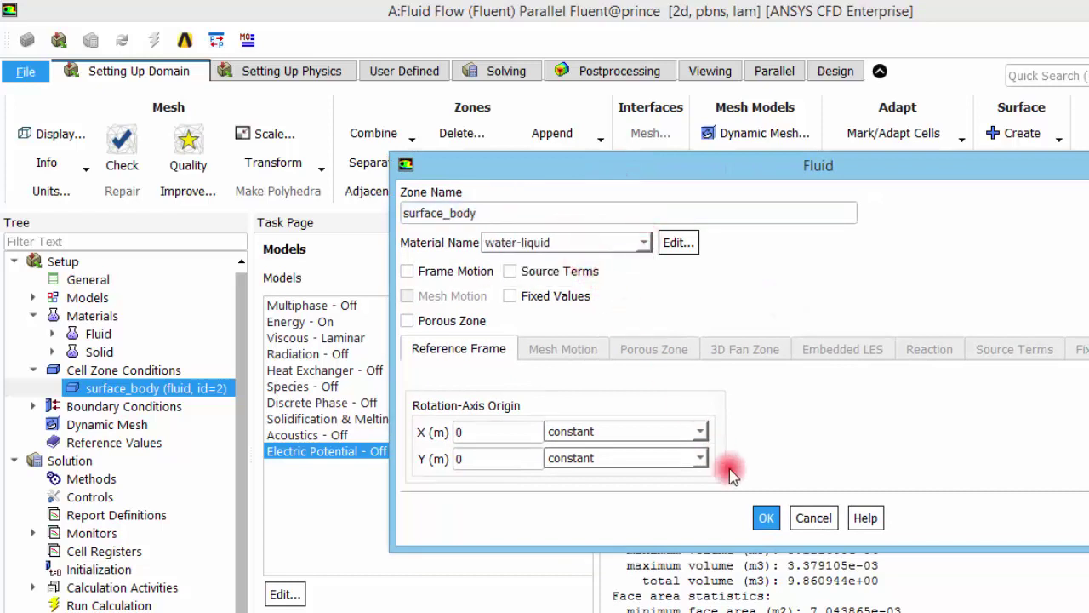
pyautogui.click(765, 517)
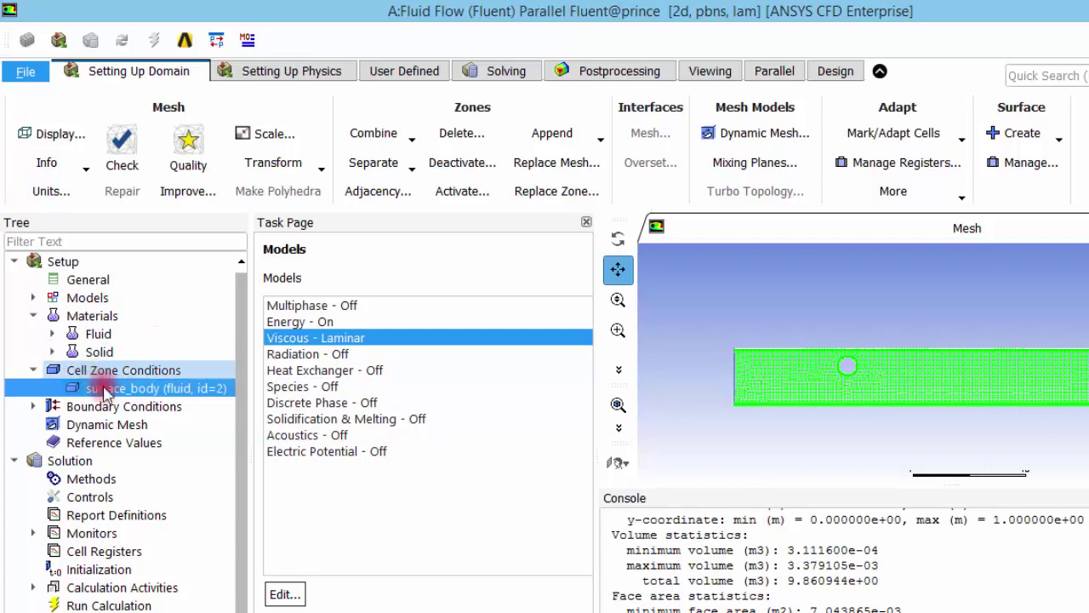
pyautogui.click(52, 333)
pyautogui.click(121, 354)
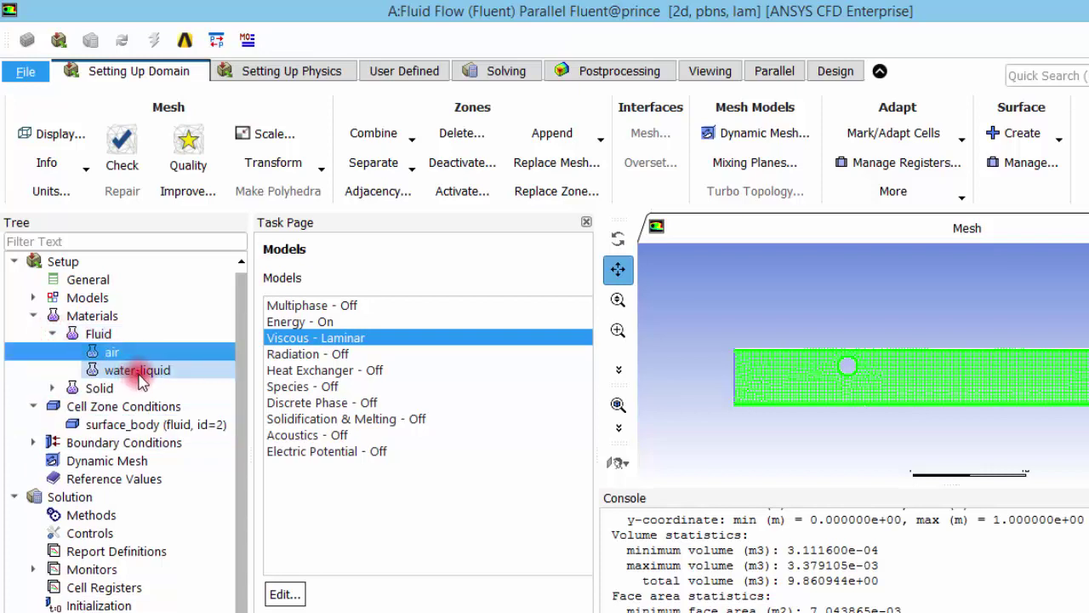
pyautogui.click(139, 374)
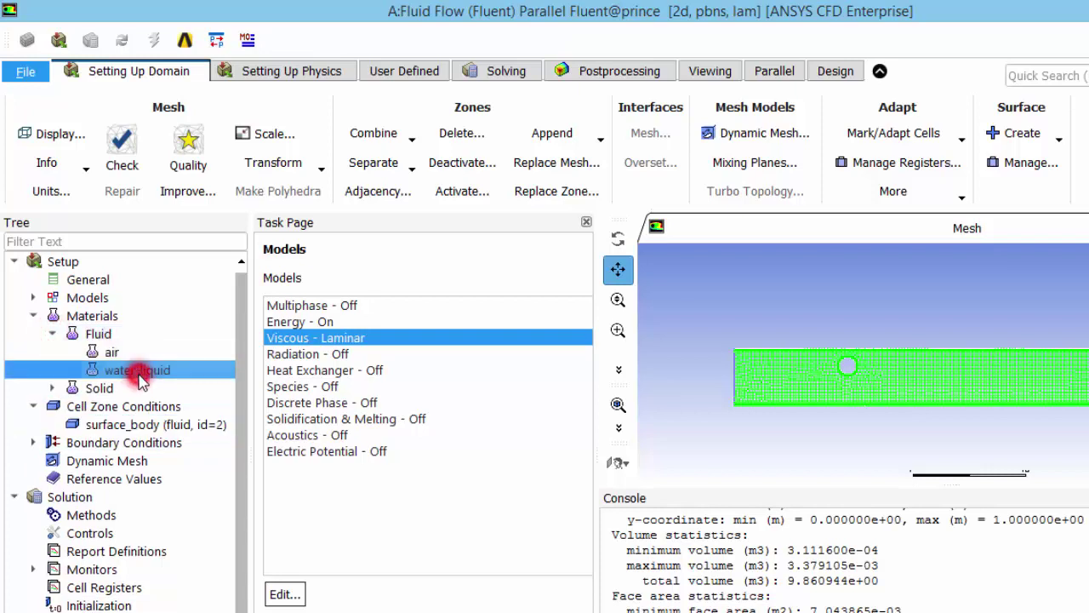
pyautogui.click(100, 426)
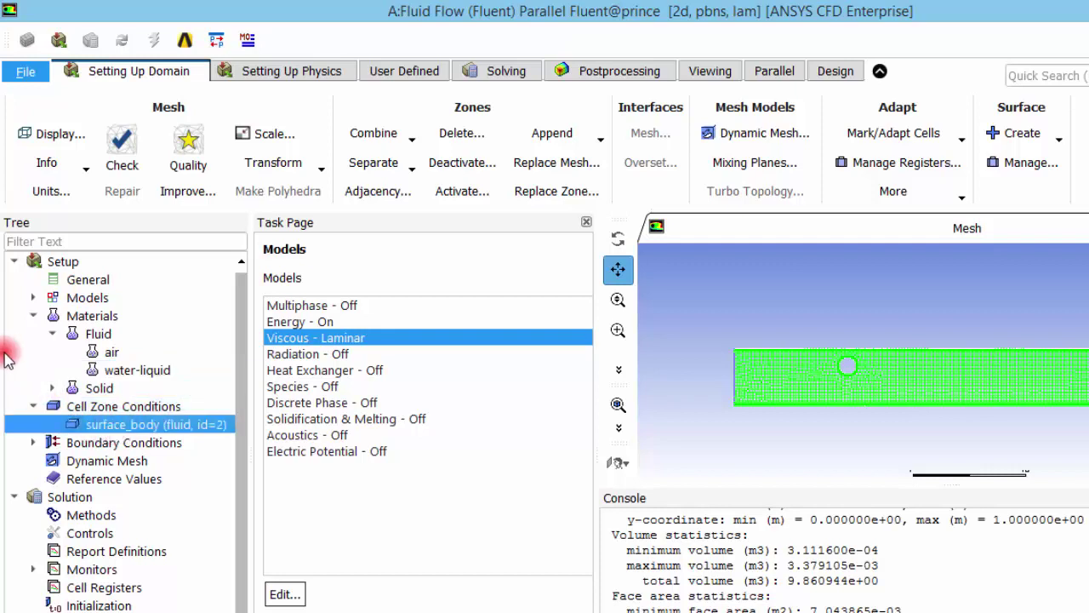
# Step: Open the massflow-inlet boundary condition and set its mass flow rate to 0.01 kg/s
pyautogui.click(32, 316)
pyautogui.click(32, 333)
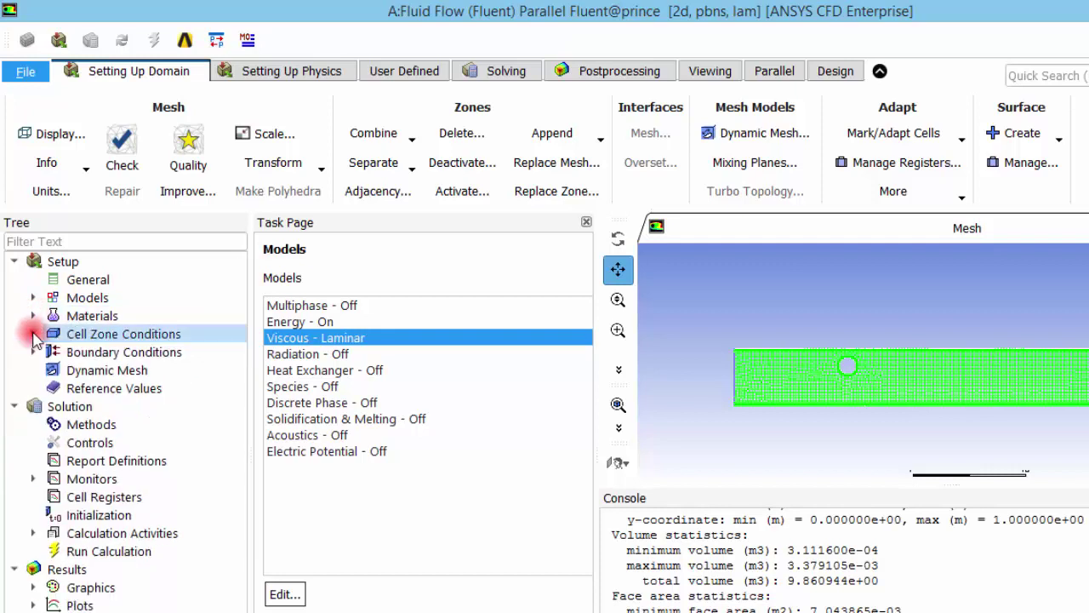
pyautogui.click(32, 351)
pyautogui.click(126, 388)
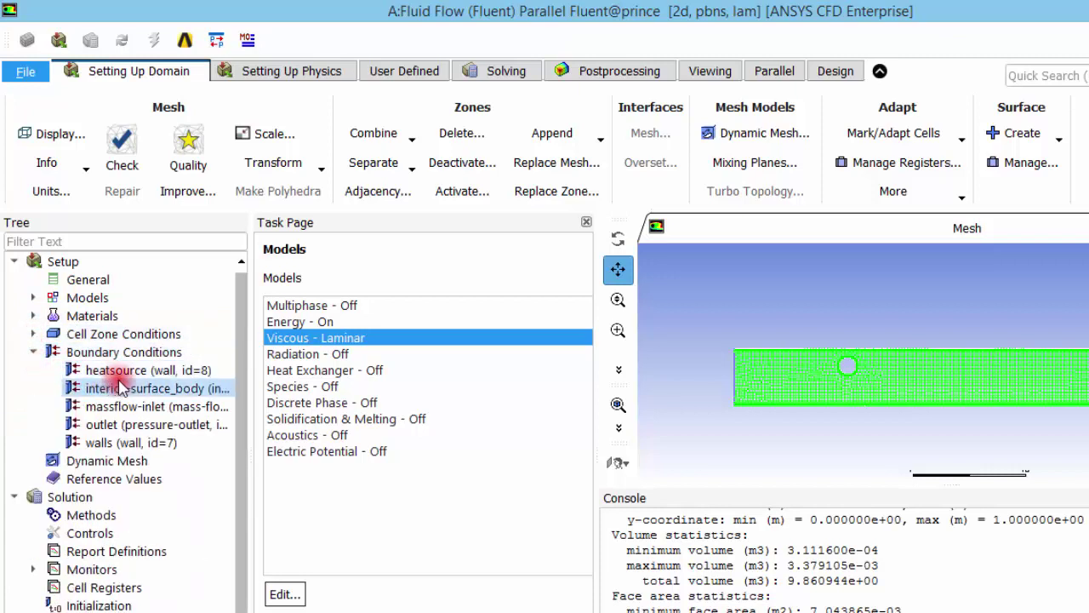
pyautogui.click(130, 422)
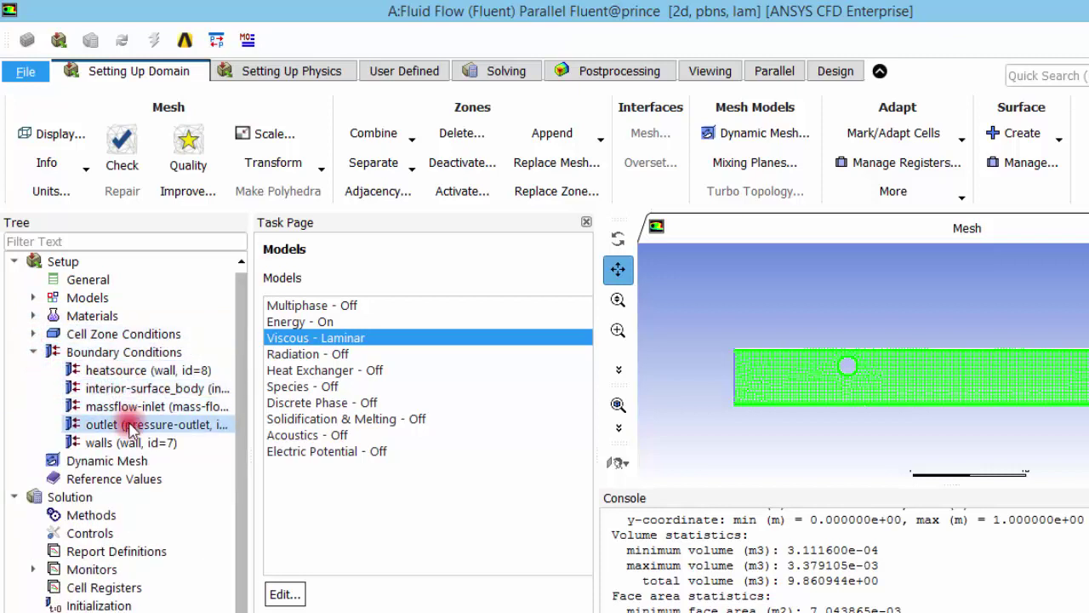
pyautogui.click(146, 408)
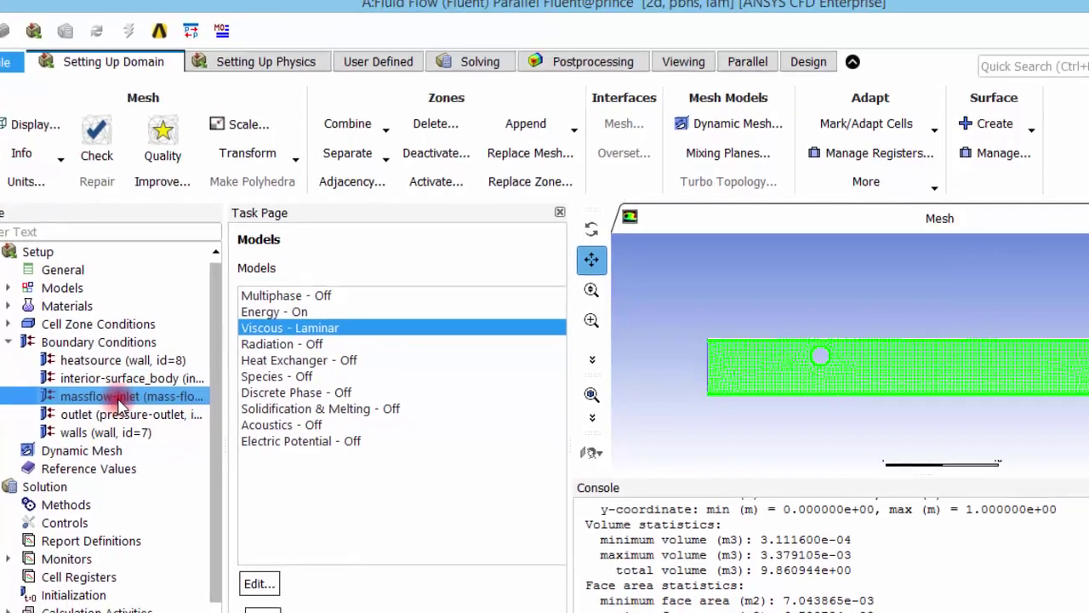
pyautogui.doubleClick(145, 407)
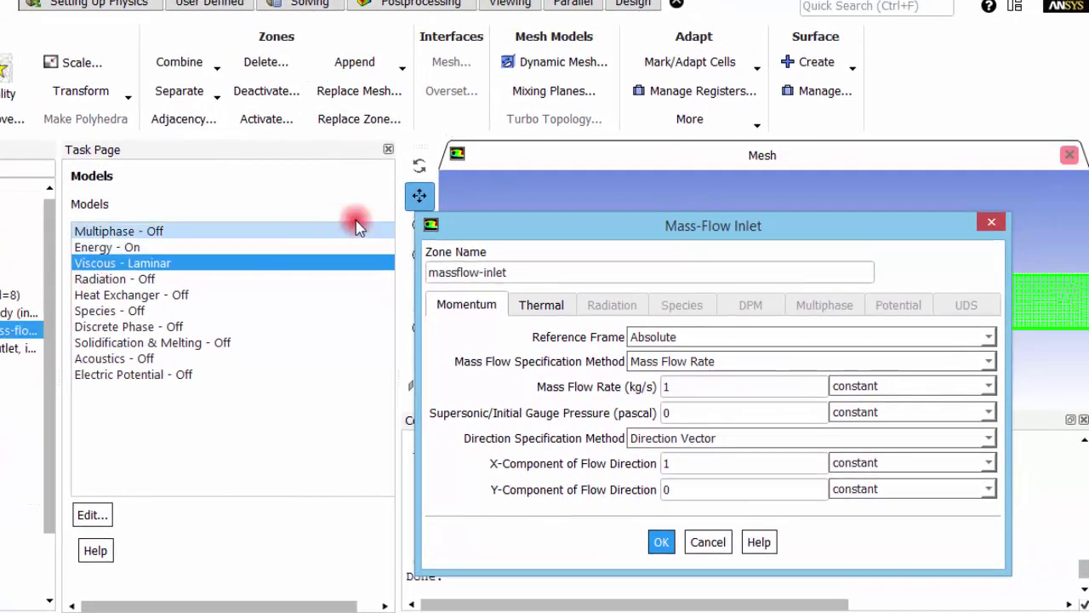
pyautogui.moveTo(594, 230); pyautogui.dragTo(432, 75)
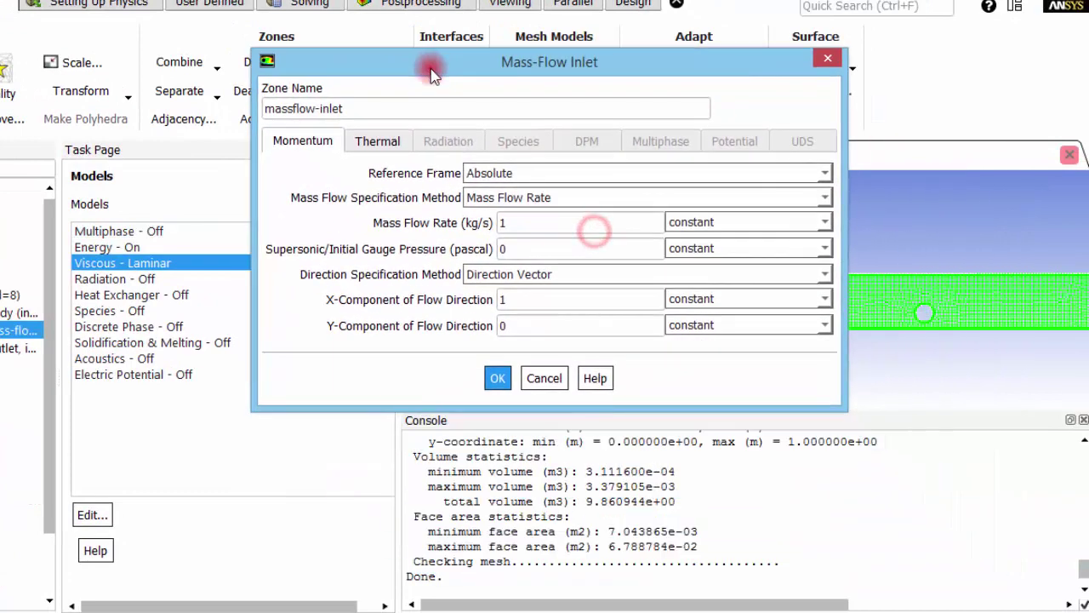
pyautogui.doubleClick(515, 222)
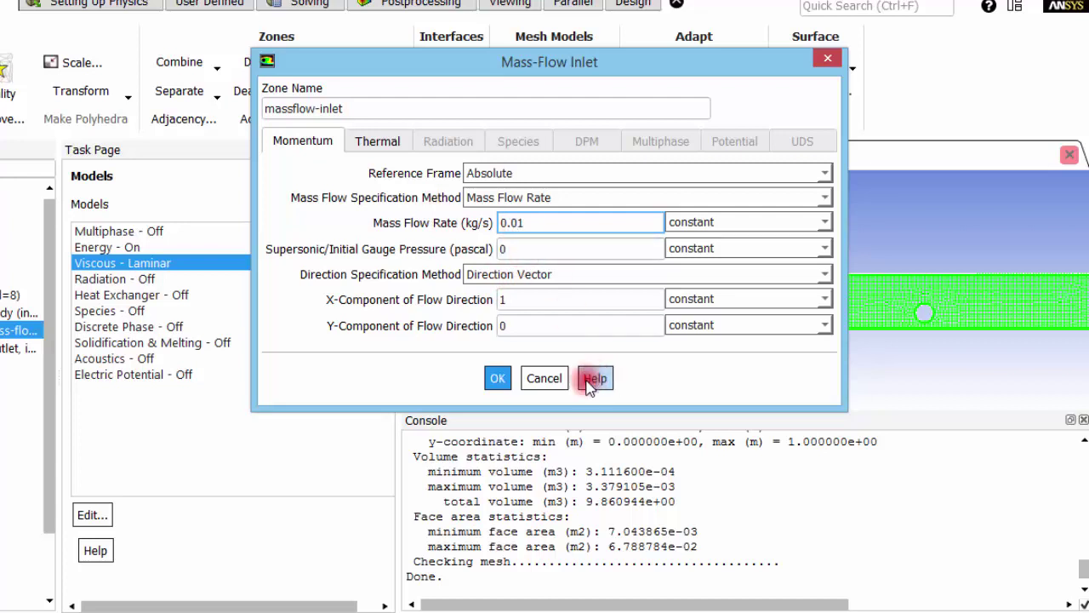
# Step: Set the mass-flow inlet's direction specification method to Normal to Boundary and apply the inlet settings
pyautogui.click(529, 275)
pyautogui.click(523, 306)
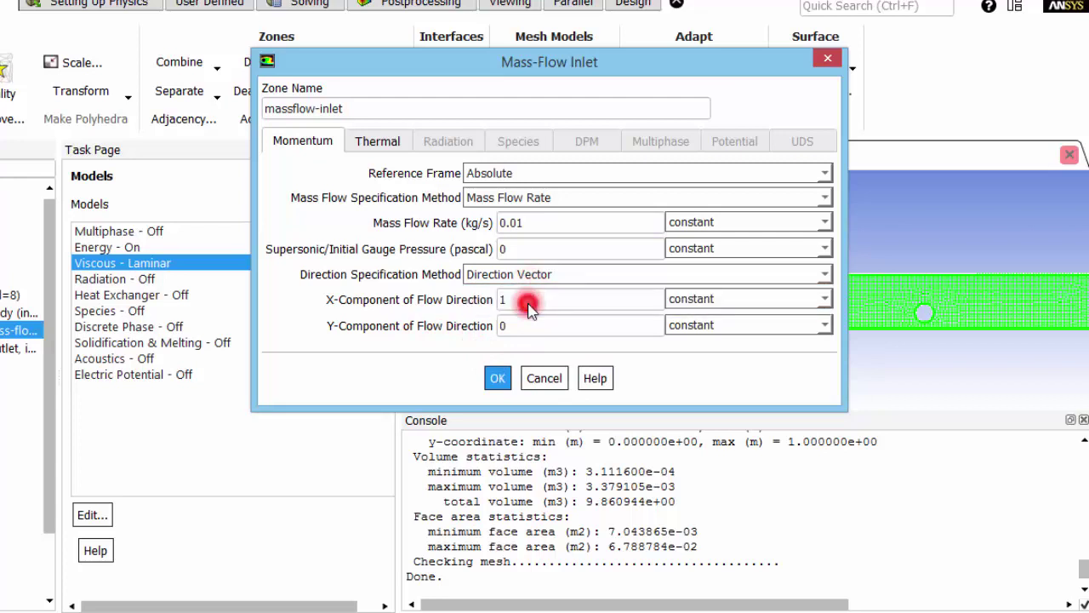
pyautogui.moveTo(718, 60); pyautogui.dragTo(554, 384)
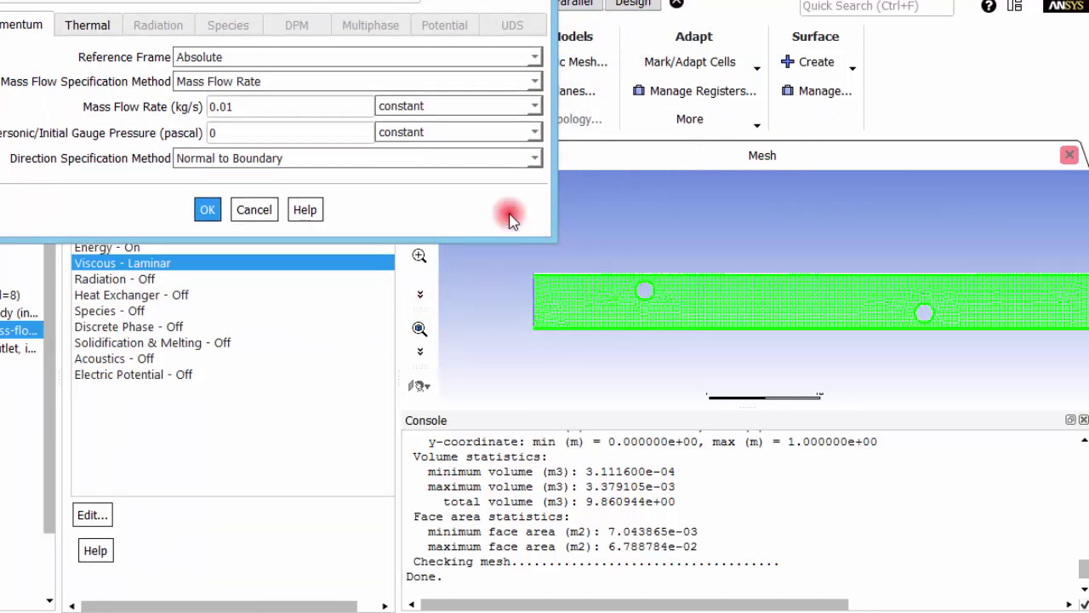
pyautogui.click(278, 162)
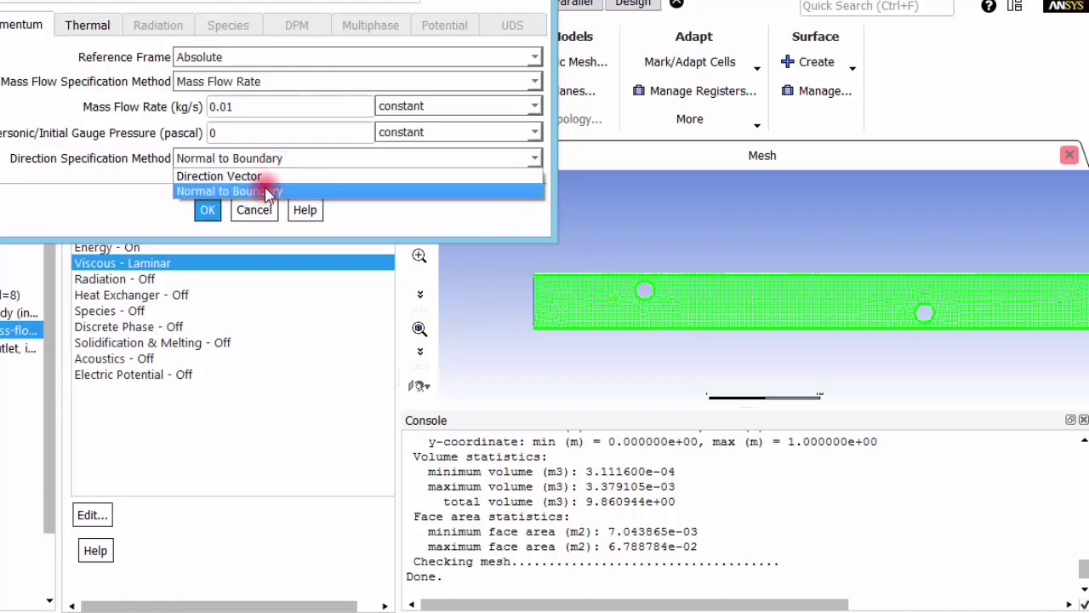
pyautogui.click(261, 175)
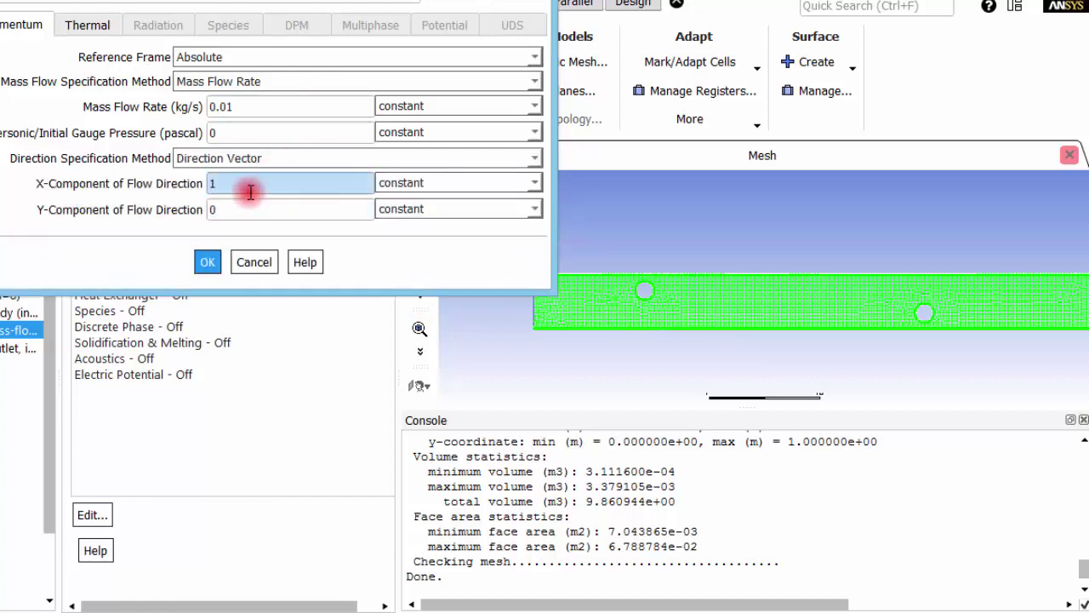
pyautogui.click(261, 164)
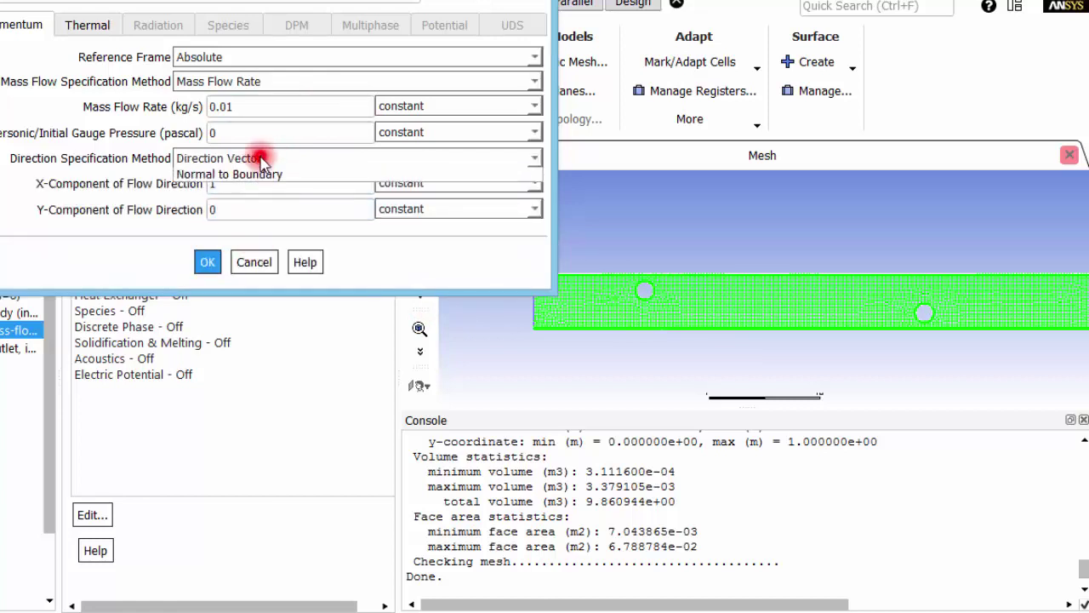
pyautogui.click(260, 193)
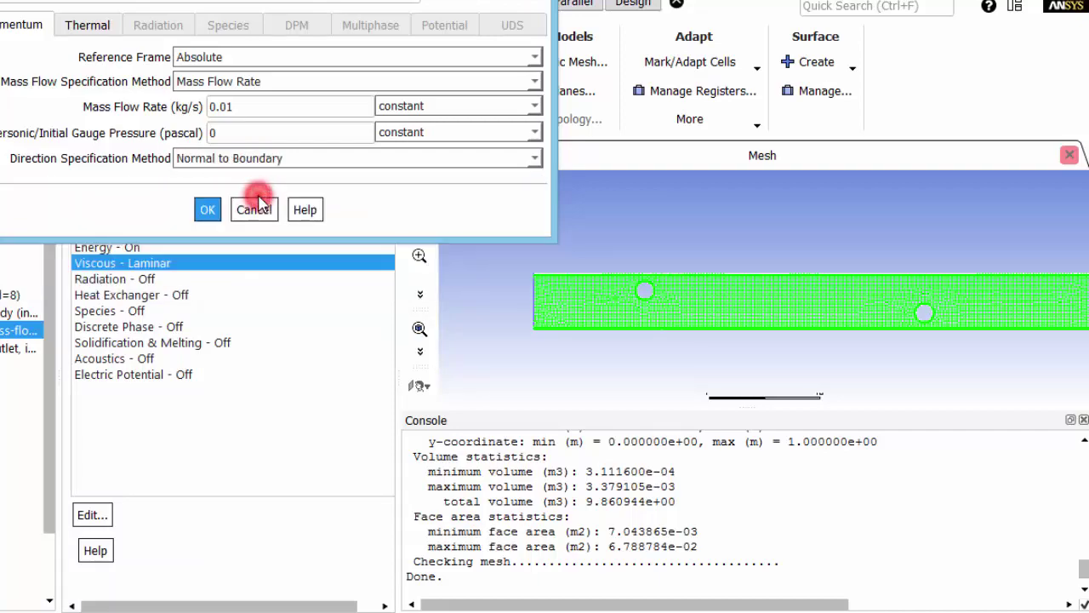
pyautogui.click(208, 210)
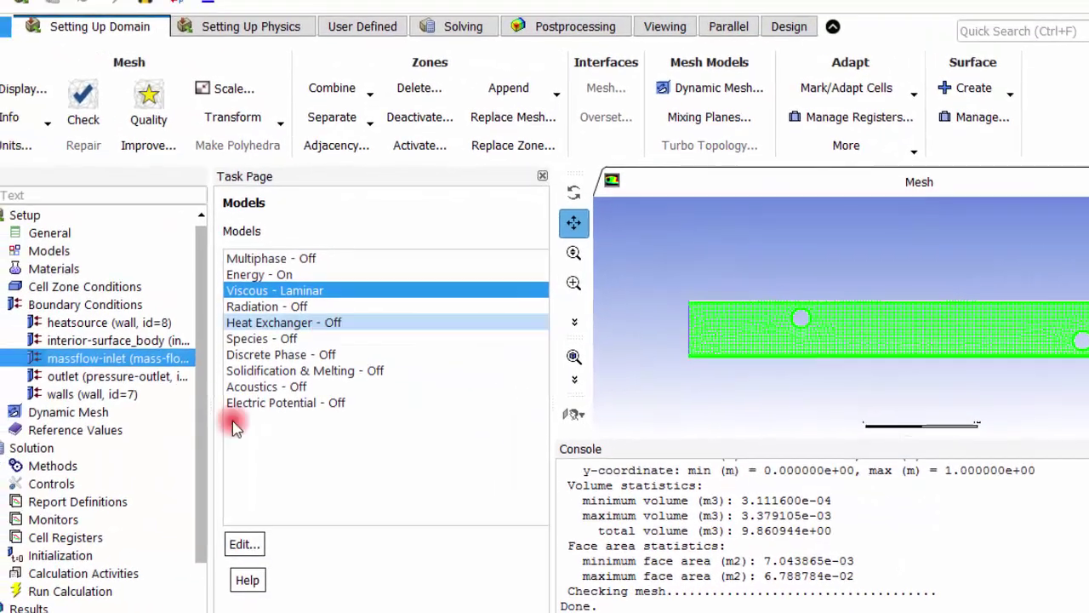
# Step: Review the outlet's gauge pressure and backflow settings in its pressure-outlet conditions, then close them without applying changes
pyautogui.click(128, 384)
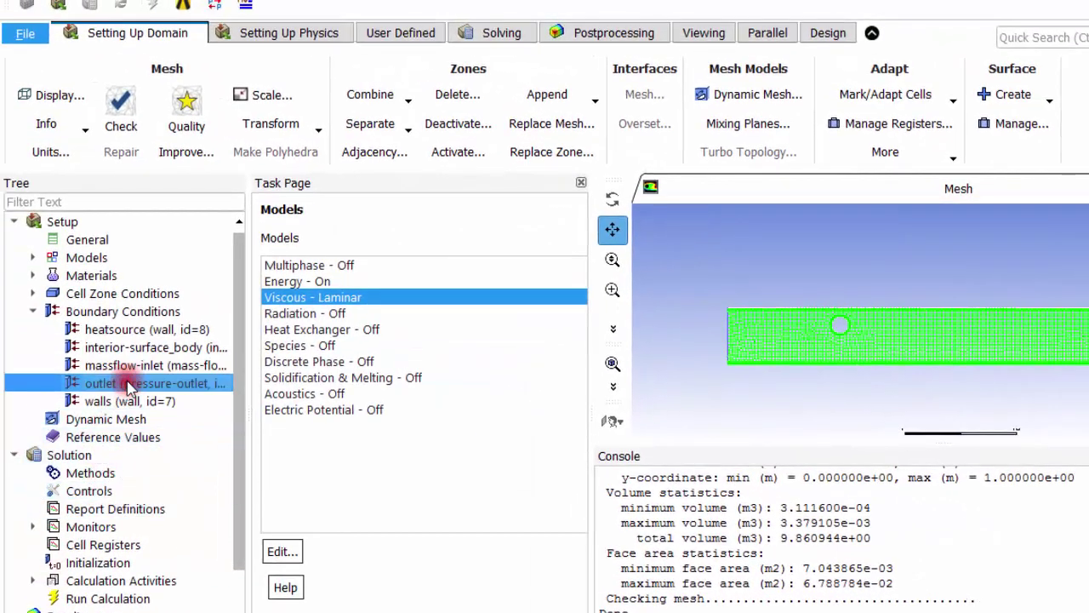
pyautogui.doubleClick(127, 384)
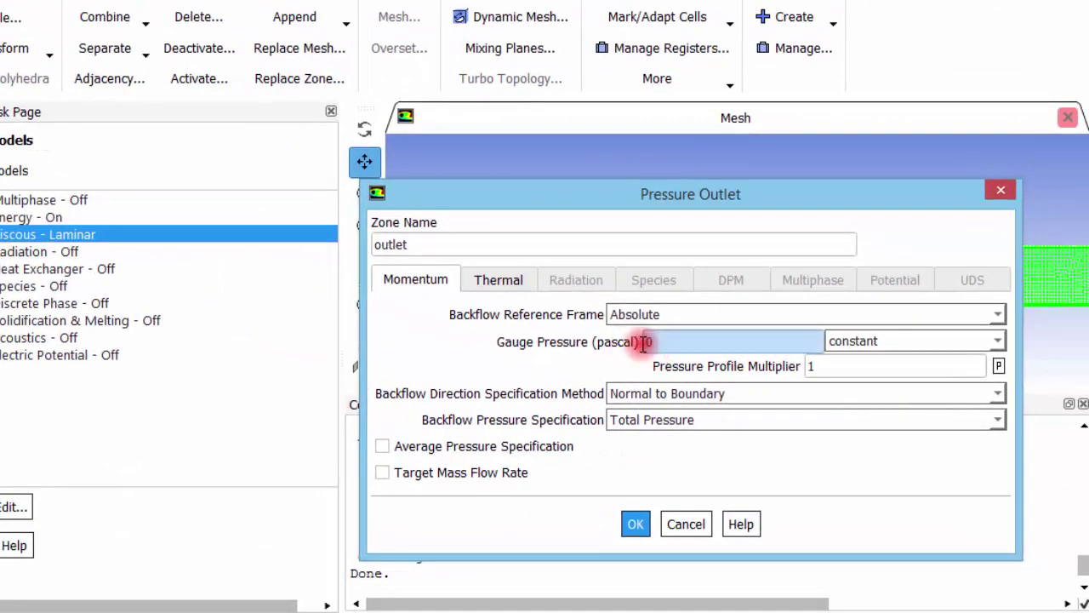
pyautogui.click(668, 341)
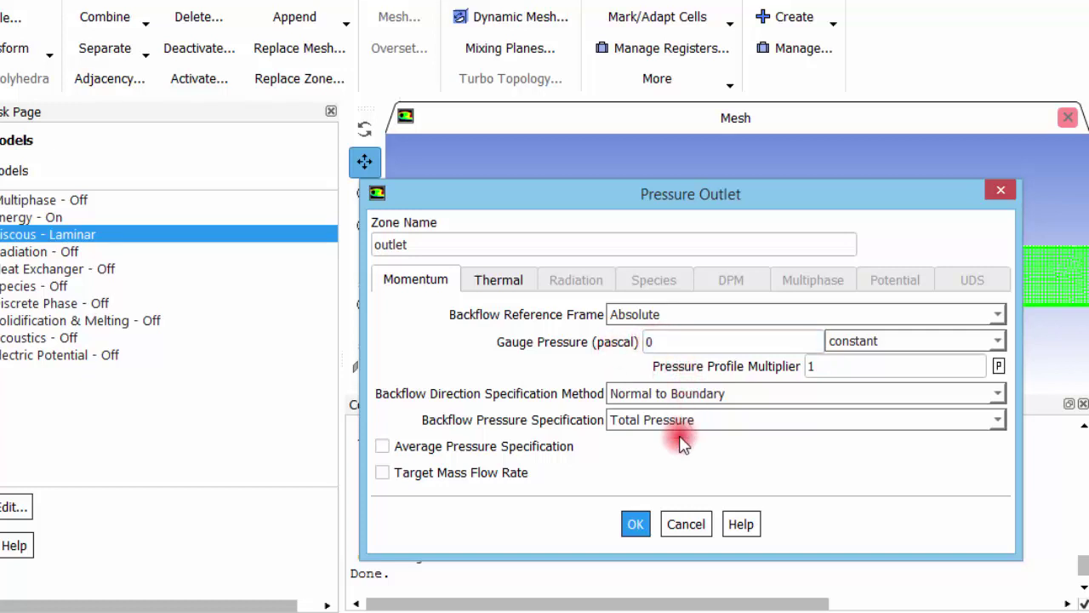
pyautogui.click(687, 524)
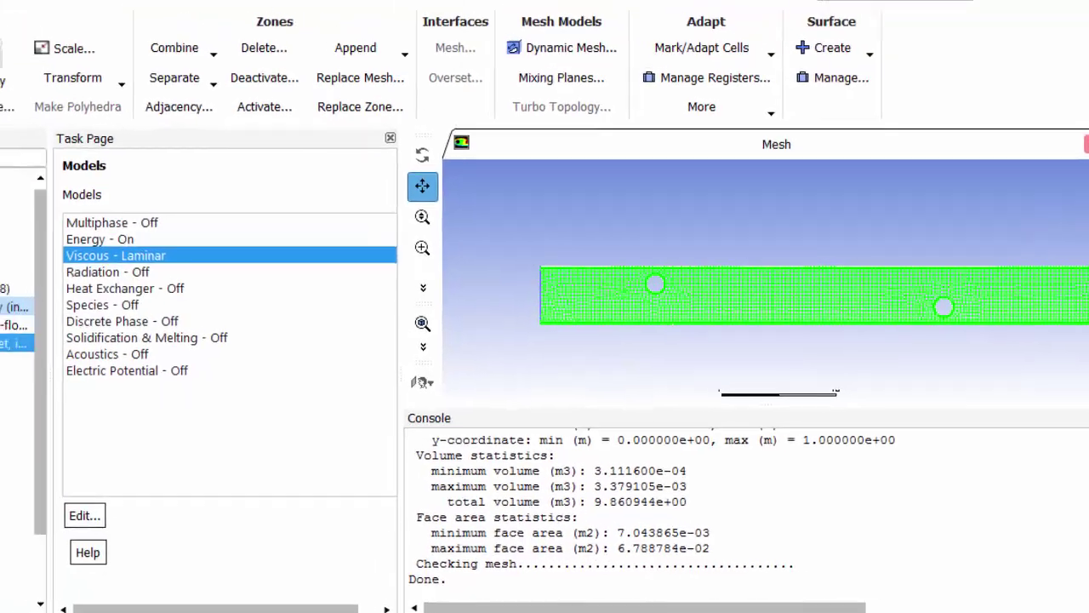
# Step: Set the massflow-inlet's thermal condition to a total temperature of 30 °C and apply it
pyautogui.click(66, 234)
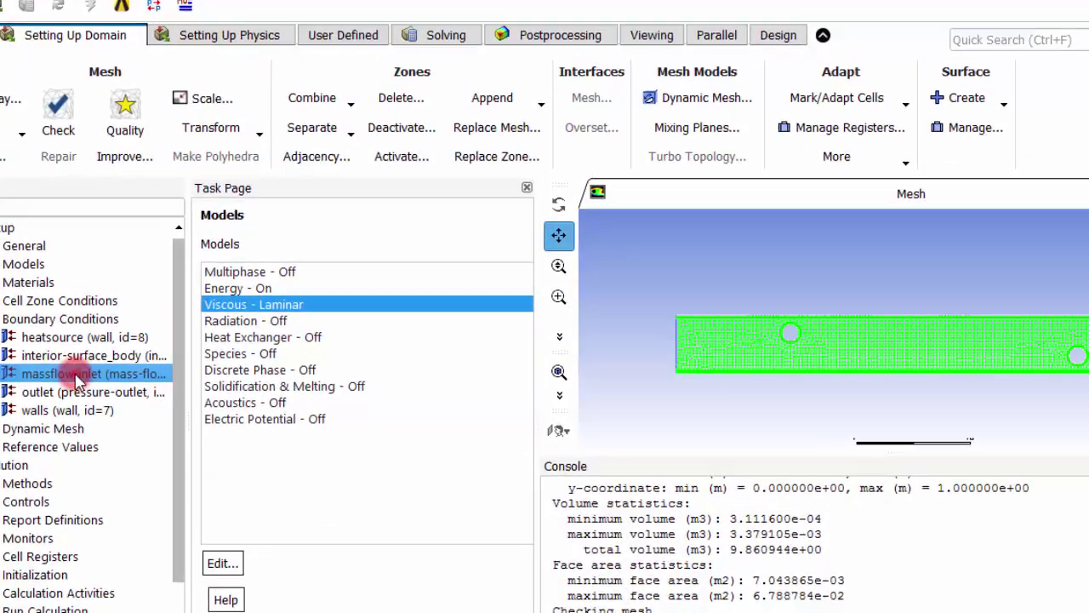
pyautogui.doubleClick(76, 381)
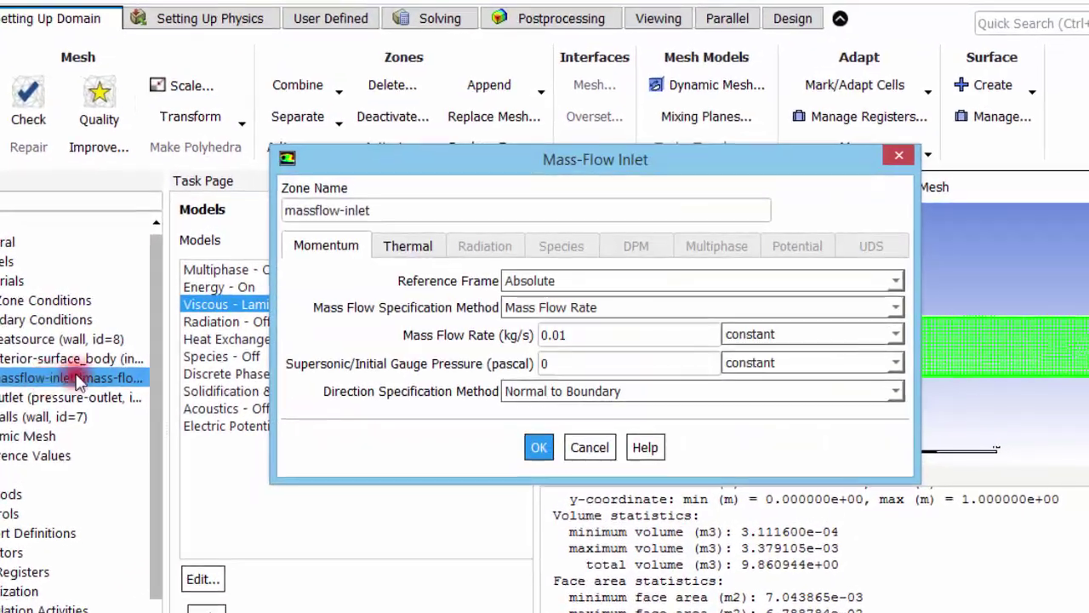
pyautogui.click(416, 247)
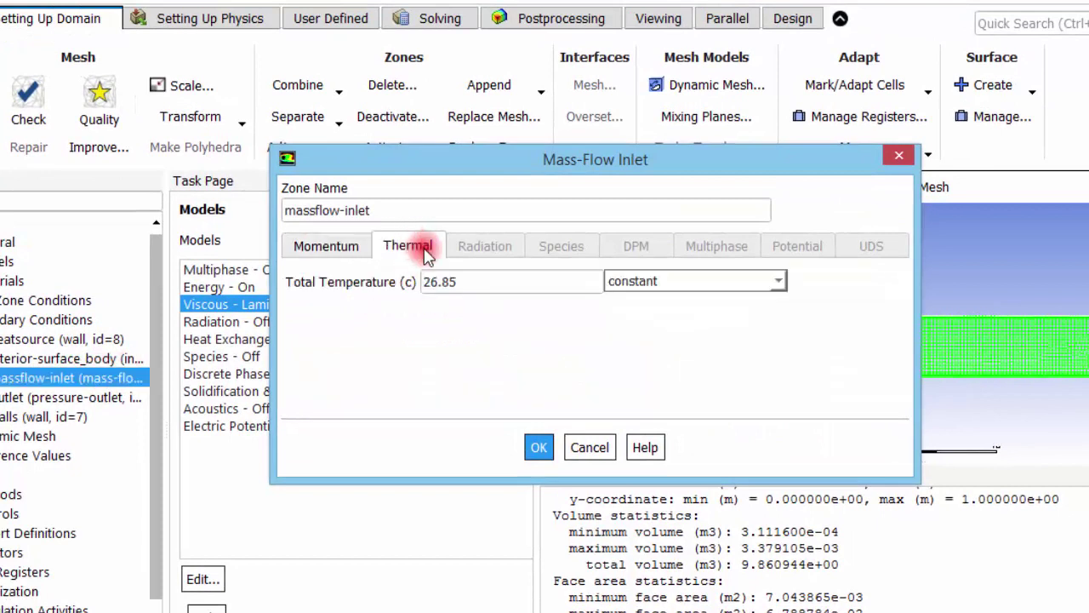
pyautogui.doubleClick(483, 283)
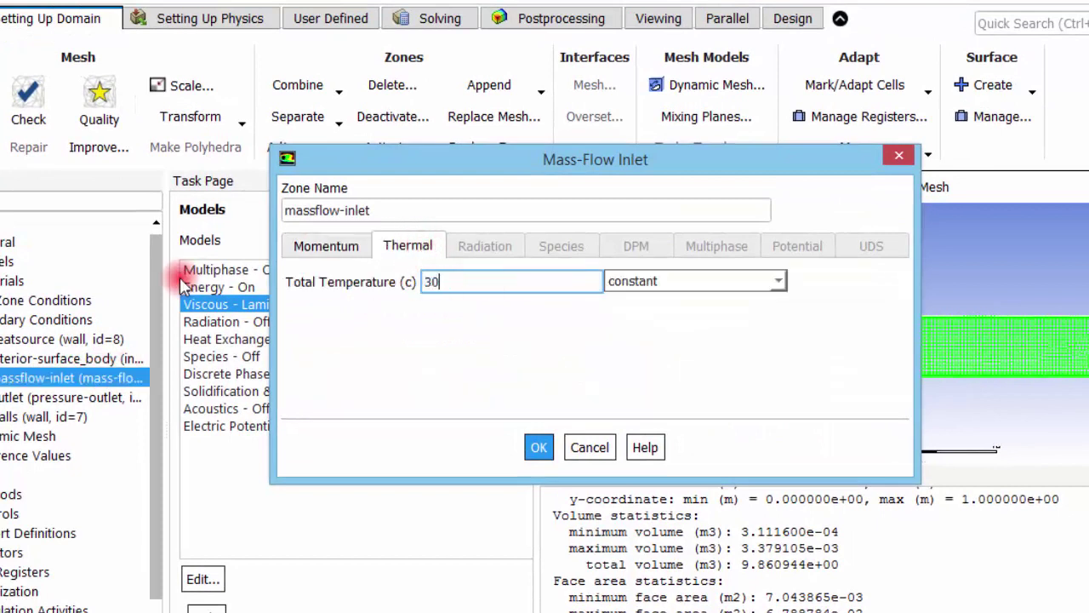
pyautogui.write('30')
pyautogui.click(538, 446)
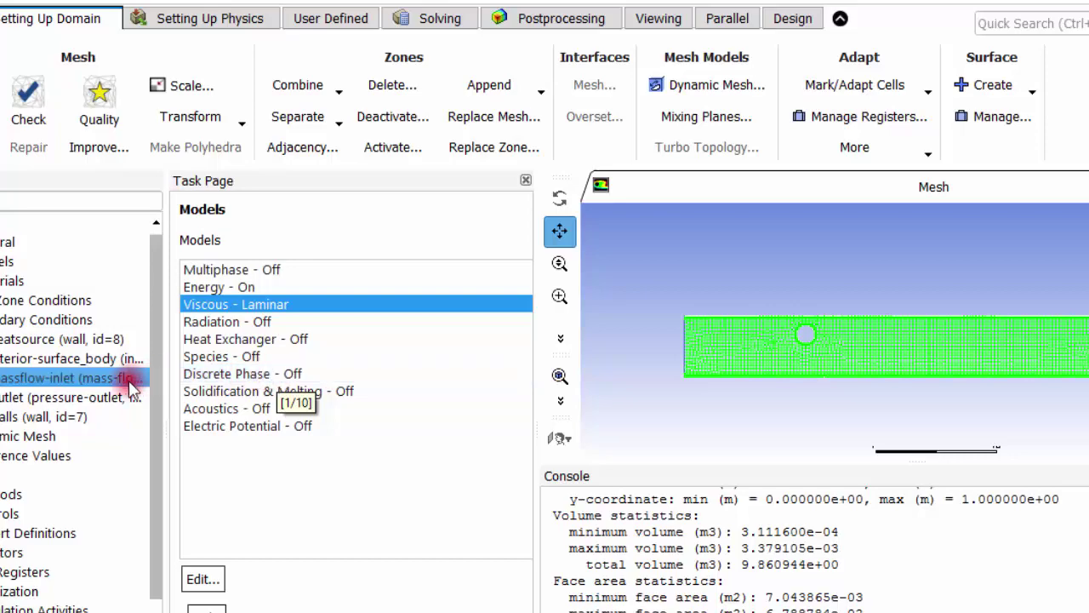
# Step: Give the heatsource wall a Heat Flux thermal condition of 500 W/m2 and apply it
pyautogui.click(51, 359)
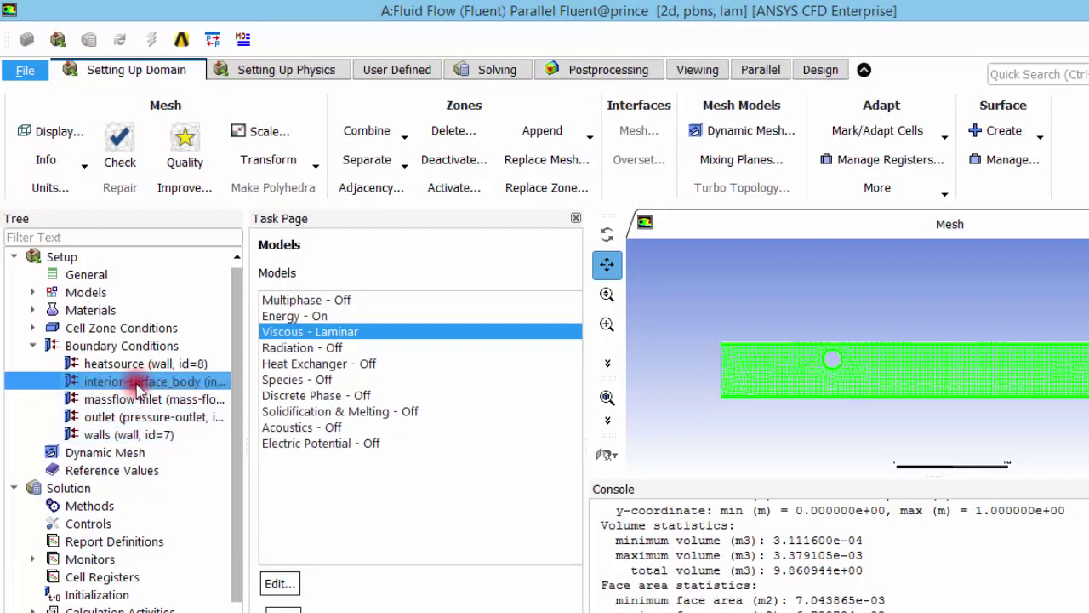
pyautogui.click(139, 365)
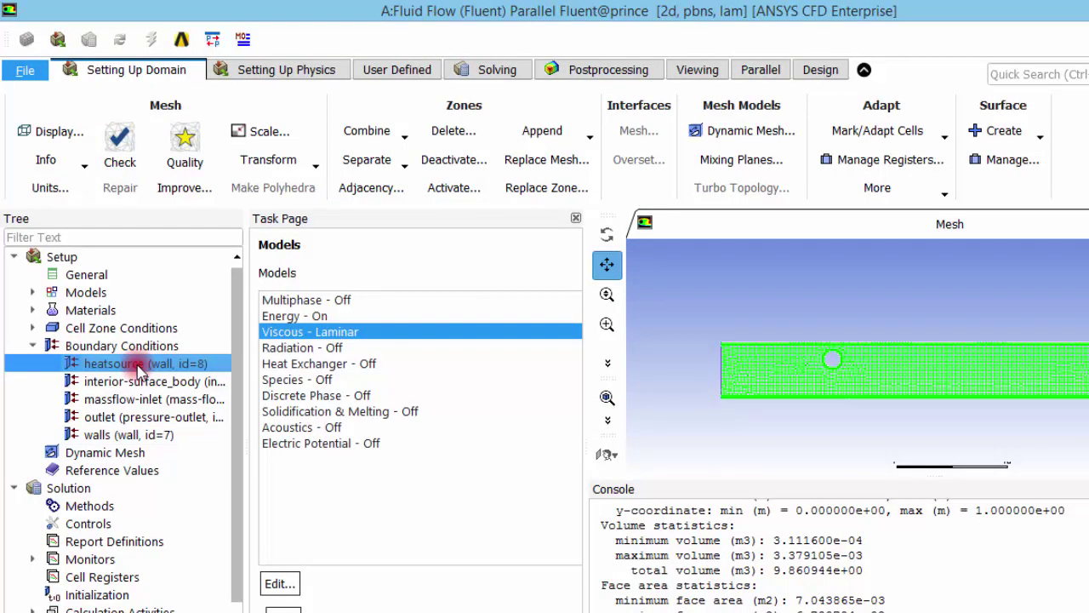
pyautogui.doubleClick(138, 365)
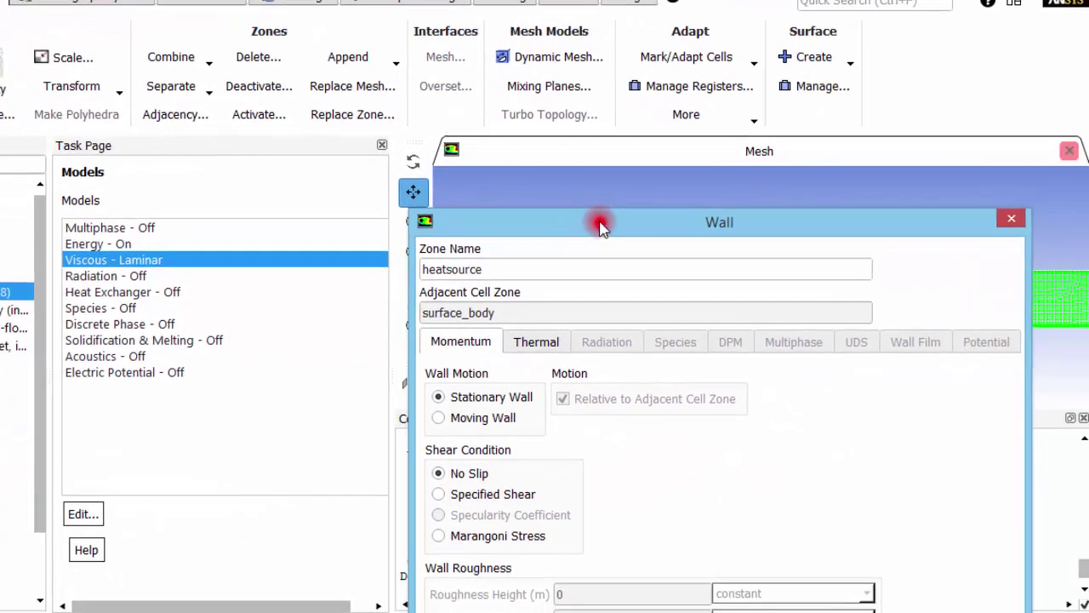
pyautogui.moveTo(600, 225); pyautogui.dragTo(486, 68)
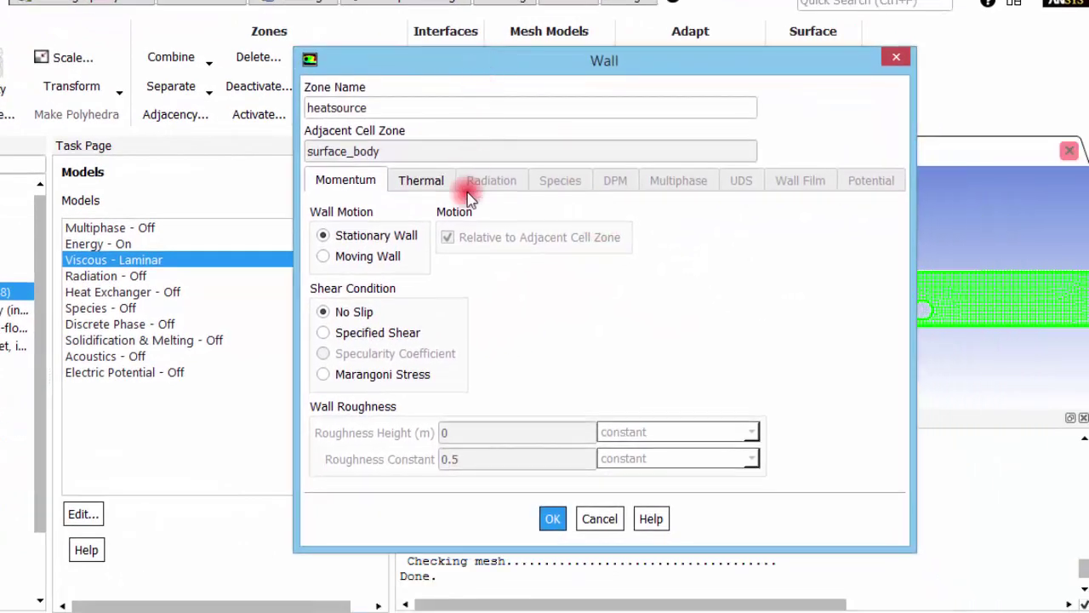
pyautogui.click(423, 181)
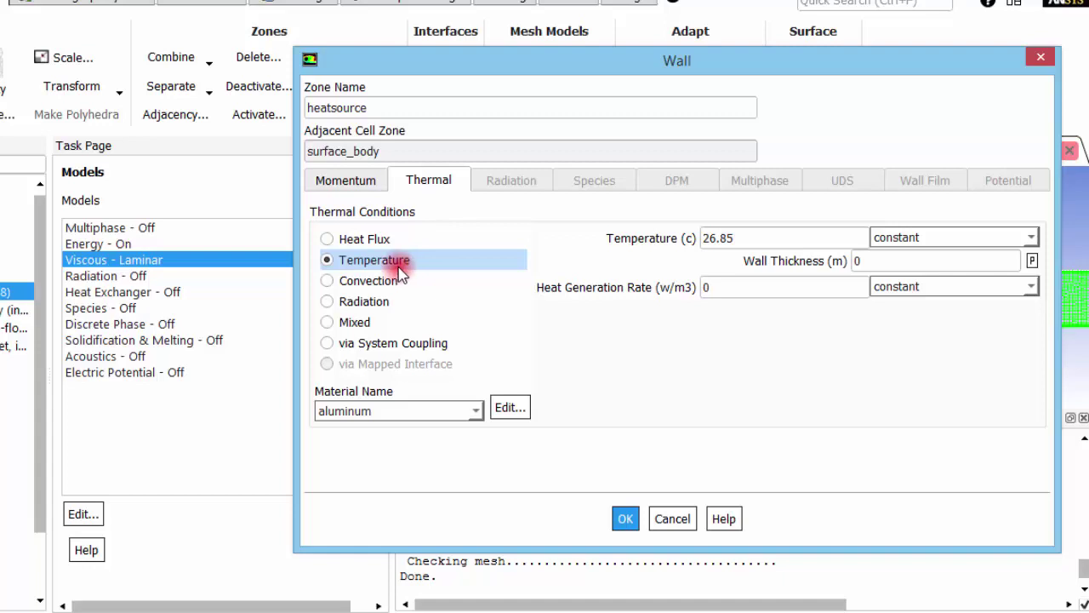
pyautogui.click(375, 240)
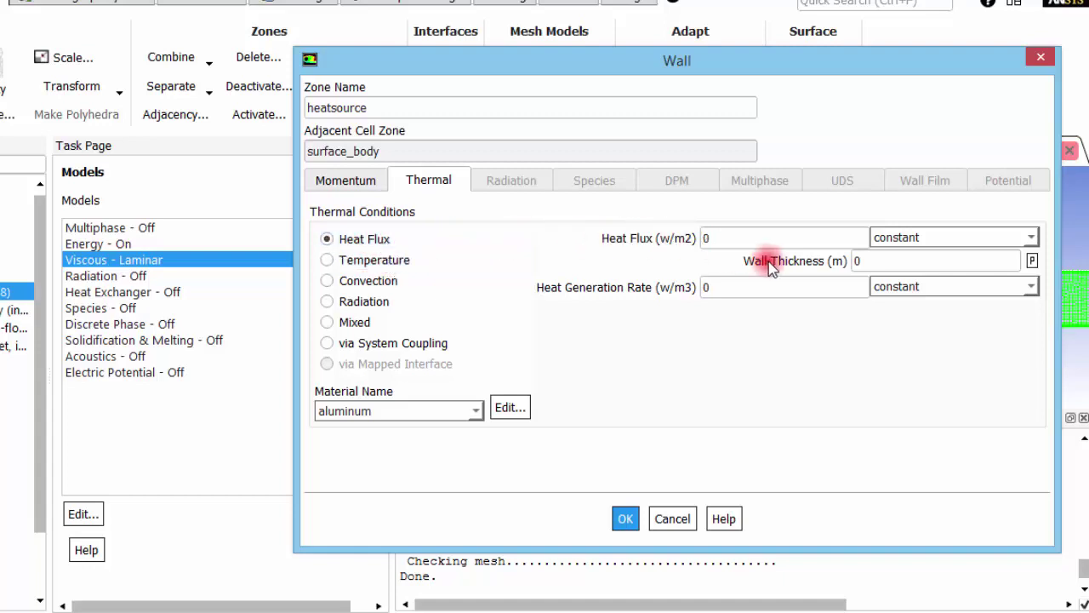
pyautogui.click(741, 230)
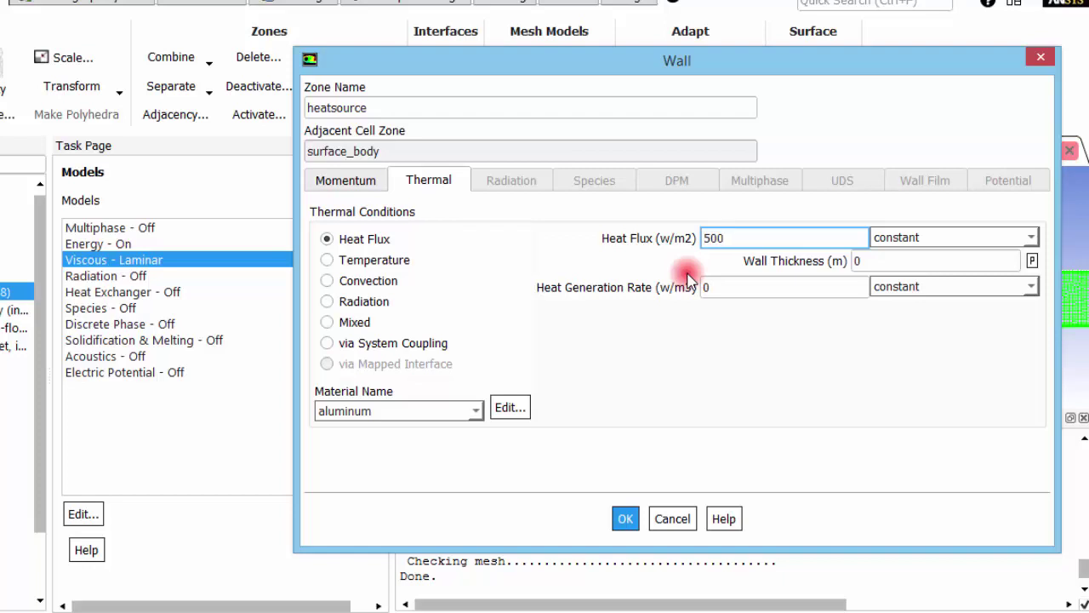
pyautogui.press('Tab')
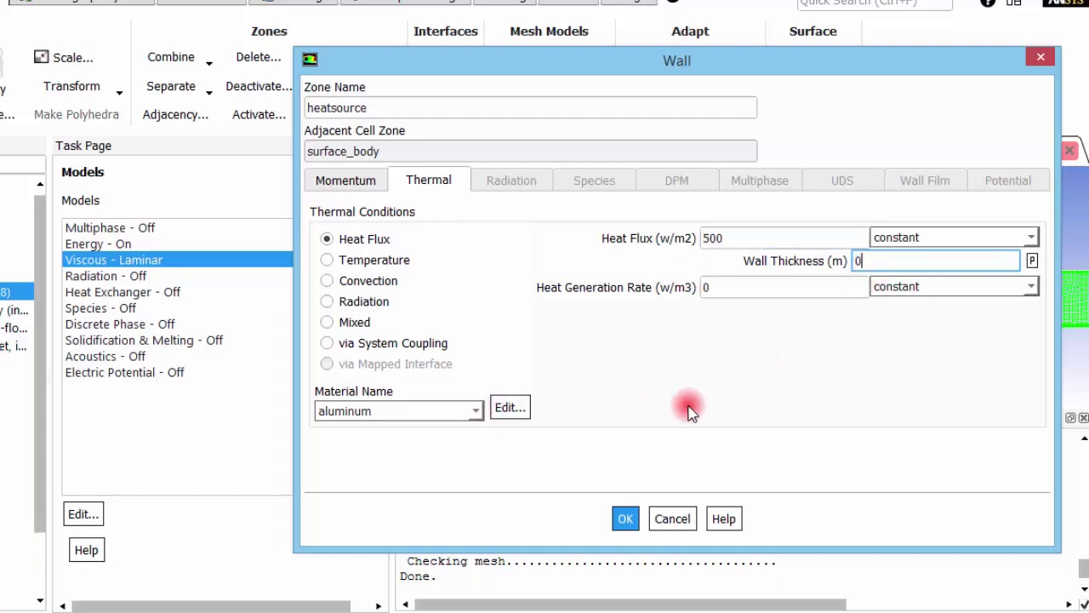
pyautogui.click(627, 518)
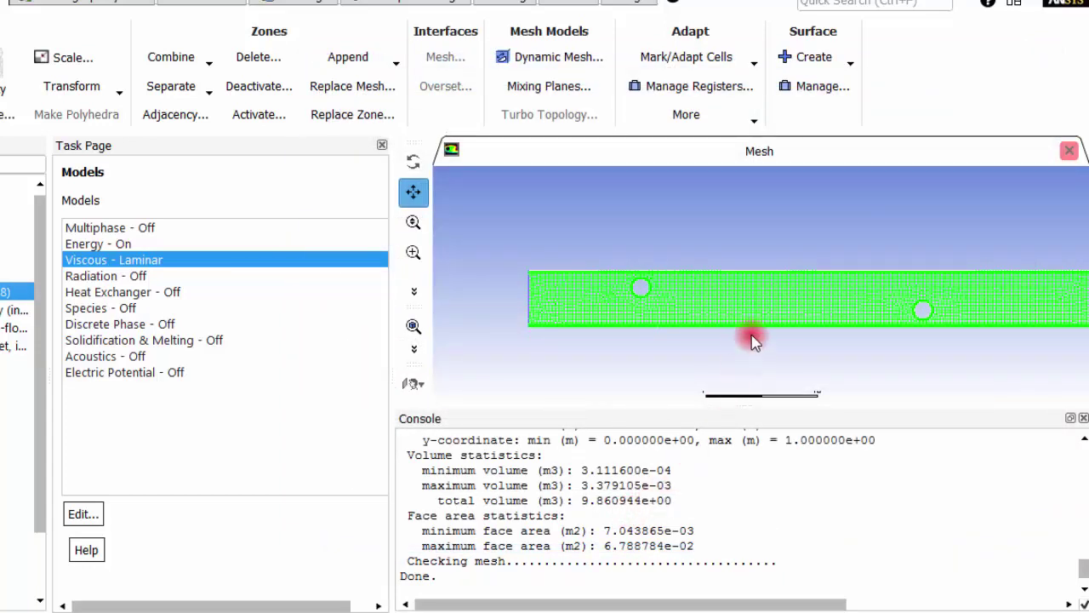
# Step: Examine the mesh closely around the circular heat source nearest the inlet
pyautogui.click(640, 289)
pyautogui.click(639, 301)
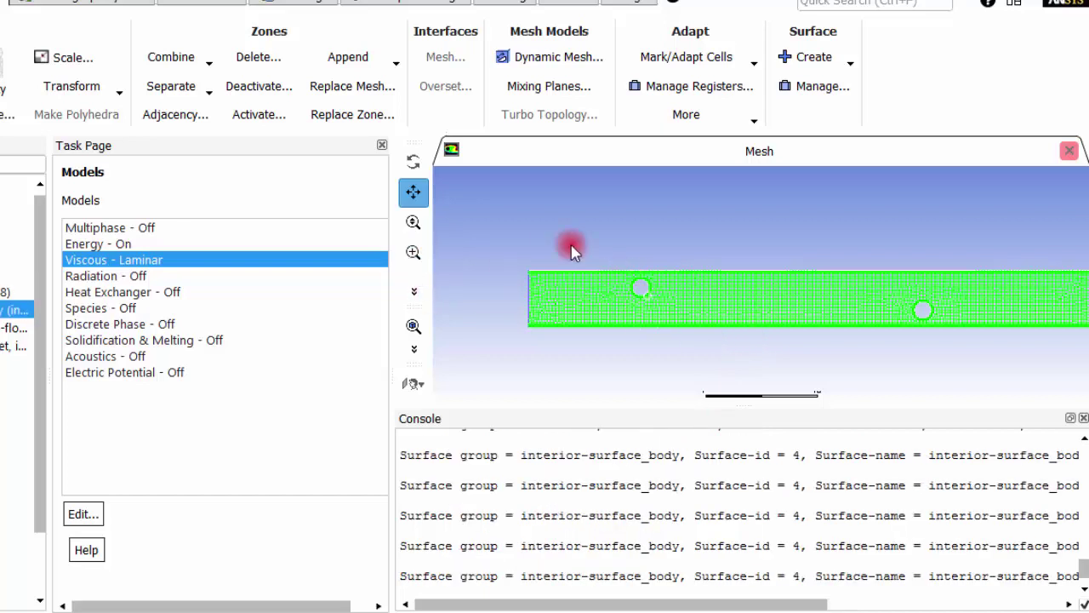
pyautogui.click(414, 252)
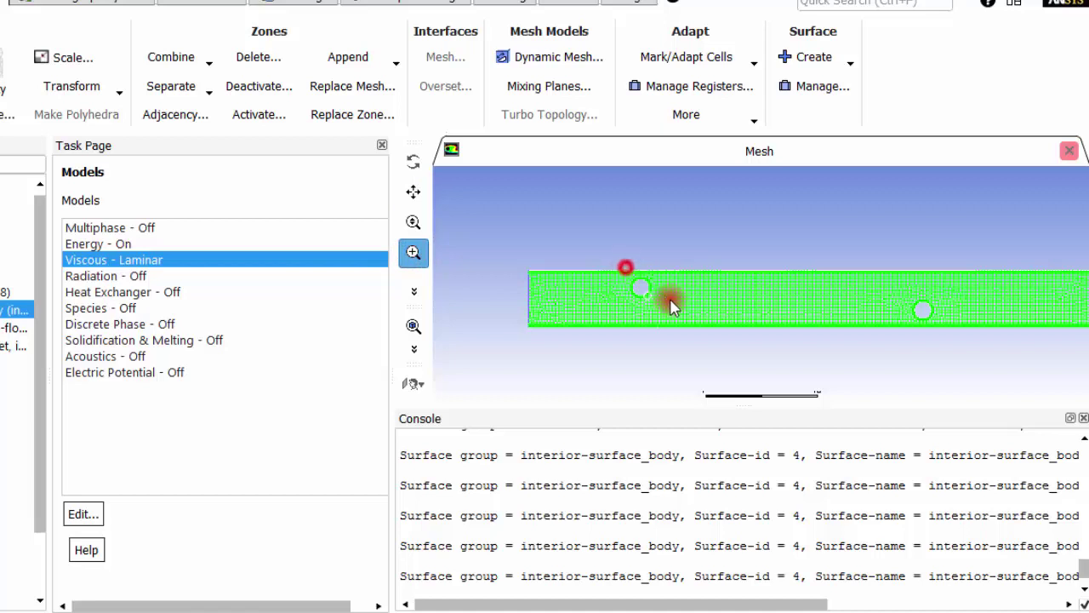
pyautogui.moveTo(671, 308); pyautogui.dragTo(670, 305)
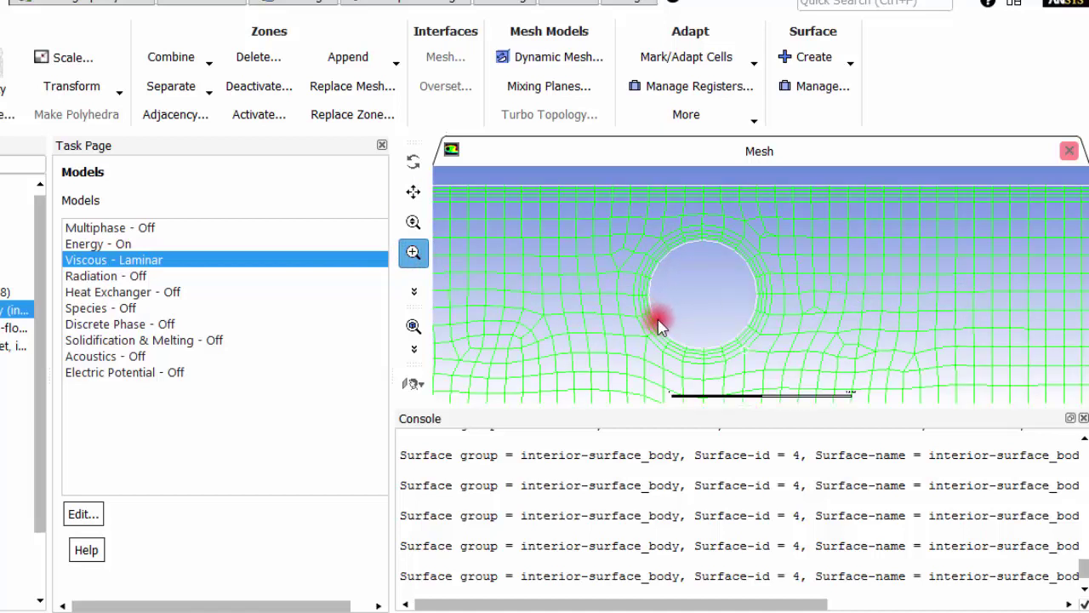
# Step: Inspect the inflation layers around the heat source nearest the inlet and fit the whole channel mesh in view
pyautogui.scroll(5, 660, 323)
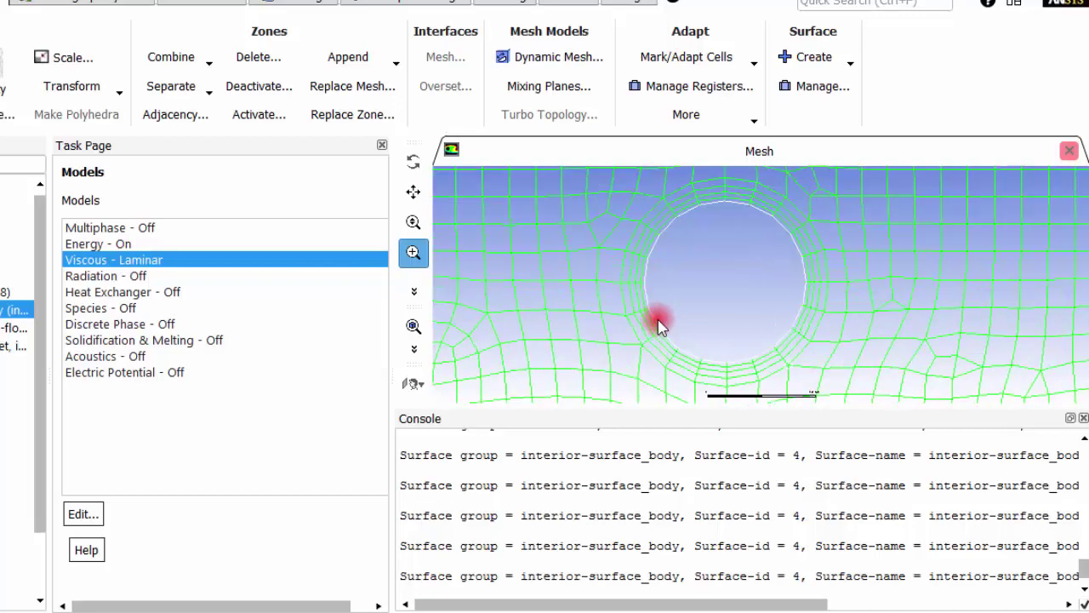
pyautogui.scroll(-8, 659, 323)
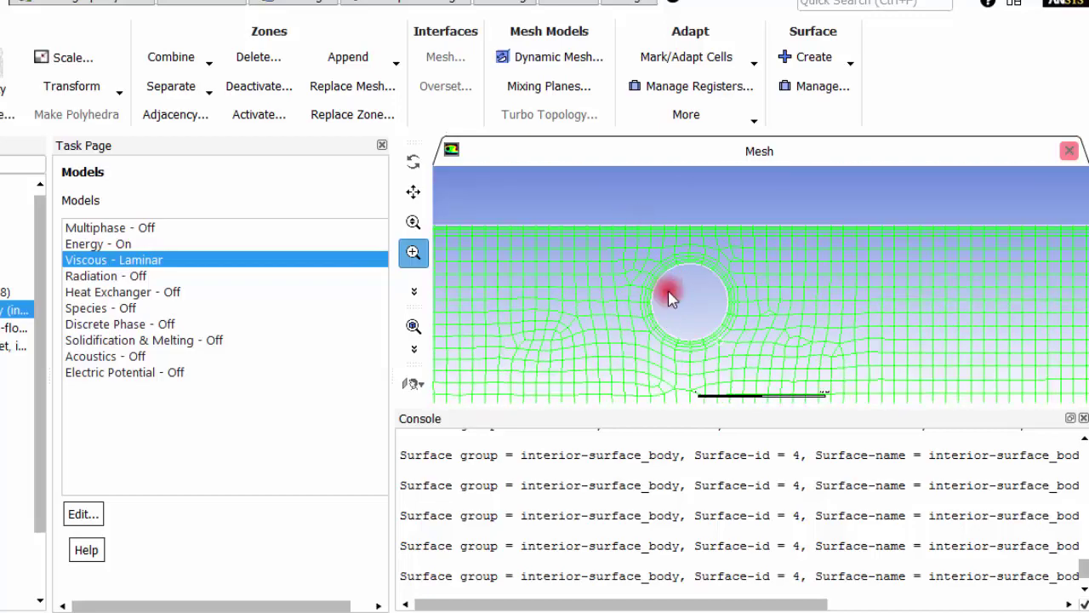
pyautogui.scroll(-10, 668, 289)
pyautogui.click(414, 326)
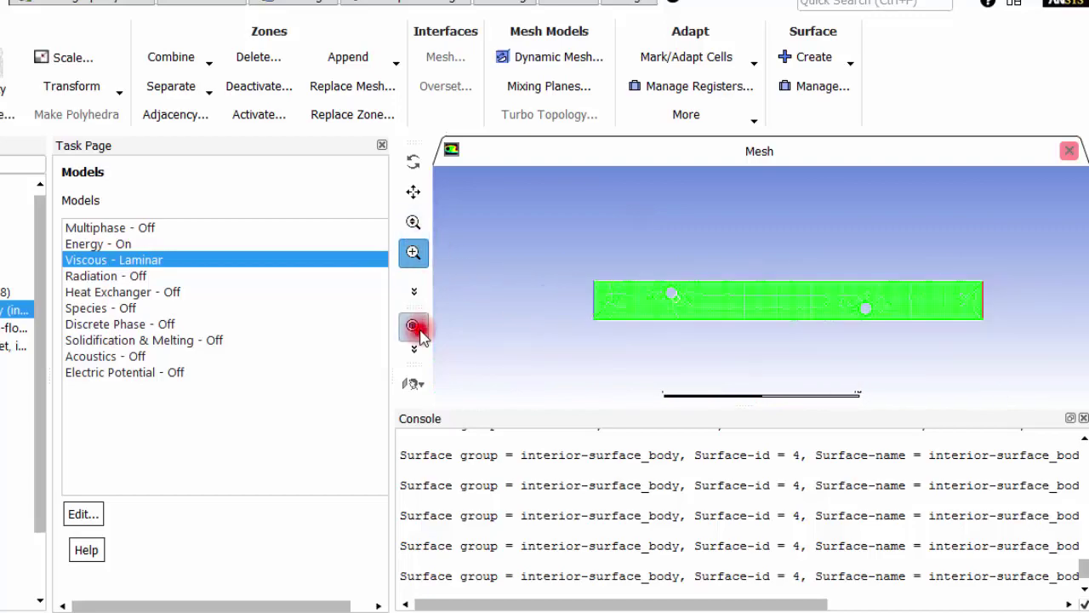
pyautogui.click(695, 285)
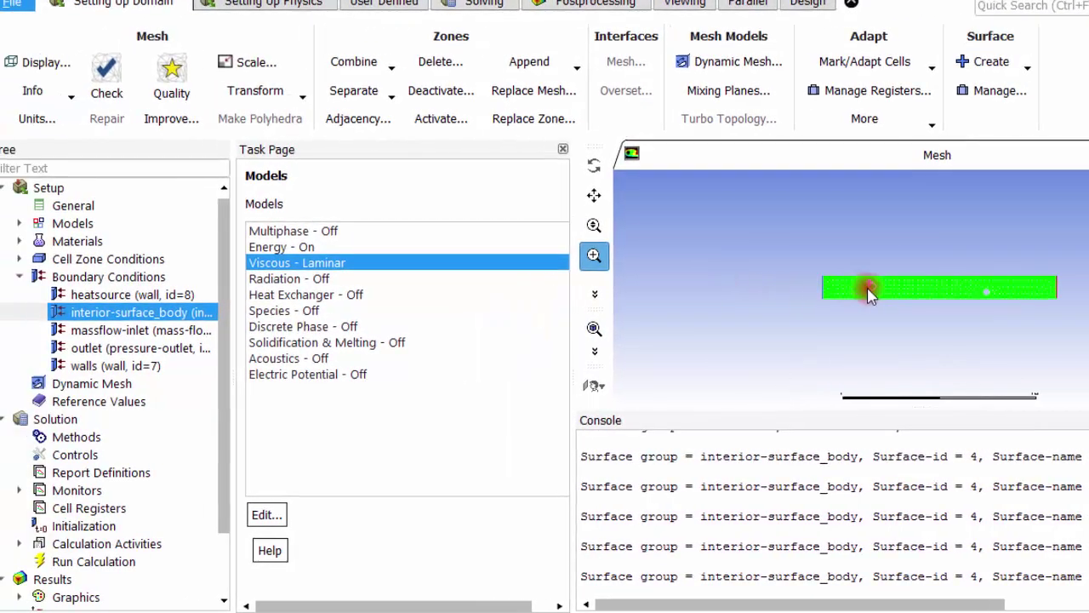
pyautogui.moveTo(885, 292)
pyautogui.mouseDown()
pyautogui.moveTo(817, 294)
pyautogui.moveTo(843, 289)
pyautogui.mouseUp()
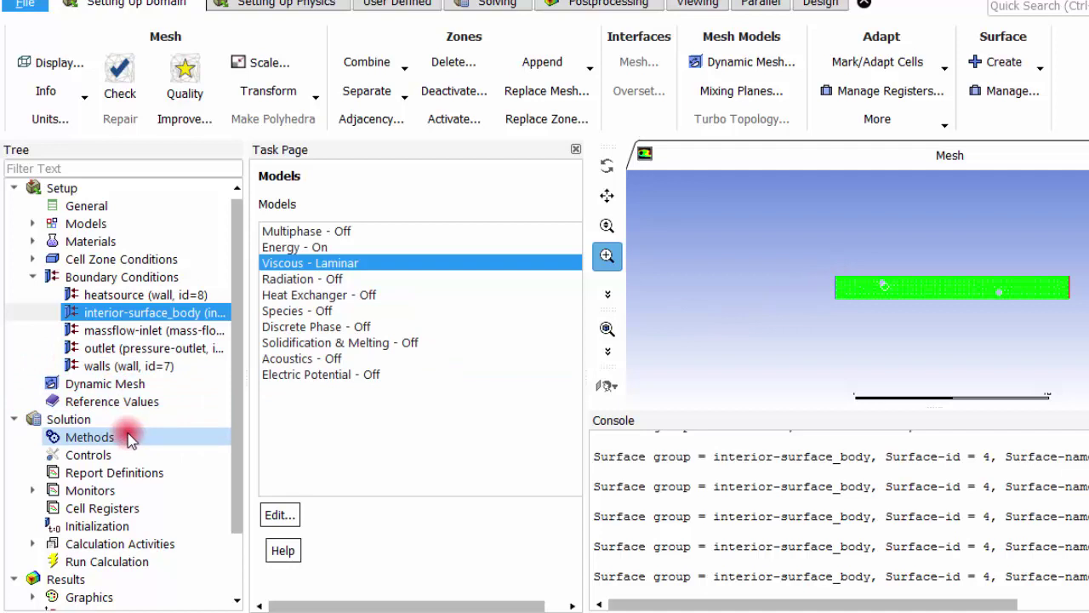
# Step: Initialize the solution with the Hybrid Initialization method
pyautogui.moveTo(236, 366); pyautogui.dragTo(211, 531)
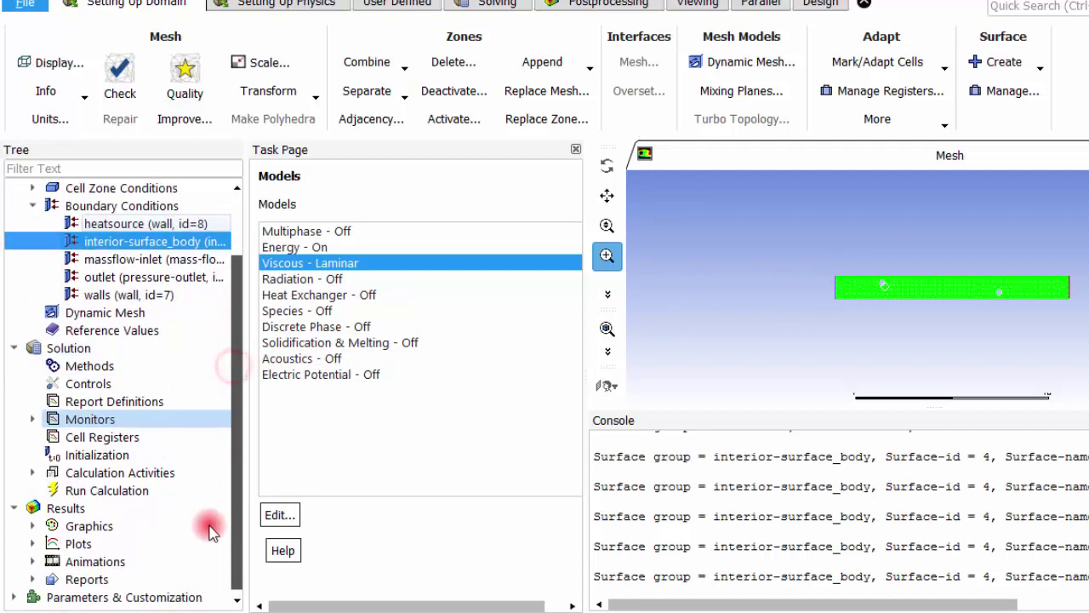
pyautogui.click(118, 455)
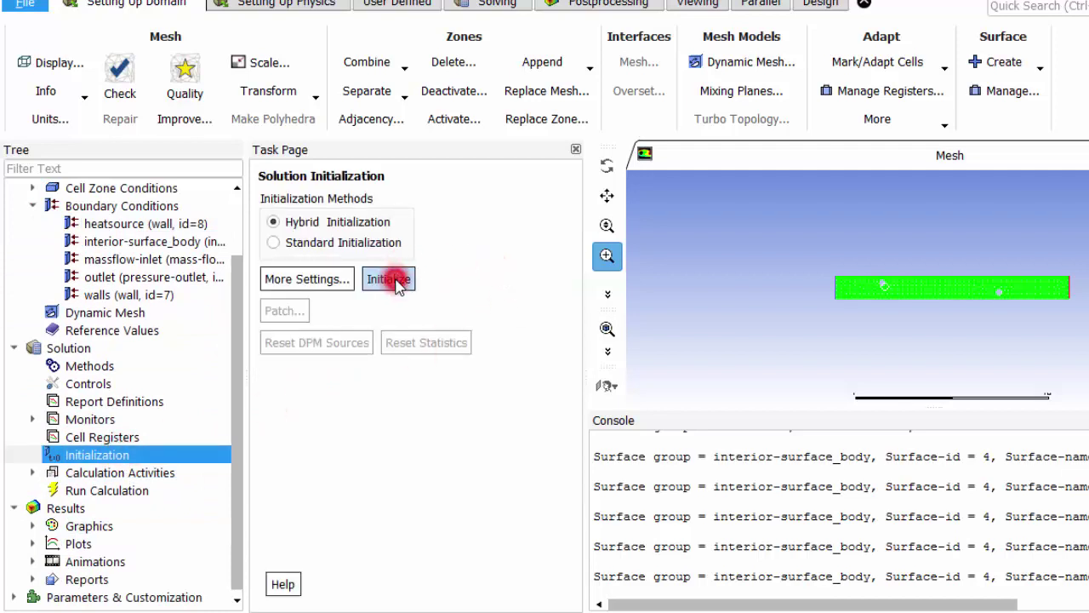
pyautogui.click(390, 279)
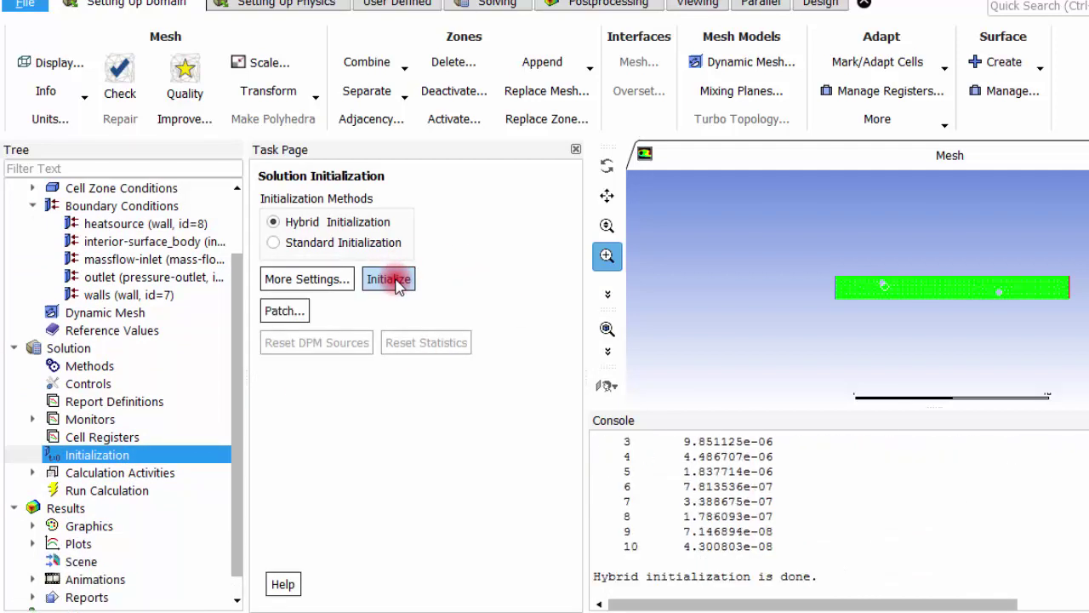
# Step: Set the number of iterations to 100, run the calculation and dismiss its completion message
pyautogui.click(75, 492)
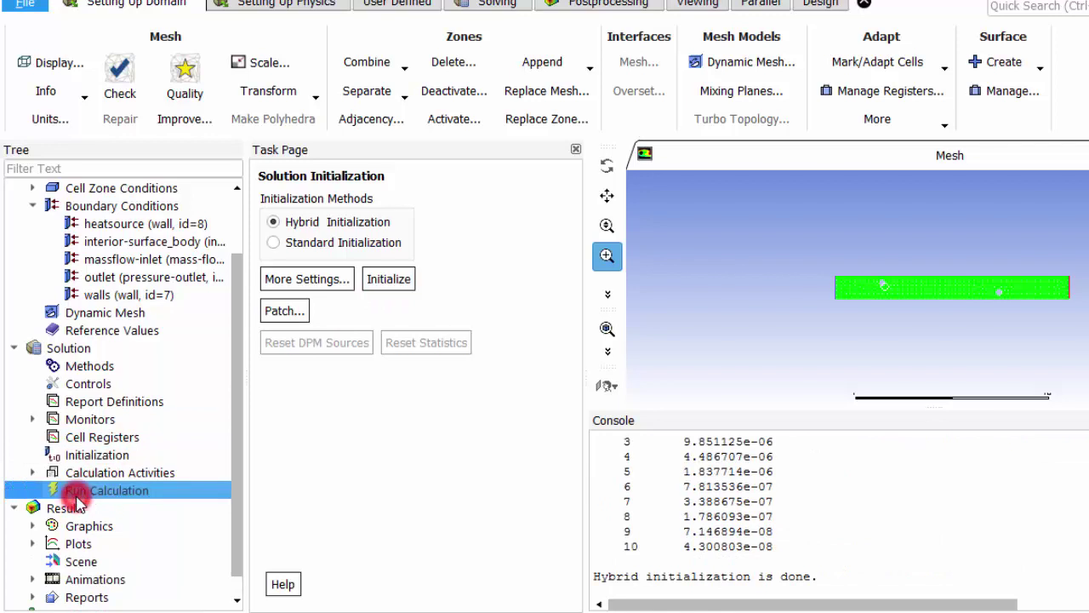
pyautogui.doubleClick(321, 407)
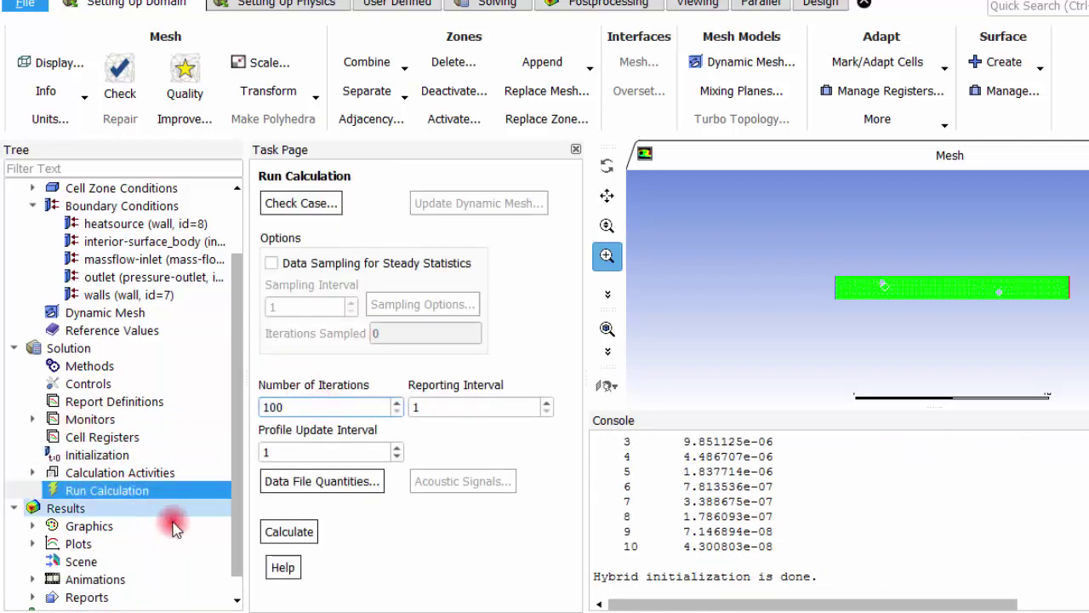
pyautogui.click(282, 528)
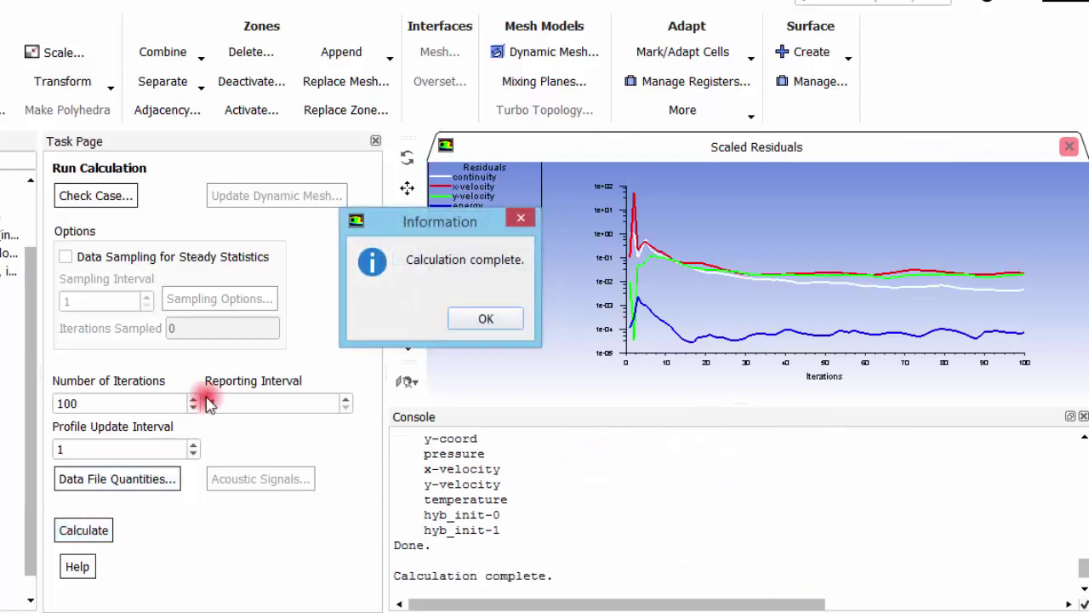
pyautogui.click(505, 322)
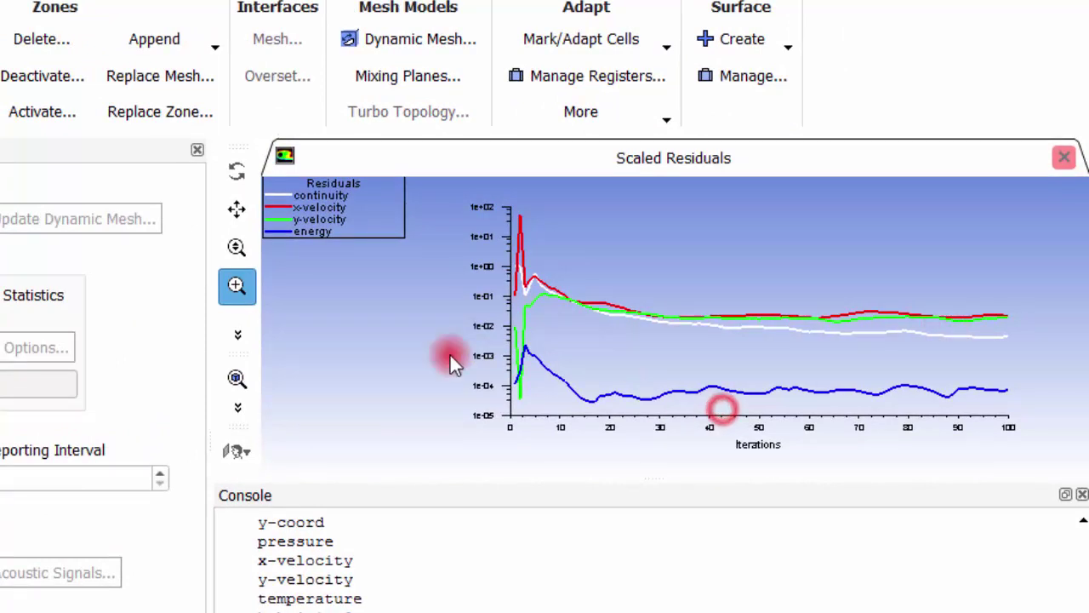
# Step: Enlarge the scaled residuals plot to examine its curves, check the iteration output in the console, and restore the panel layout
pyautogui.click(209, 333)
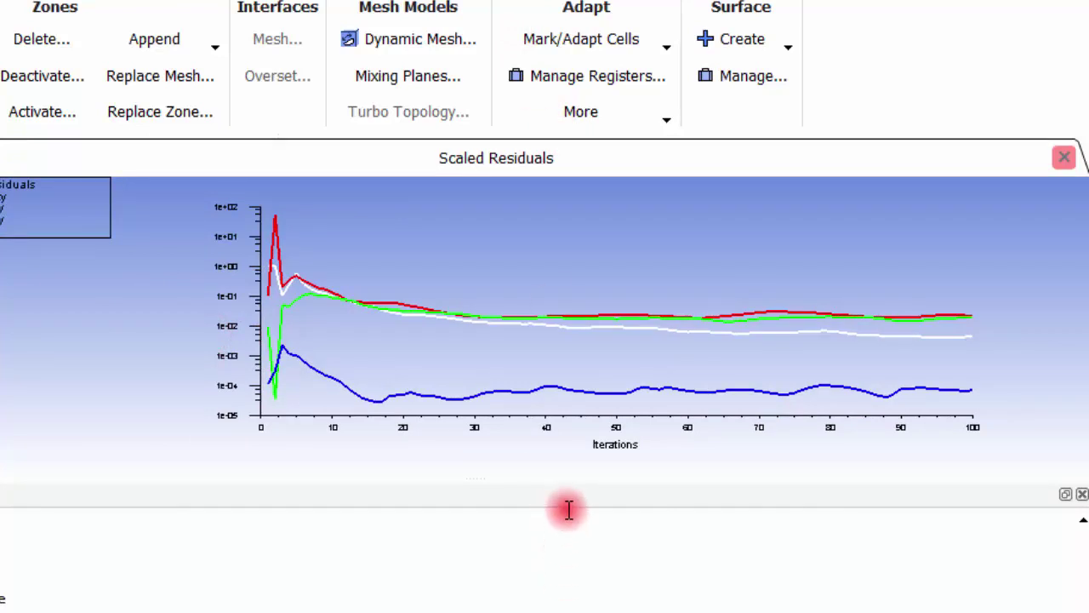
pyautogui.moveTo(568, 492); pyautogui.dragTo(568, 600)
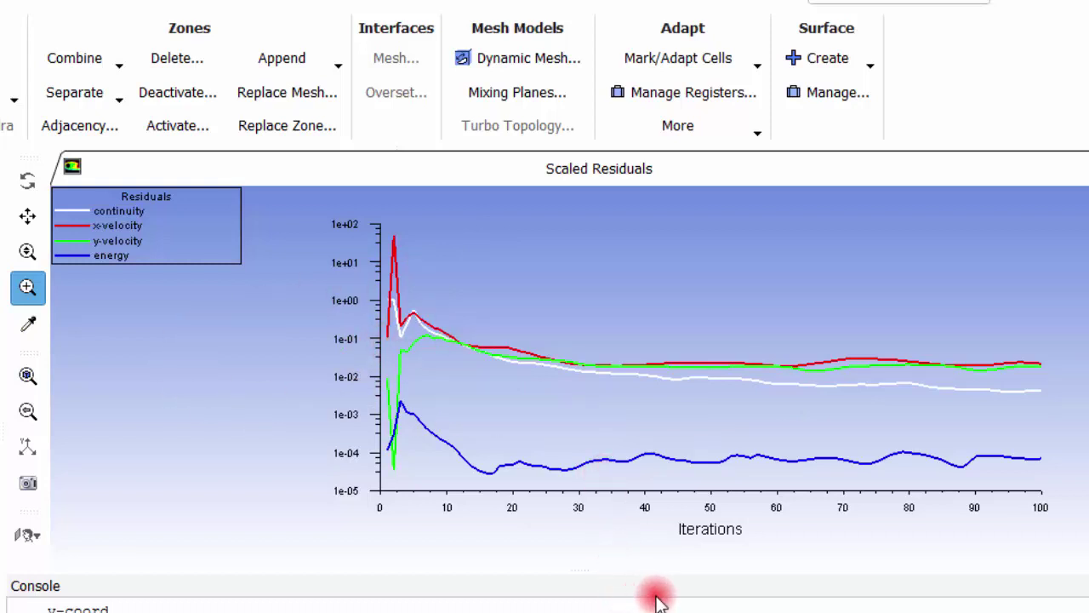
pyautogui.scroll(-5, 660, 598)
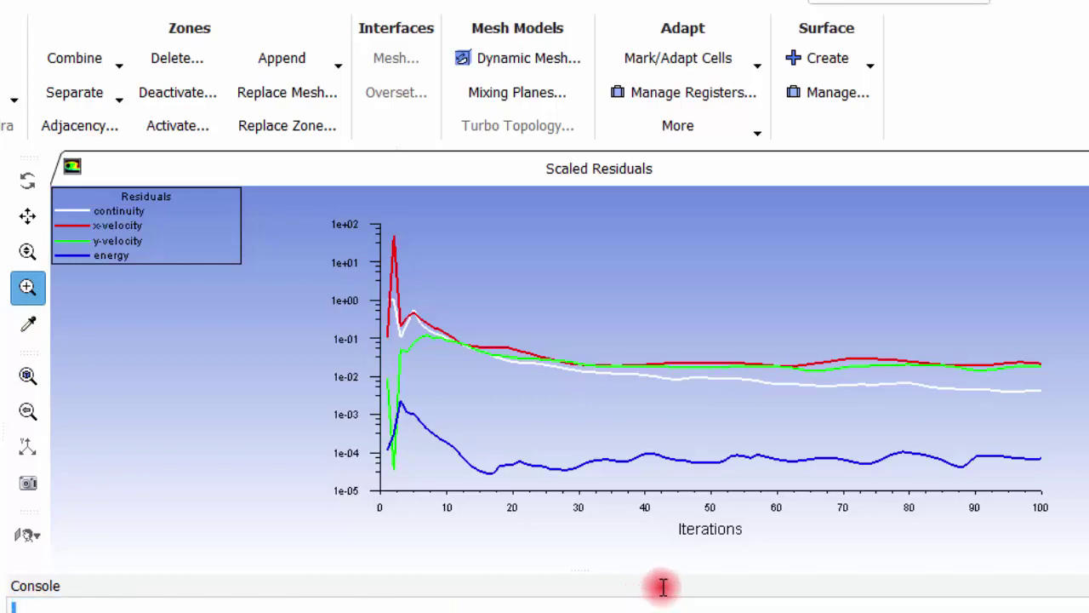
pyautogui.moveTo(662, 589); pyautogui.dragTo(681, 385)
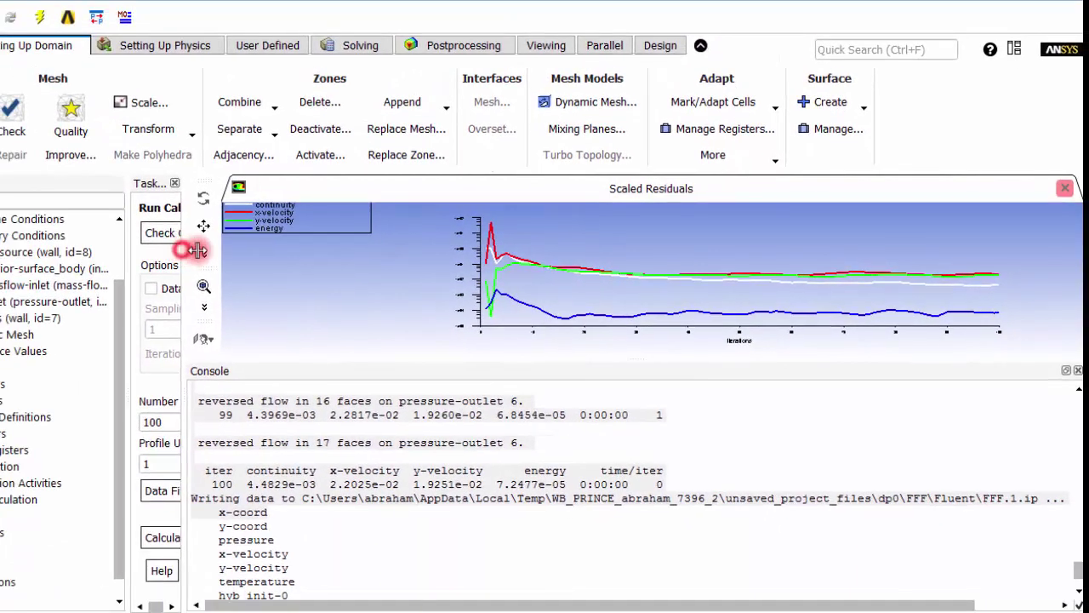
pyautogui.moveTo(41, 240); pyautogui.dragTo(480, 286)
pyautogui.moveTo(547, 282); pyautogui.dragTo(575, 282)
pyautogui.click(635, 361)
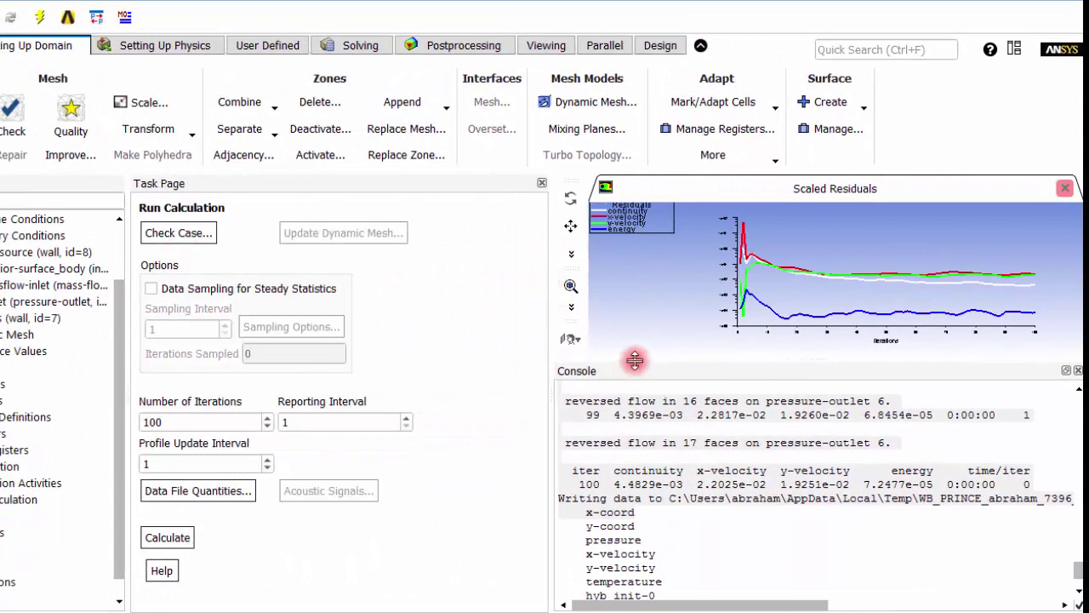
pyautogui.moveTo(612, 419); pyautogui.dragTo(573, 454)
# Step: Run the calculation for 500 more iterations, using the settings changes for the current calculation only, and dismiss the completion message
pyautogui.click(175, 422)
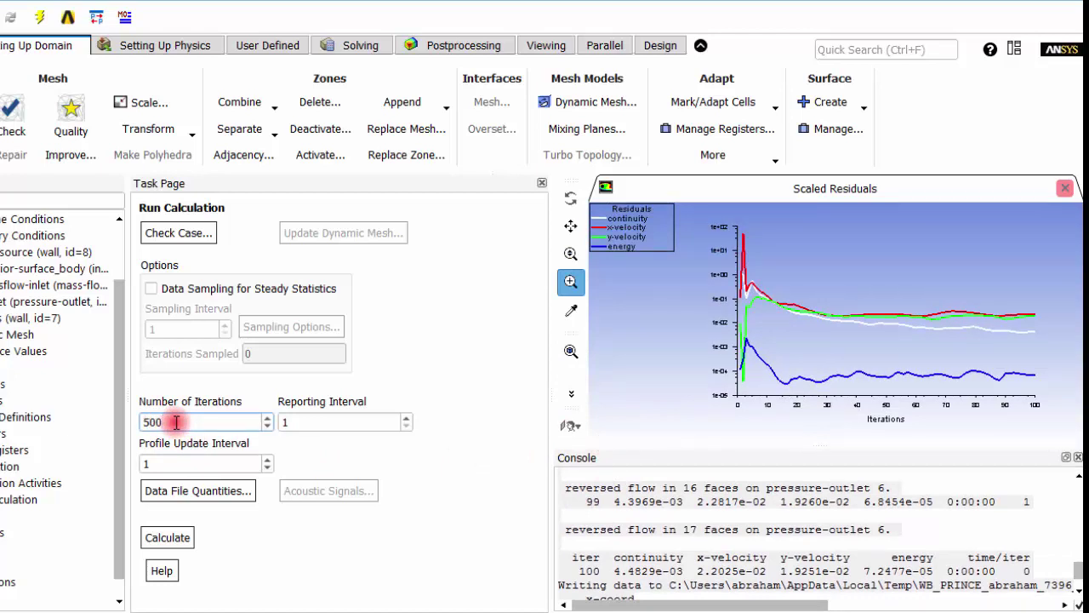
pyautogui.click(168, 536)
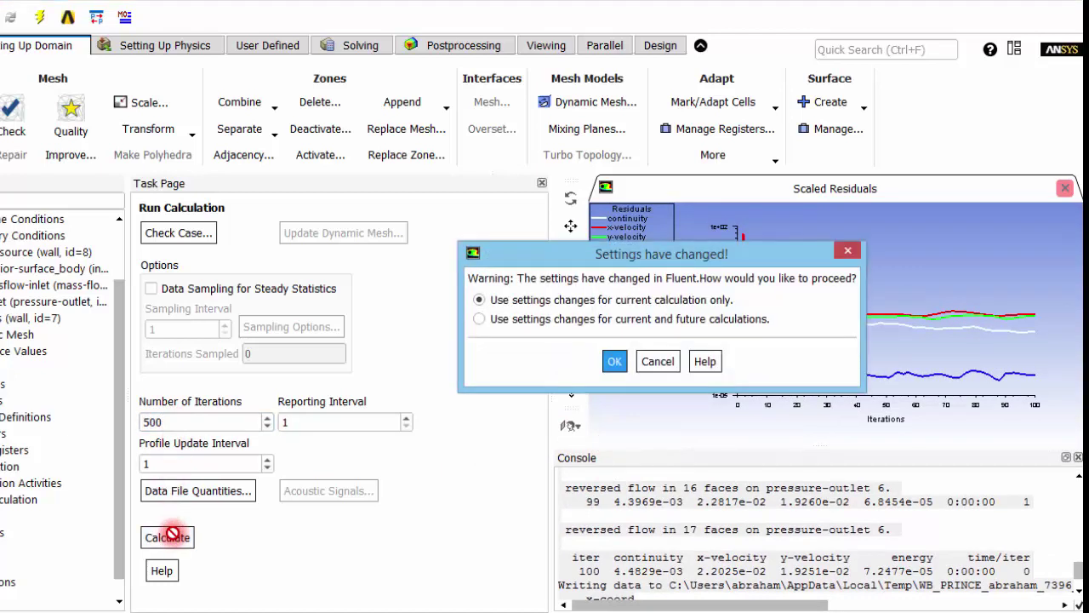
pyautogui.click(626, 363)
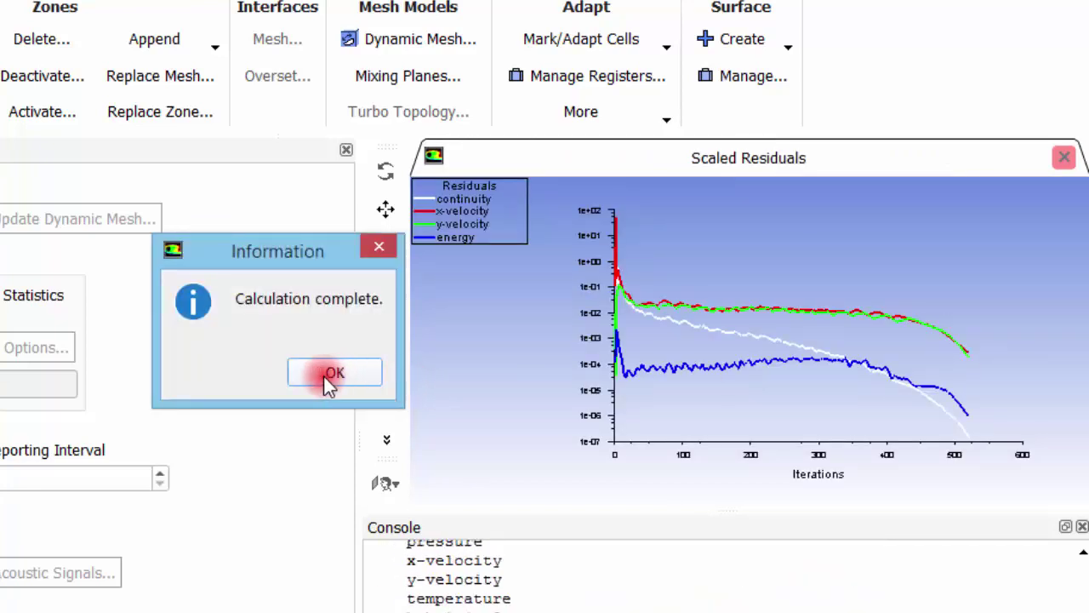
pyautogui.click(332, 374)
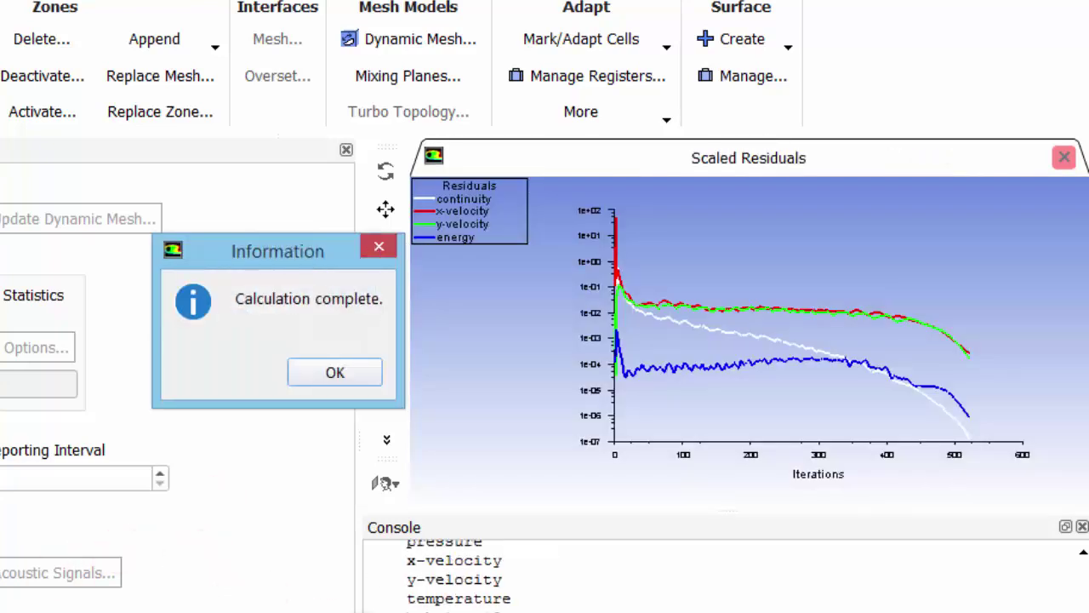
pyautogui.click(332, 374)
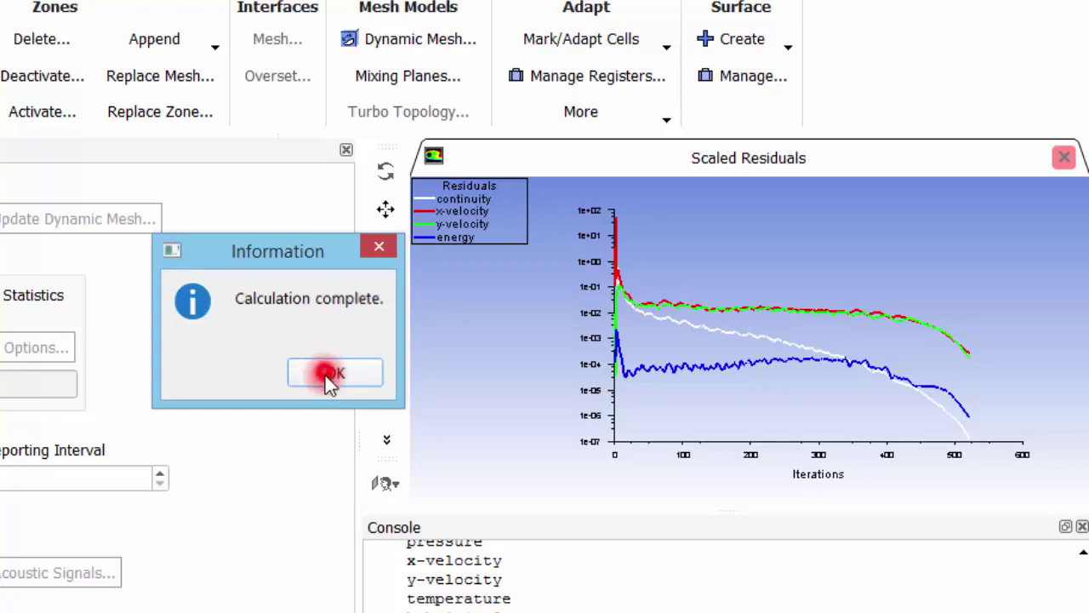
# Step: Examine the convergence lines in the console and the residual curves in a widened scaled residuals plot
pyautogui.scroll(2, 443, 570)
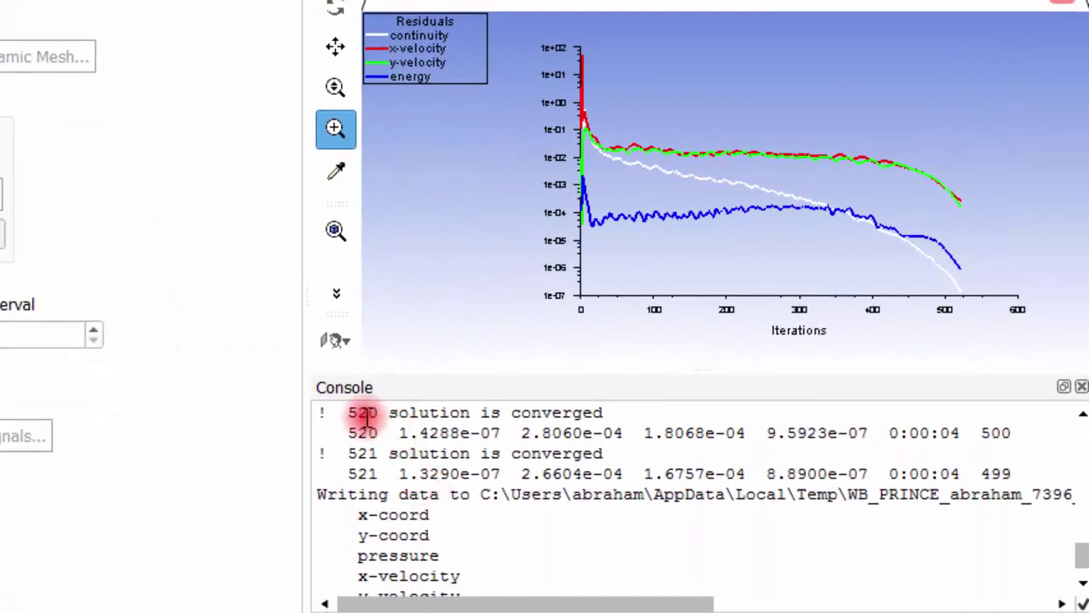
pyautogui.moveTo(347, 413); pyautogui.dragTo(639, 418)
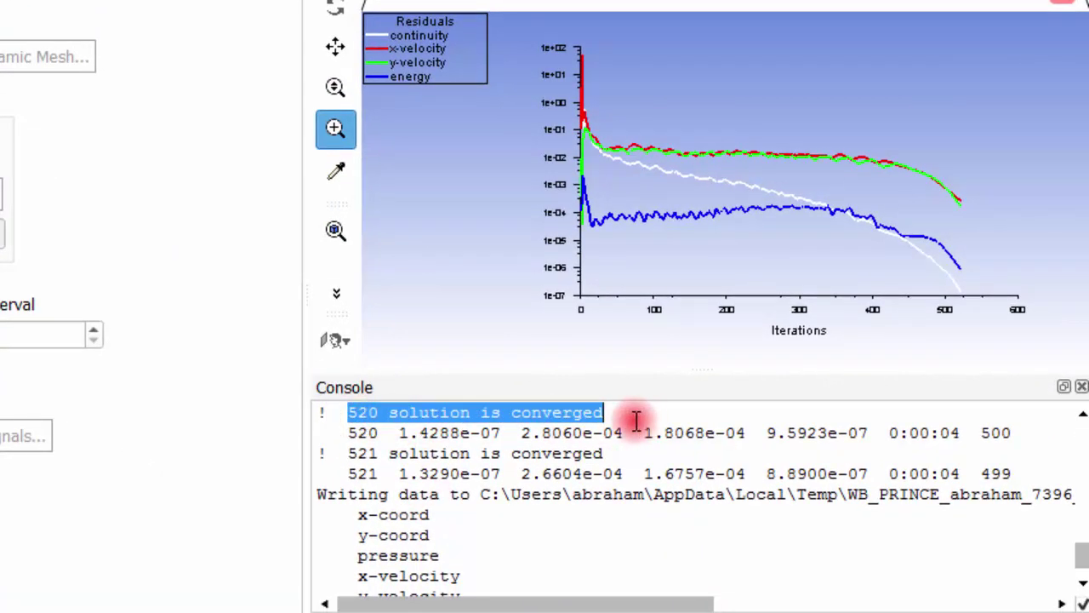
pyautogui.click(630, 417)
pyautogui.click(343, 413)
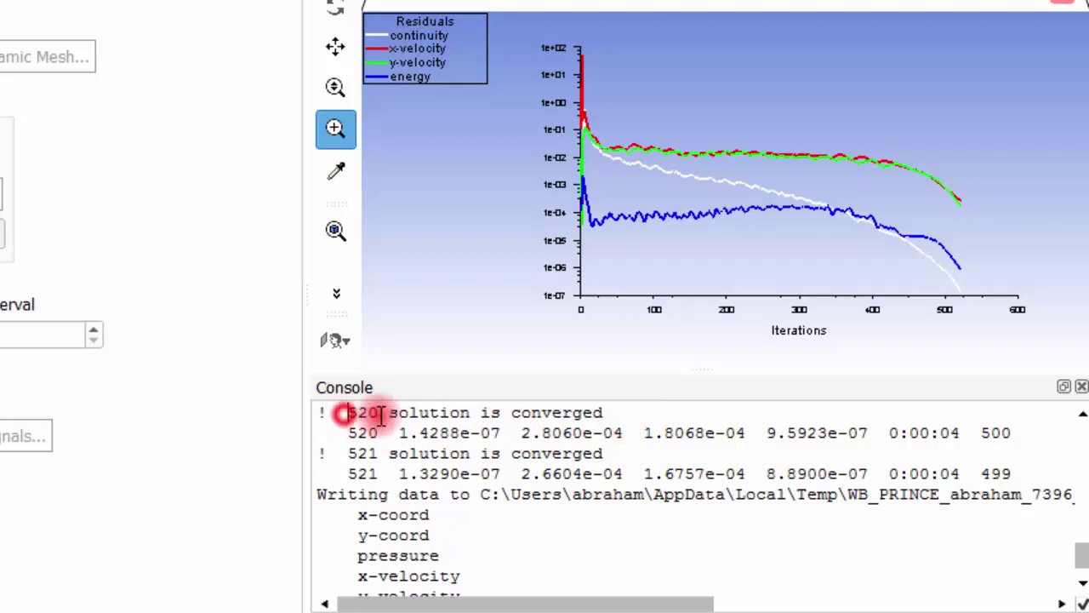
pyautogui.moveTo(347, 414); pyautogui.dragTo(638, 418)
pyautogui.click(628, 418)
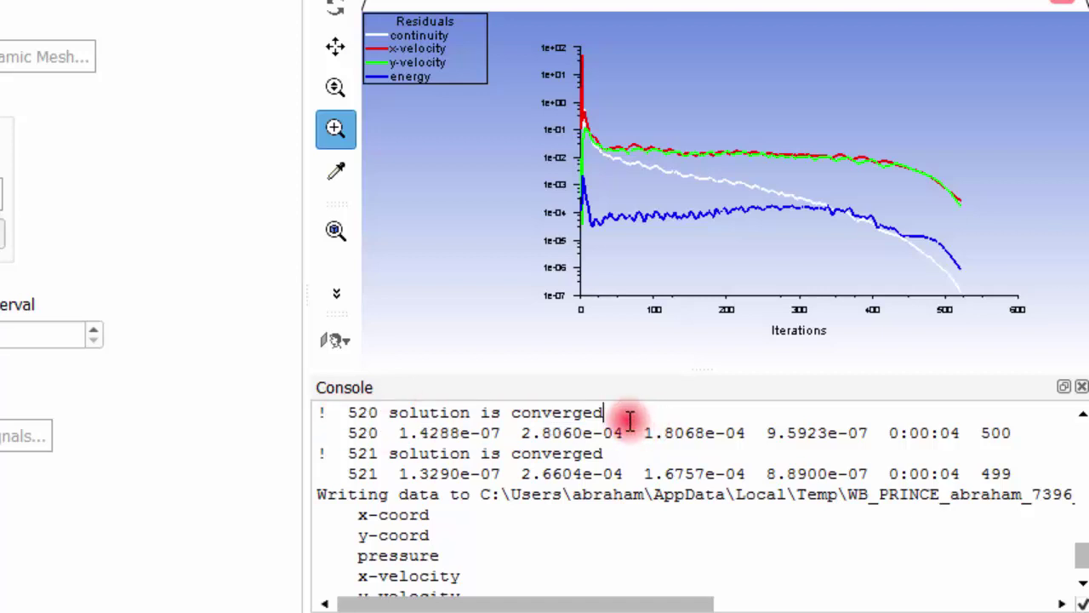
pyautogui.moveTo(308, 219); pyautogui.dragTo(4, 223)
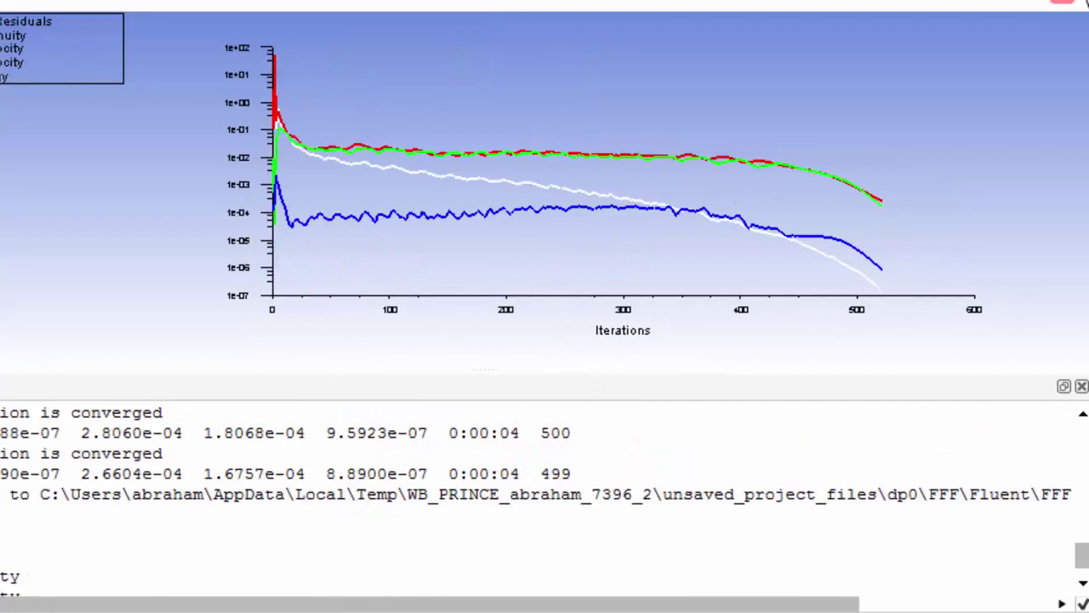
pyautogui.scroll(1, 354, 400)
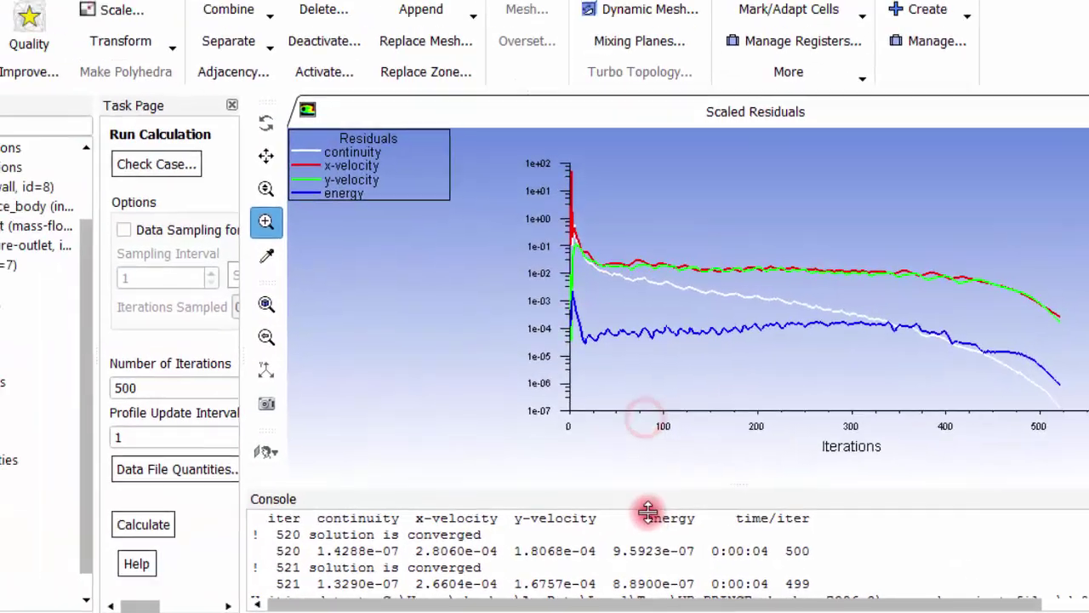
pyautogui.scroll(1, 426, 534)
pyautogui.scroll(-1, 457, 537)
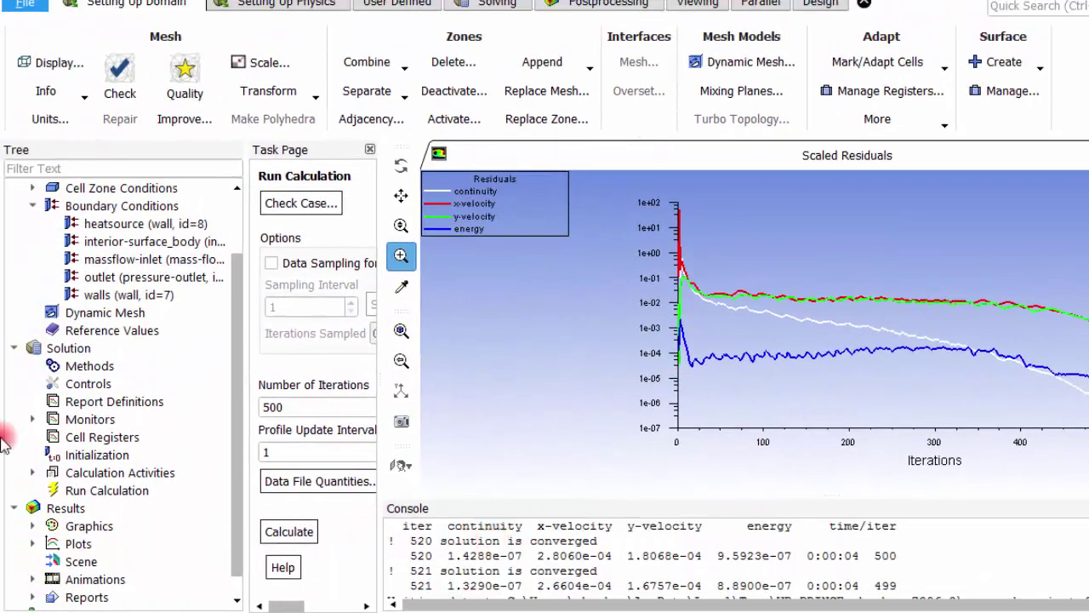
# Step: Open the residual monitor settings and position the dialog so all the convergence criteria can be read
pyautogui.click(106, 400)
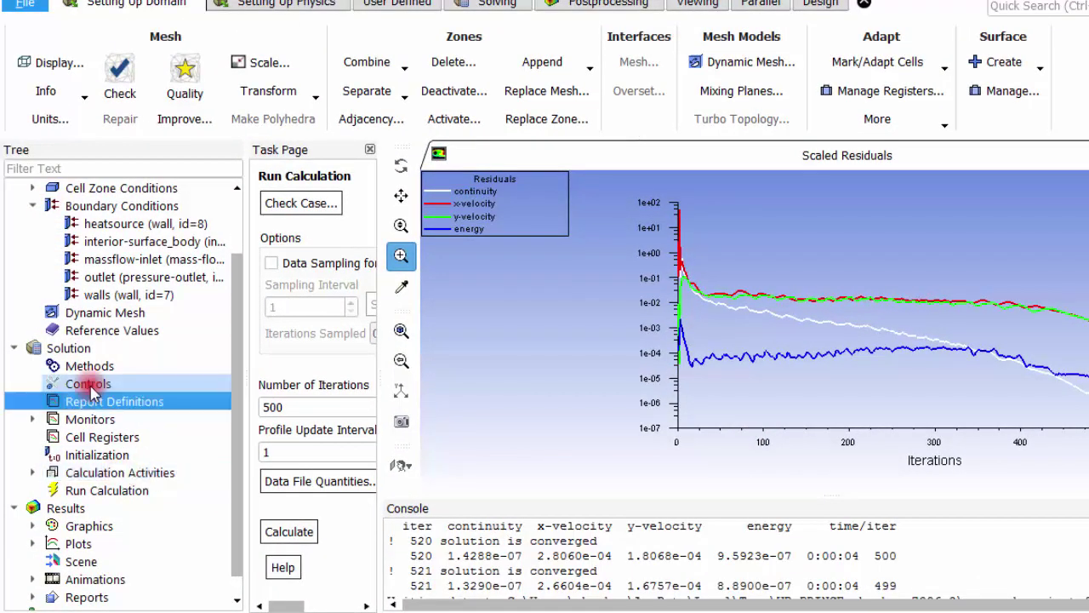
pyautogui.doubleClick(90, 419)
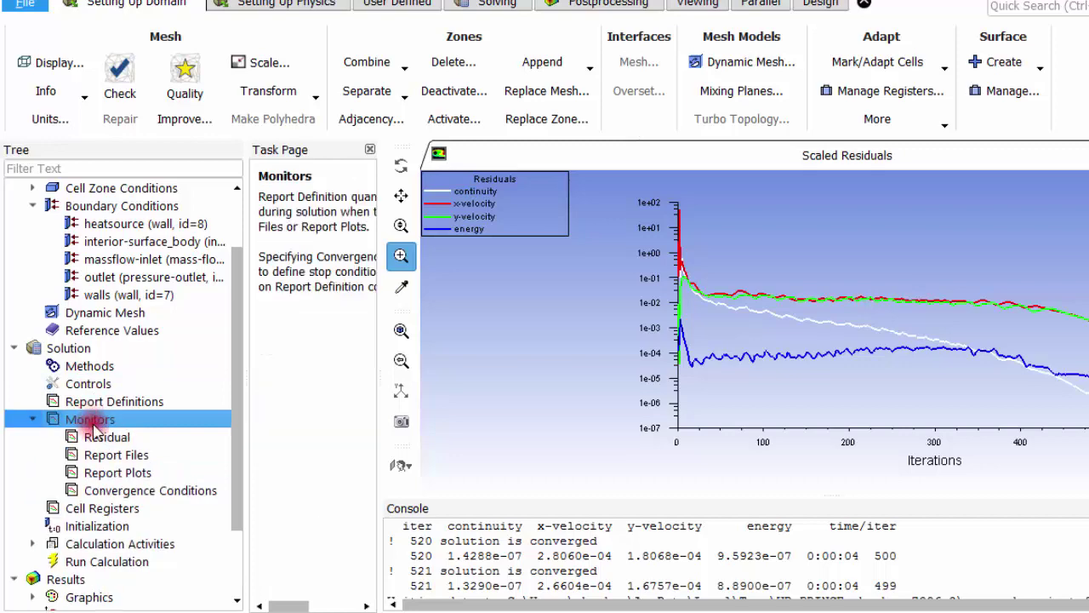
pyautogui.click(99, 438)
pyautogui.doubleClick(99, 437)
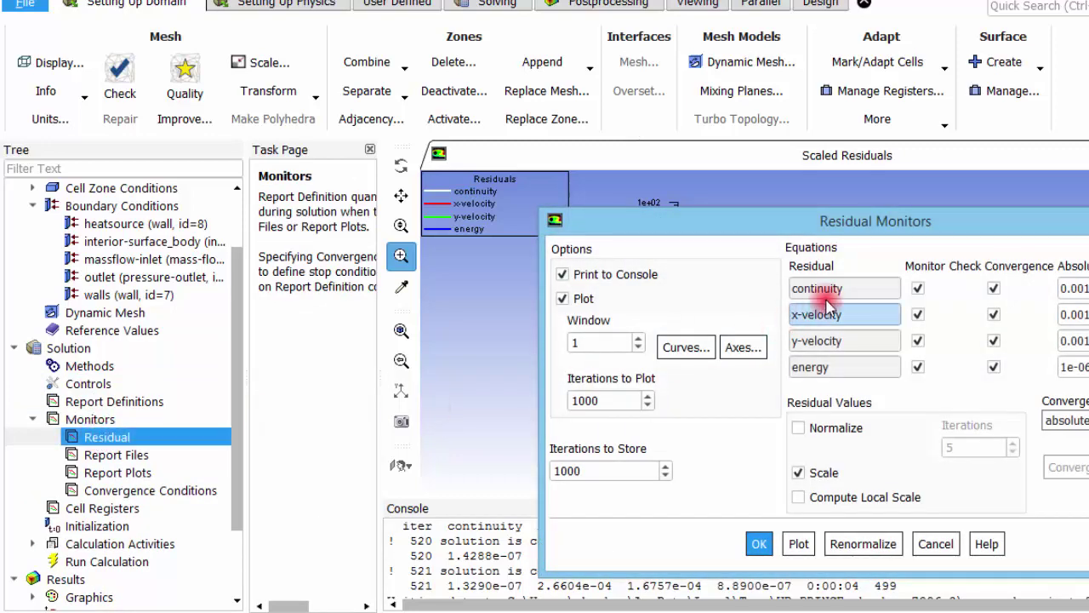
pyautogui.moveTo(885, 222); pyautogui.dragTo(663, 75)
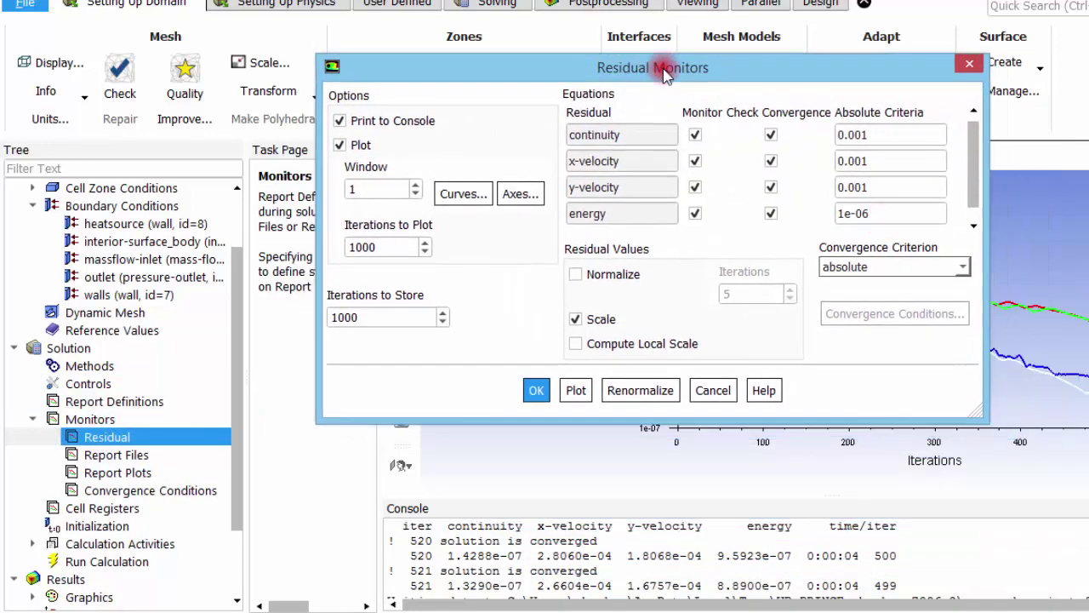
# Step: Examine the absolute convergence criteria of the continuity, velocity and energy equations against the ends of the residual curves
pyautogui.click(768, 187)
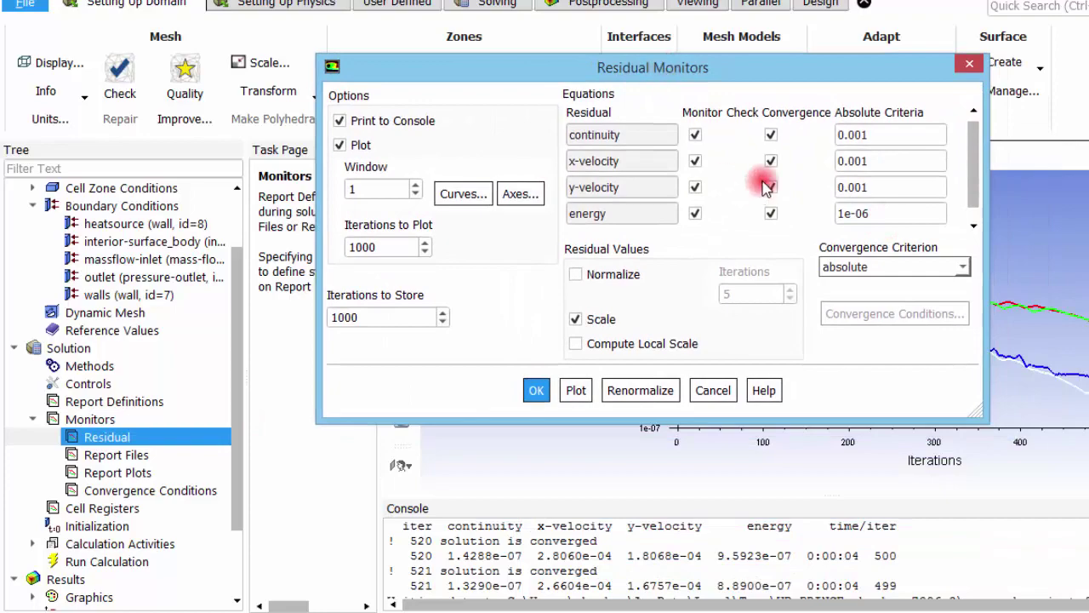
pyautogui.click(851, 153)
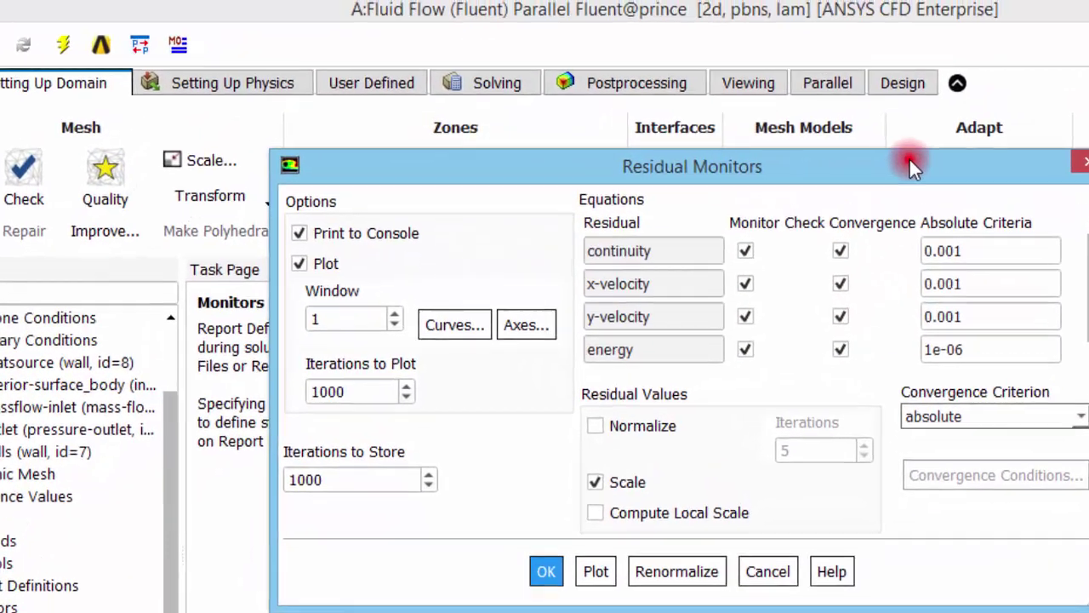
pyautogui.moveTo(827, 75); pyautogui.dragTo(400, 46)
pyautogui.click(530, 290)
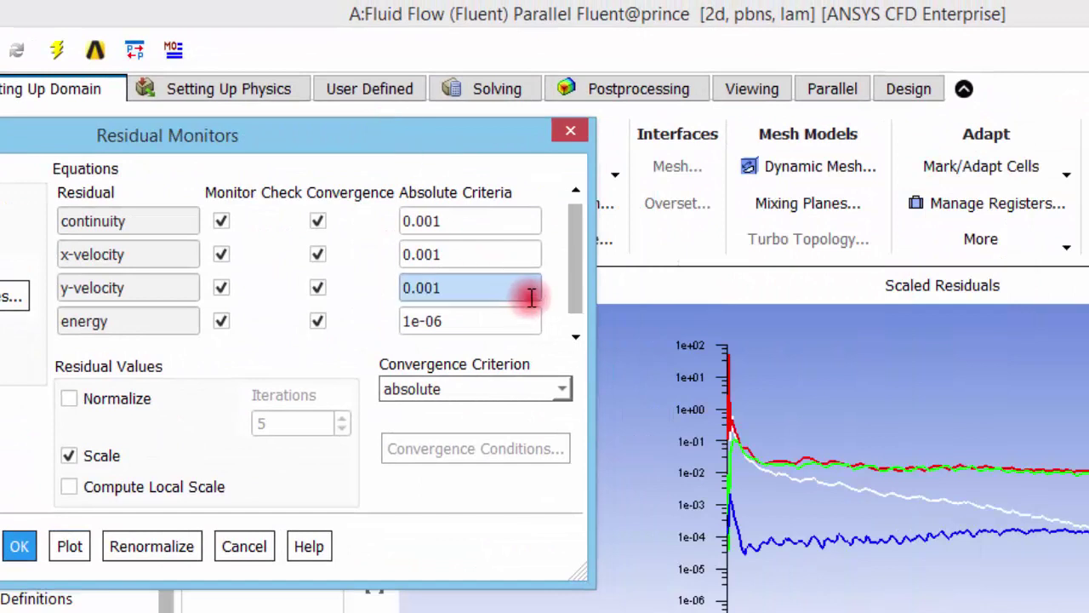
pyautogui.click(446, 257)
pyautogui.click(452, 222)
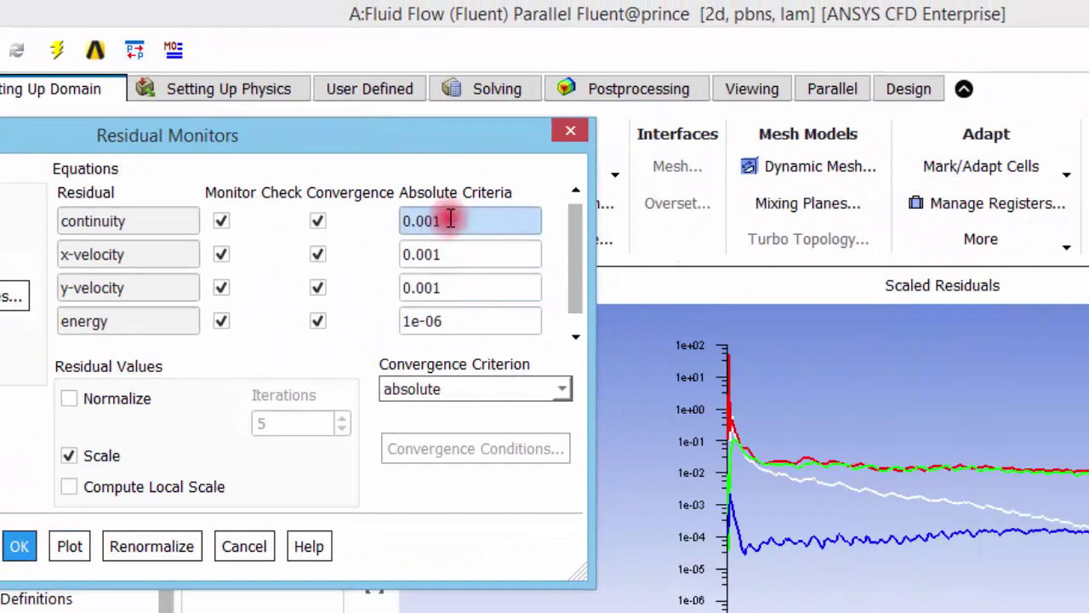
pyautogui.moveTo(572, 260); pyautogui.dragTo(571, 315)
pyautogui.click(459, 306)
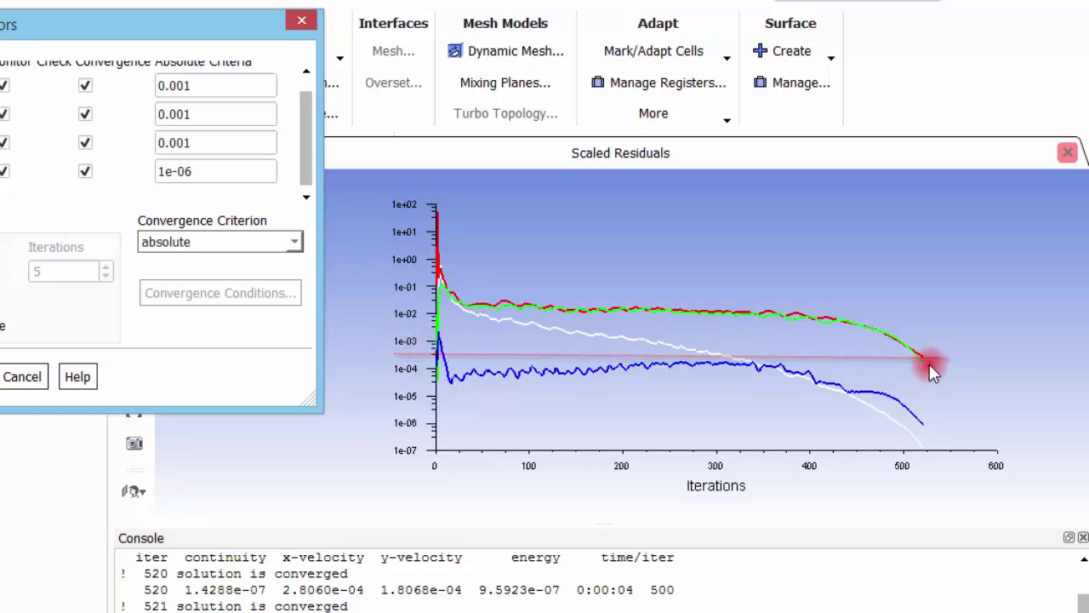
pyautogui.moveTo(155, 27); pyautogui.dragTo(75, 280)
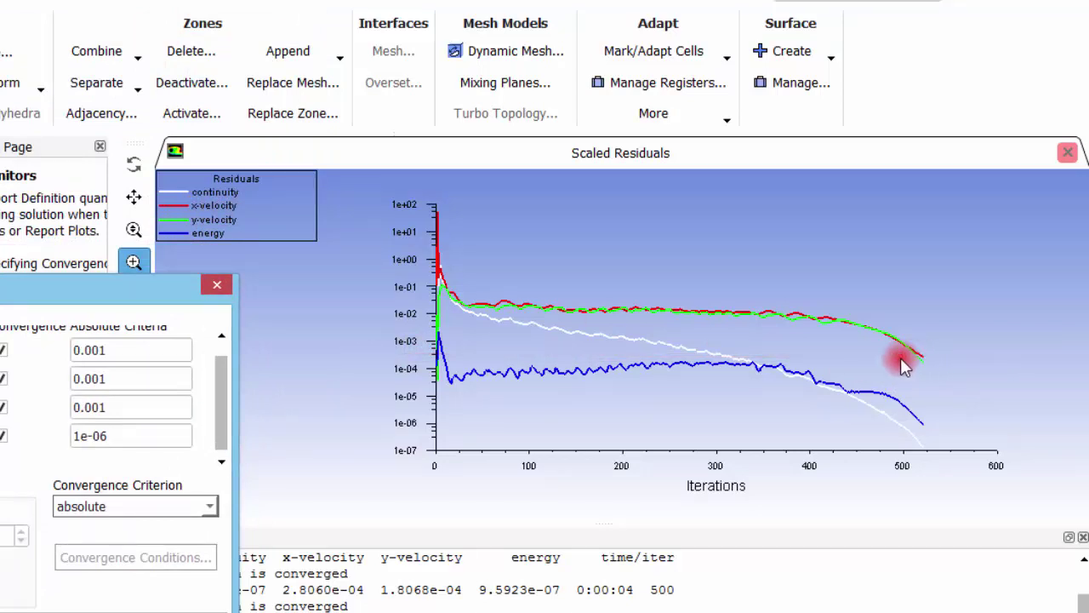
pyautogui.moveTo(2, 284); pyautogui.dragTo(154, 162)
# Step: Set the absolute convergence criterion for x-velocity to 0.0001 and accept the residual monitor settings
pyautogui.click(294, 248)
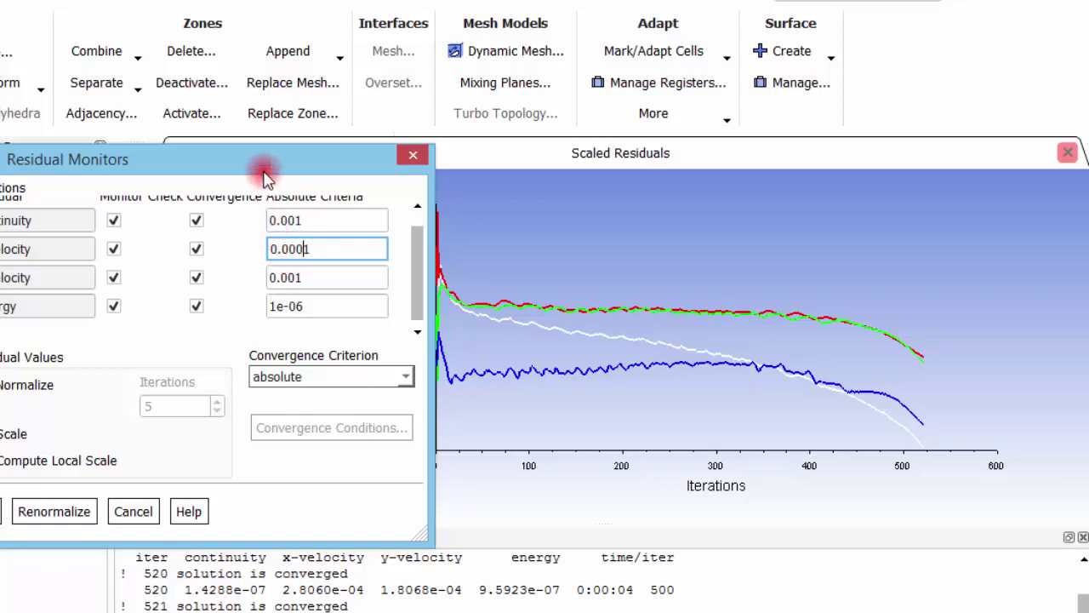
pyautogui.moveTo(260, 167); pyautogui.dragTo(277, 34)
pyautogui.click(5, 379)
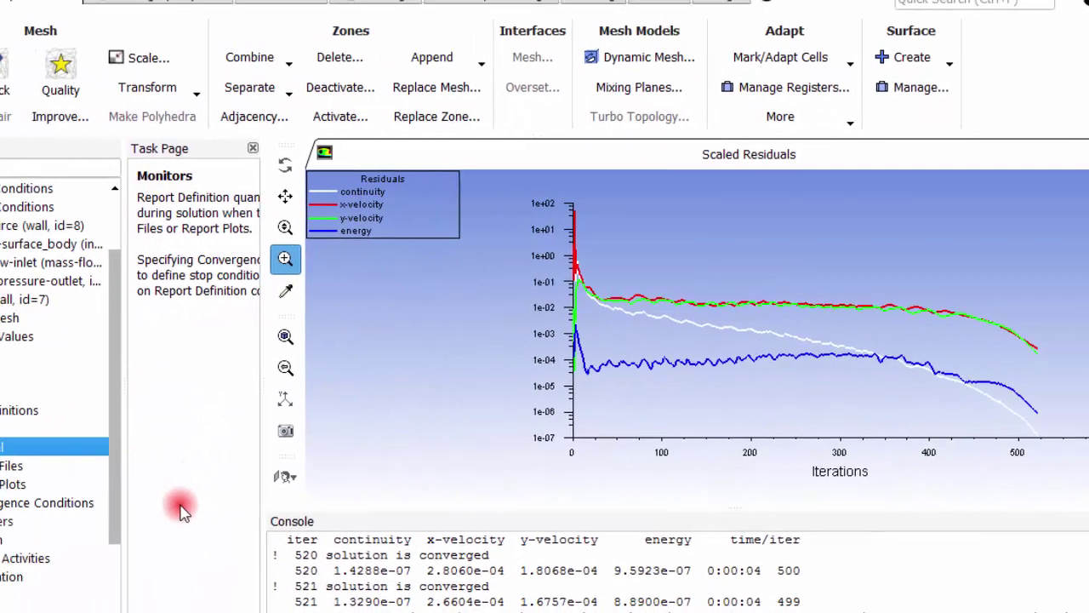
# Step: Run the calculation again with 500 iterations and dismiss the completion message
pyautogui.scroll(-2, 230, 417)
pyautogui.click(136, 476)
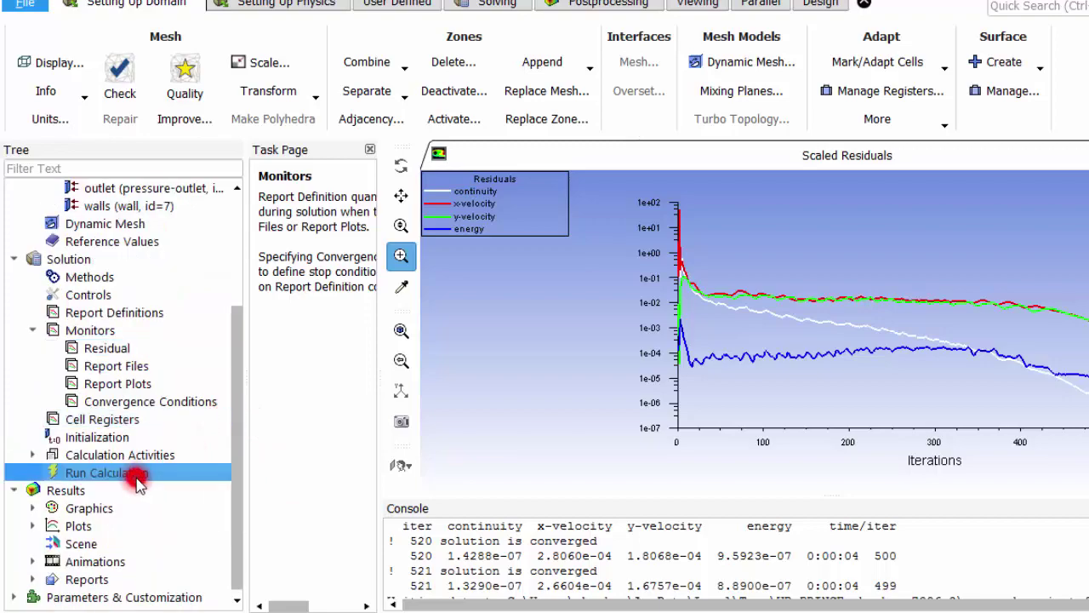
pyautogui.click(289, 529)
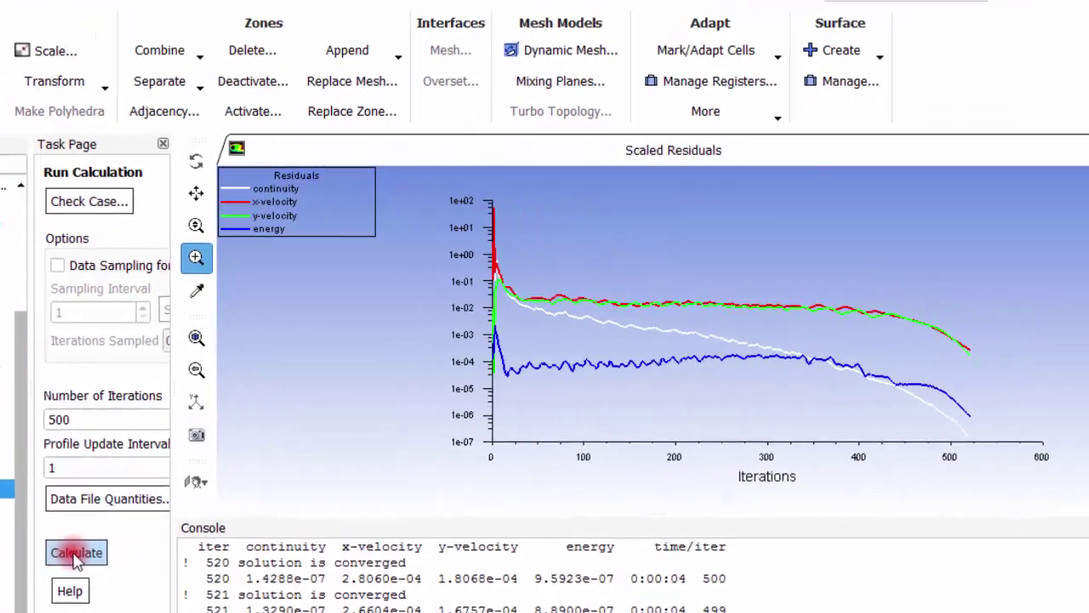
pyautogui.click(396, 342)
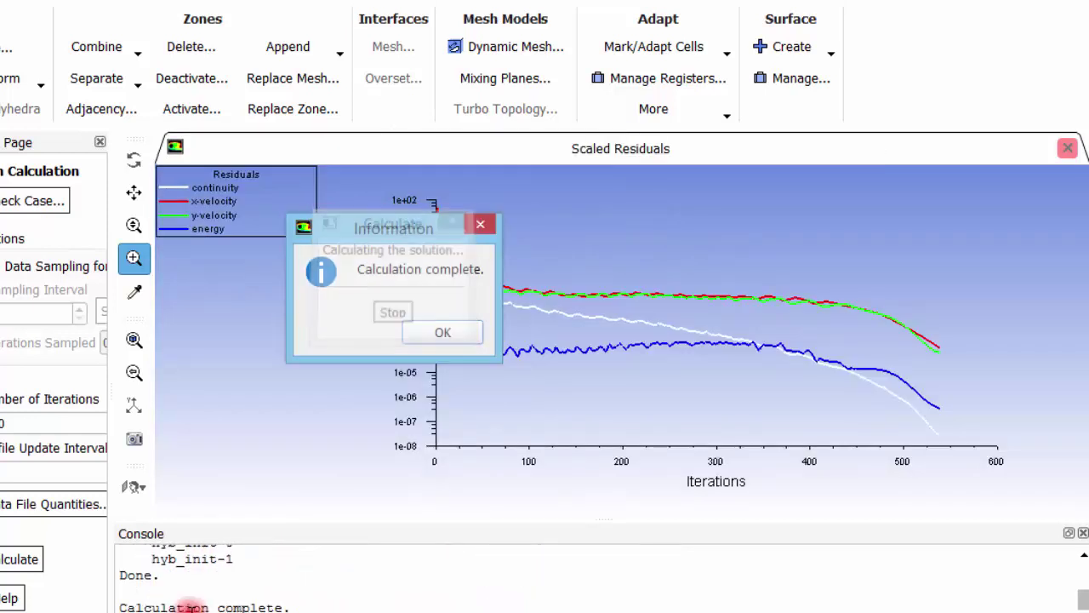
pyautogui.click(442, 332)
# Step: Examine the iteration output in the console for the convergence line and compare it with the x-velocity residual curve
pyautogui.click(159, 584)
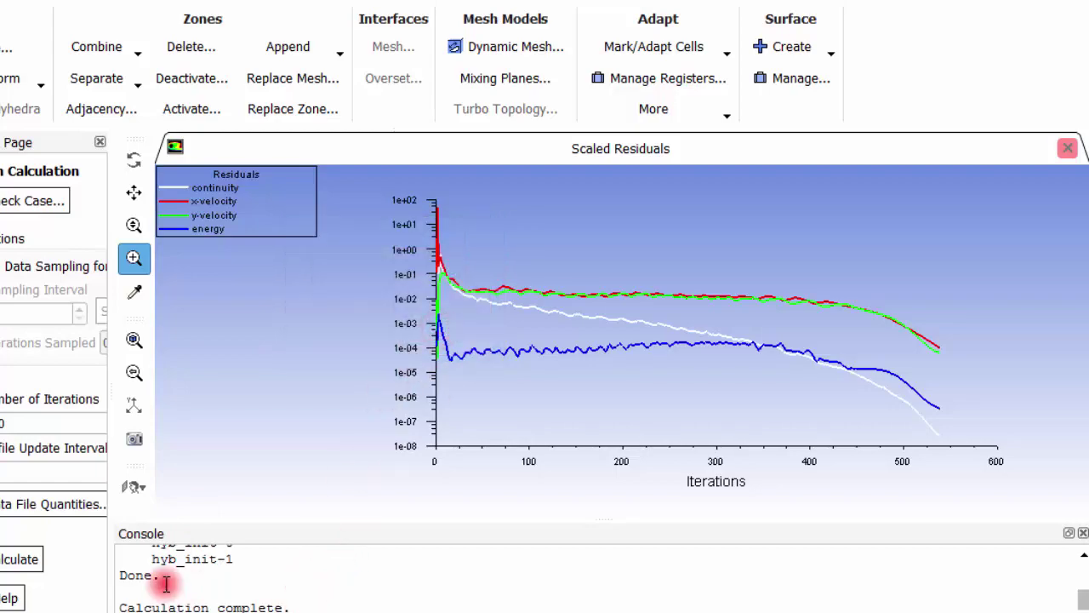
pyautogui.scroll(3, 162, 587)
pyautogui.scroll(-3, 167, 593)
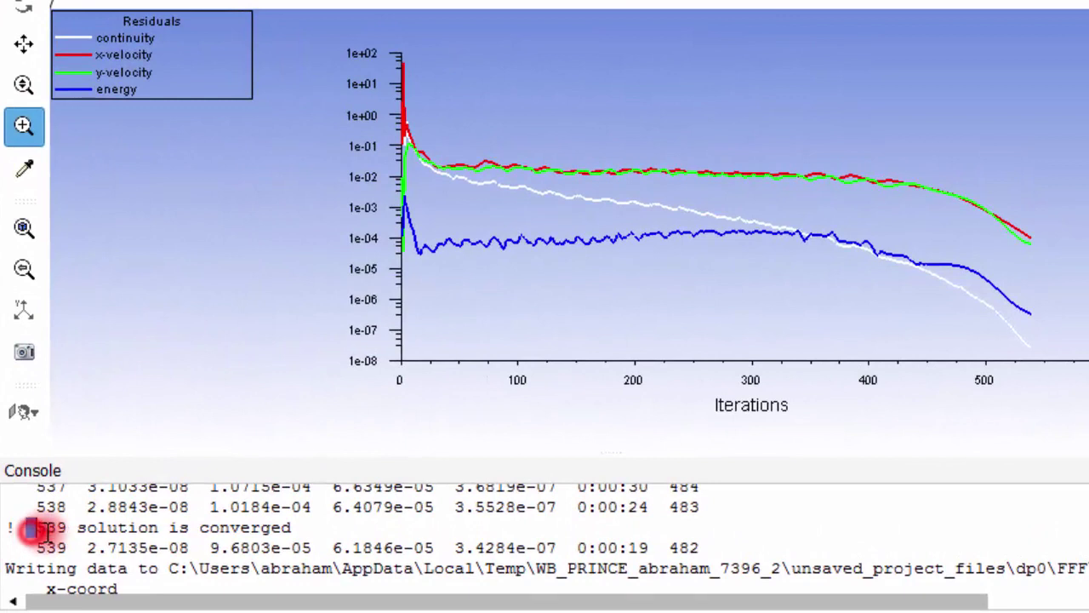
pyautogui.doubleClick(173, 582)
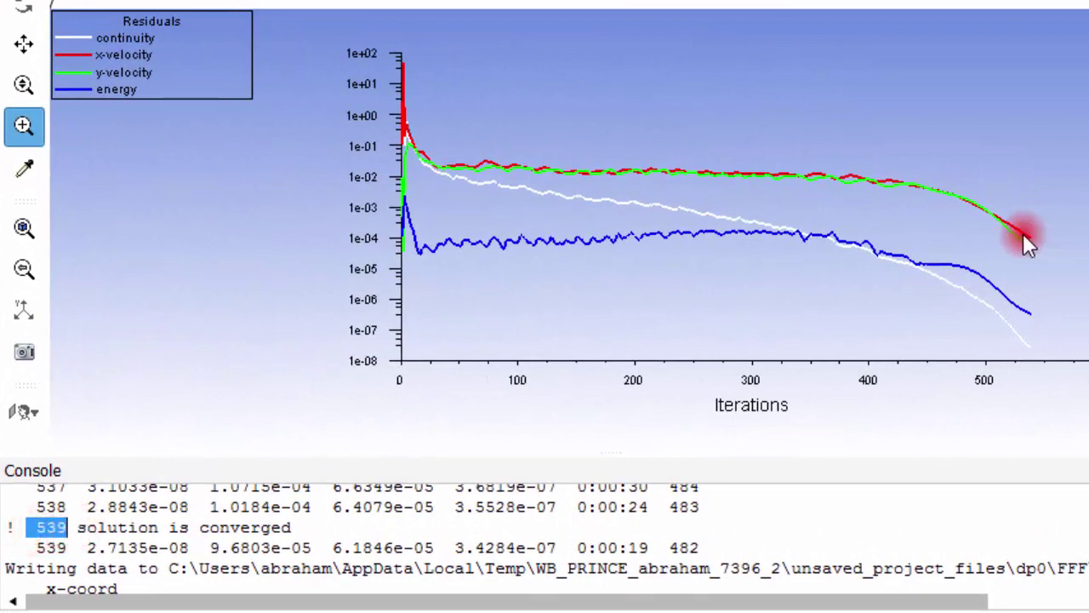
pyautogui.click(910, 235)
pyautogui.click(787, 233)
pyautogui.moveTo(478, 242); pyautogui.dragTo(82, 206)
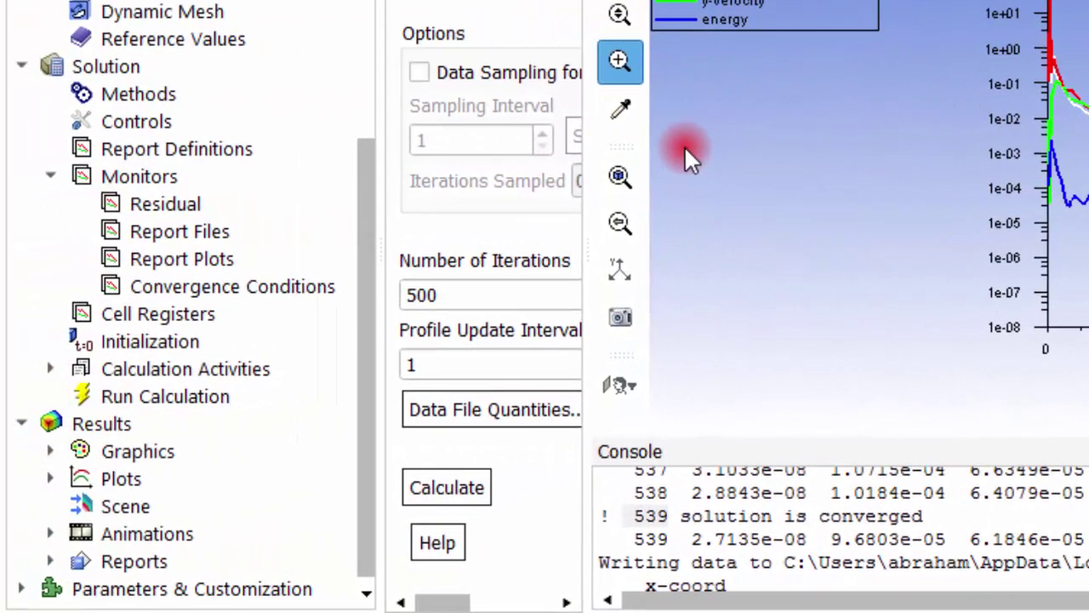
pyautogui.click(362, 265)
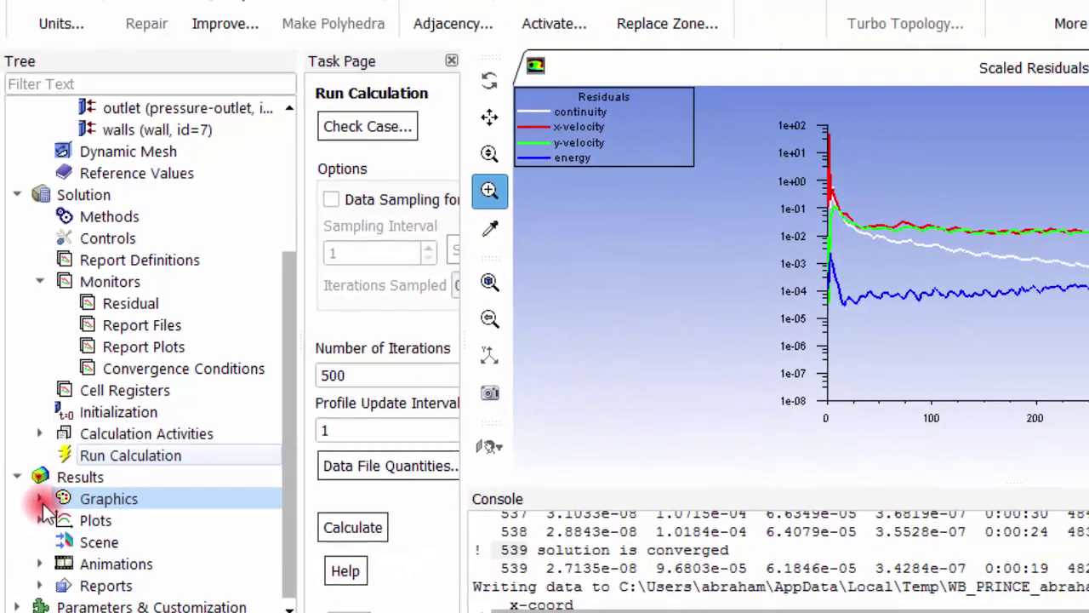
pyautogui.click(50, 451)
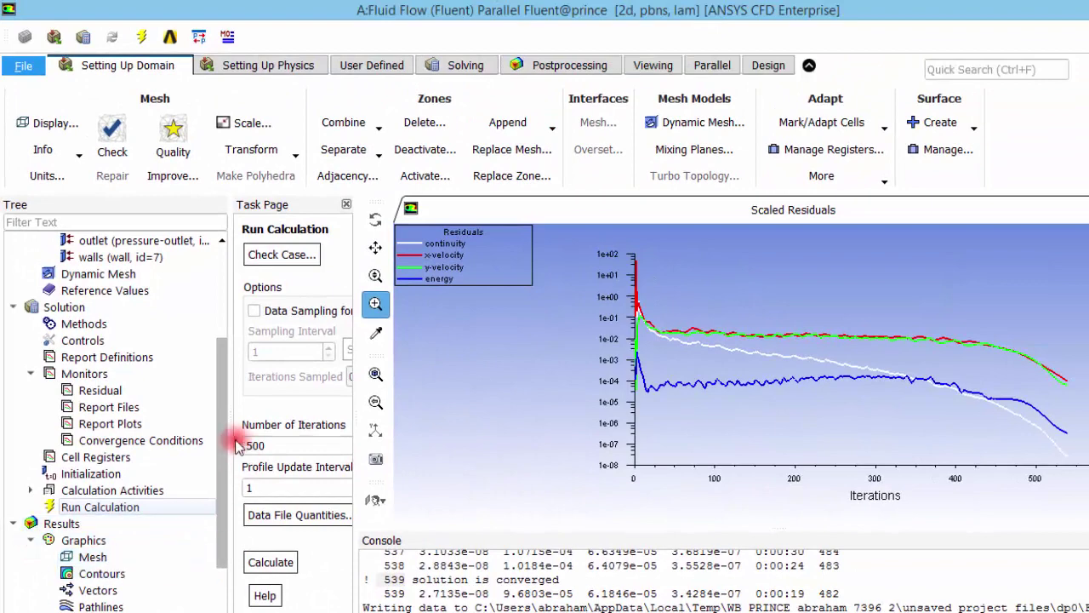
pyautogui.scroll(-3, 217, 436)
pyautogui.click(95, 490)
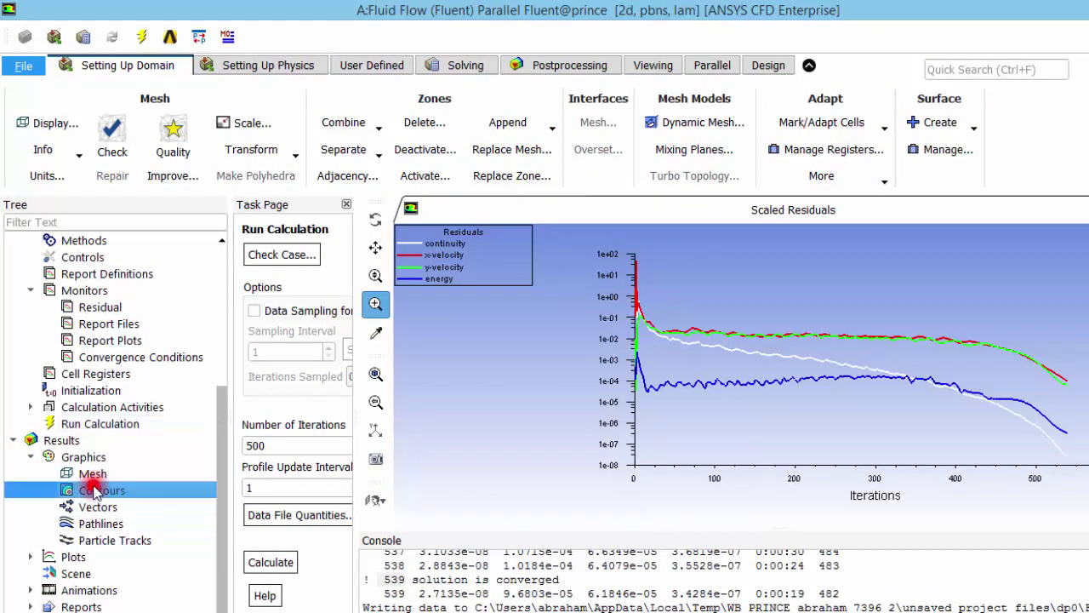
pyautogui.doubleClick(95, 490)
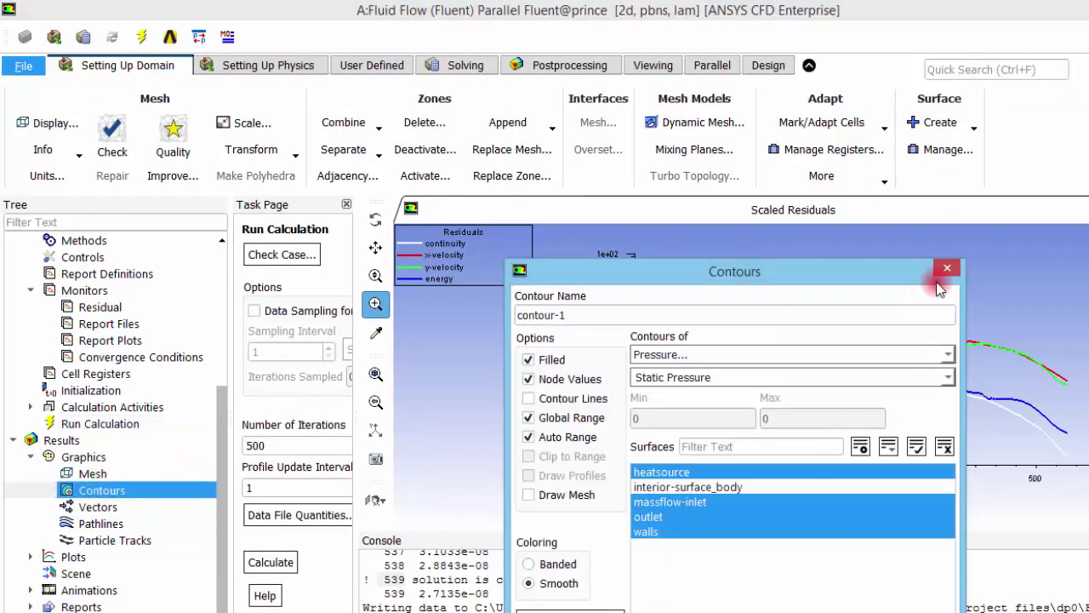
pyautogui.click(942, 272)
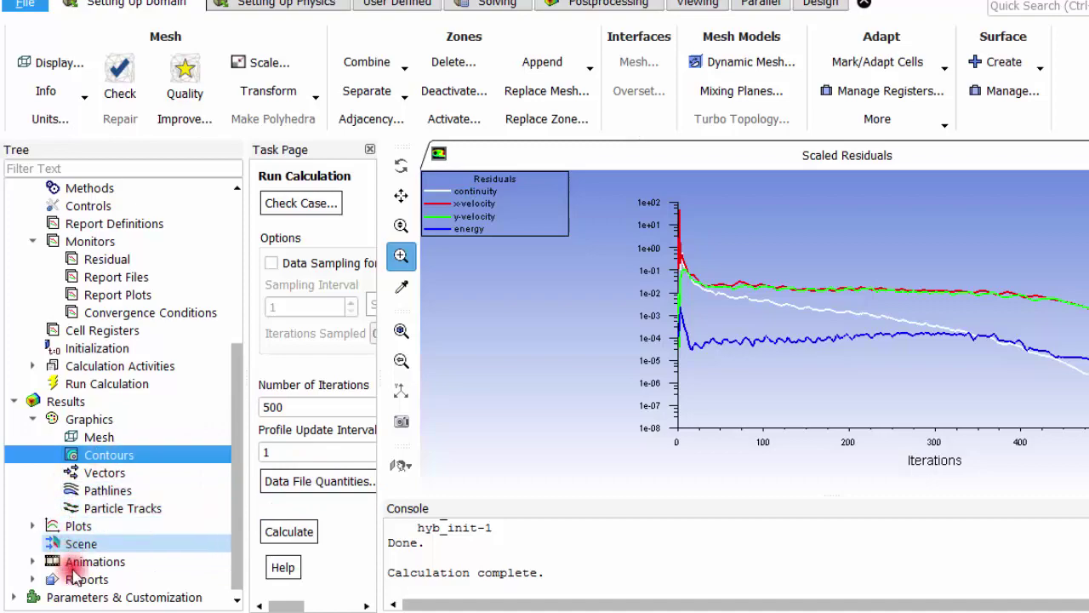
# Step: Open the surface integrals report and set its report type to Facet Average
pyautogui.click(28, 580)
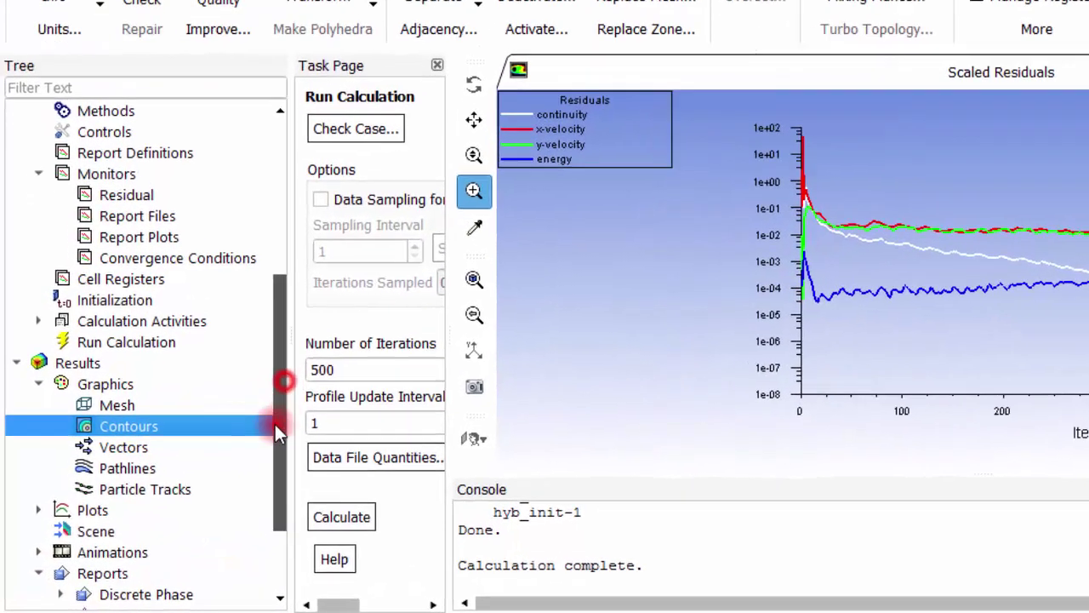
pyautogui.scroll(-2, 275, 424)
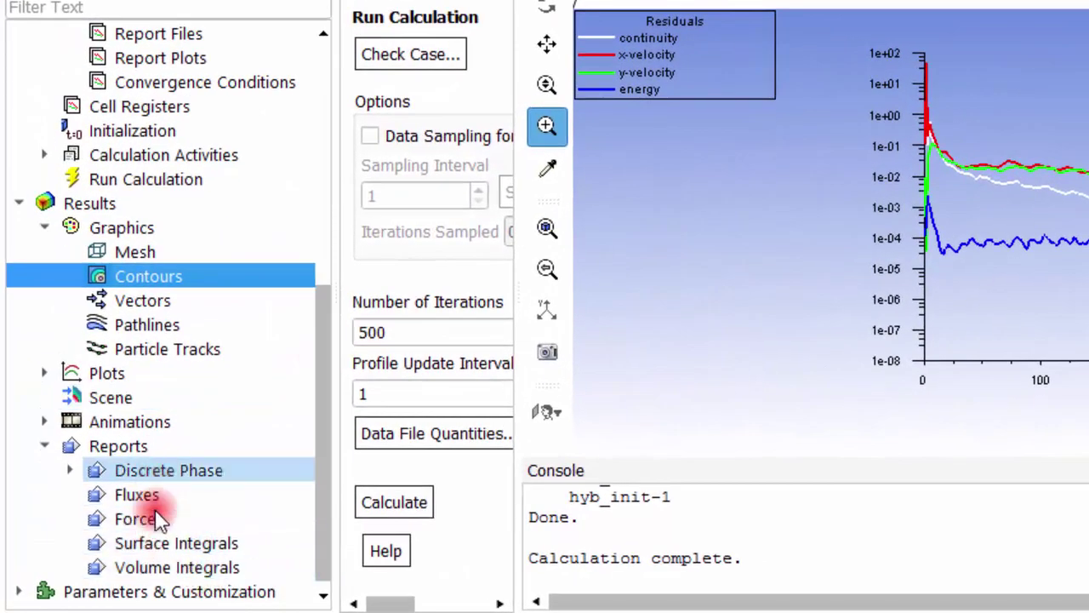
pyautogui.click(164, 544)
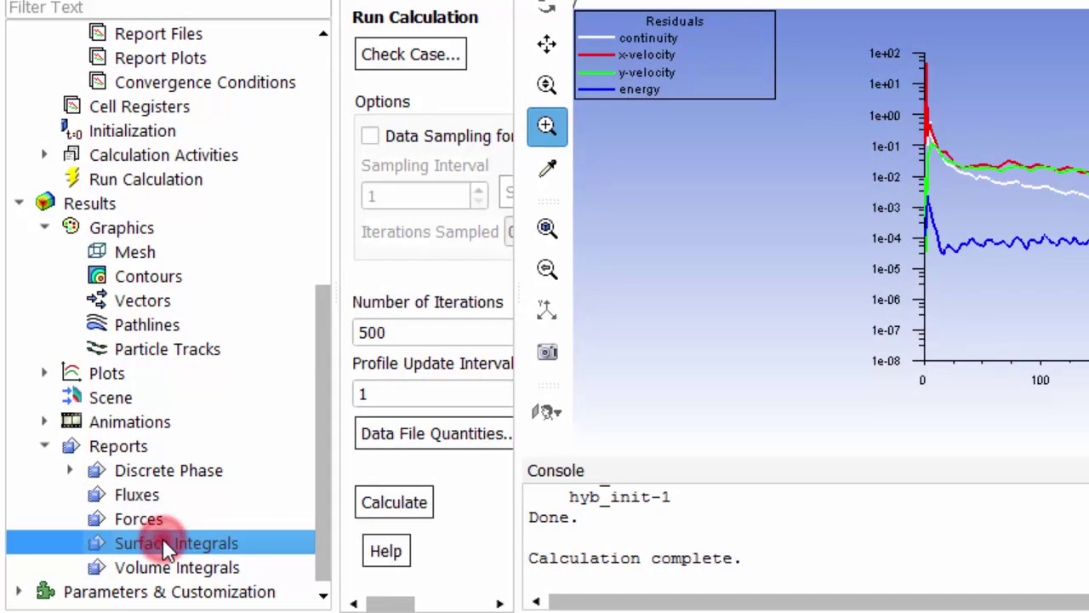
pyautogui.click(165, 545)
pyautogui.click(834, 142)
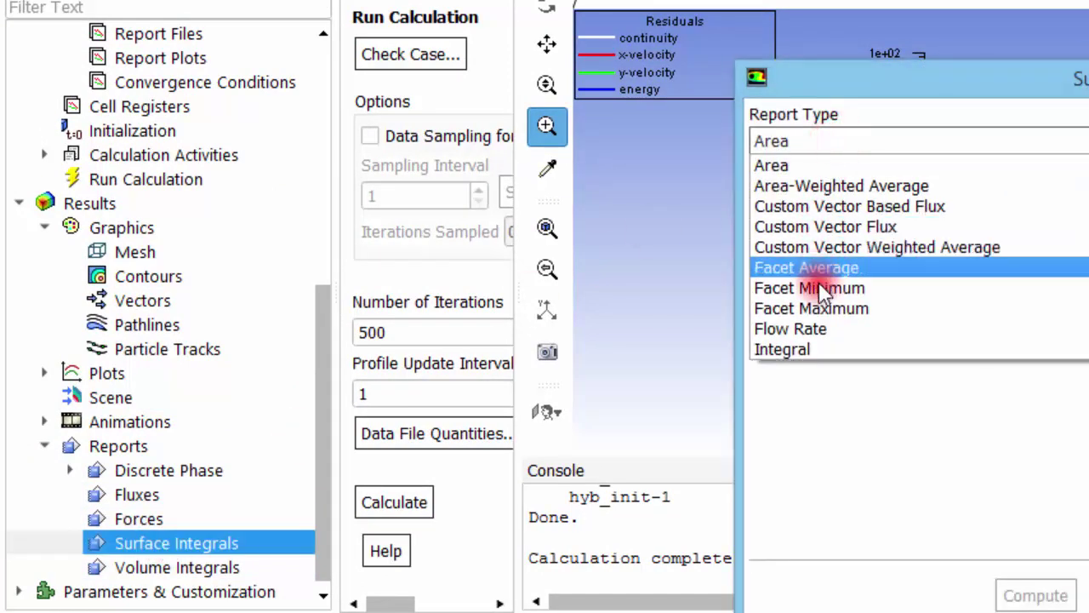
pyautogui.click(829, 267)
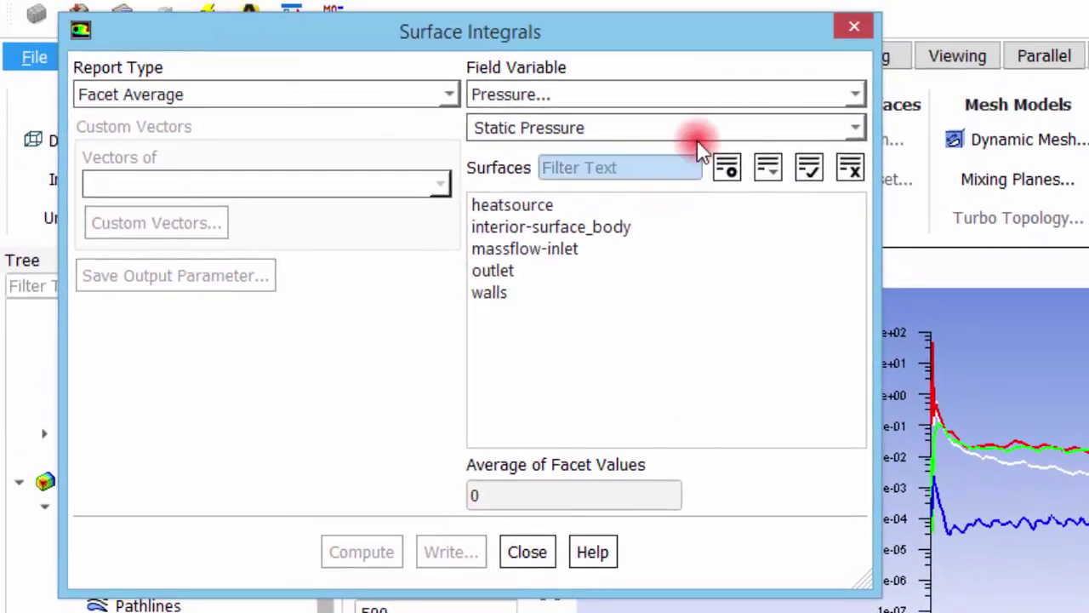
# Step: Compute the facet average of static temperature on the outlet, check the result, and close the report
pyautogui.click(711, 96)
pyautogui.click(621, 177)
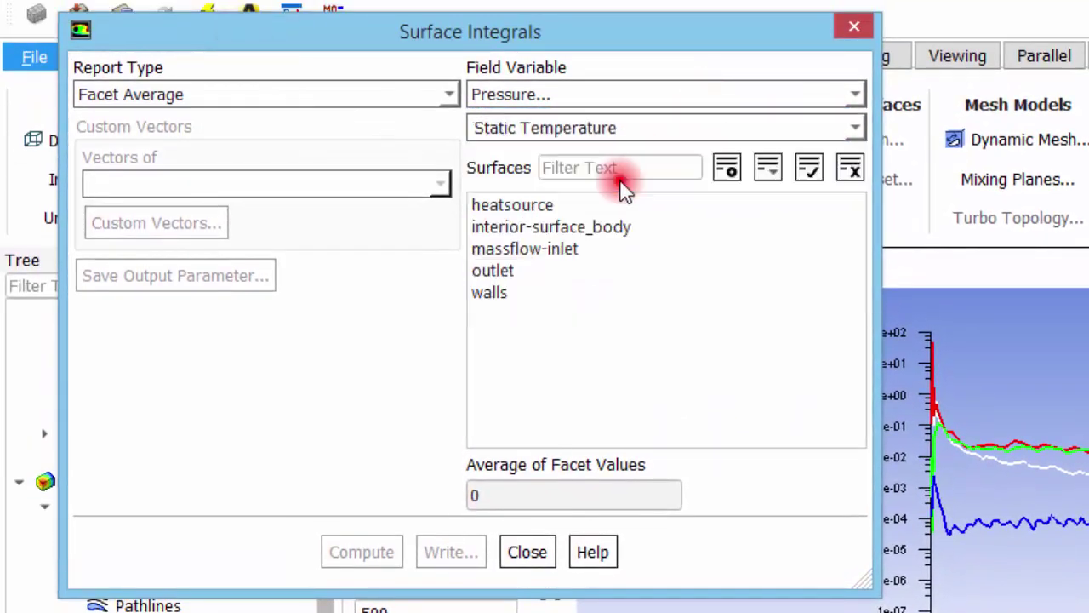
pyautogui.click(526, 272)
pyautogui.click(358, 551)
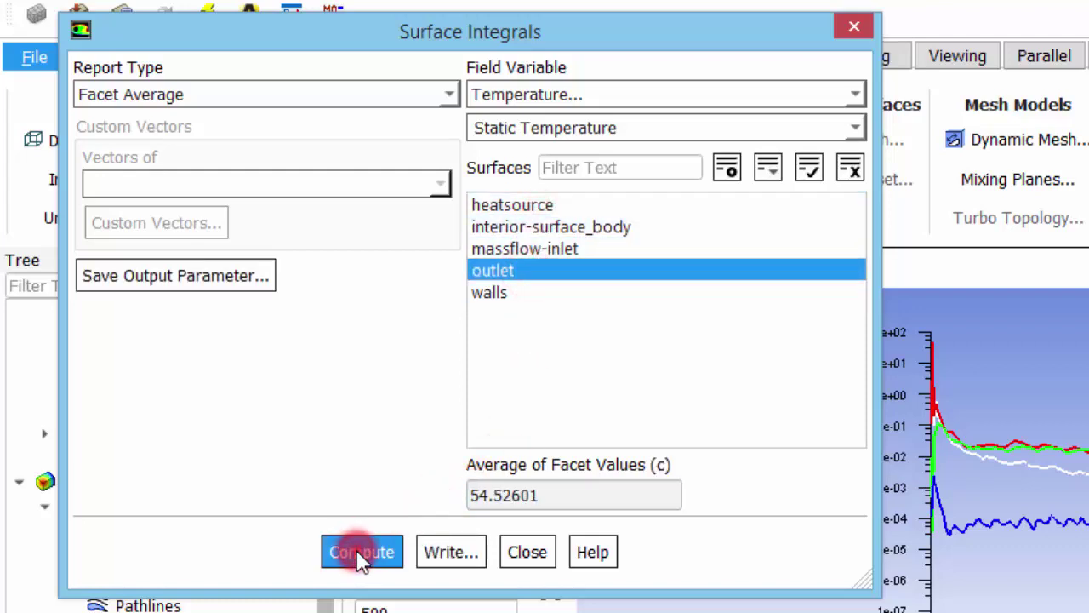
pyautogui.click(539, 497)
pyautogui.moveTo(551, 489); pyautogui.dragTo(443, 500)
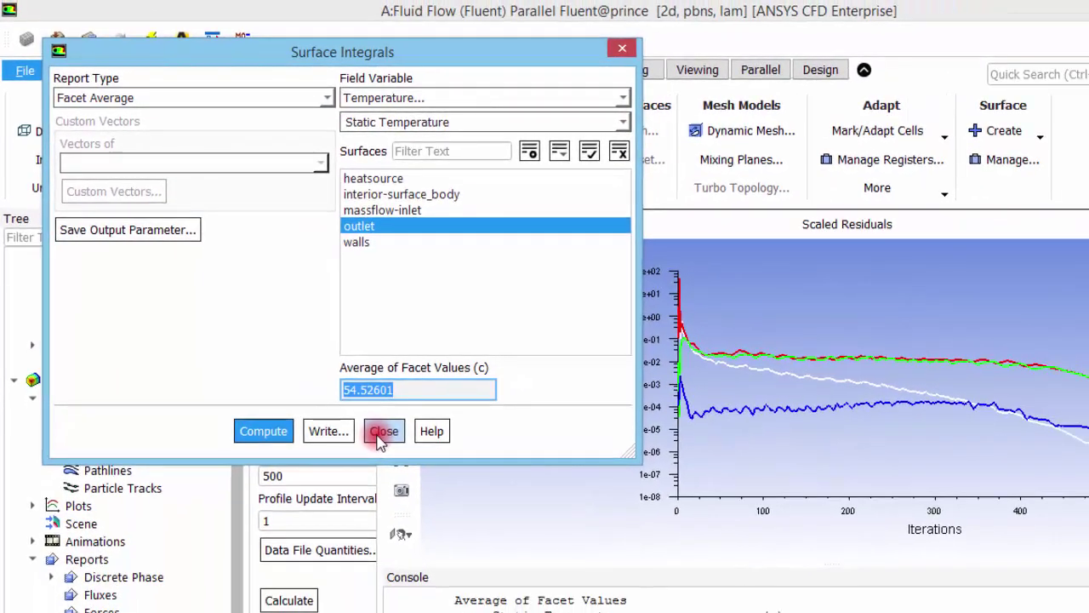
pyautogui.click(382, 432)
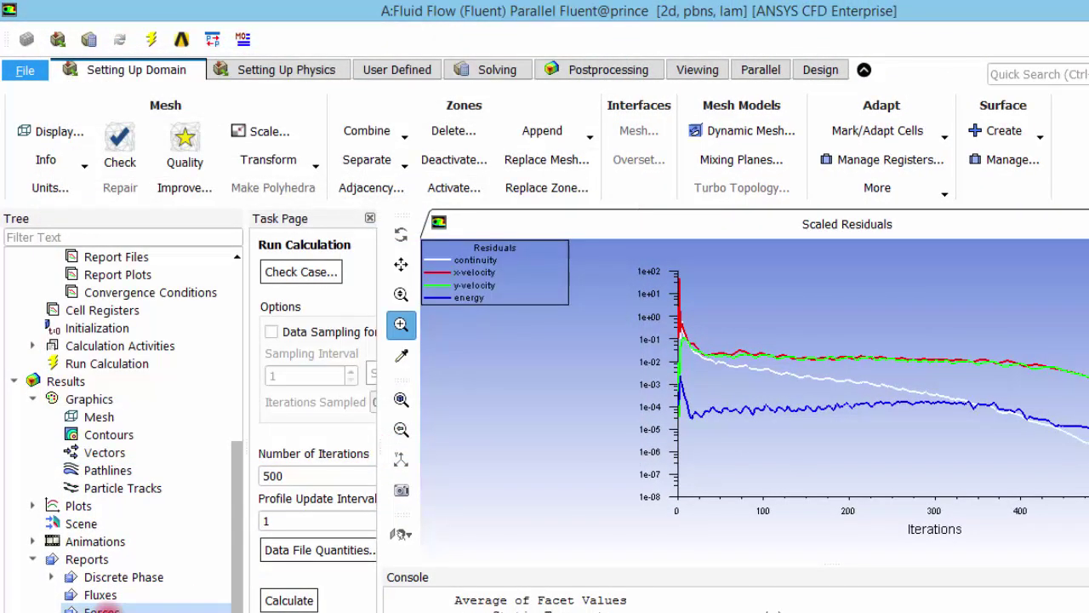
# Step: Create a filled static temperature contour with all surfaces deselected and node values off, display it, and fit the channel in view
pyautogui.doubleClick(107, 436)
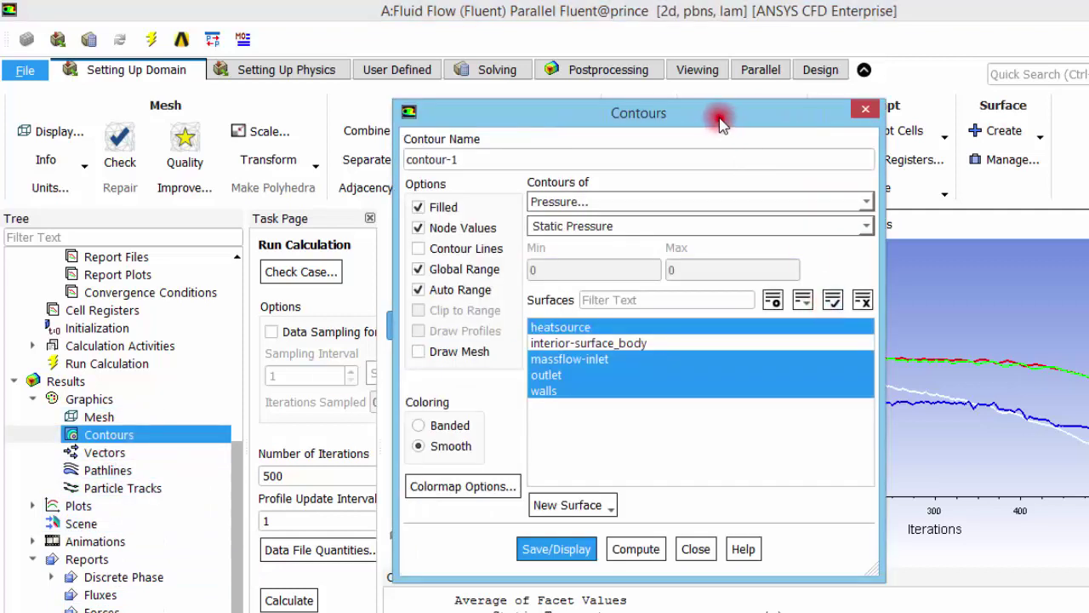
pyautogui.moveTo(719, 121); pyautogui.dragTo(448, 121)
pyautogui.click(591, 299)
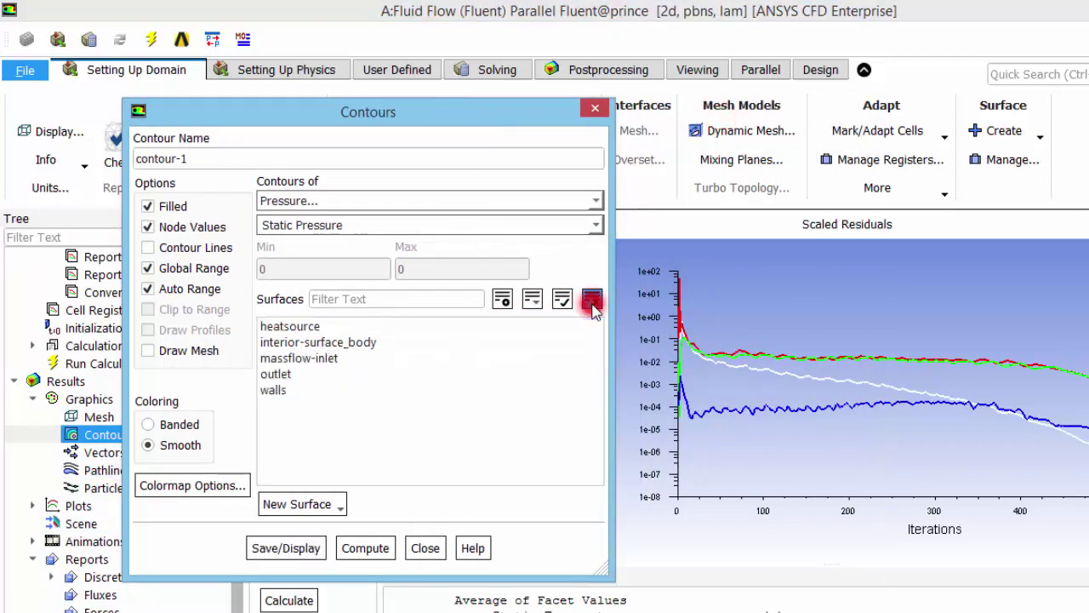
pyautogui.click(341, 204)
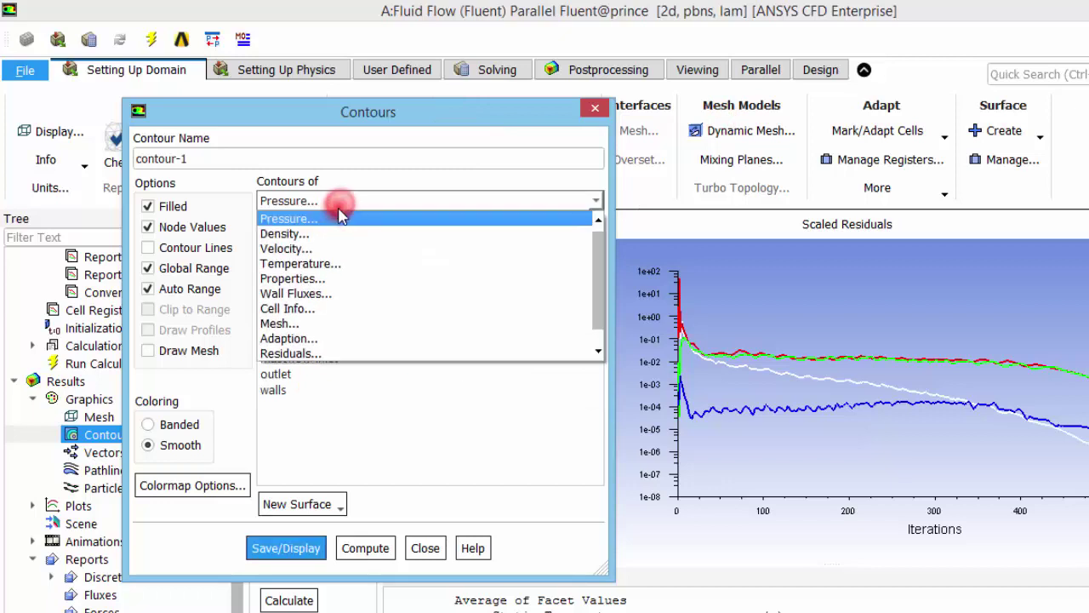
pyautogui.click(323, 265)
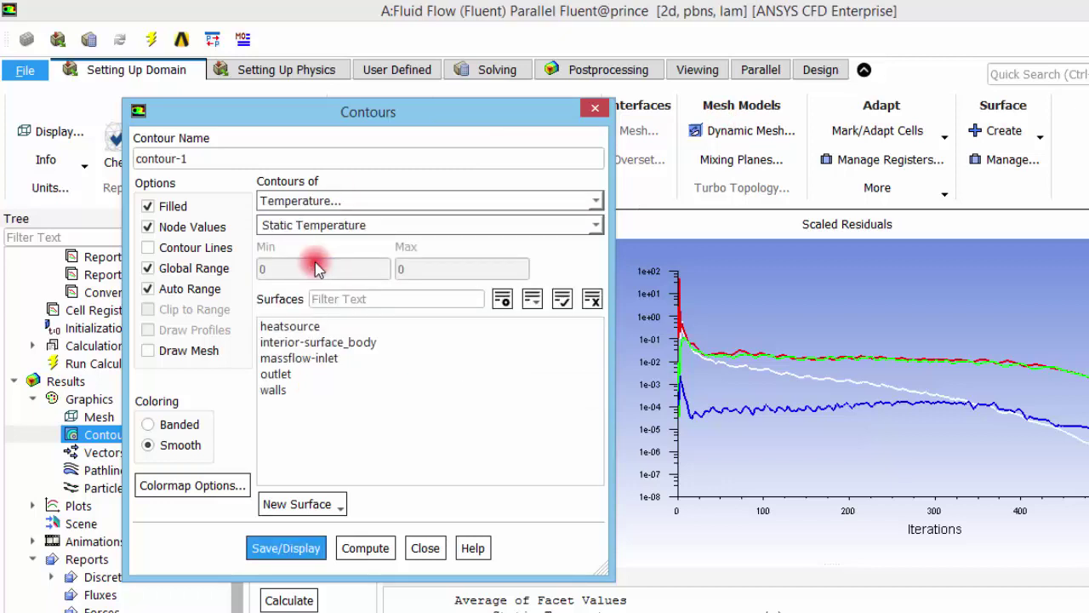
pyautogui.click(148, 226)
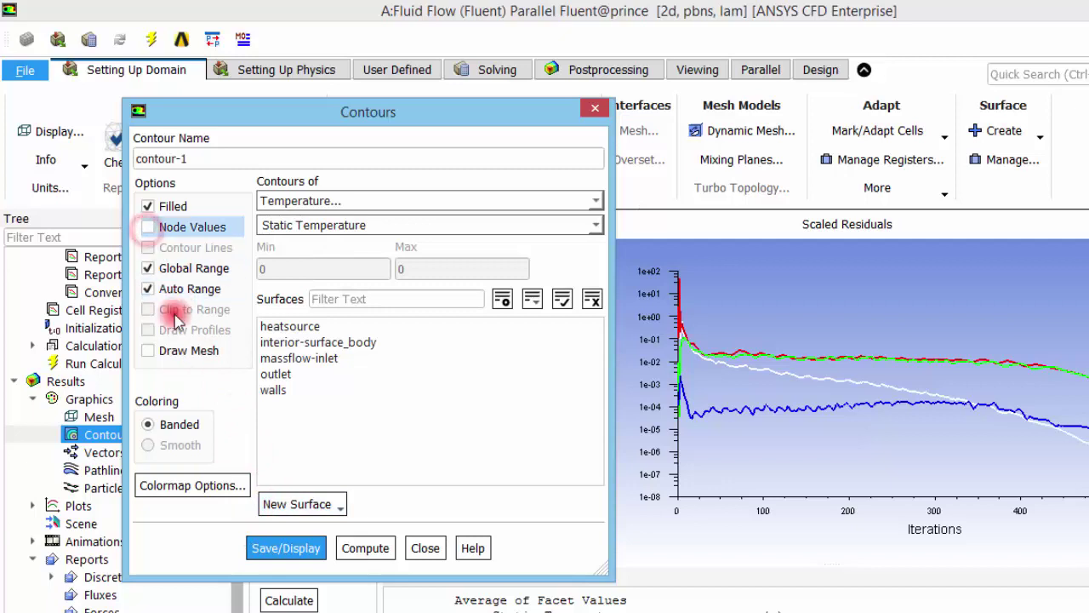
pyautogui.click(281, 548)
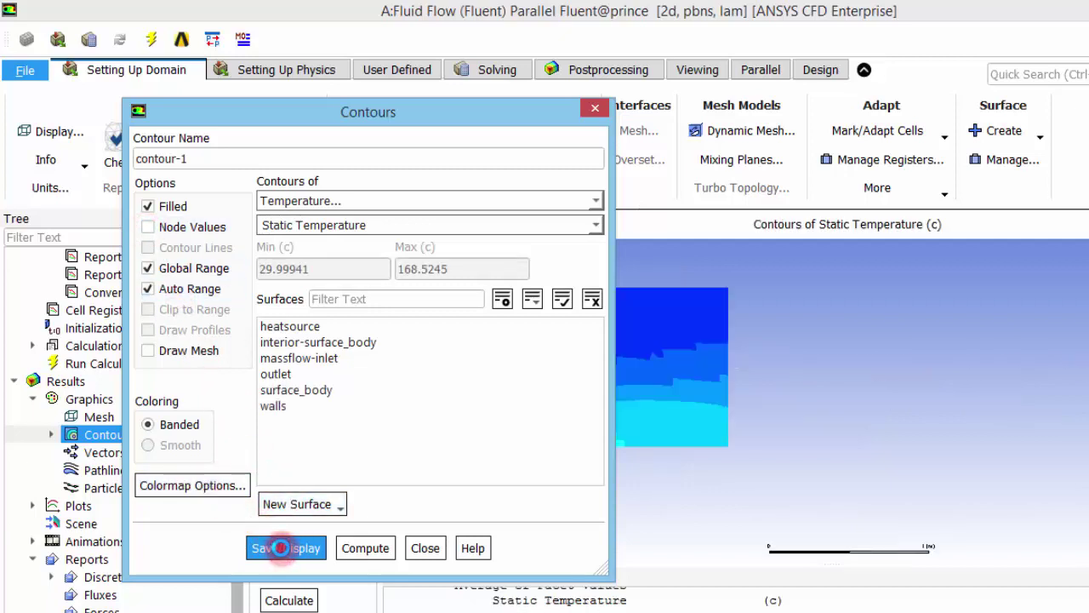
pyautogui.moveTo(479, 119); pyautogui.dragTo(34, 82)
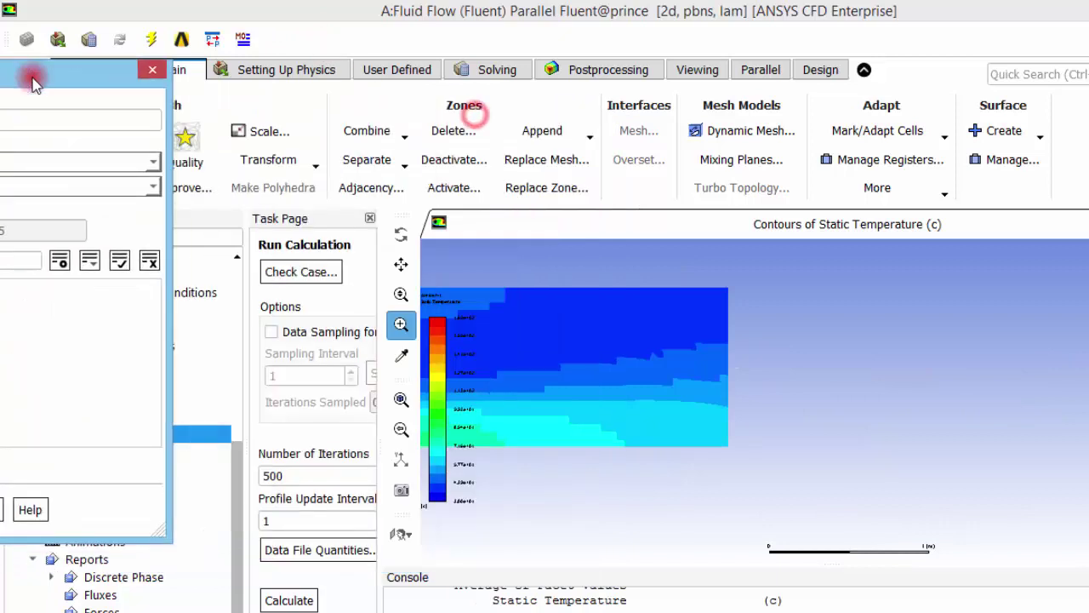
pyautogui.click(401, 400)
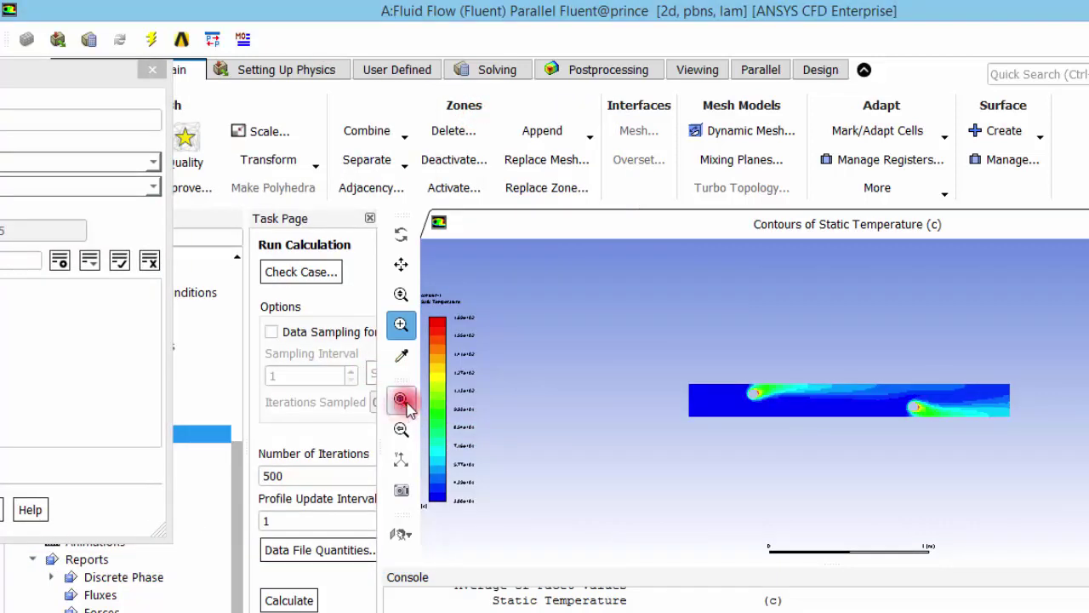
pyautogui.moveTo(665, 360); pyautogui.dragTo(1026, 439)
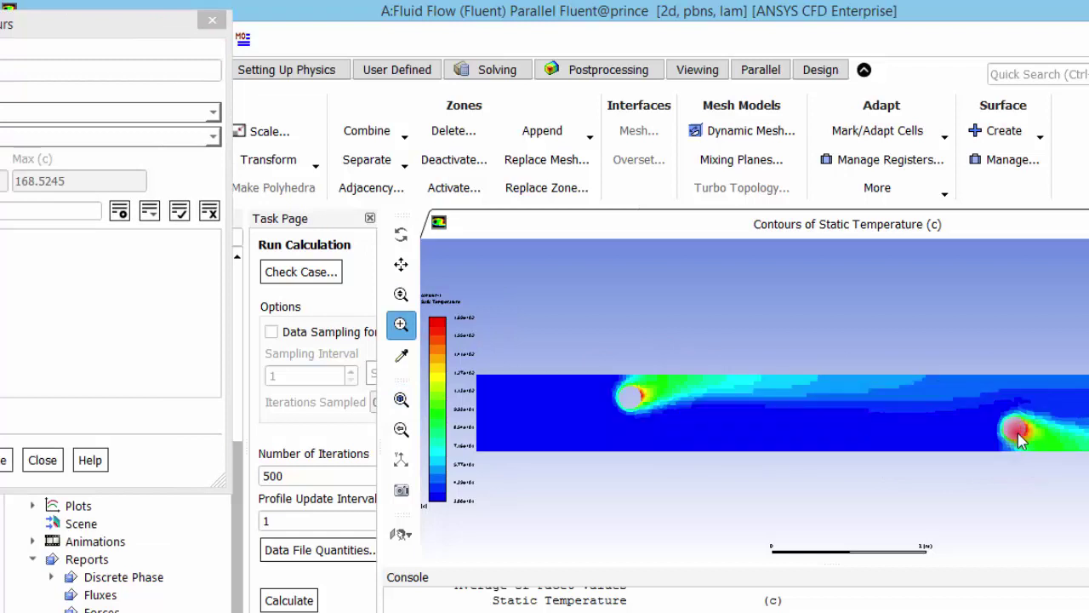
# Step: Turn node values on for the temperature contour, set its coloring to Smooth, redisplay it and close the contour settings
pyautogui.moveTo(43, 25); pyautogui.dragTo(766, 95)
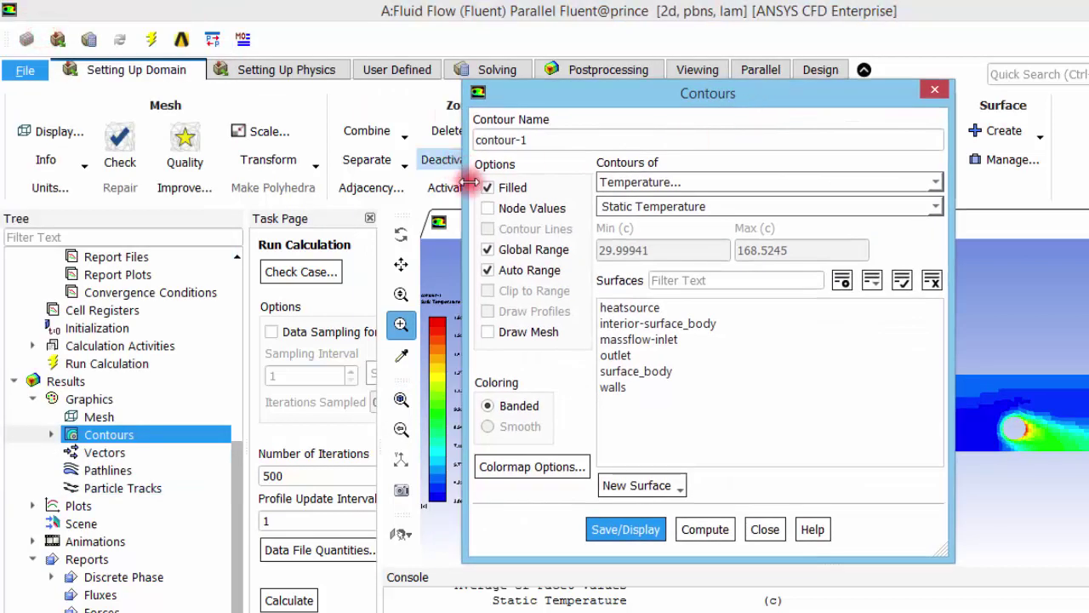
pyautogui.click(490, 208)
pyautogui.click(487, 426)
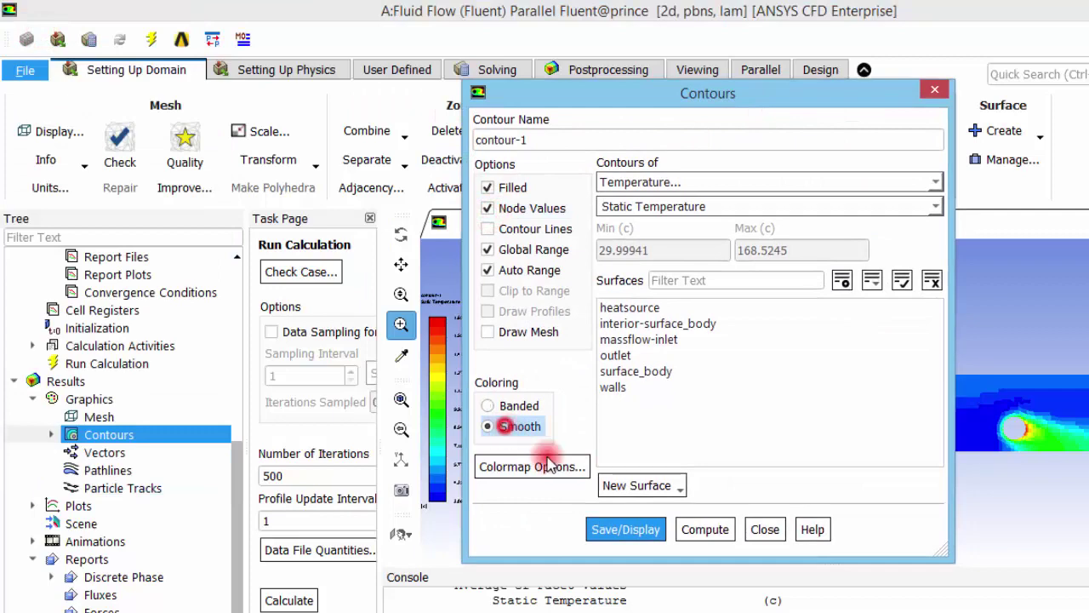
pyautogui.click(620, 528)
pyautogui.click(764, 529)
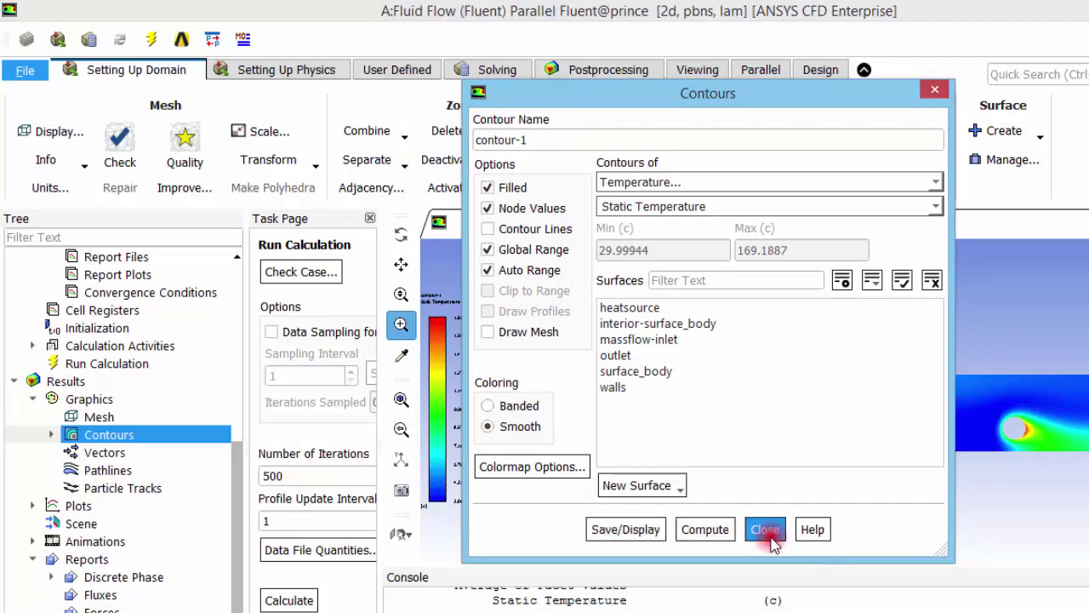
# Step: Examine the static temperature contours around both heat sources and along the whole channel
pyautogui.scroll(5, 637, 408)
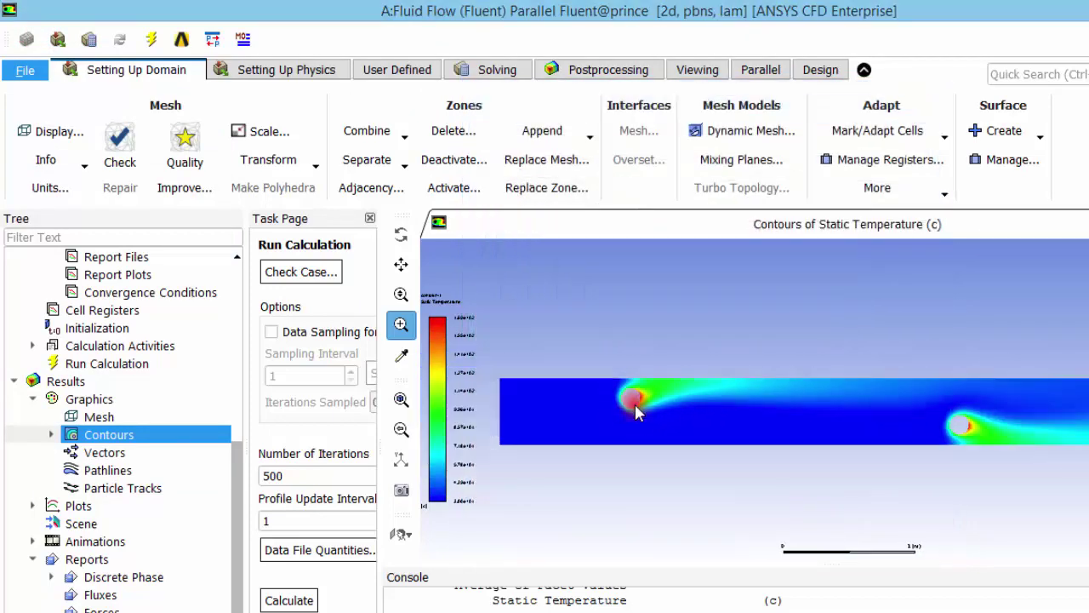
pyautogui.scroll(3, 636, 413)
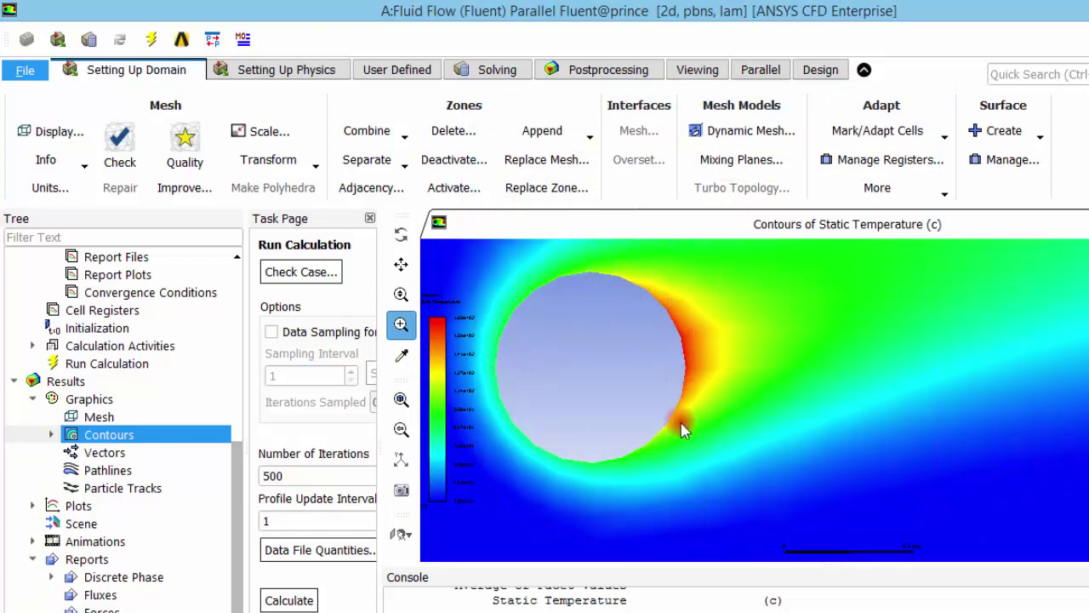
pyautogui.scroll(-3, 596, 391)
pyautogui.scroll(-2, 600, 395)
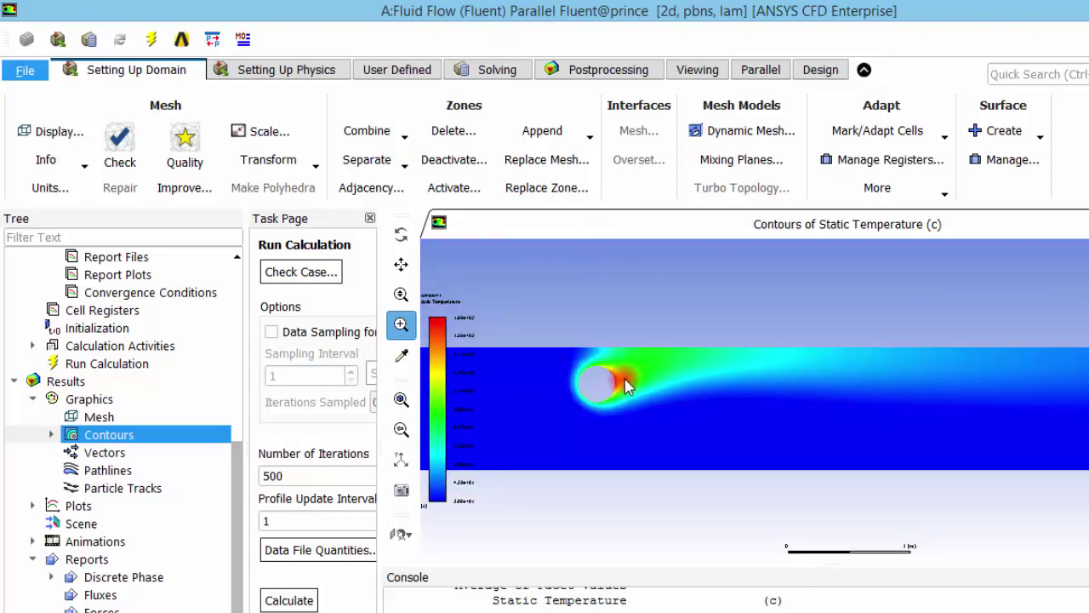
pyautogui.scroll(5, 625, 385)
pyautogui.scroll(-6, 590, 361)
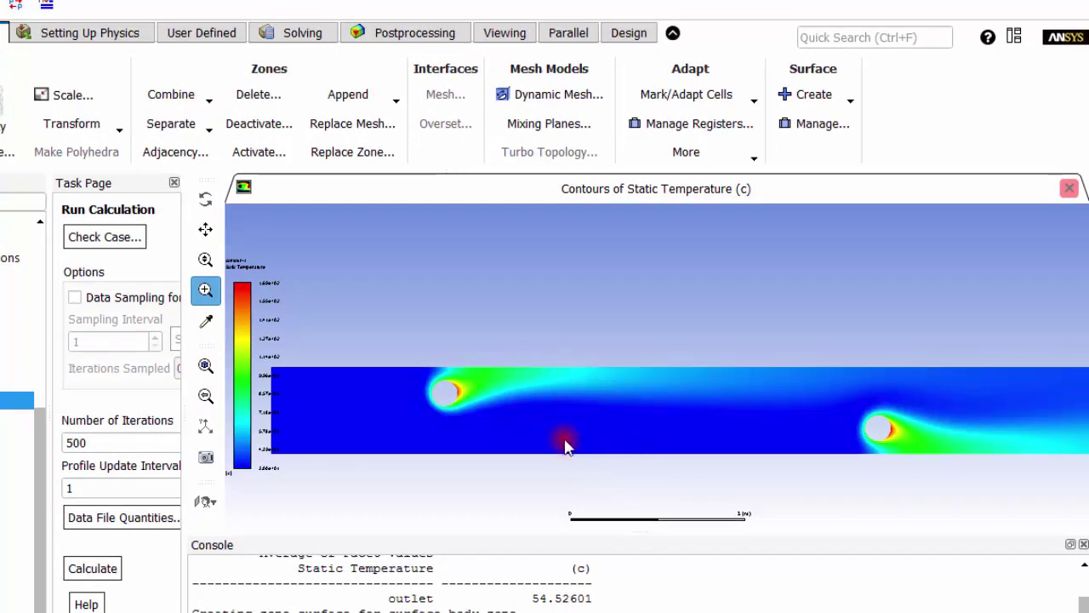
pyautogui.scroll(2, 783, 416)
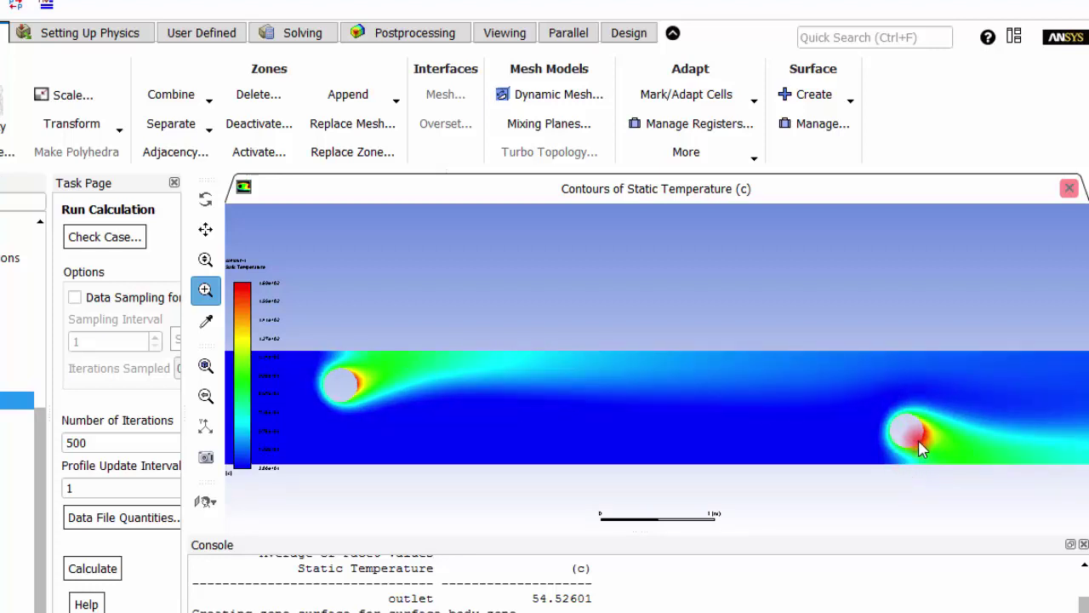
pyautogui.scroll(-2, 912, 454)
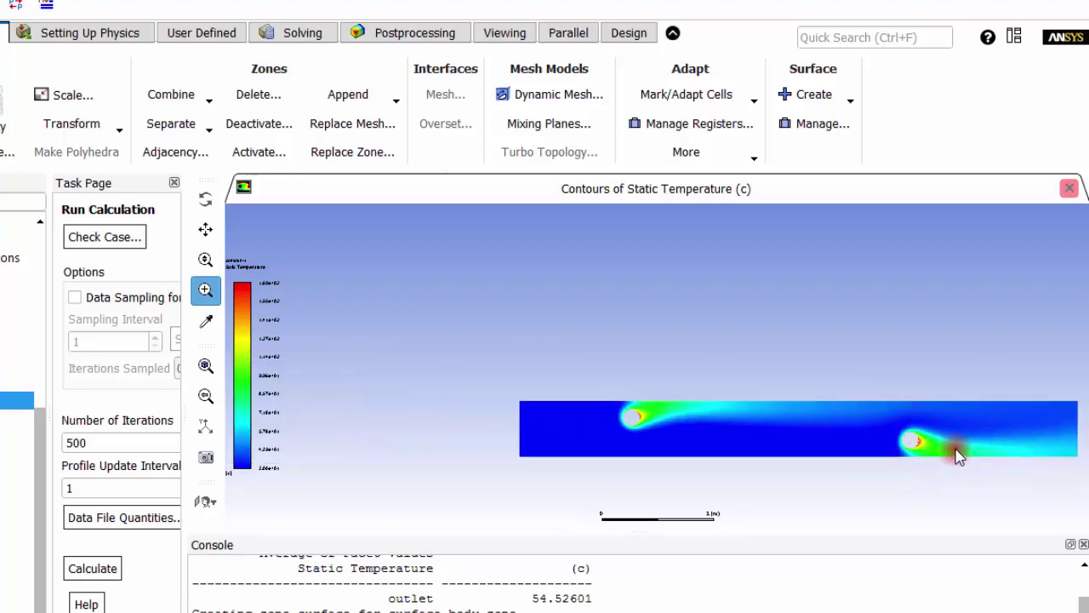
pyautogui.scroll(1, 955, 451)
pyautogui.scroll(-2, 956, 452)
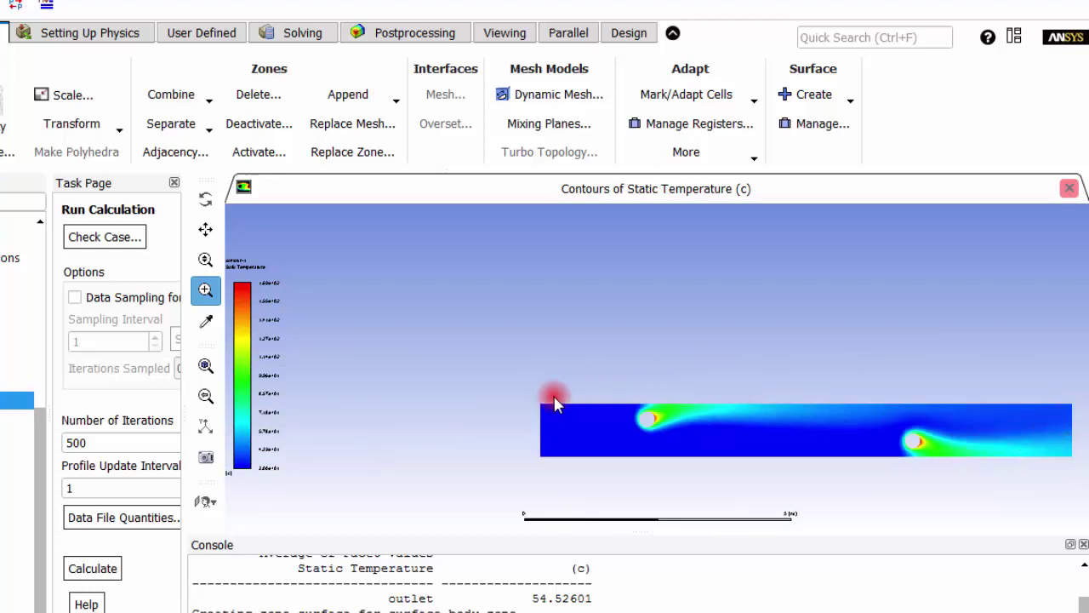
# Step: Probe the temperature contour level at the channel inlet and at the upper and lower parts of the outlet
pyautogui.rightClick(545, 426)
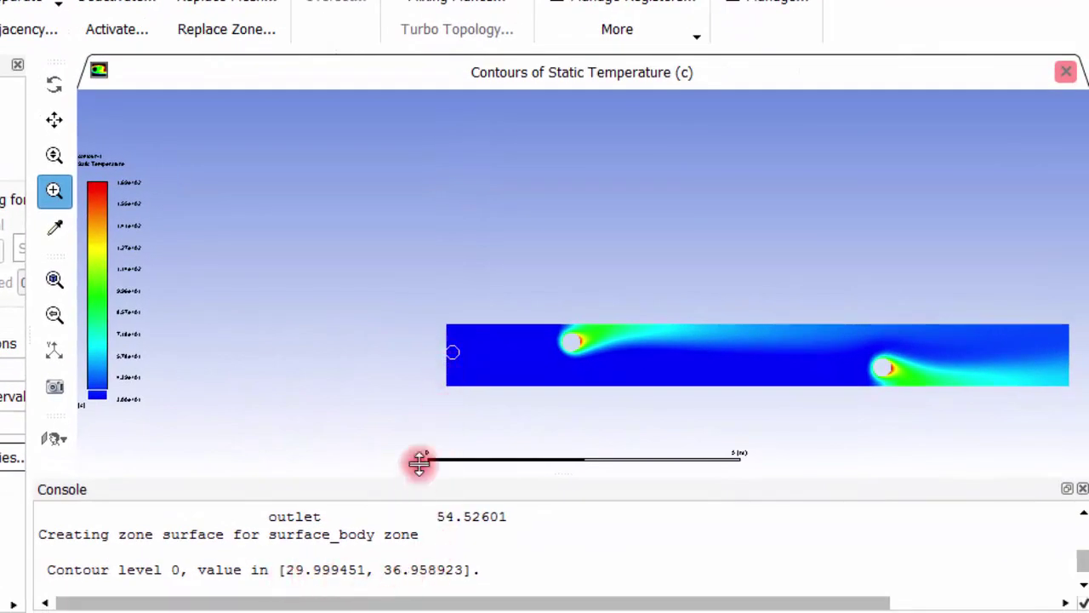
pyautogui.click(1063, 336)
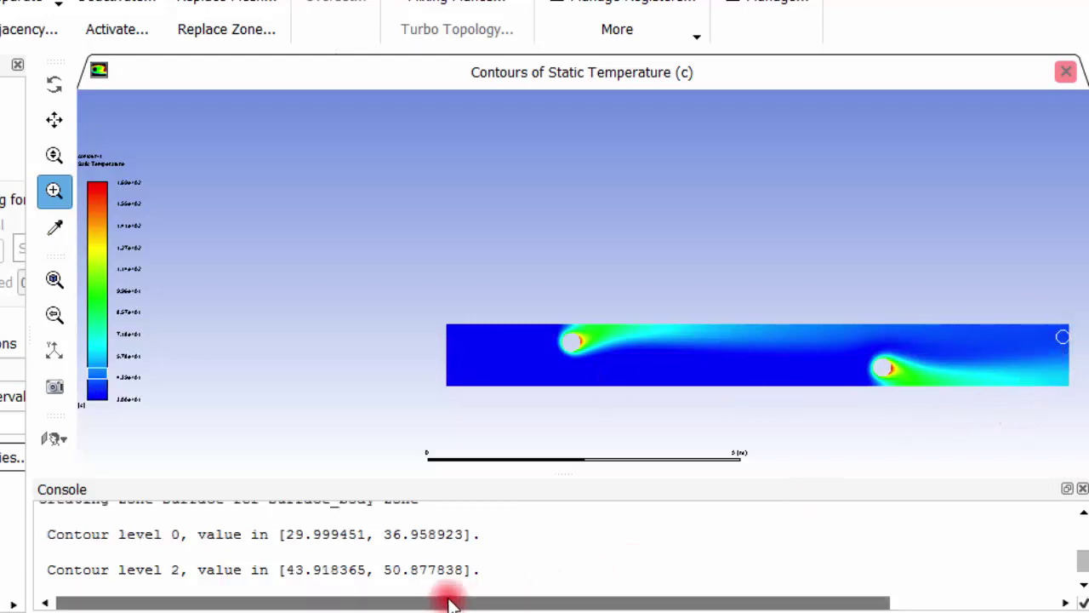
pyautogui.click(1062, 378)
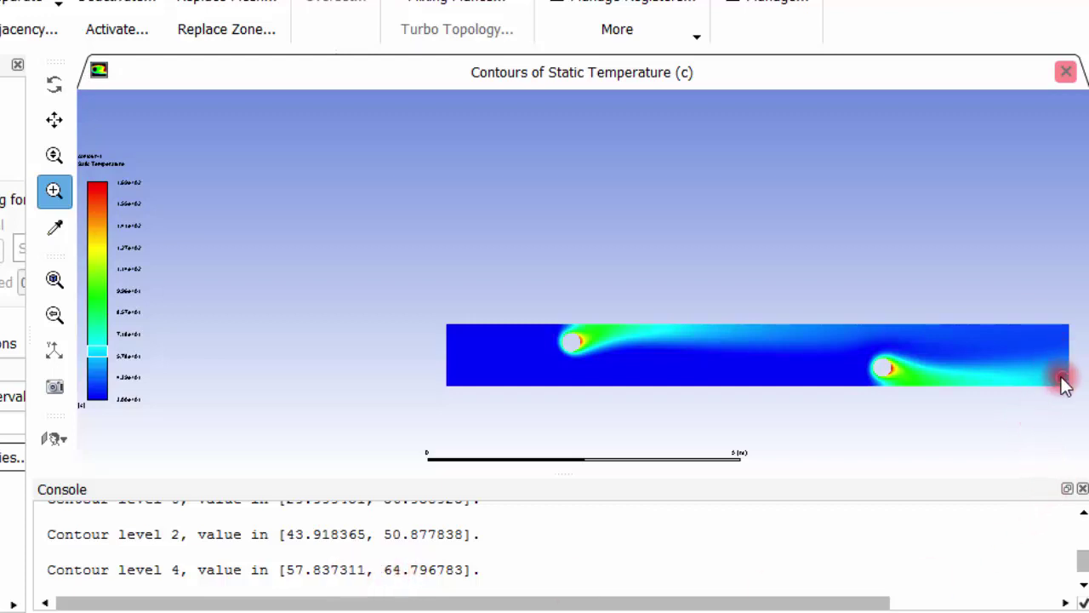
# Step: Look closely at the outlet end and probe the temperature level again near its upper and lower corners
pyautogui.click(62, 286)
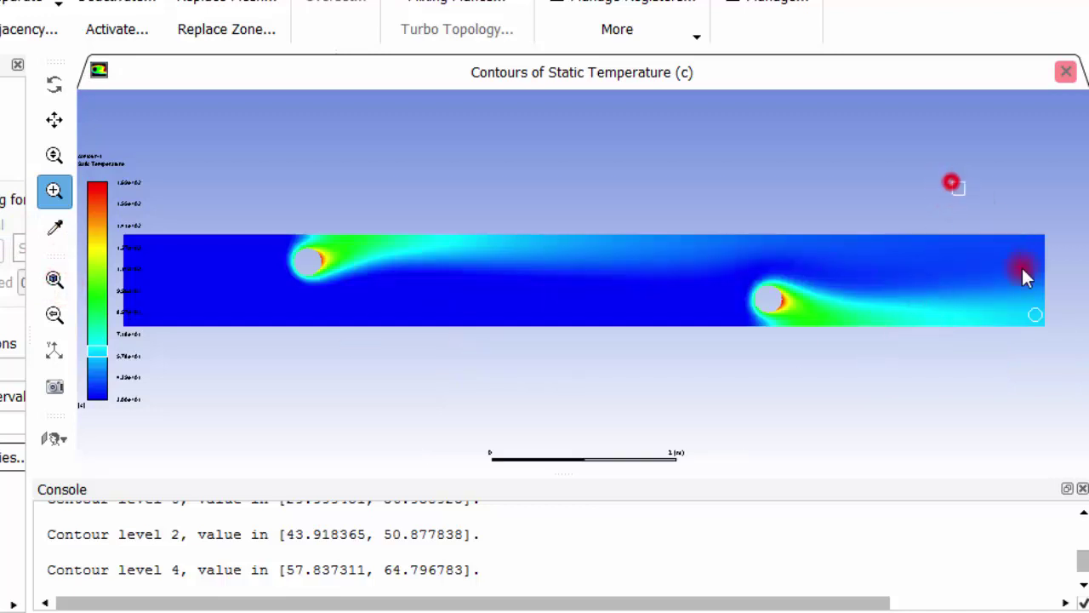
pyautogui.moveTo(1024, 276); pyautogui.dragTo(1083, 379)
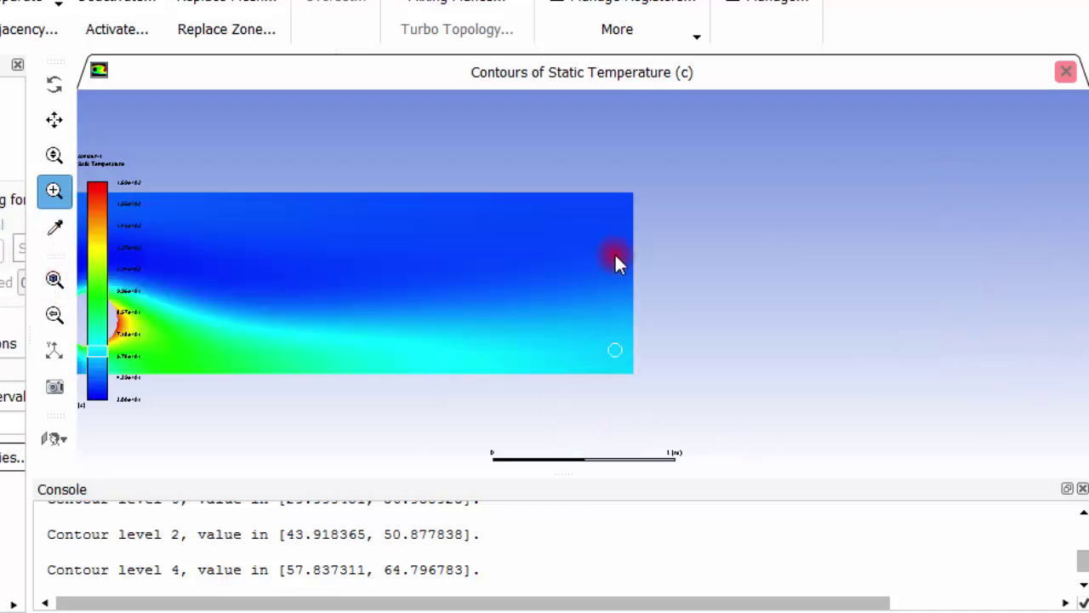
pyautogui.click(620, 204)
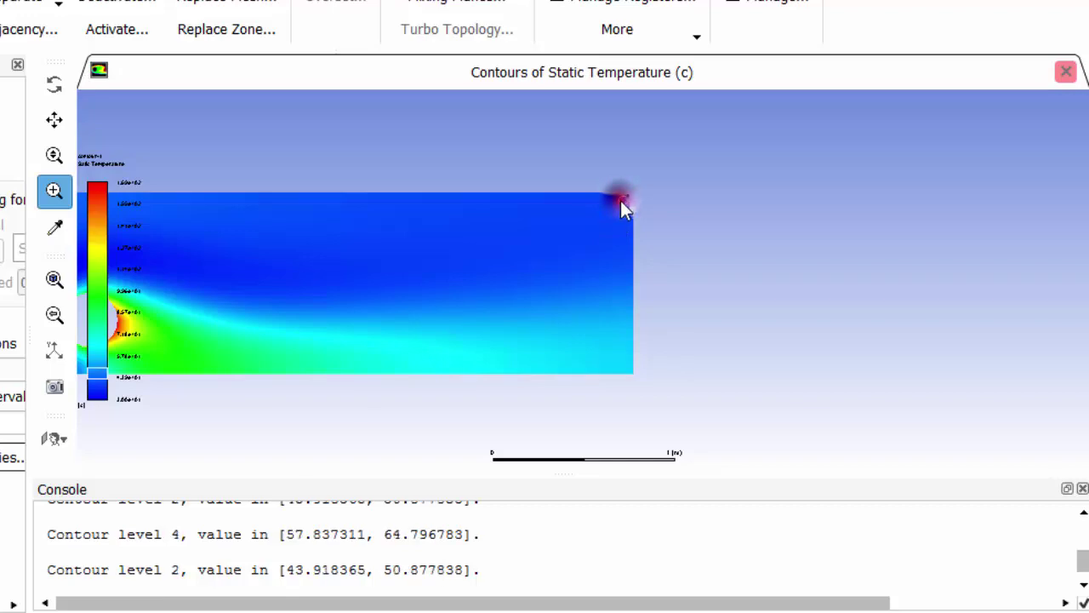
pyautogui.click(617, 357)
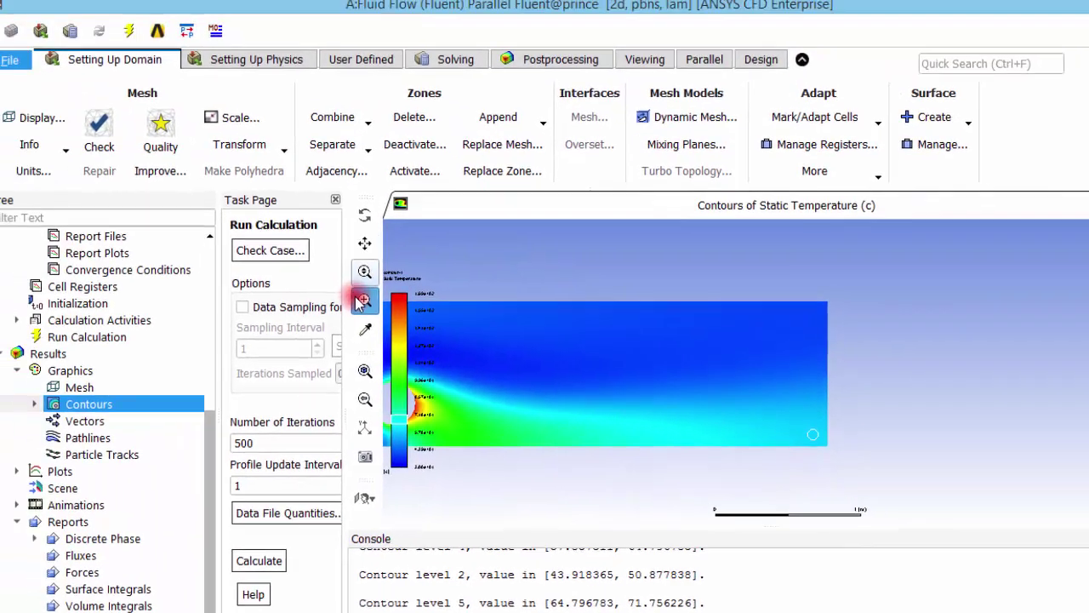
# Step: Create and display a second filled contour of velocity magnitude with all surfaces deselected, and close the contour settings
pyautogui.click(365, 371)
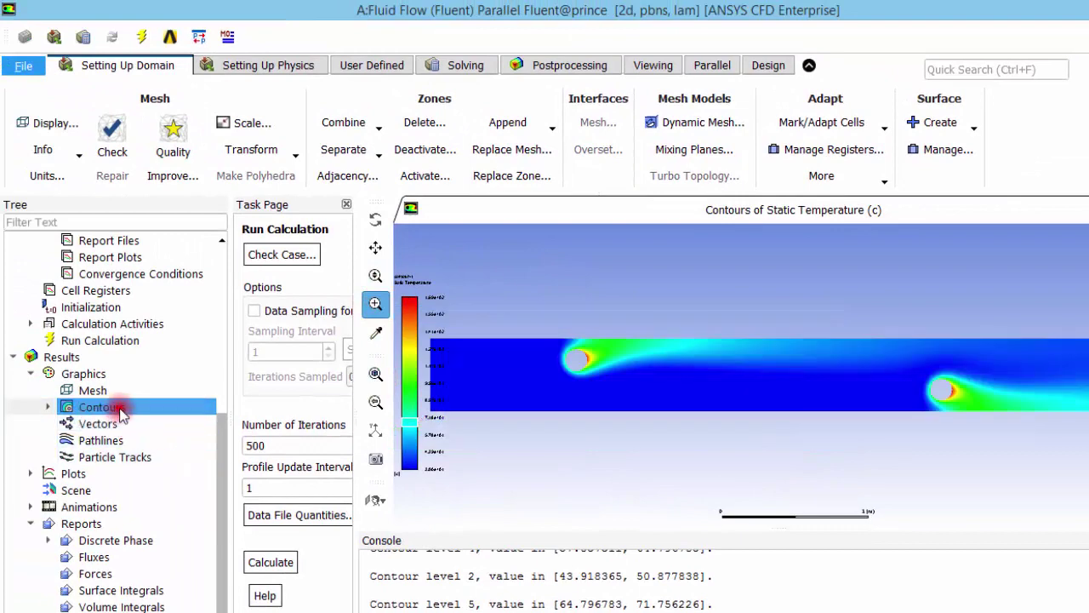
pyautogui.doubleClick(102, 407)
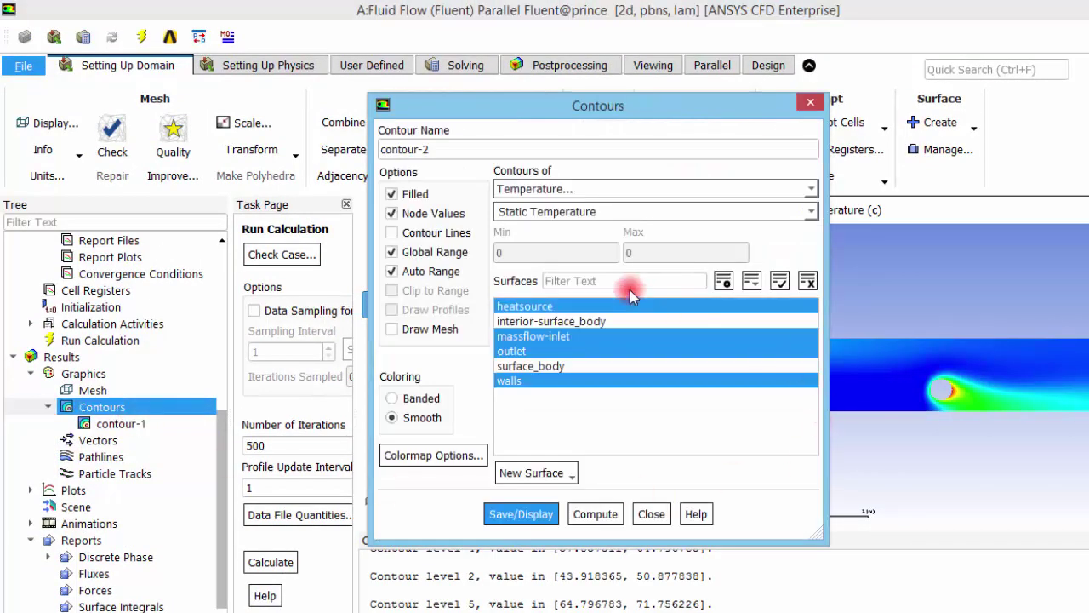
pyautogui.click(808, 281)
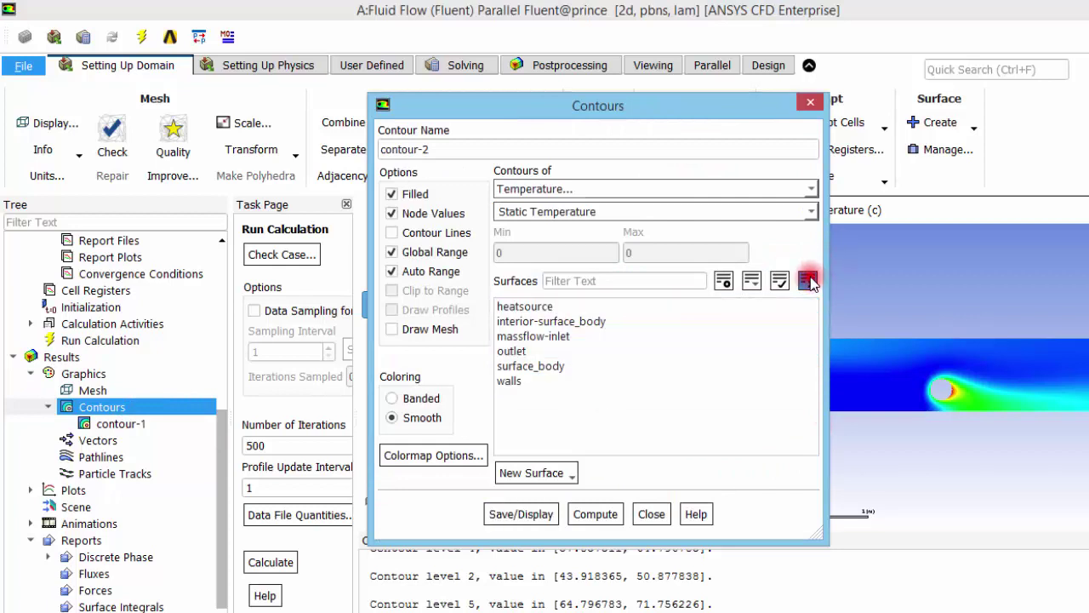
pyautogui.click(810, 186)
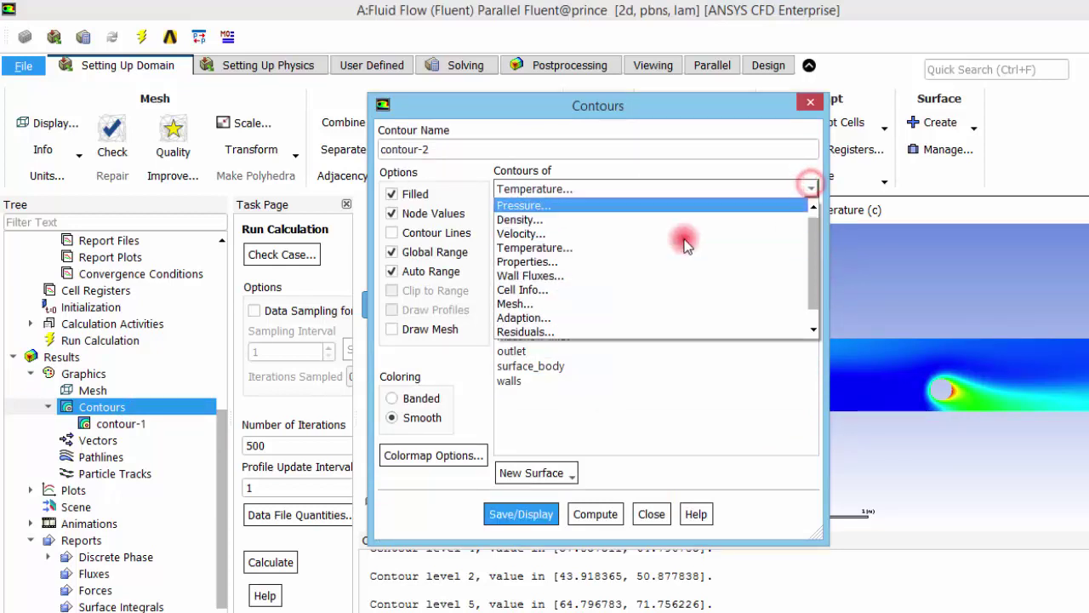
pyautogui.click(590, 235)
pyautogui.click(528, 513)
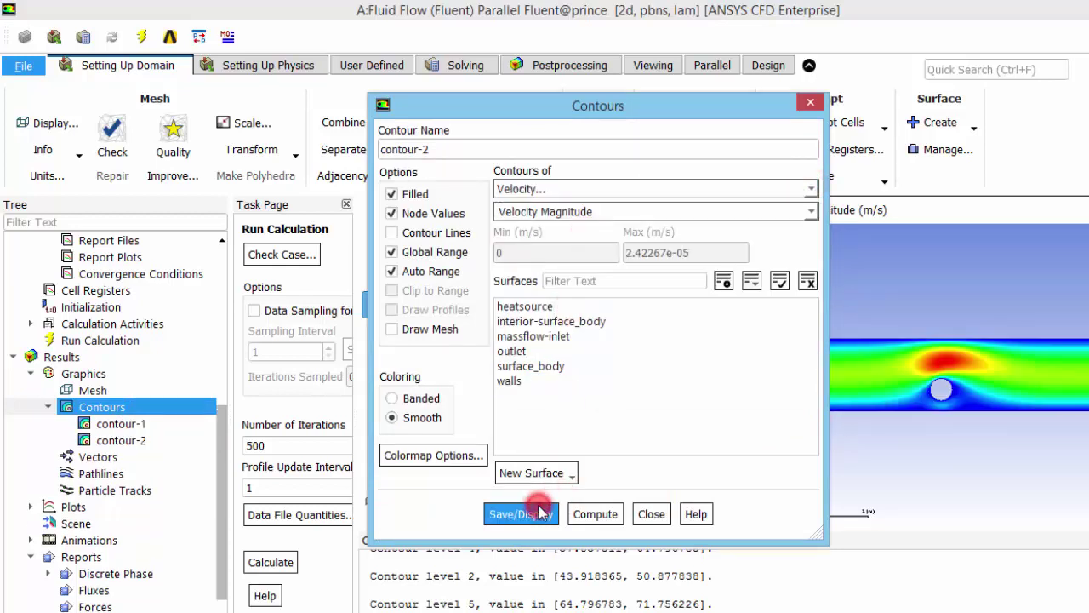
pyautogui.click(652, 513)
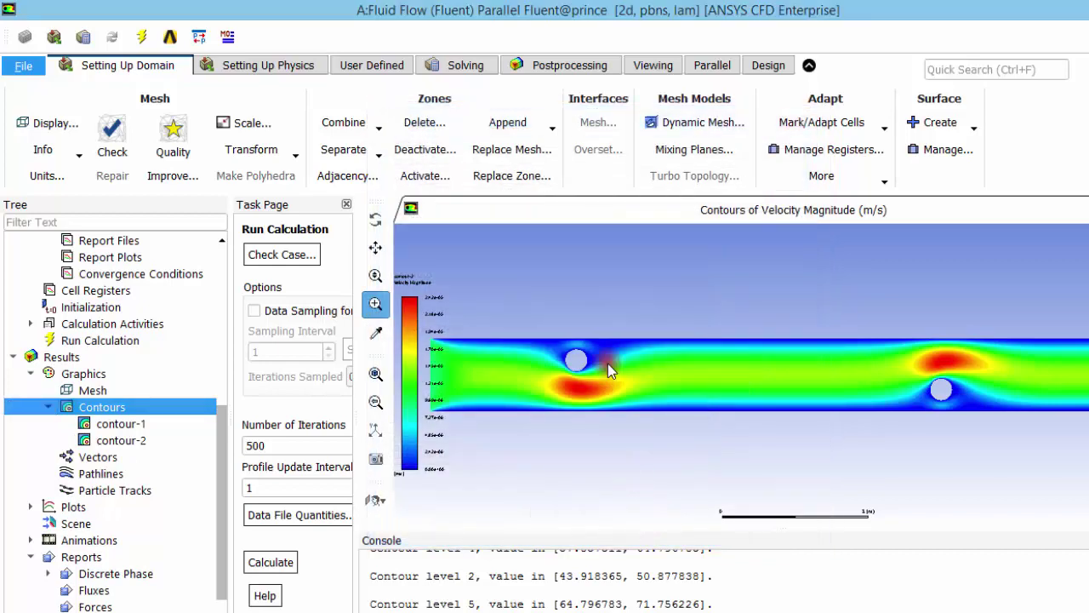
# Step: Examine the velocity magnitude contours from the inlet along the channel and in the gap beside the first heat source
pyautogui.scroll(1, 749, 404)
pyautogui.scroll(-2, 749, 404)
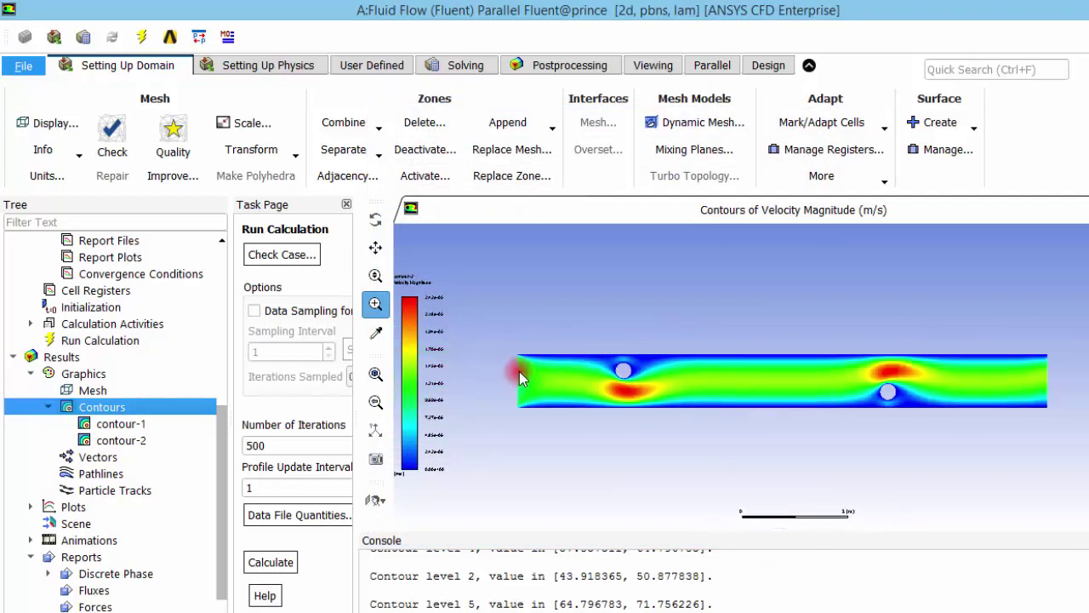
pyautogui.scroll(3, 519, 371)
pyautogui.scroll(-2, 721, 417)
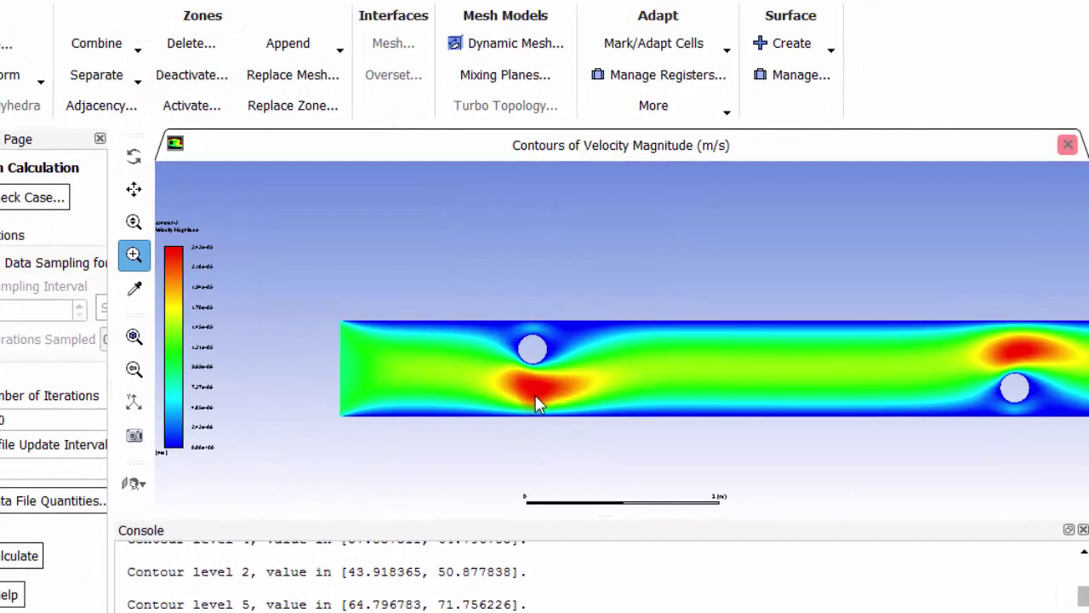
pyautogui.scroll(-1, 545, 396)
pyautogui.scroll(3, 549, 396)
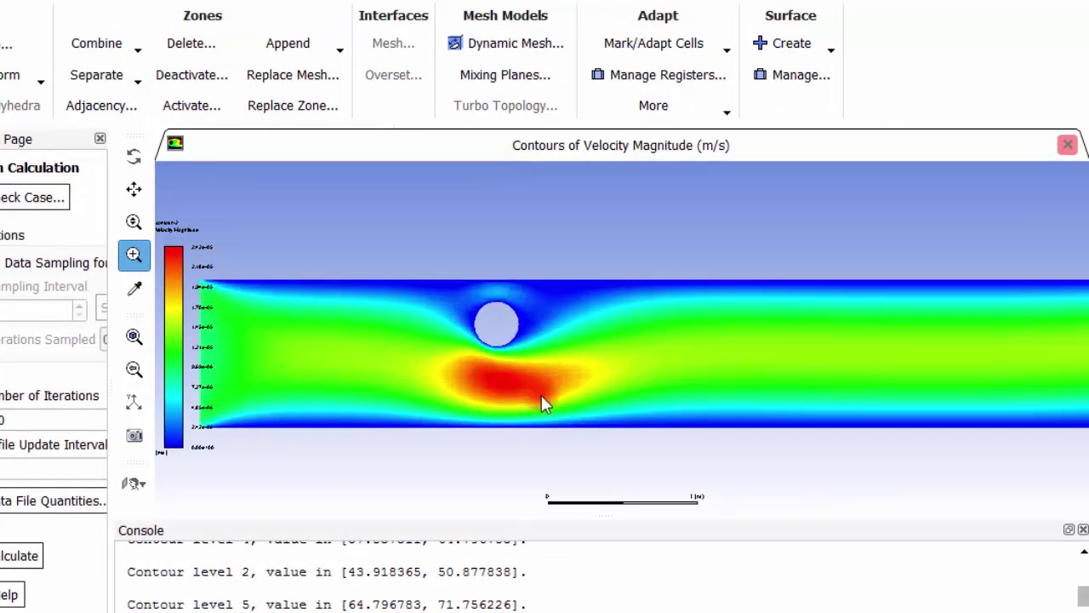
# Step: Examine the velocity magnitude contours along the channel and in the gap beside the second heat source
pyautogui.scroll(-2, 542, 395)
pyautogui.scroll(-2, 543, 403)
pyautogui.moveTo(865, 437); pyautogui.dragTo(941, 361)
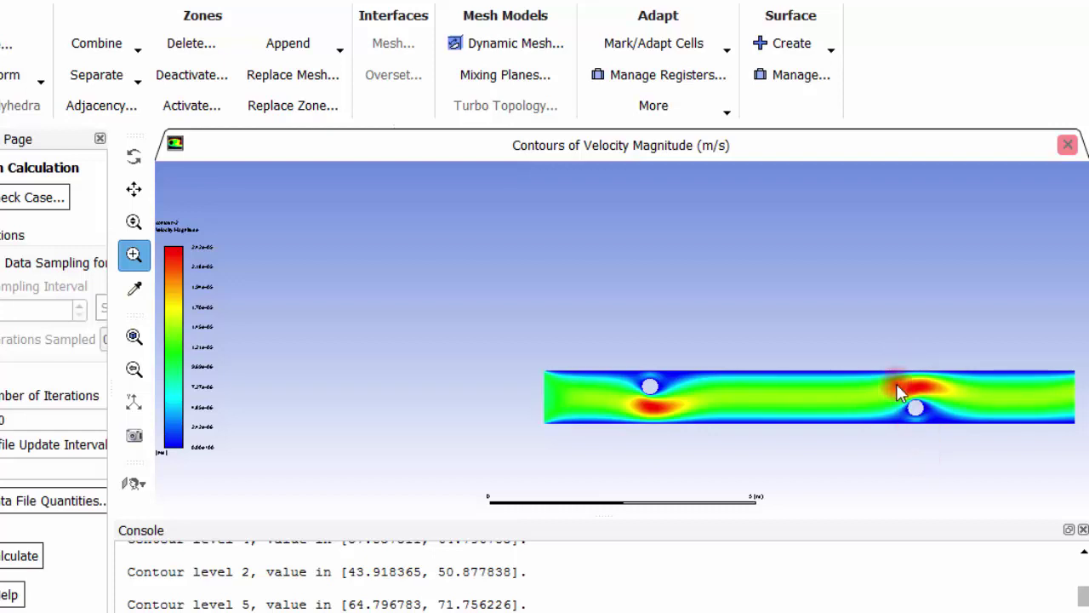
pyautogui.scroll(5, 927, 386)
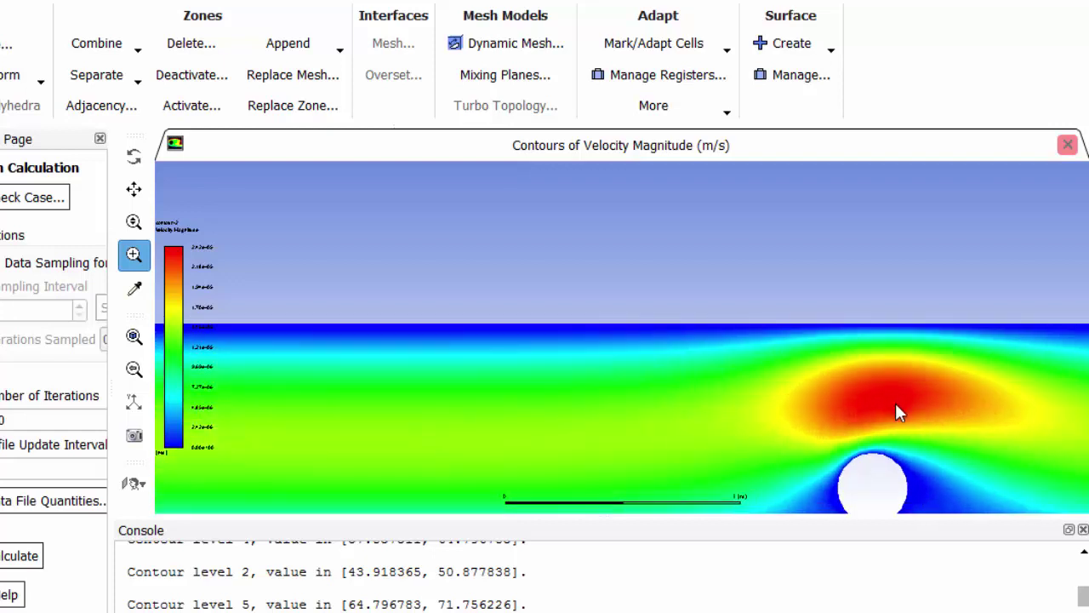
pyautogui.scroll(-1, 899, 408)
pyautogui.scroll(-2, 897, 407)
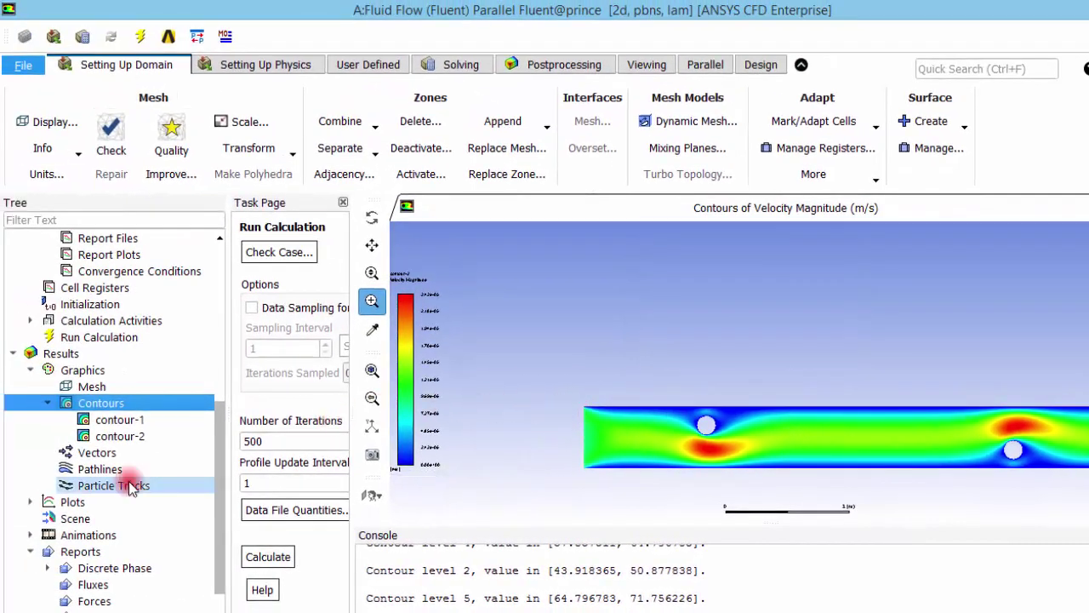
# Step: Create and display a velocity vector plot colored by velocity magnitude with no surfaces selected
pyautogui.scroll(-1, 218, 451)
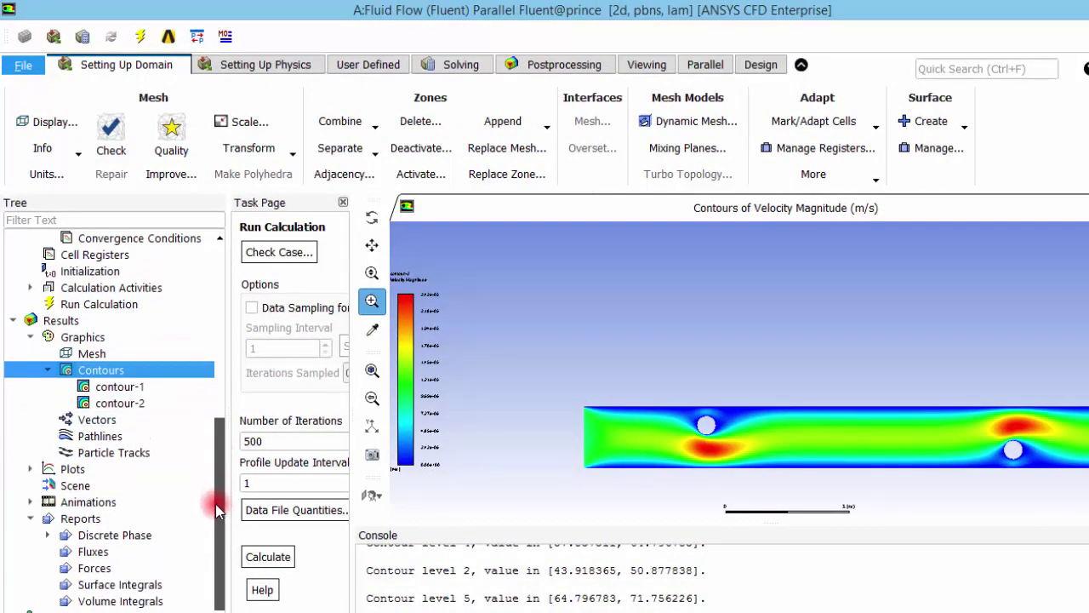
pyautogui.doubleClick(95, 419)
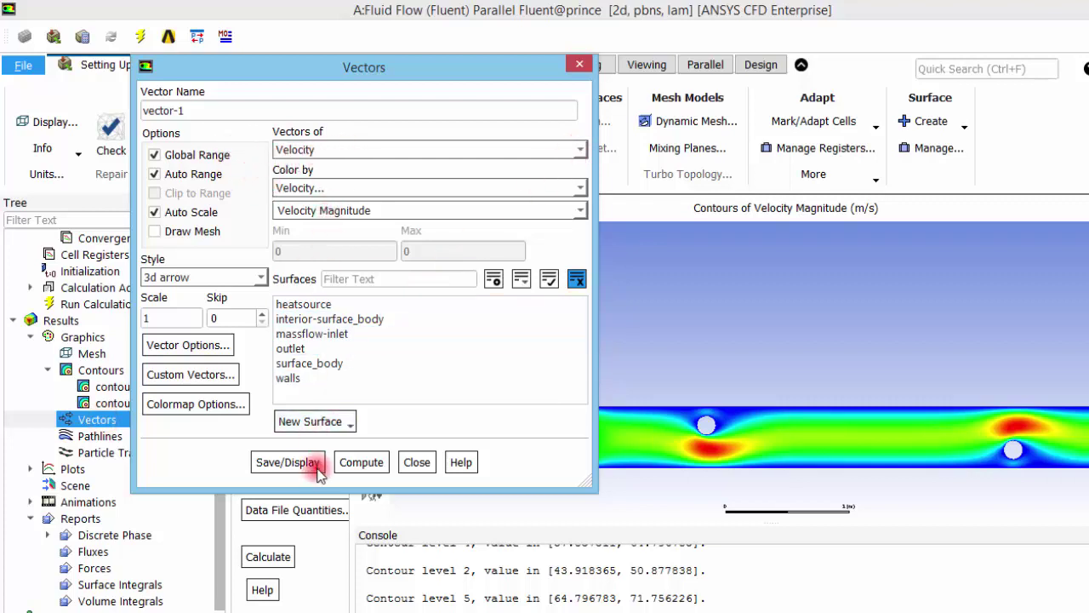
pyautogui.click(290, 462)
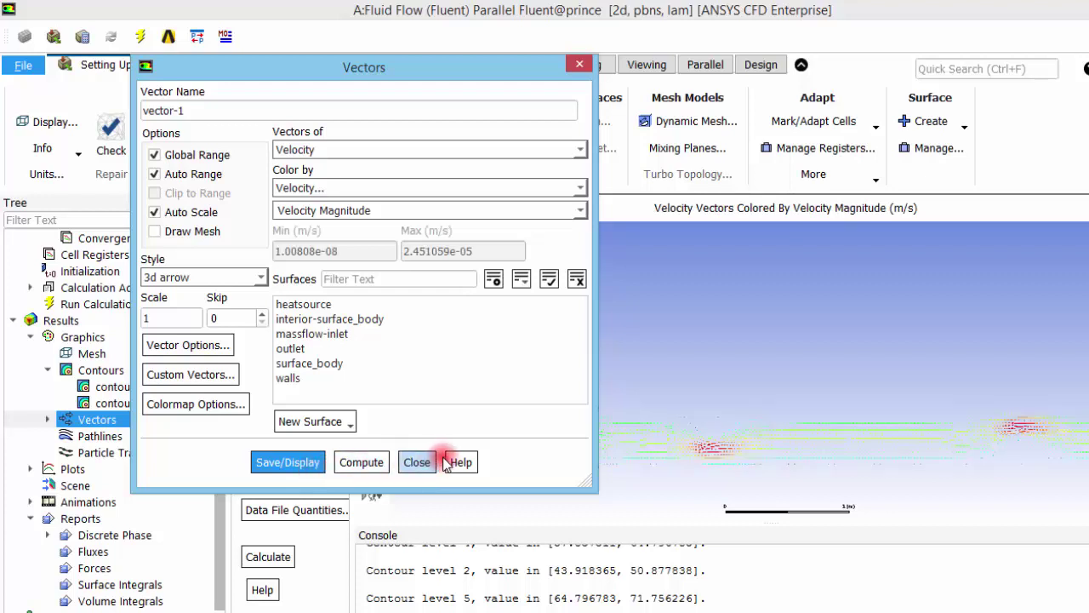
# Step: Redisplay the velocity vectors at scale 2, and again at scale 5
pyautogui.doubleClick(175, 318)
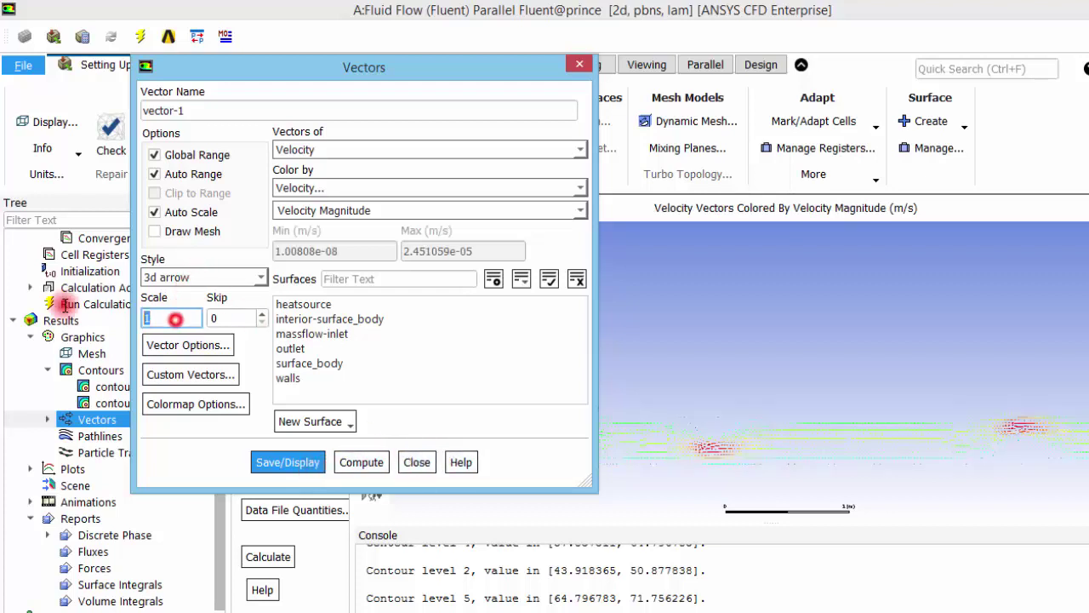
pyautogui.click(291, 462)
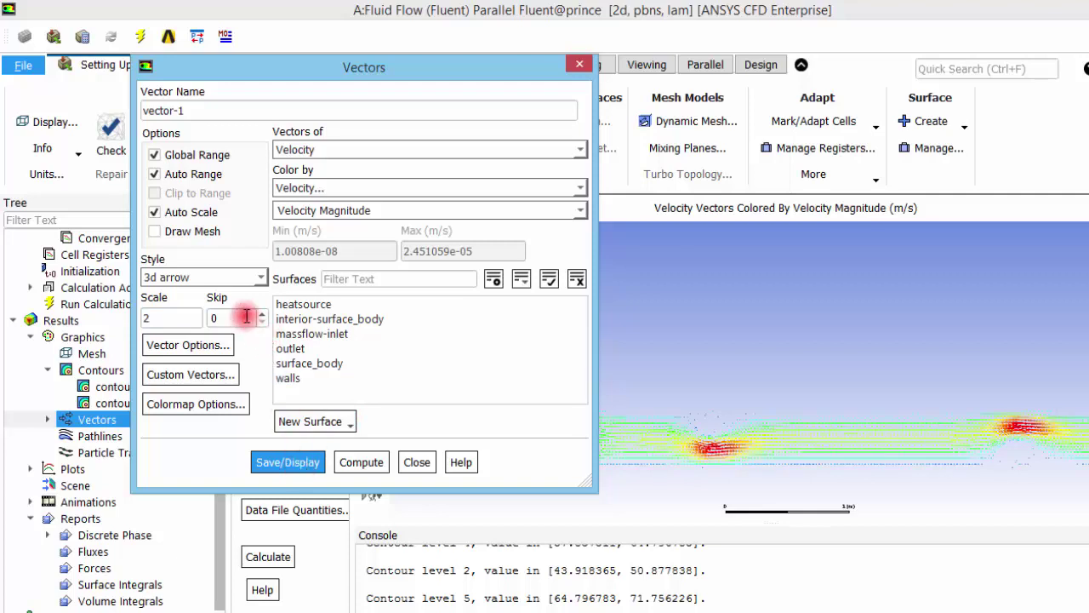
pyautogui.doubleClick(194, 317)
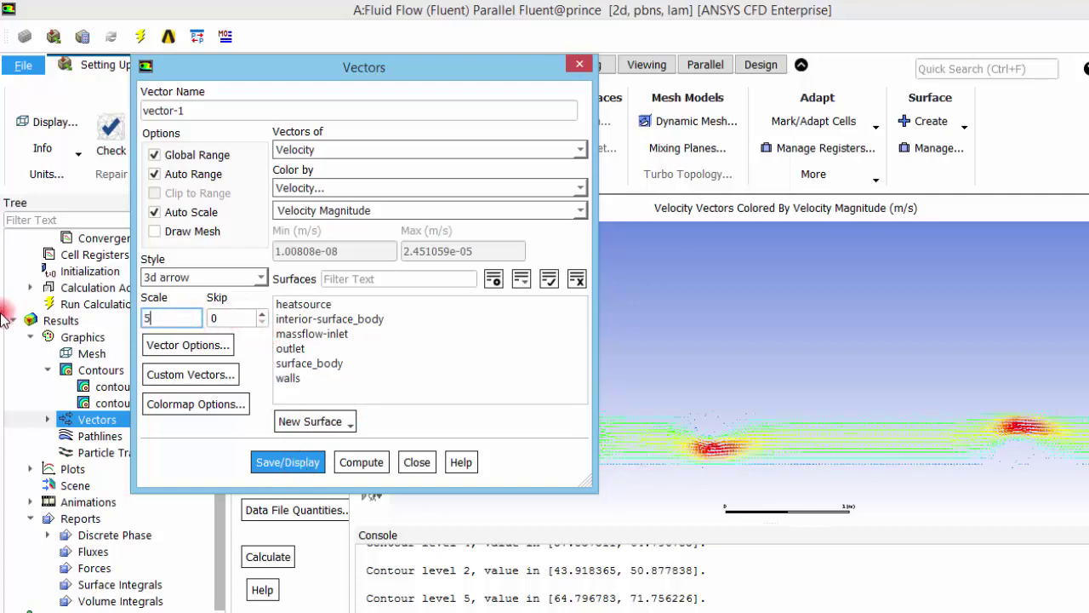
pyautogui.click(272, 462)
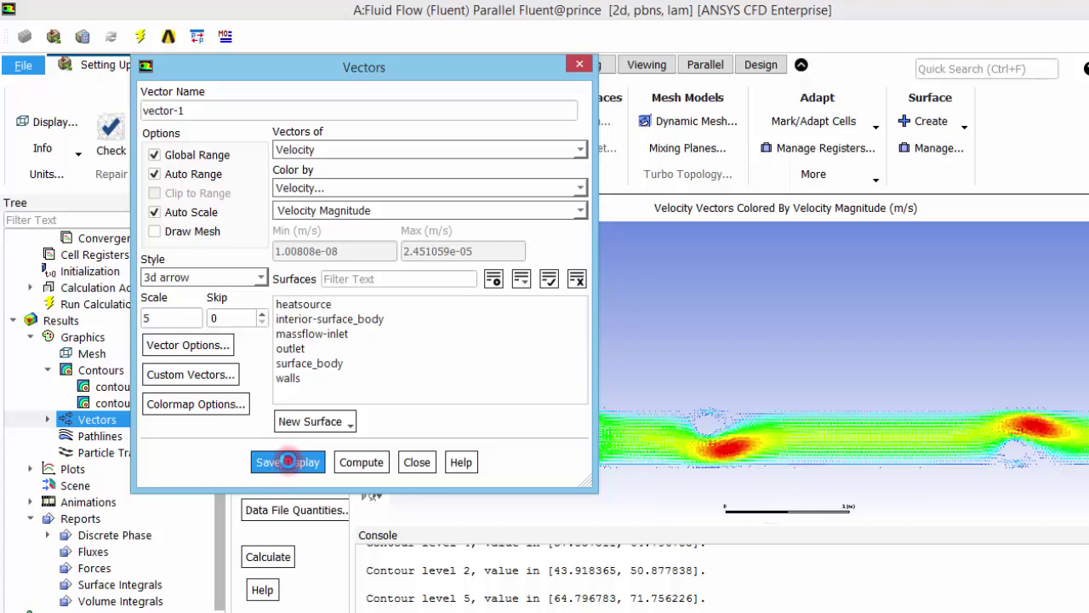
# Step: Set the vector skip to 2, redisplay the vectors and close the vector settings
pyautogui.doubleClick(232, 318)
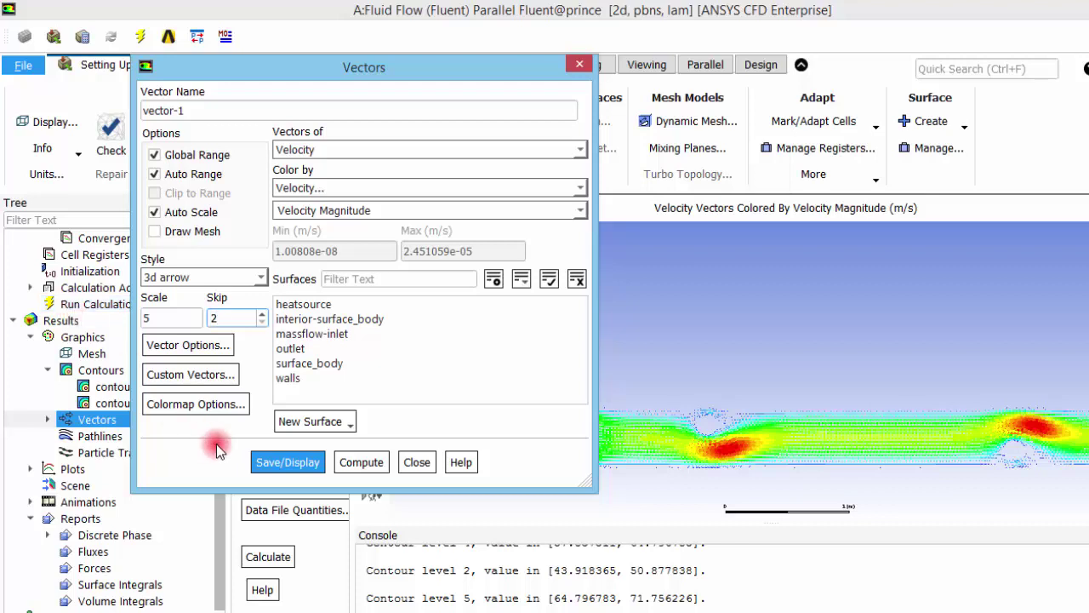
pyautogui.click(275, 459)
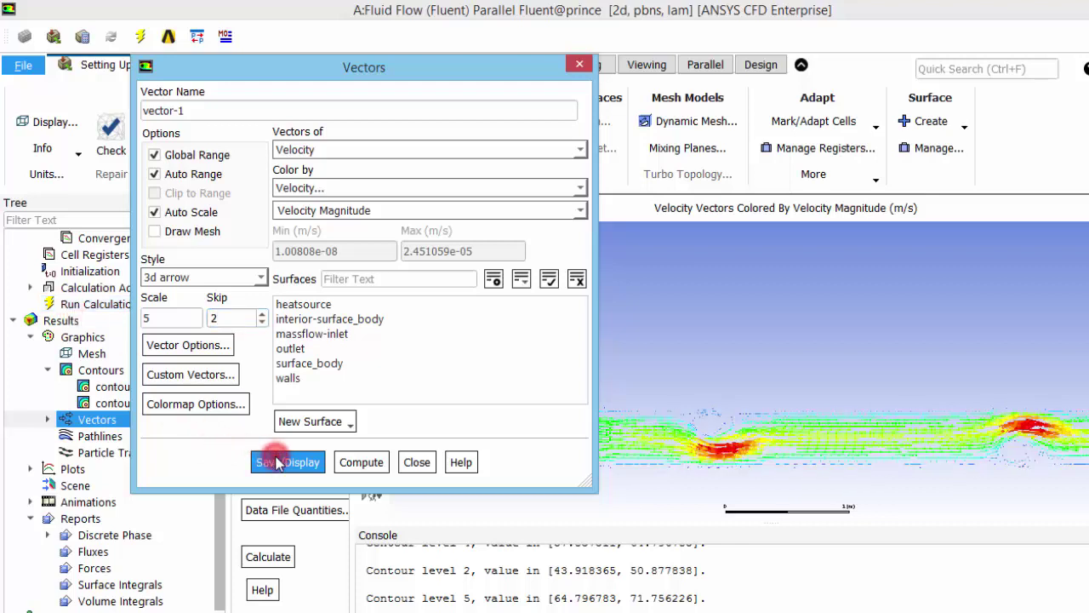
pyautogui.click(416, 462)
# Step: Examine the velocity vectors at the channel inlet and around the first heat source
pyautogui.click(606, 436)
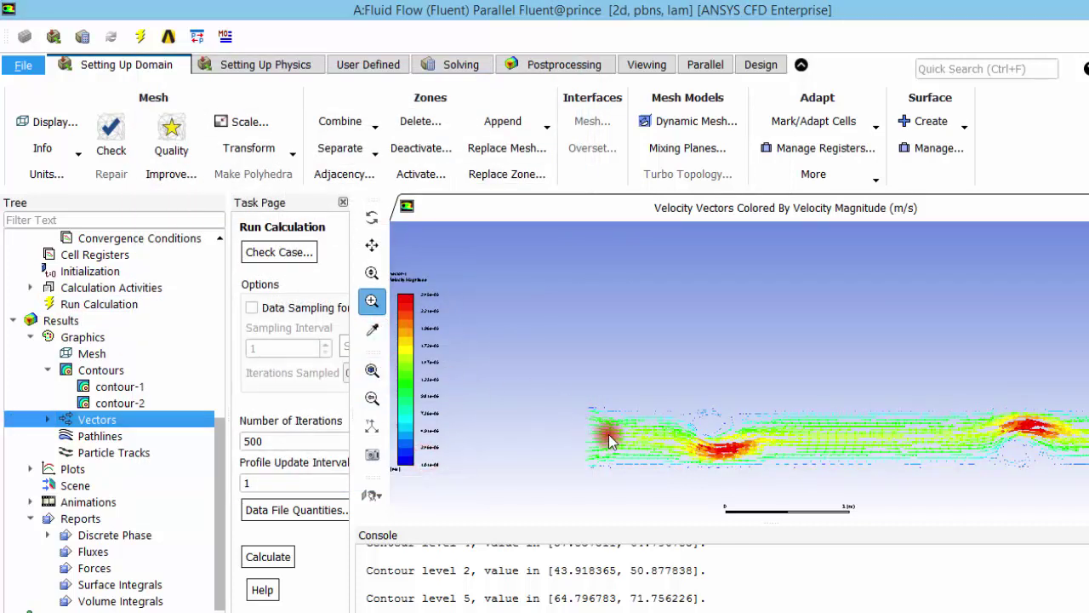
pyautogui.moveTo(565, 383); pyautogui.dragTo(793, 495)
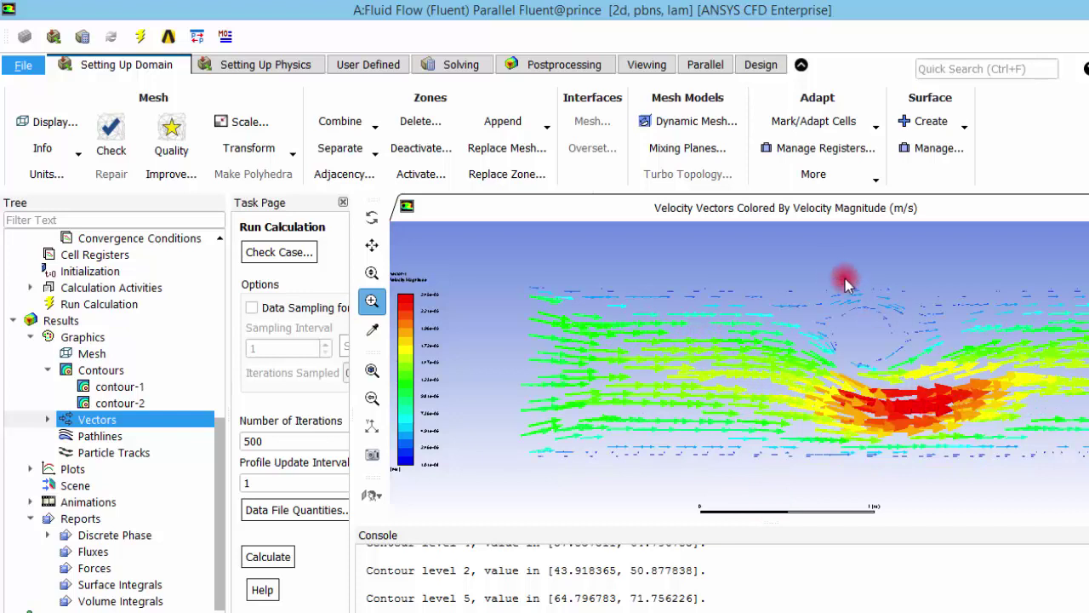
pyautogui.moveTo(834, 263); pyautogui.dragTo(983, 441)
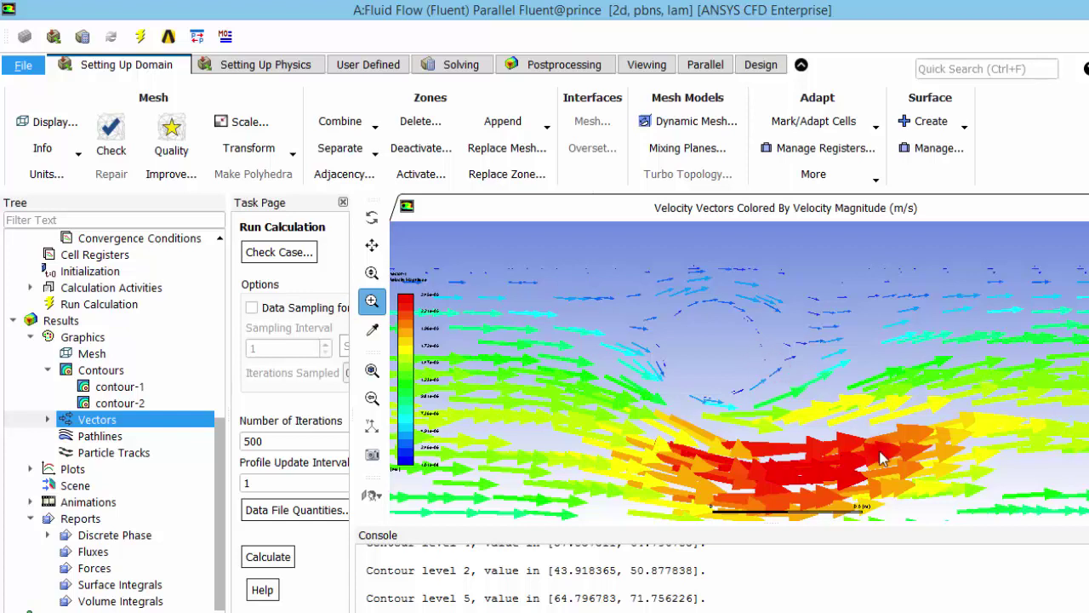
# Step: Create and display a second velocity vector plot colored by static temperature with all surfaces deselected, and close the vector settings
pyautogui.doubleClick(119, 419)
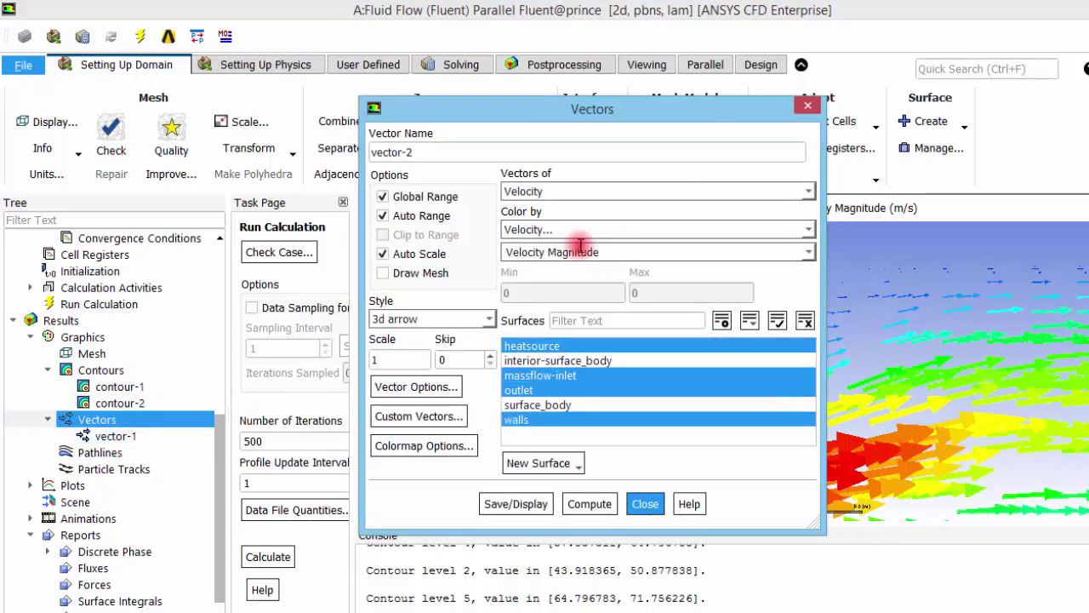
pyautogui.click(583, 232)
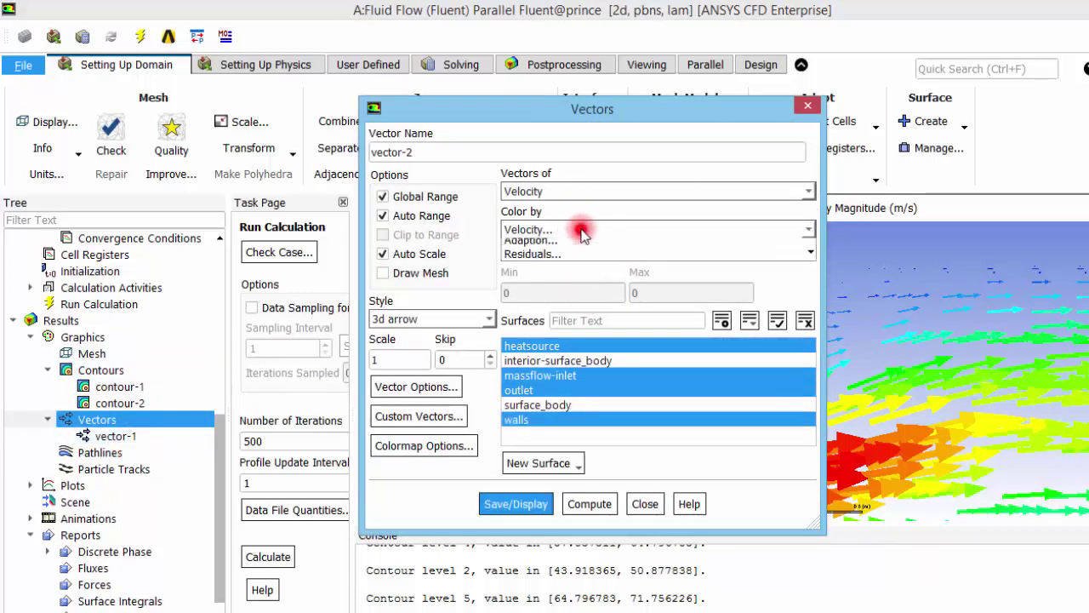
pyautogui.click(563, 291)
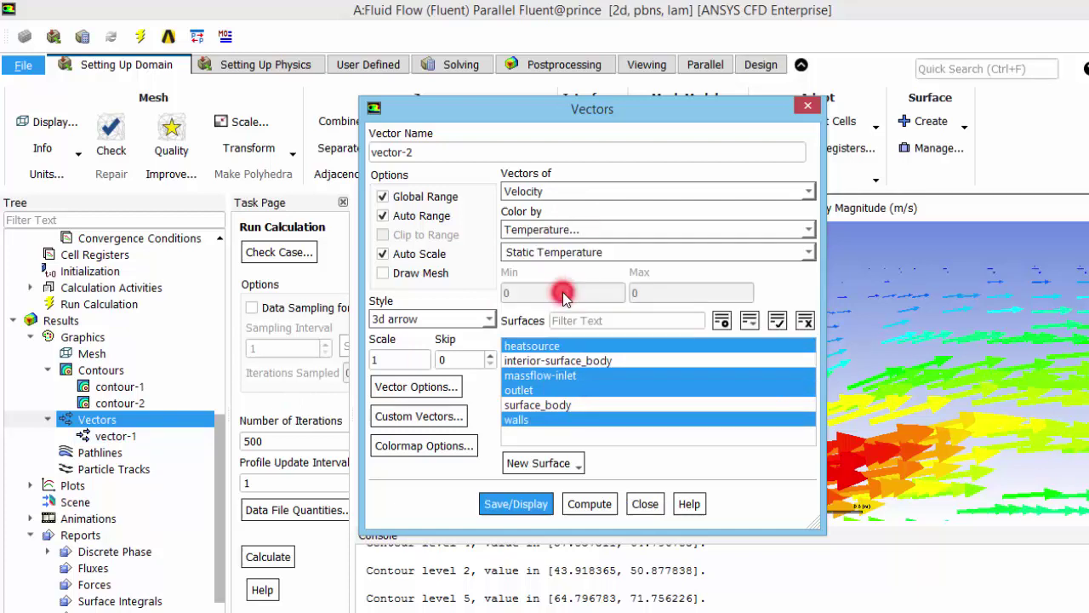
pyautogui.click(516, 504)
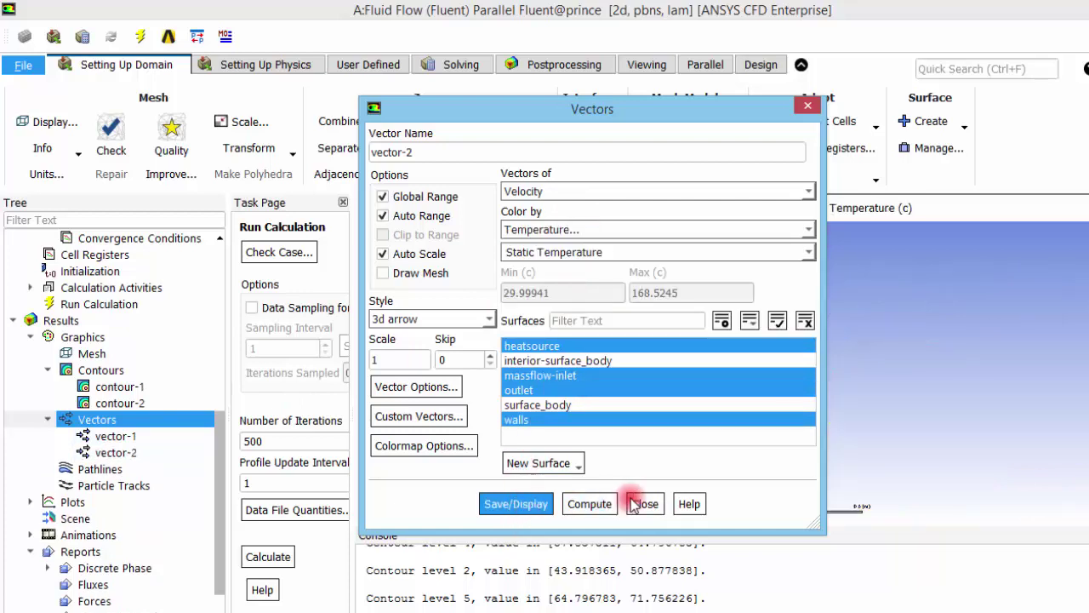
pyautogui.click(805, 320)
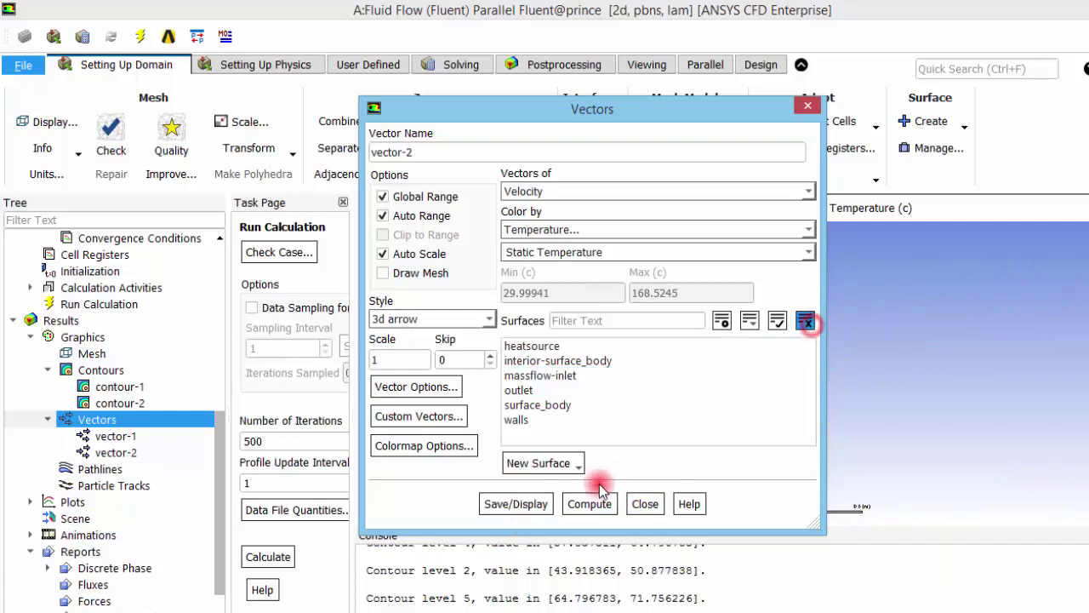
pyautogui.click(521, 504)
pyautogui.click(649, 506)
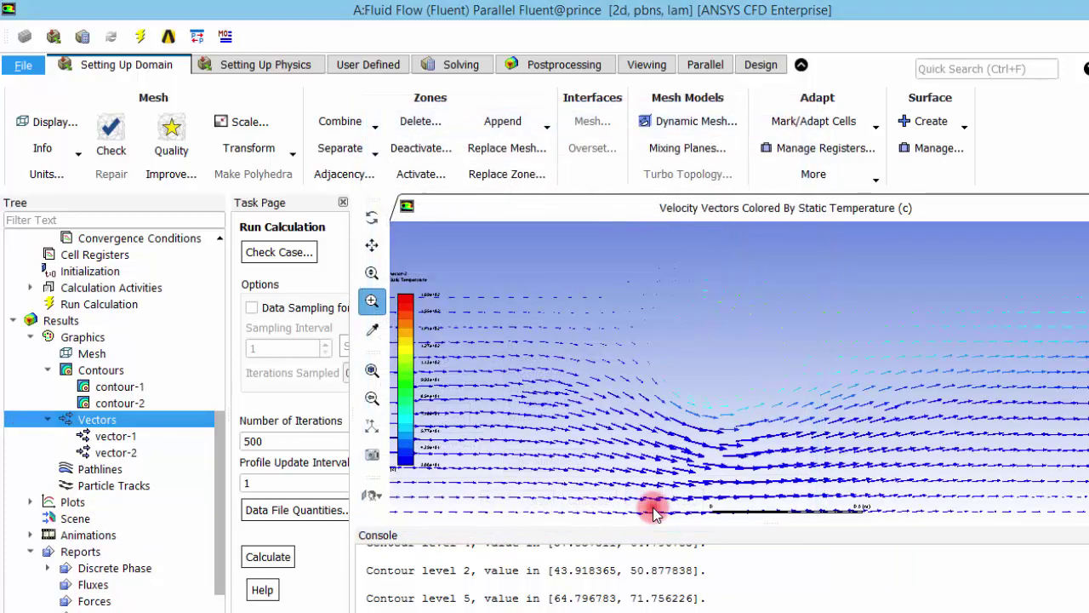
# Step: Set the scale of vector-2 to 5 and its skip to 2, and redisplay it
pyautogui.moveTo(470, 473); pyautogui.dragTo(399, 272)
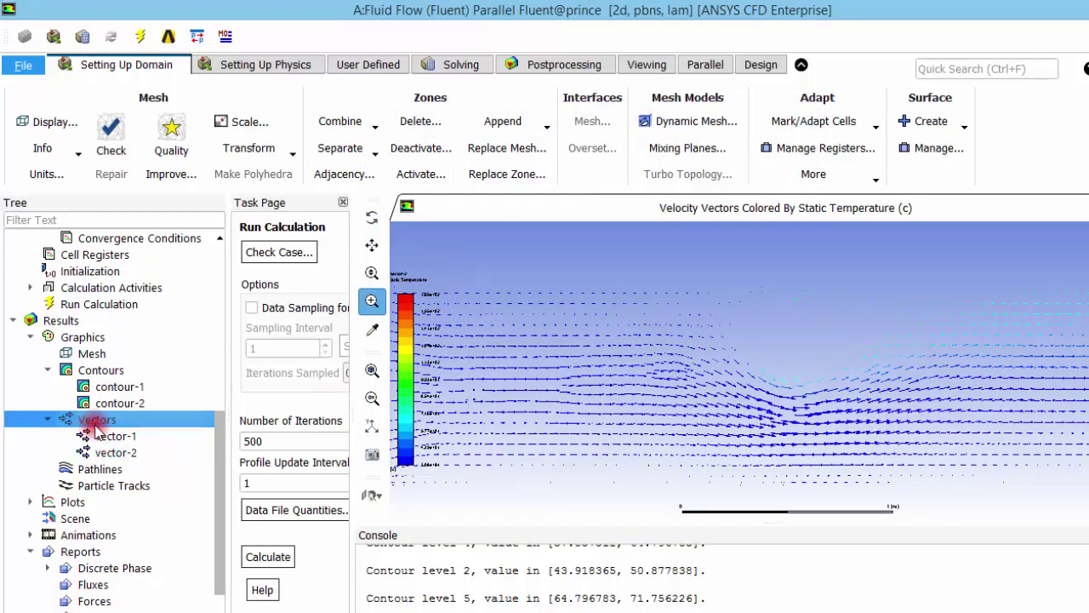
pyautogui.doubleClick(117, 455)
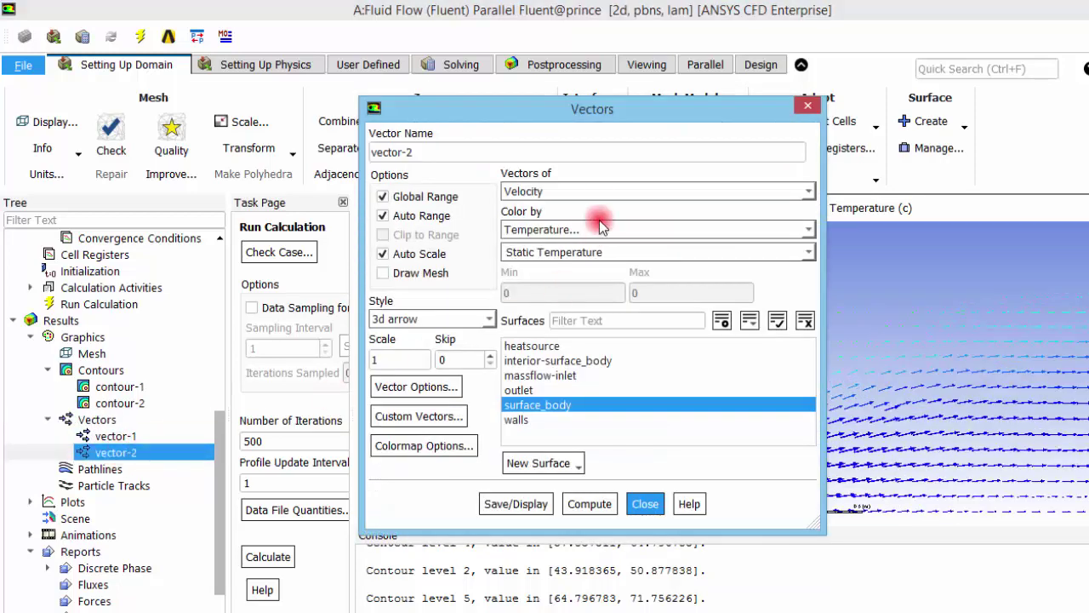
pyautogui.doubleClick(390, 358)
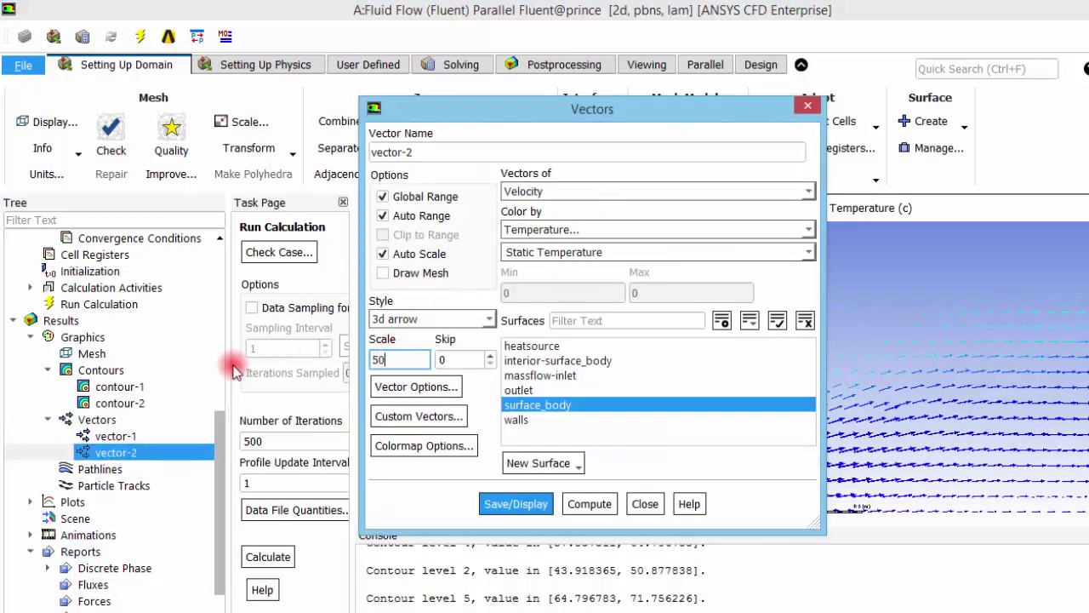
pyautogui.write('50')
pyautogui.press('BackSpace')
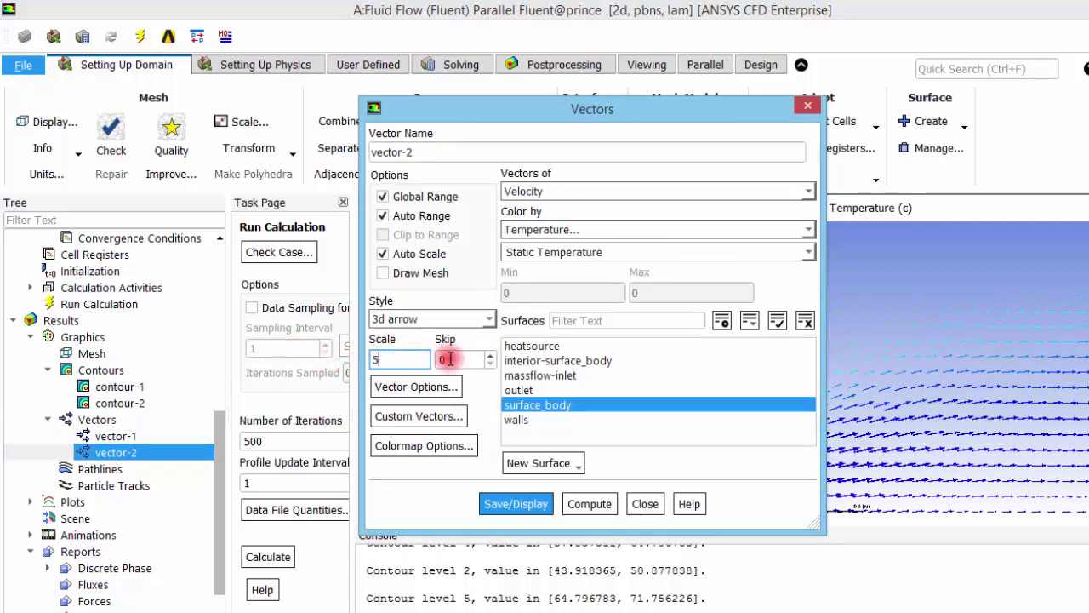
pyautogui.doubleClick(449, 358)
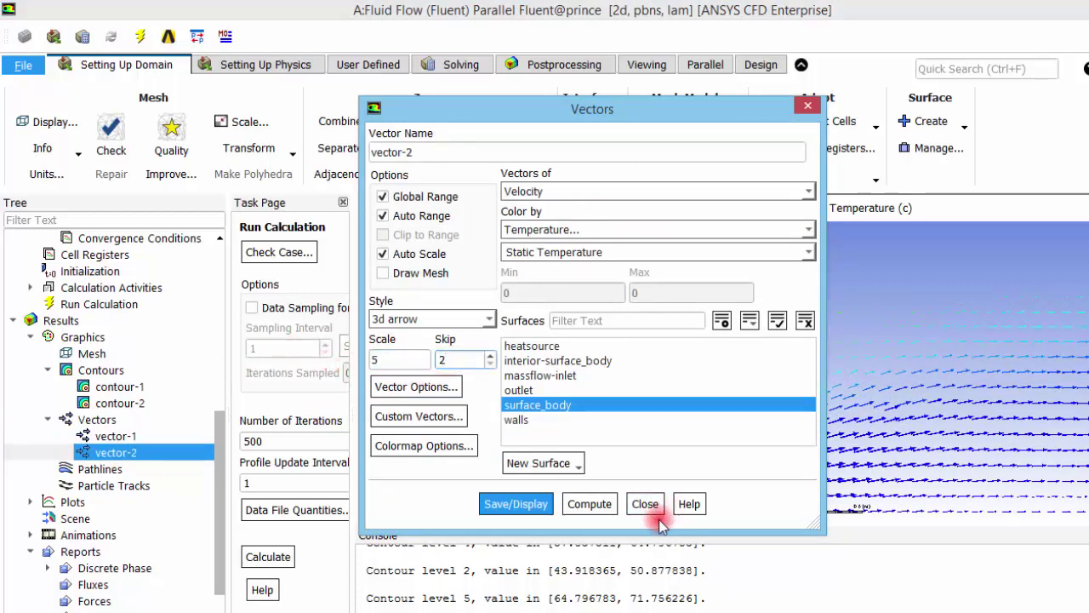
pyautogui.click(528, 504)
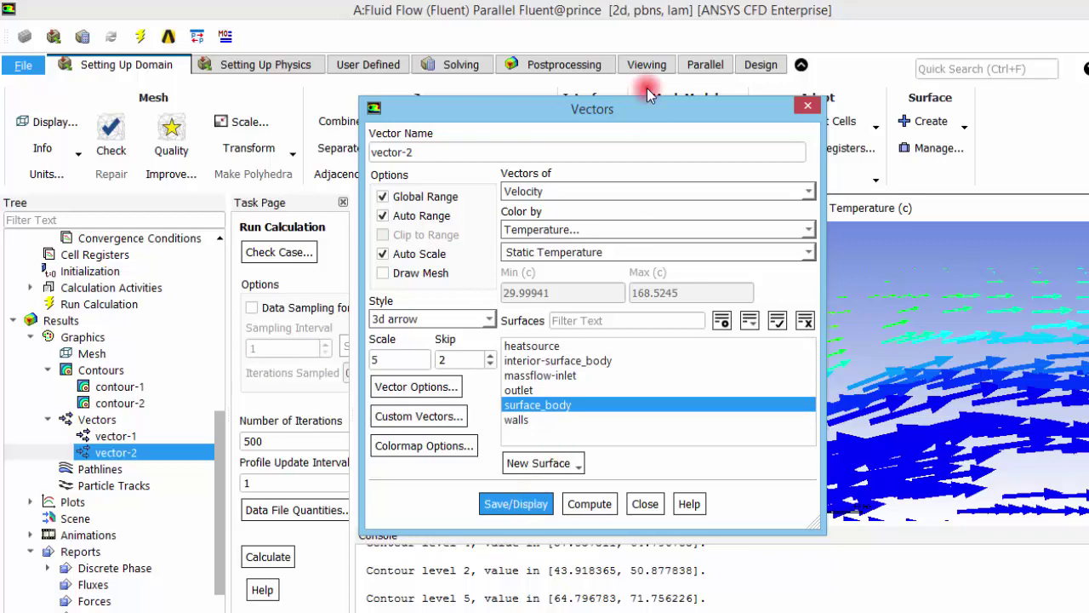
# Step: Move the vector settings aside and look closely at the temperature-colored vectors around the first heat source
pyautogui.moveTo(675, 119); pyautogui.dragTo(2, 125)
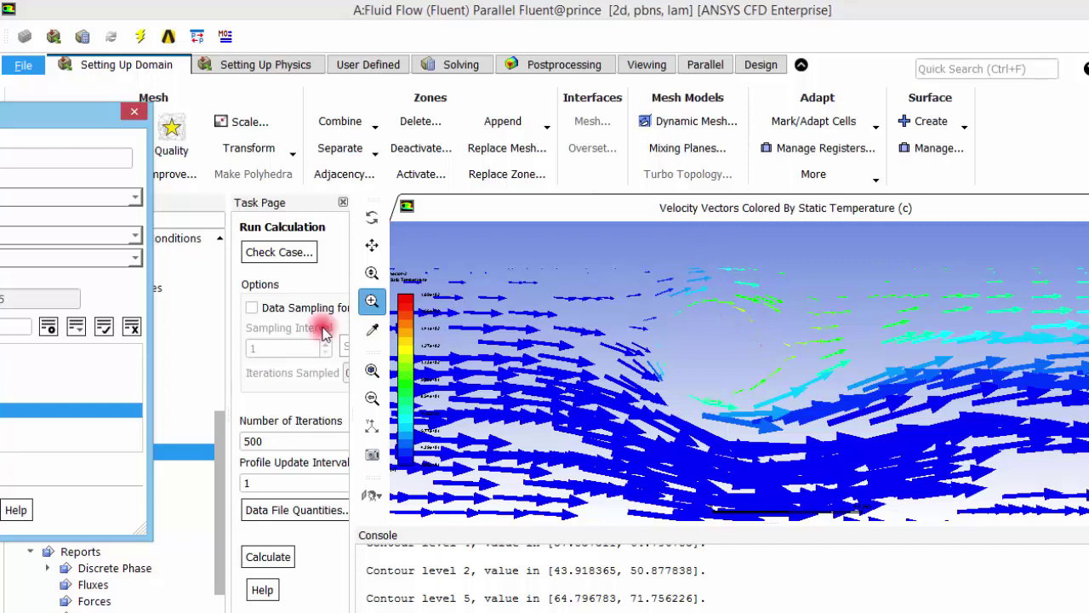
pyautogui.click(372, 371)
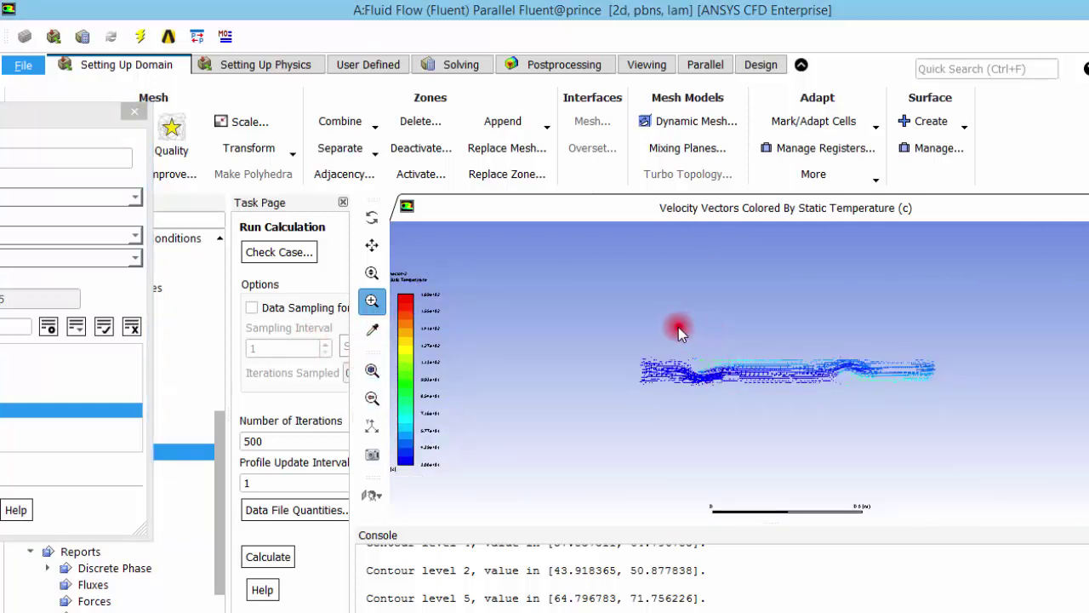
pyautogui.moveTo(678, 326); pyautogui.dragTo(744, 392)
pyautogui.moveTo(668, 326); pyautogui.dragTo(792, 433)
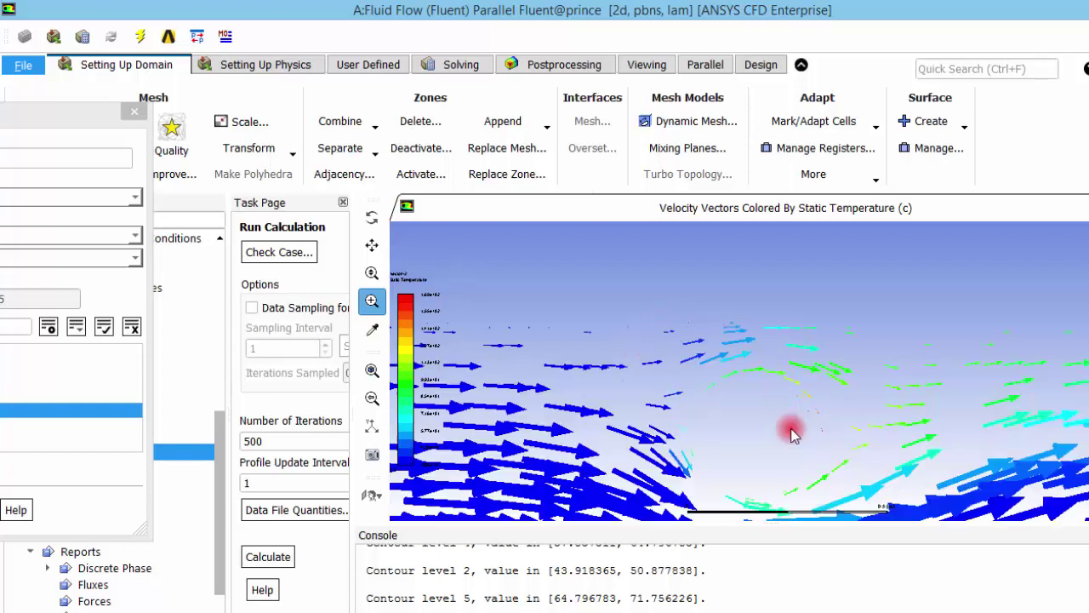
pyautogui.moveTo(713, 334); pyautogui.dragTo(887, 479)
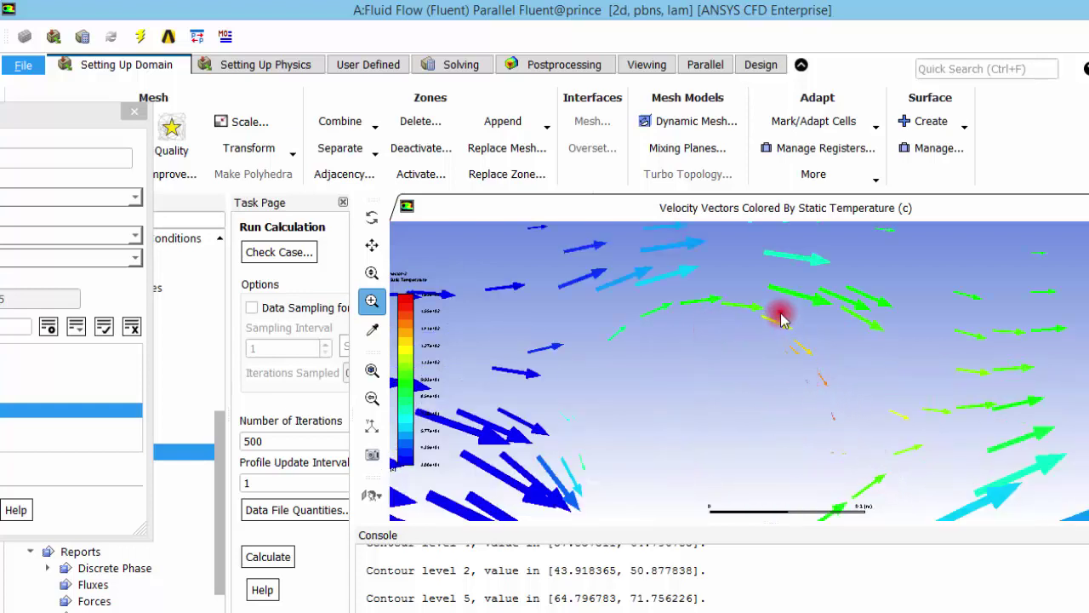
pyautogui.moveTo(782, 313); pyautogui.dragTo(899, 469)
pyautogui.moveTo(729, 372); pyautogui.dragTo(754, 360)
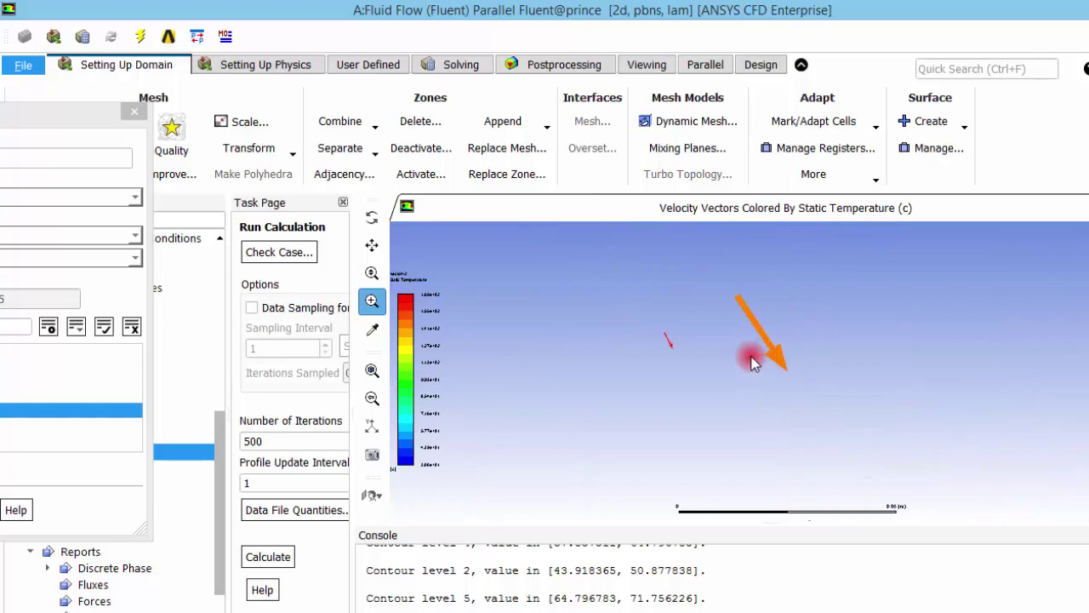
pyautogui.click(752, 361)
# Step: Examine the temperature-colored vectors downstream of the first heat source and over the whole channel
pyautogui.scroll(-5, 753, 361)
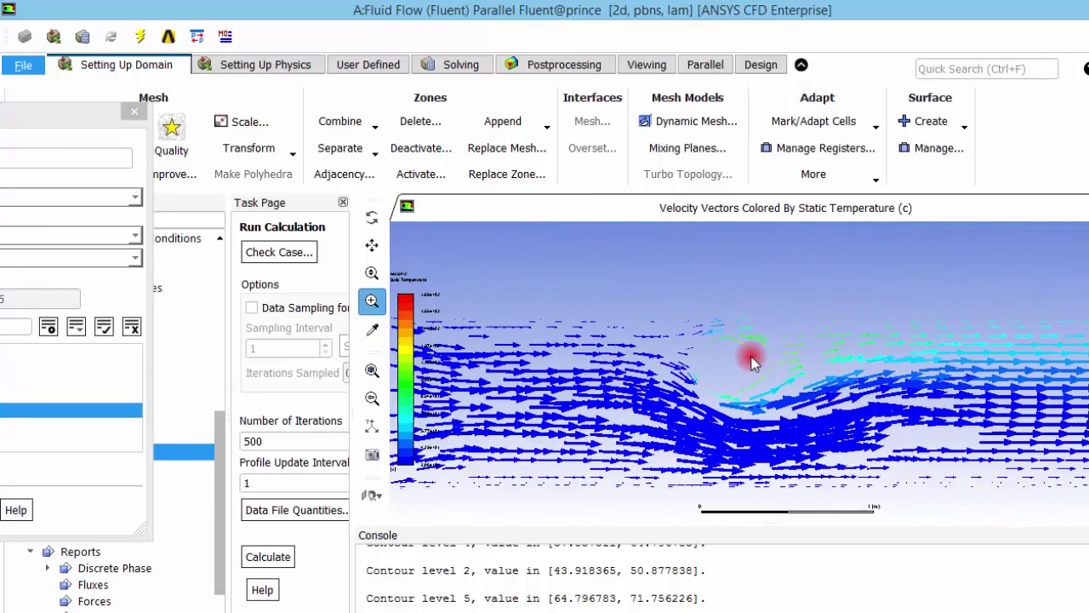
pyautogui.scroll(-2, 753, 362)
pyautogui.scroll(-3, 1028, 432)
pyautogui.scroll(3, 1028, 432)
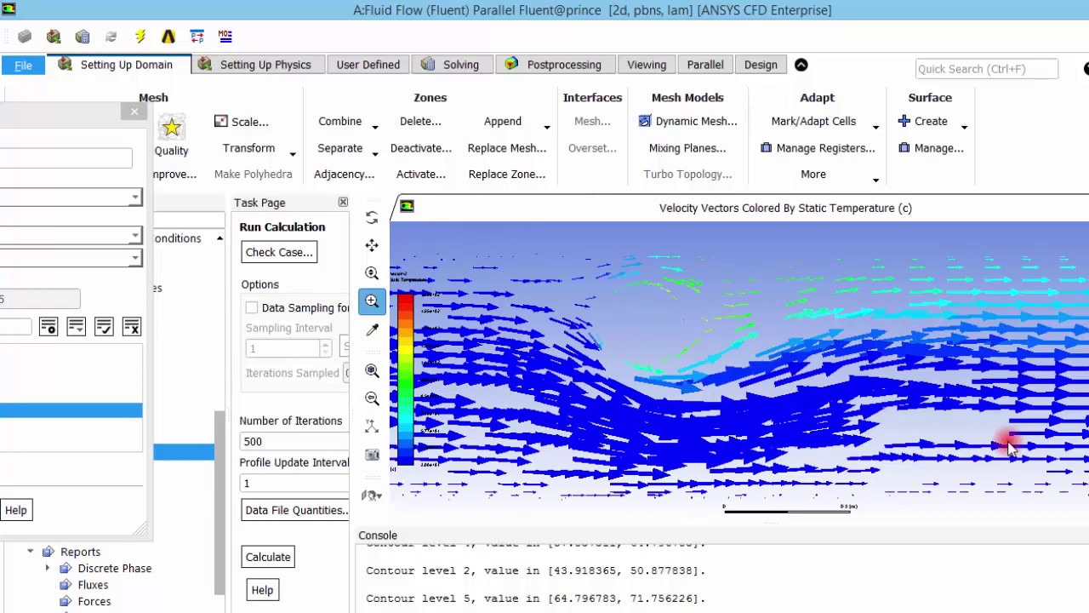
pyautogui.scroll(-2, 1008, 447)
pyautogui.click(372, 370)
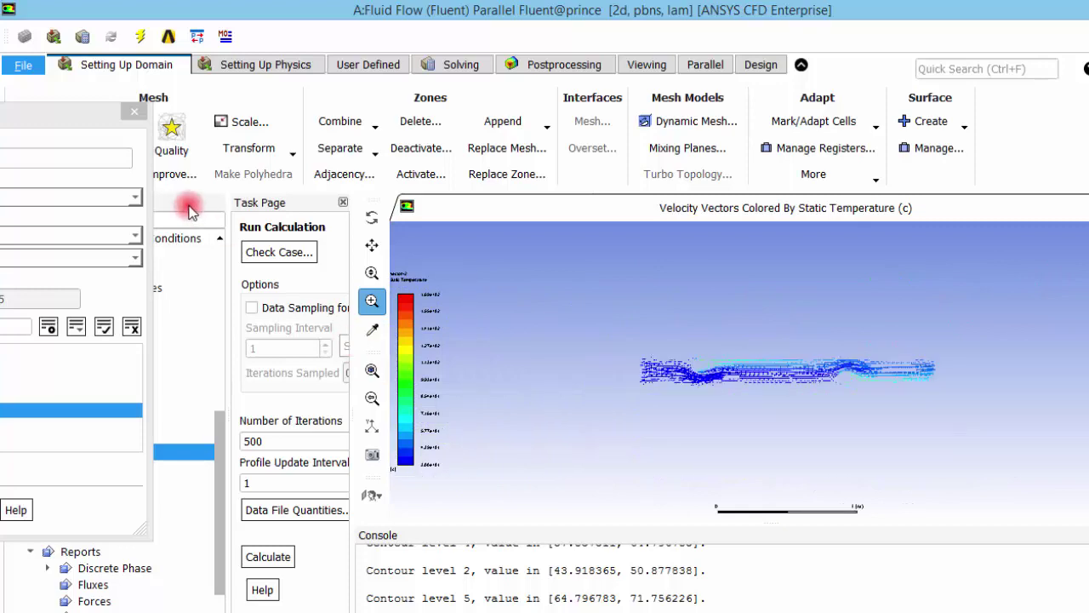
# Step: Close the vector settings and enlarge the temperature-colored vectors around the two heat sources
pyautogui.click(134, 112)
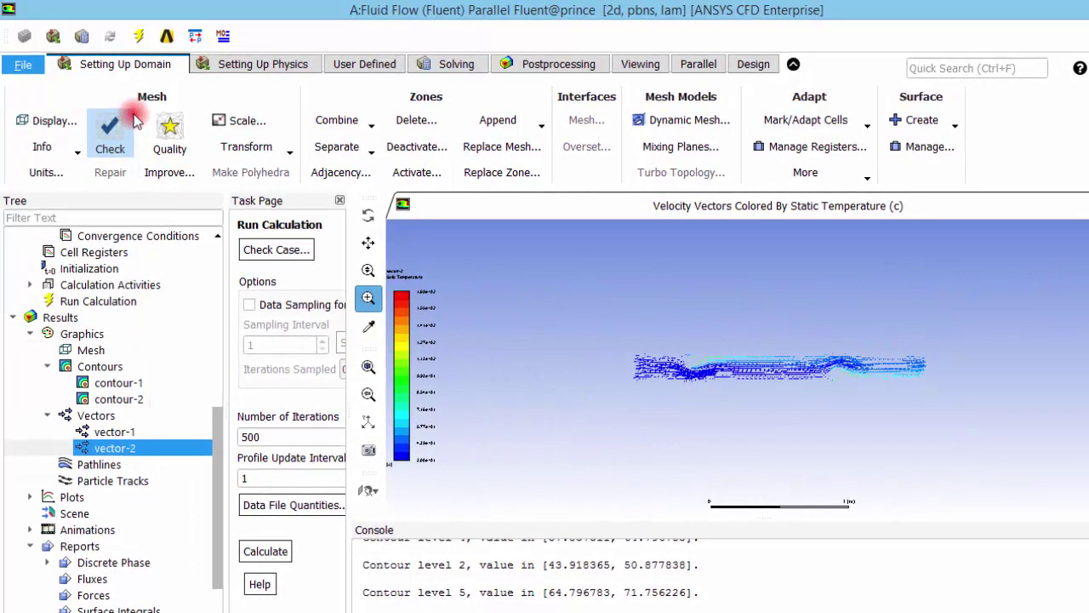
pyautogui.click(367, 300)
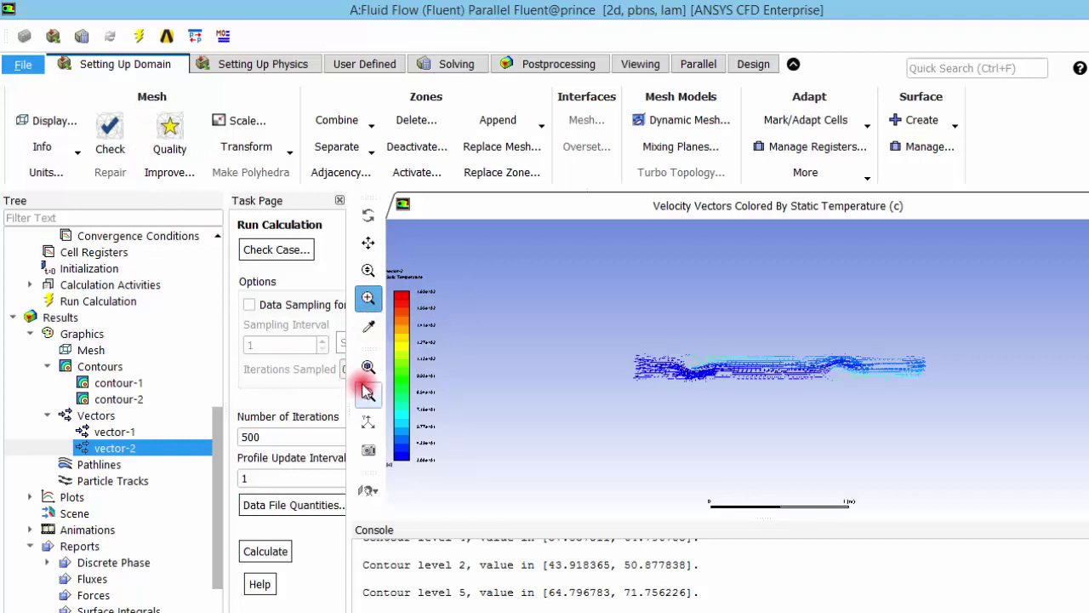
pyautogui.click(508, 428)
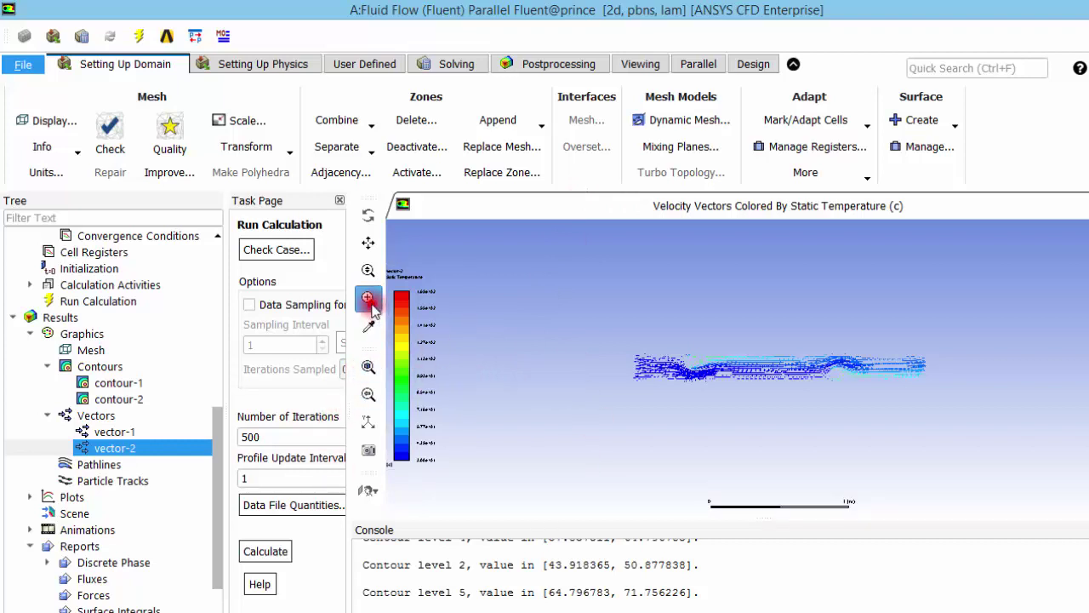
pyautogui.moveTo(614, 323)
pyautogui.mouseDown()
pyautogui.moveTo(699, 382)
pyautogui.moveTo(944, 414)
pyautogui.mouseUp()
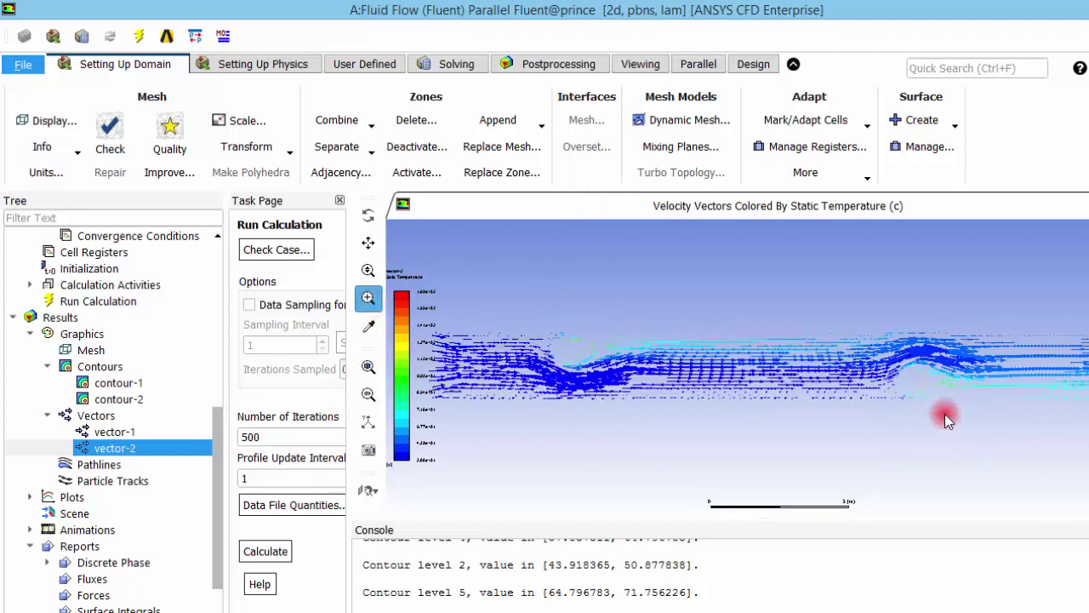
pyautogui.click(34, 457)
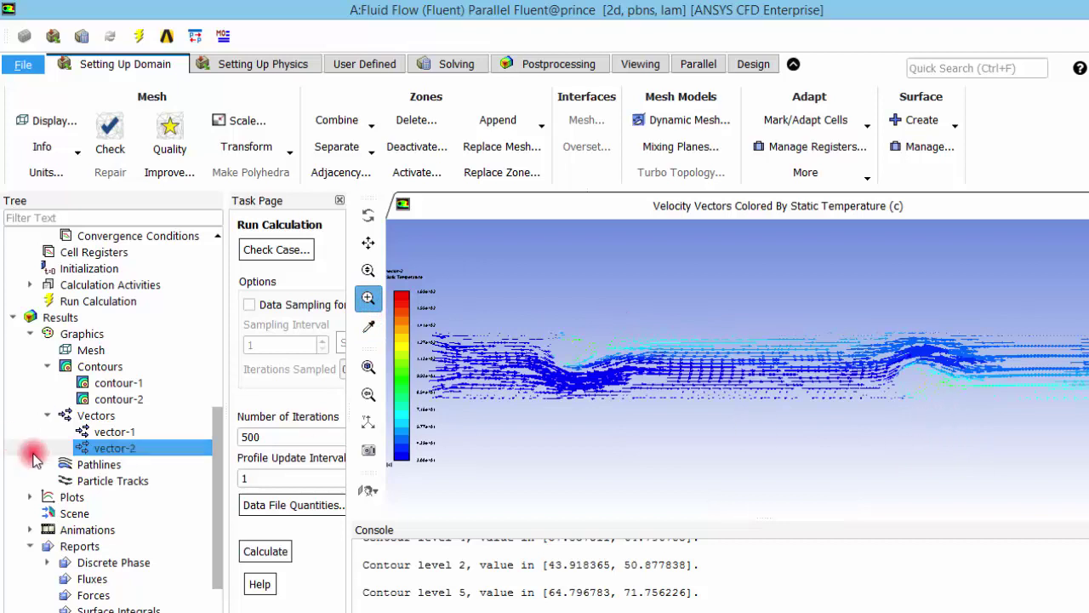
# Step: Display the saved velocity magnitude contour plot contour-2 on surface_body and close the contour settings
pyautogui.doubleClick(107, 383)
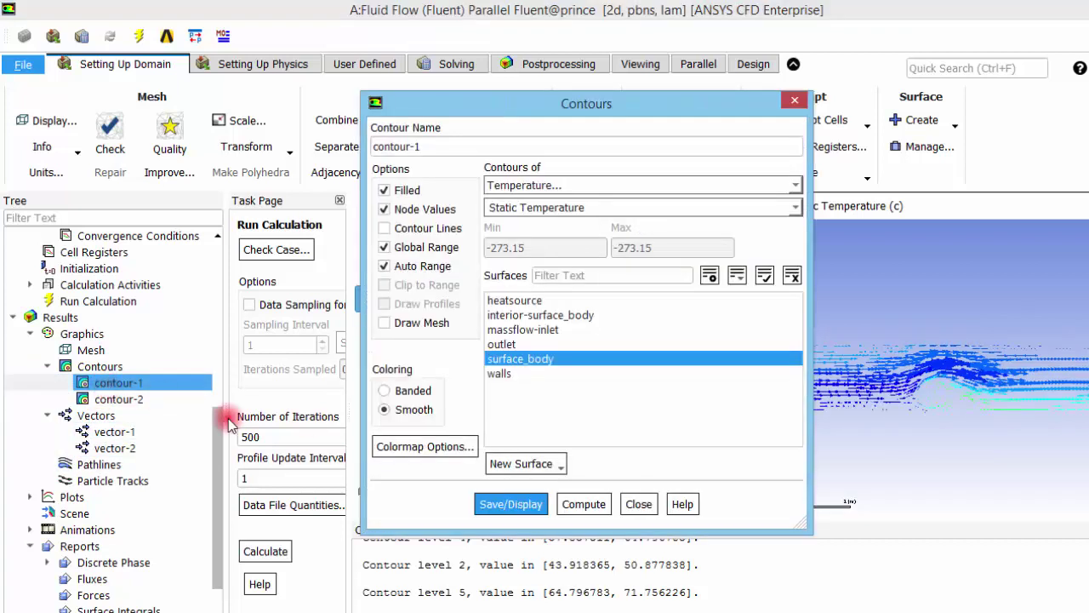
pyautogui.click(89, 399)
pyautogui.click(511, 503)
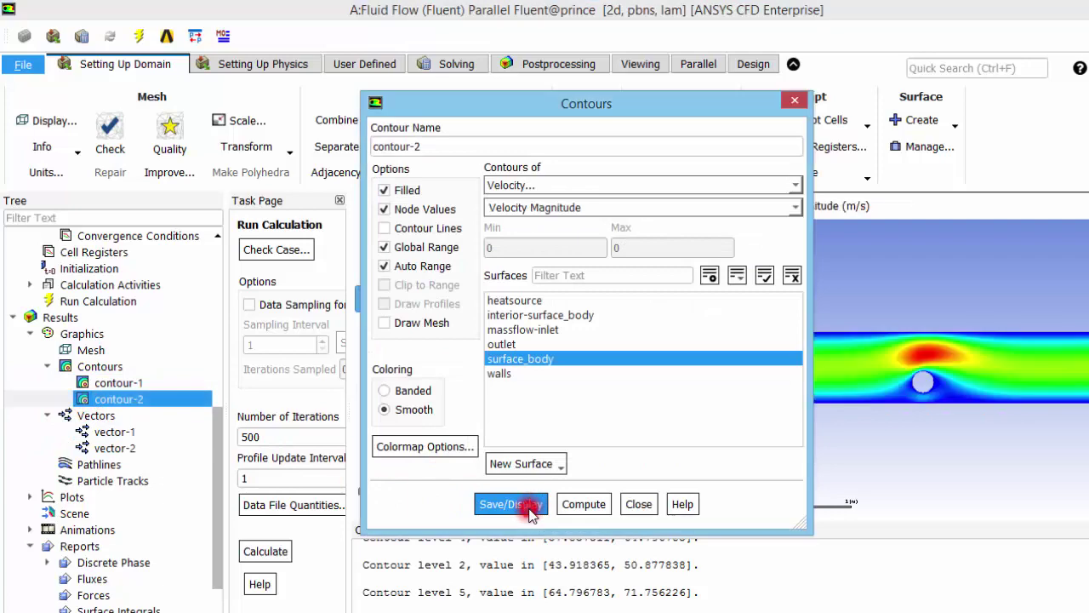
pyautogui.click(584, 503)
pyautogui.click(640, 505)
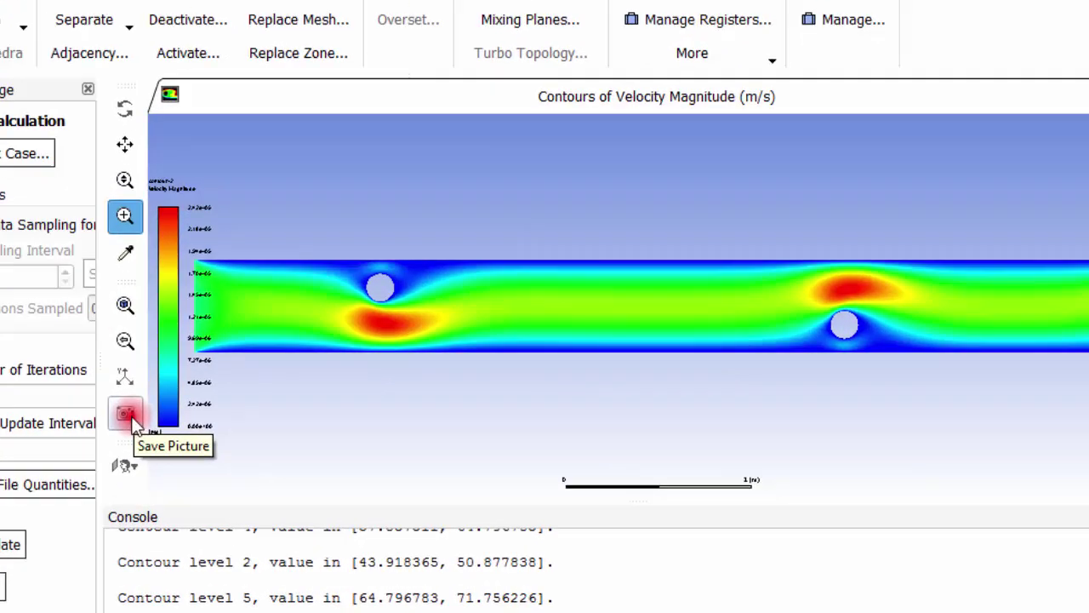
# Step: Set up the picture export without window resolution, using a width of 5000 and a height of 1000
pyautogui.click(371, 452)
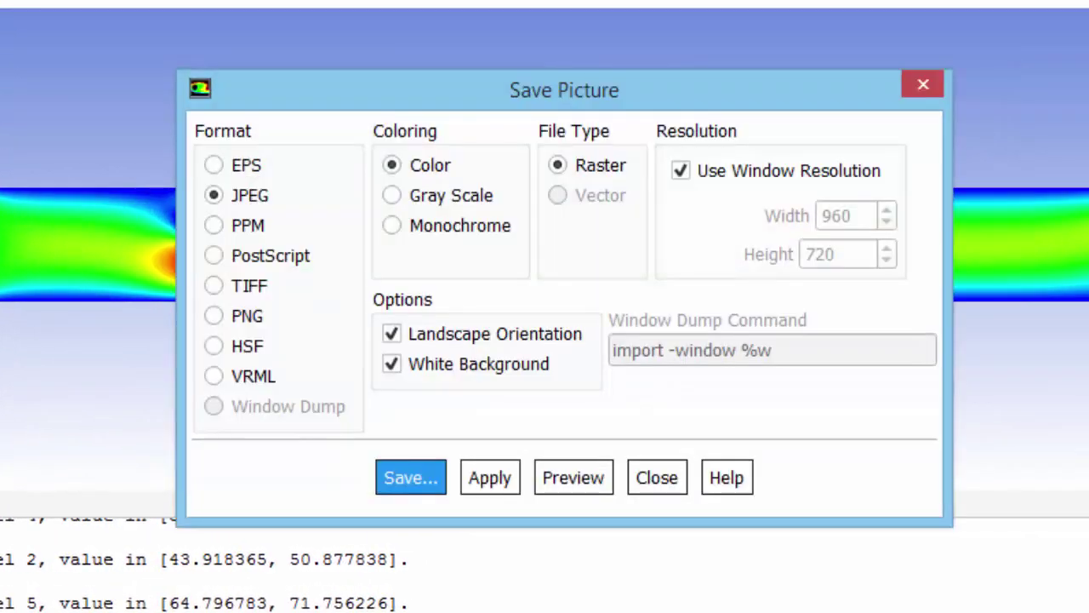
pyautogui.click(683, 172)
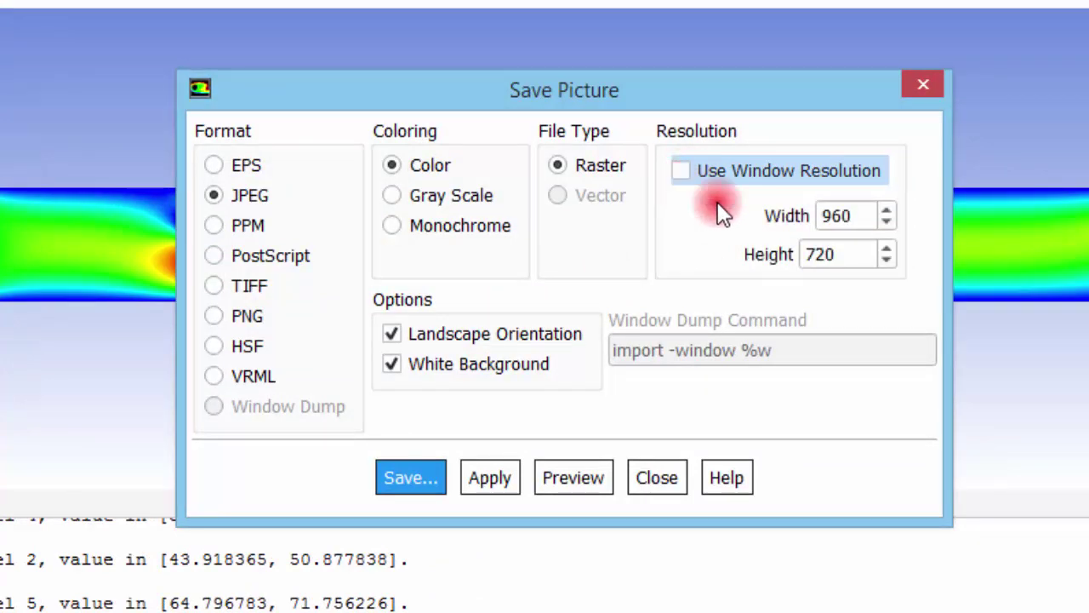
pyautogui.moveTo(855, 216); pyautogui.dragTo(730, 209)
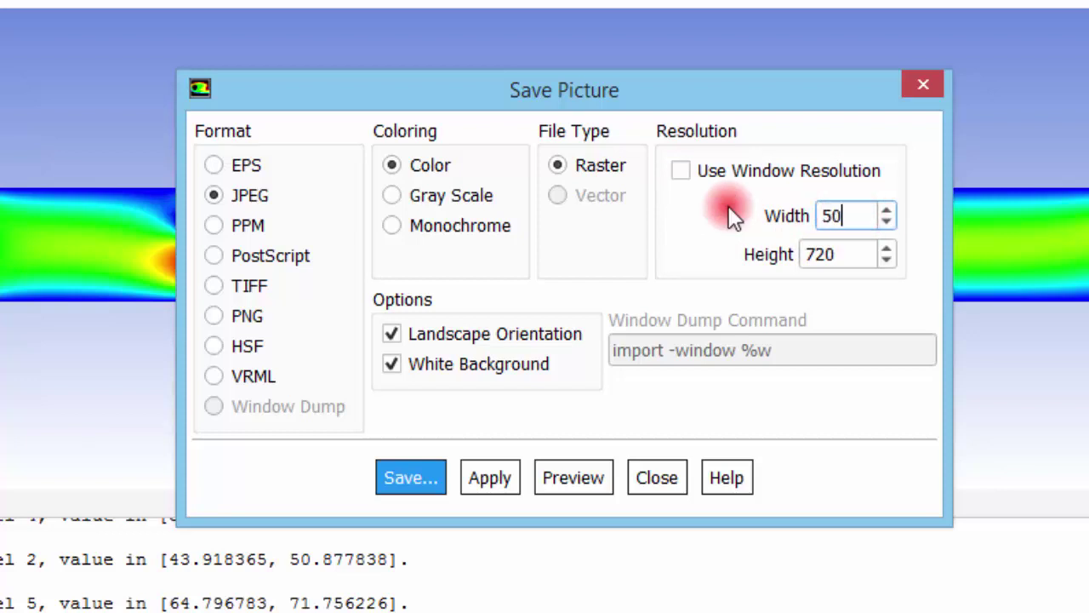
pyautogui.click(827, 263)
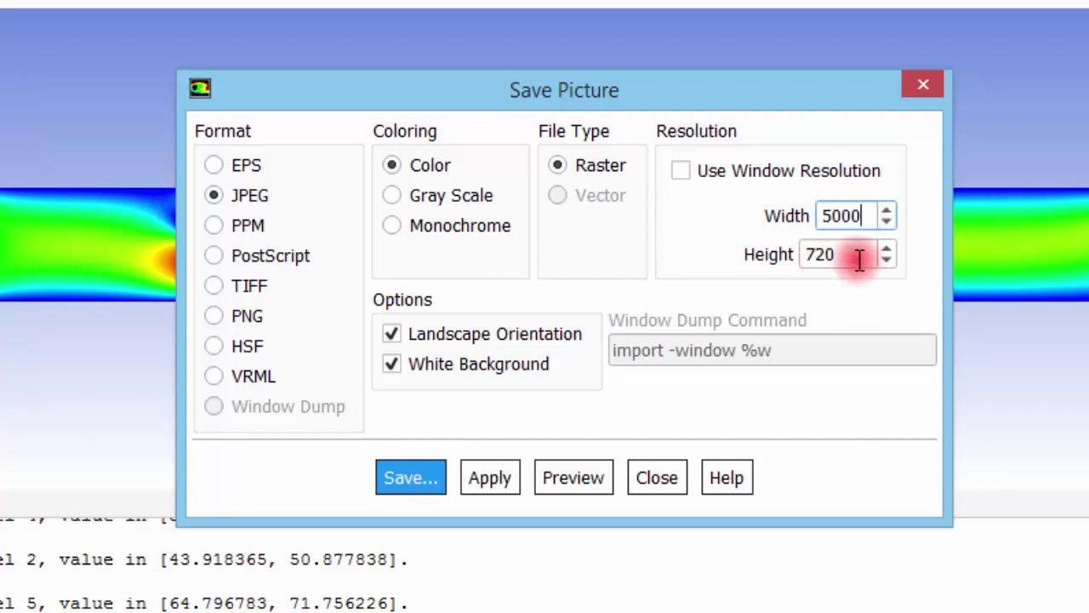
pyautogui.moveTo(859, 261); pyautogui.dragTo(639, 265)
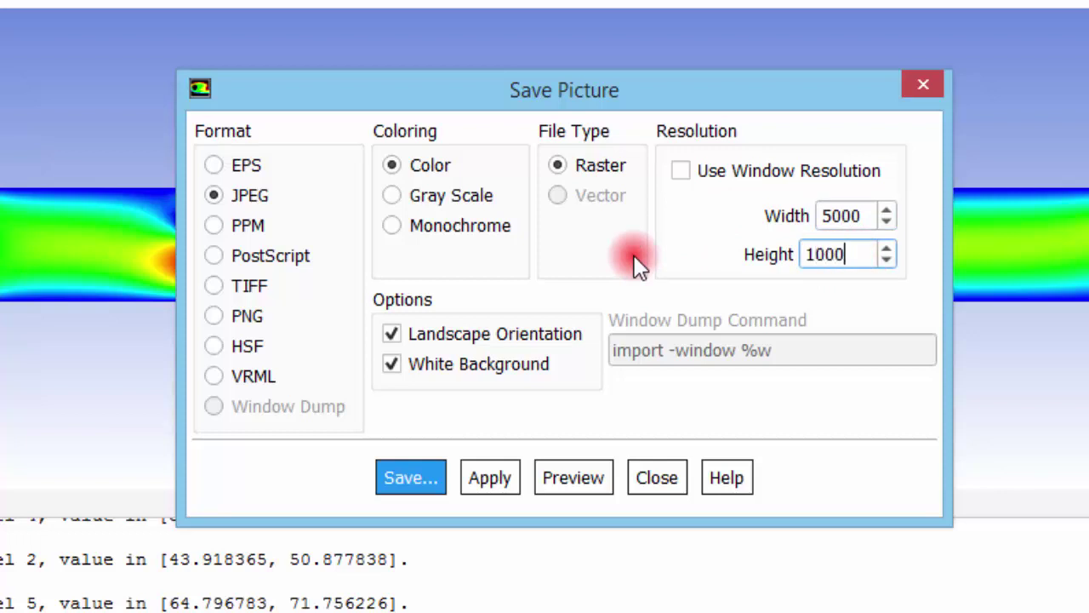
pyautogui.click(391, 366)
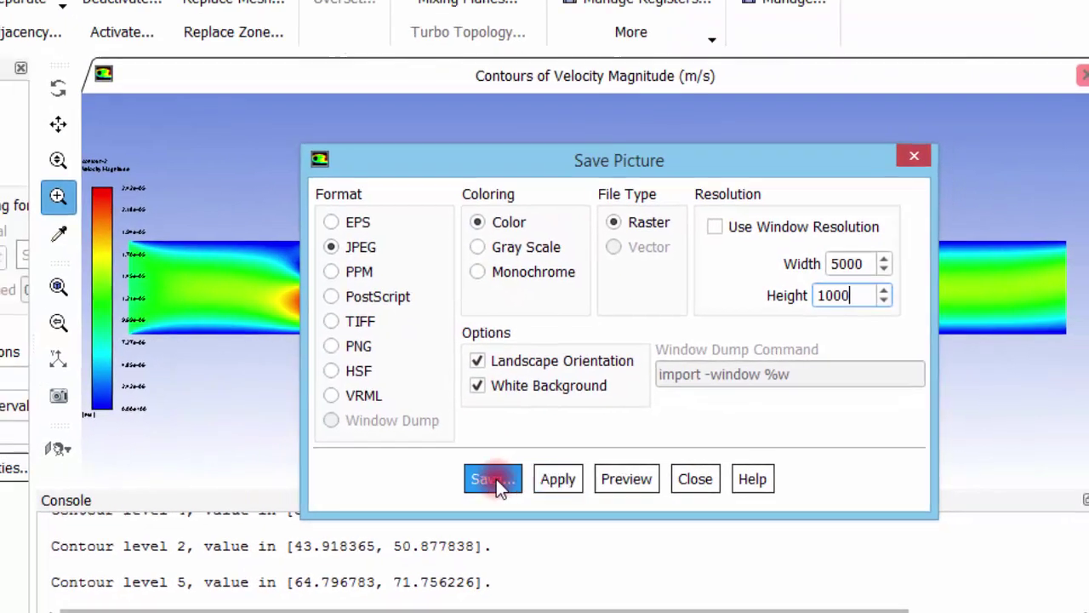
# Step: Save the velocity contour picture as a JPEG file named q on the desktop
pyautogui.click(493, 479)
pyautogui.press('BackSpace')
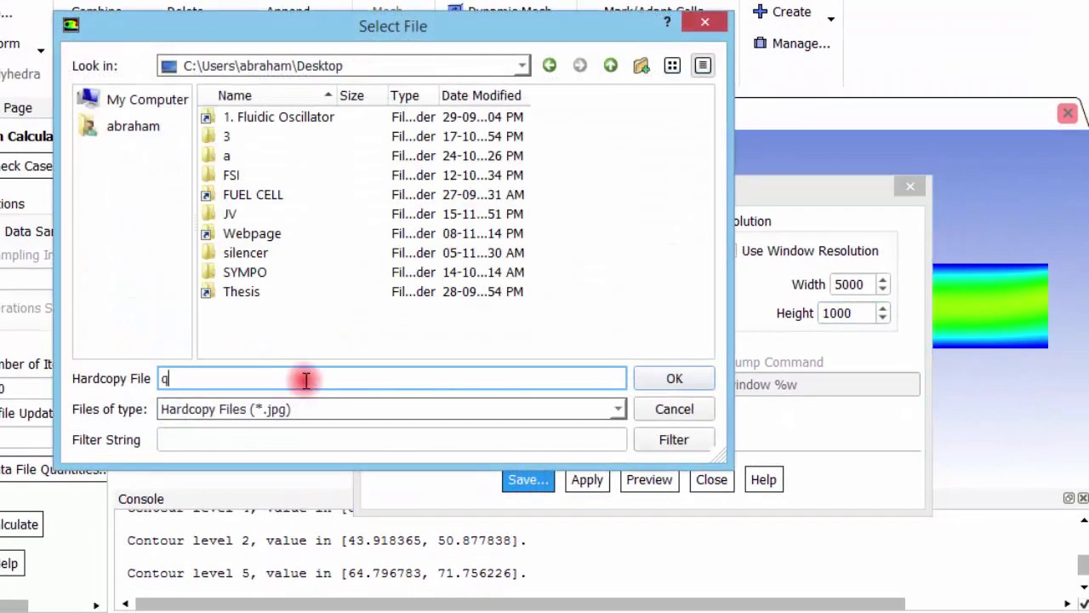
pyautogui.write('q')
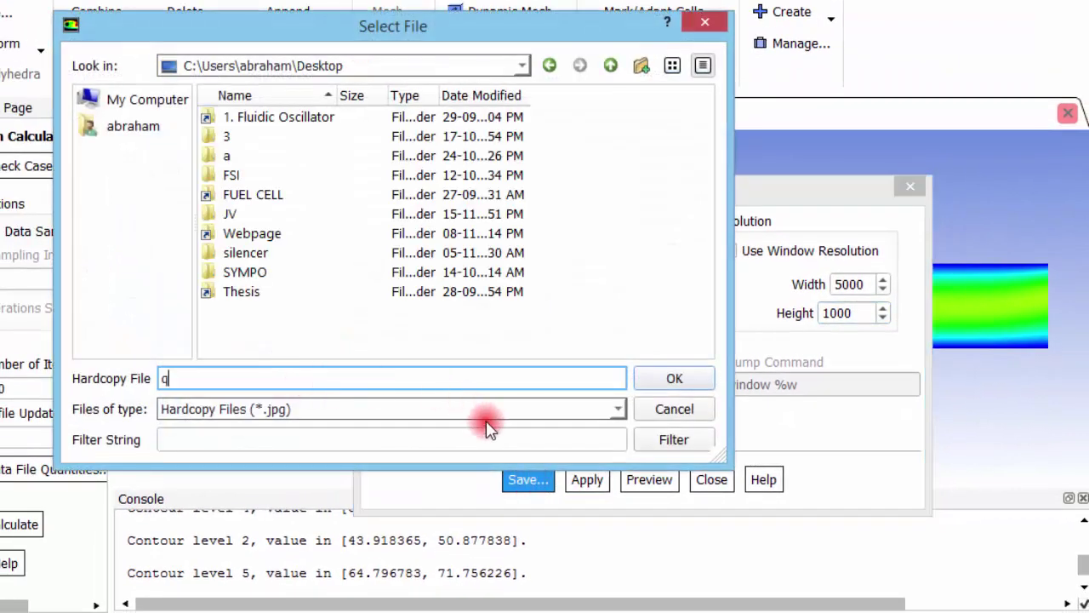
pyautogui.click(670, 380)
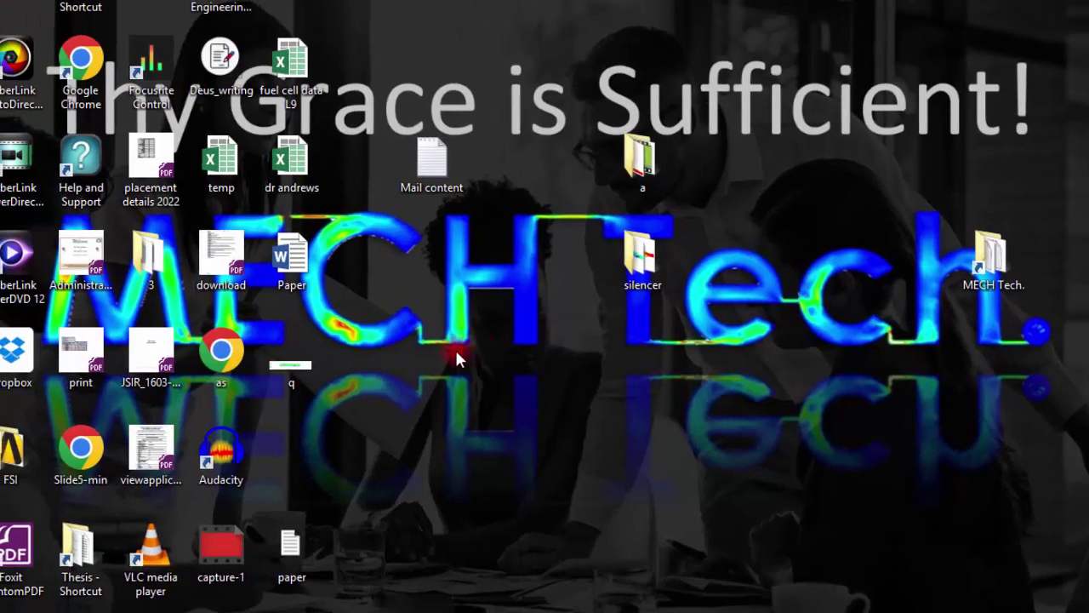
# Step: Open the saved picture q from the desktop in the image viewer and examine the velocity contours around both heat sources and the legend
pyautogui.doubleClick(292, 364)
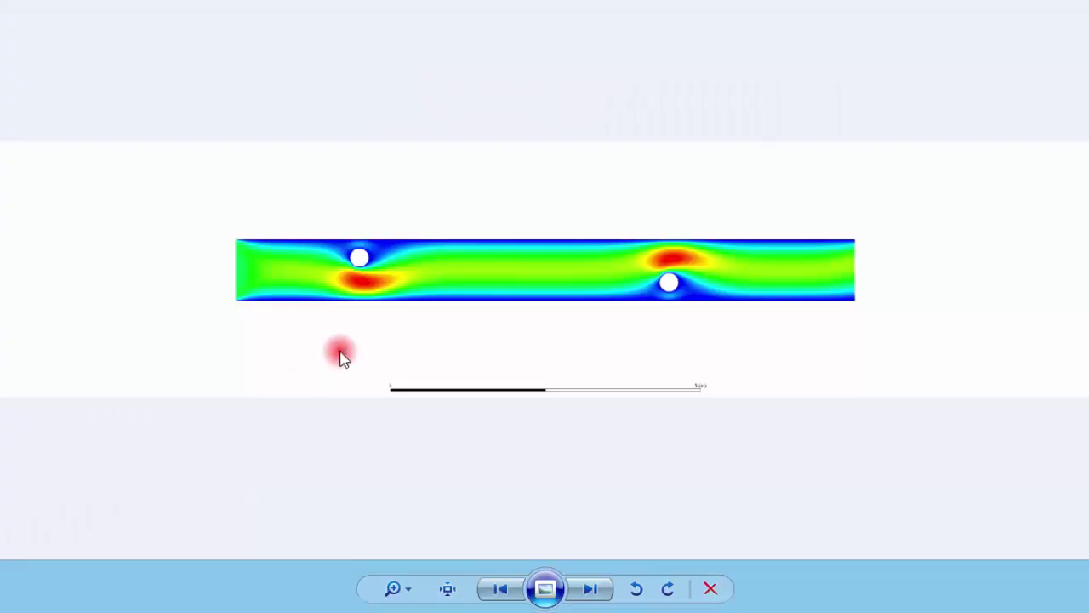
pyautogui.scroll(3, 393, 280)
pyautogui.moveTo(418, 309); pyautogui.dragTo(688, 324)
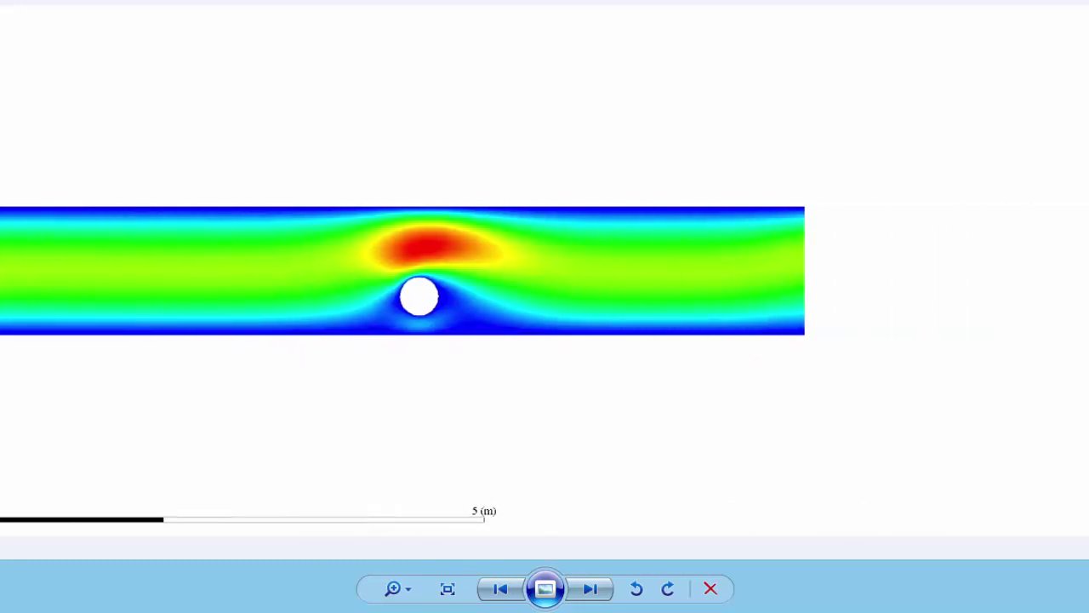
pyautogui.scroll(2, 185, 370)
pyautogui.moveTo(186, 370); pyautogui.dragTo(0, 318)
pyautogui.scroll(-1, 716, 333)
pyautogui.scroll(-2, 716, 332)
pyautogui.scroll(1, 720, 338)
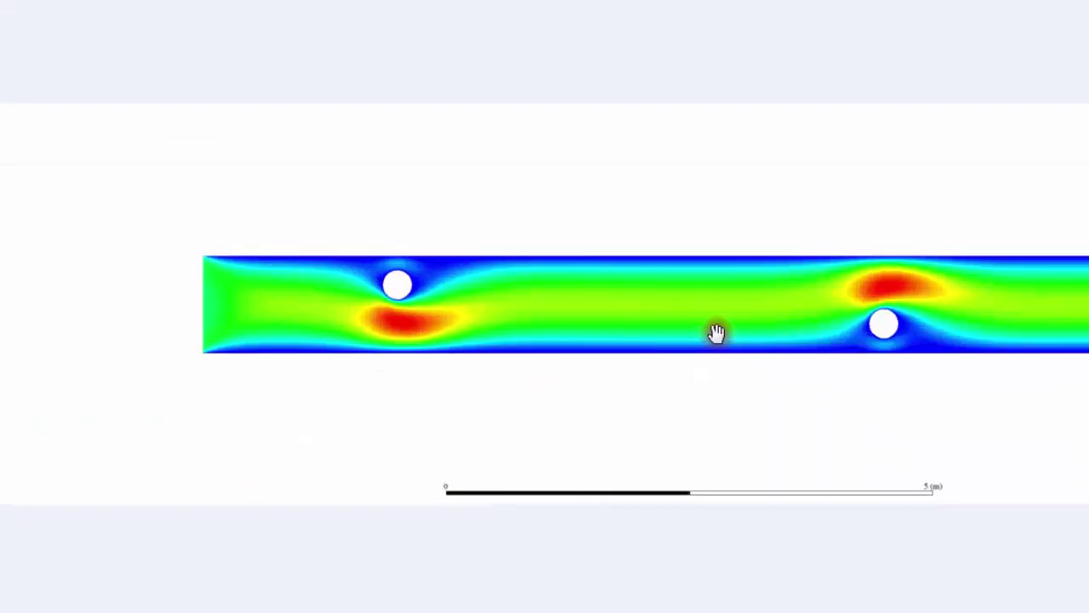
pyautogui.scroll(-1, 718, 333)
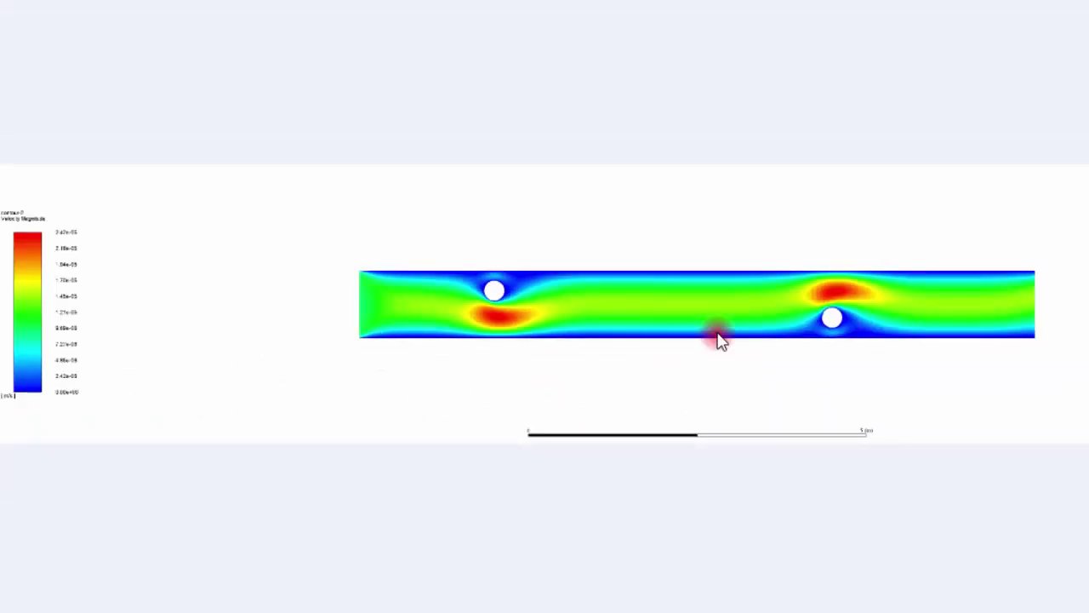